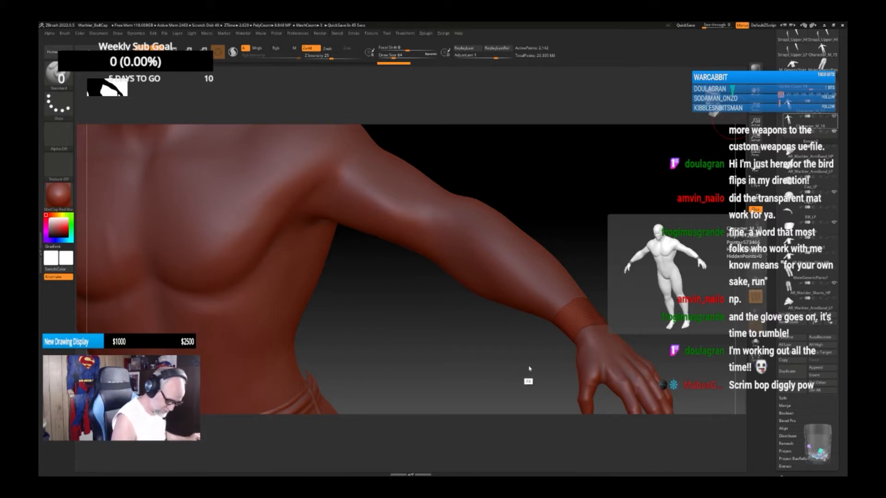
# Step: Switch to the ZModeler brush for working on the wristband mesh
pyautogui.moveTo(530, 363)
pyautogui.keyDown('alt'); pyautogui.mouseDown()
pyautogui.moveTo(509, 354)
pyautogui.moveTo(532, 356)
pyautogui.mouseUp(); pyautogui.keyUp('alt')
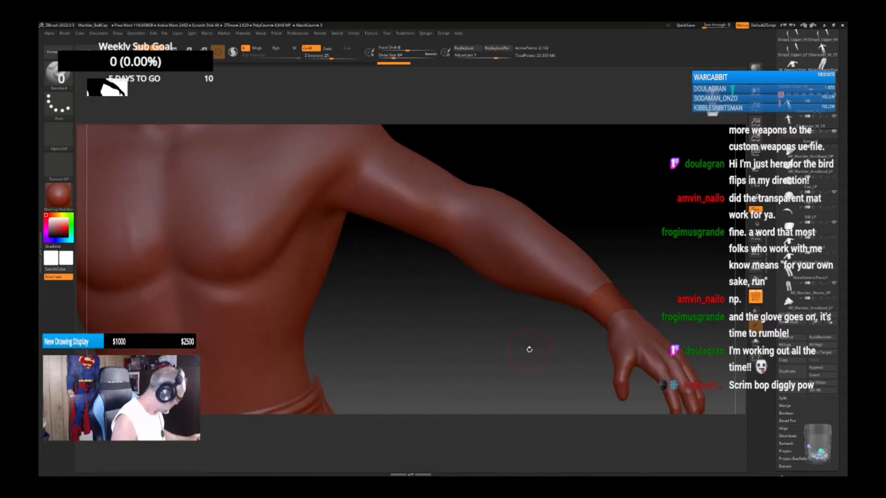
pyautogui.press('b')
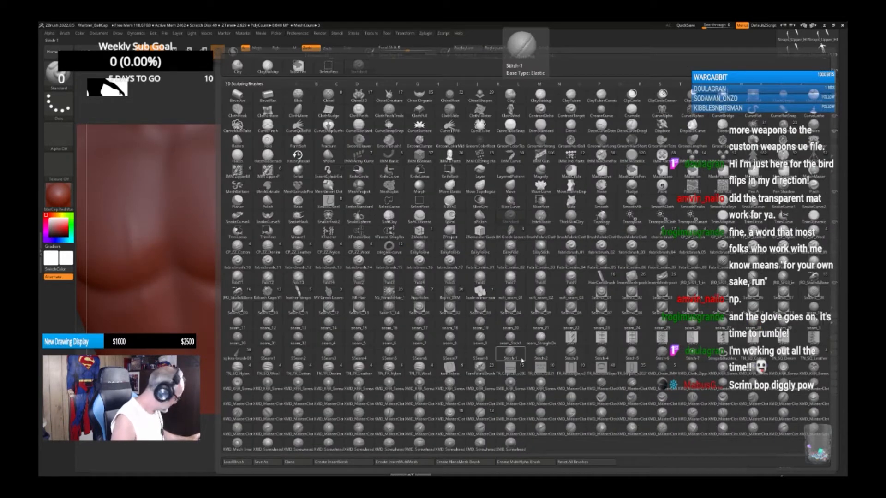
pyautogui.press('z')
pyautogui.click(421, 237)
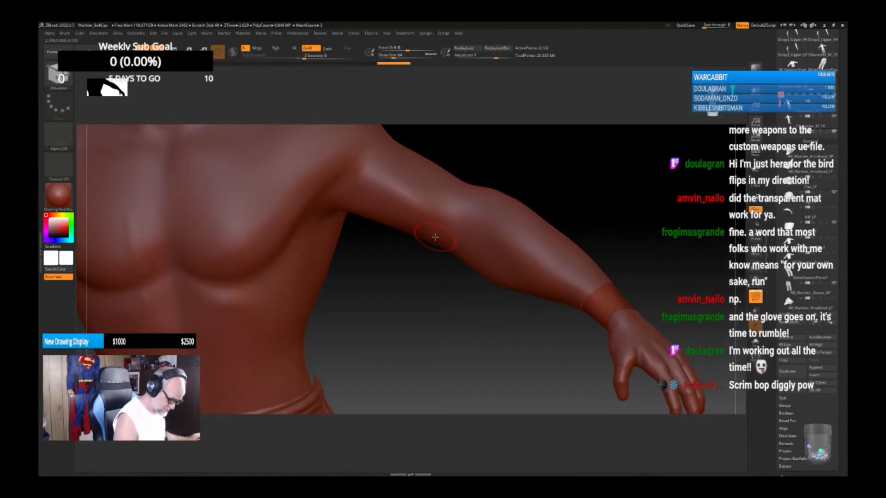
pyautogui.keyDown('alt'); pyautogui.moveTo(557, 376); pyautogui.dragTo(567, 379); pyautogui.keyUp('alt')
pyautogui.moveTo(660, 360)
pyautogui.keyDown('alt'); pyautogui.mouseDown()
pyautogui.moveTo(534, 362)
pyautogui.moveTo(482, 382)
pyautogui.moveTo(448, 362)
pyautogui.mouseUp(); pyautogui.keyUp('alt')
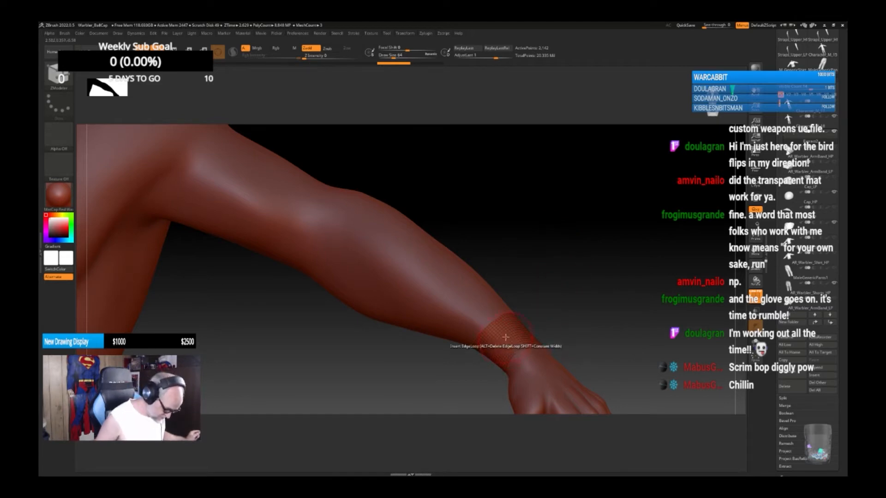
# Step: Try to thicken the wristband with ZModeler's QMesh polygon action targeting Facing Front All
pyautogui.press('space')
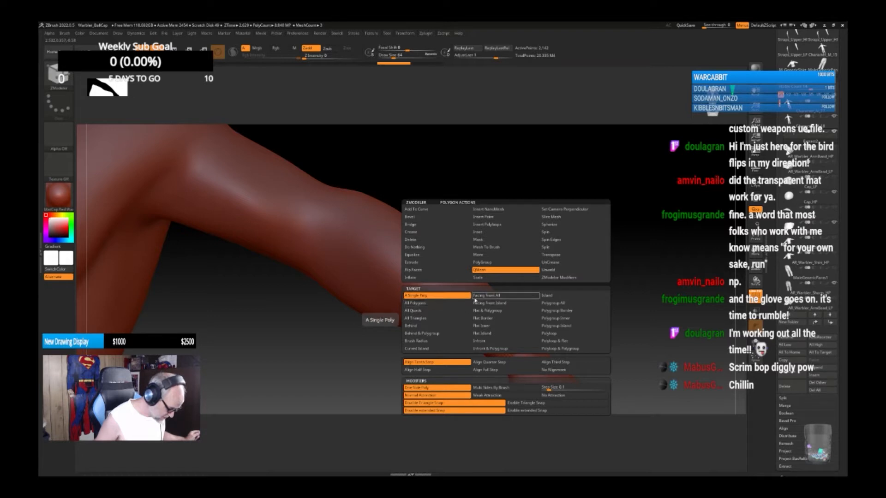
pyautogui.click(486, 297)
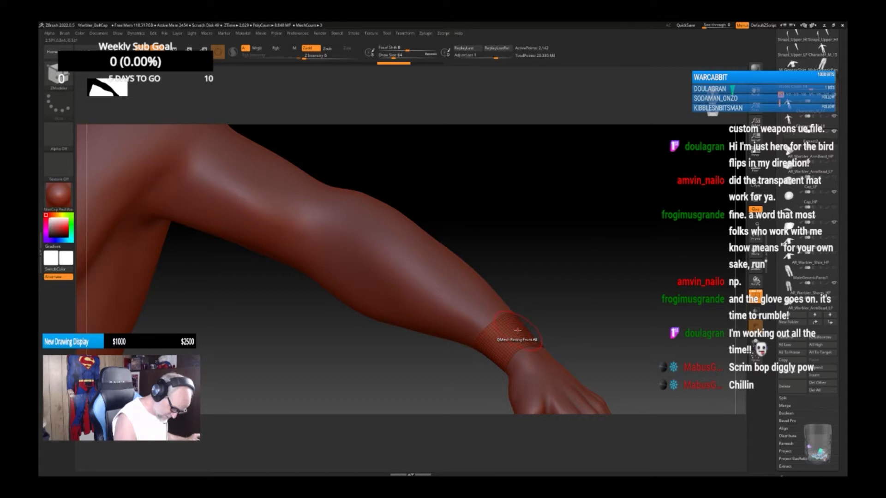
pyautogui.moveTo(517, 330); pyautogui.dragTo(519, 331)
pyautogui.moveTo(609, 355); pyautogui.dragTo(588, 334)
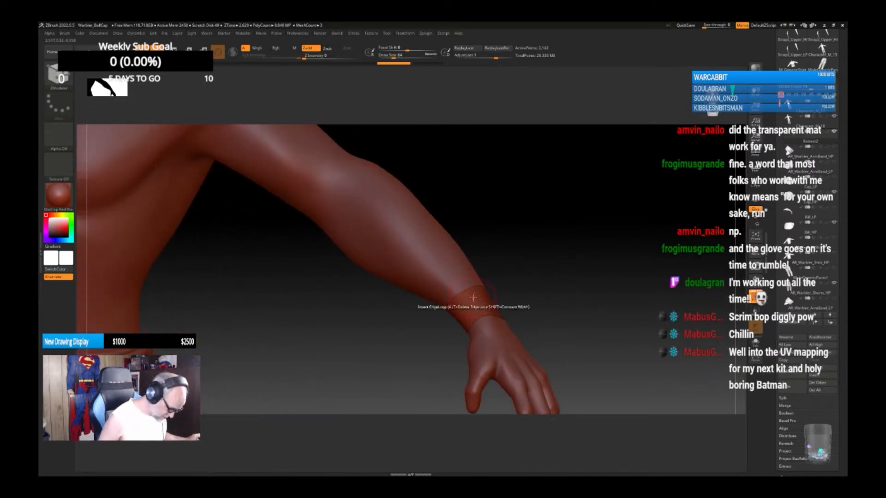
# Step: Thicken both wristbands outward with QMesh targeting All Polygons, and hide the polyframe display
pyautogui.press('space')
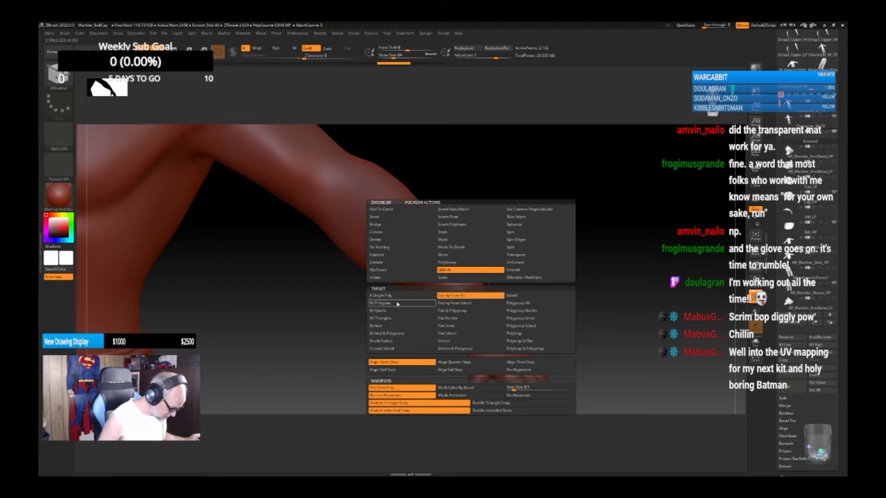
pyautogui.click(387, 304)
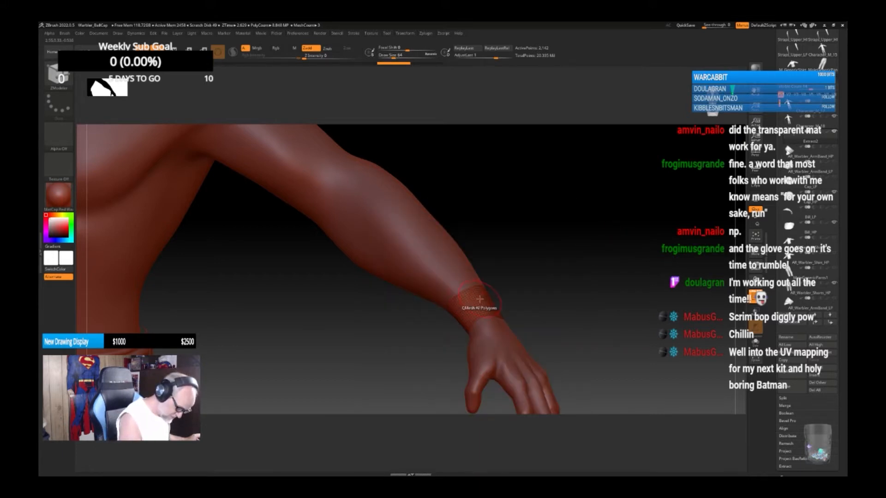
pyautogui.moveTo(480, 299); pyautogui.dragTo(486, 293)
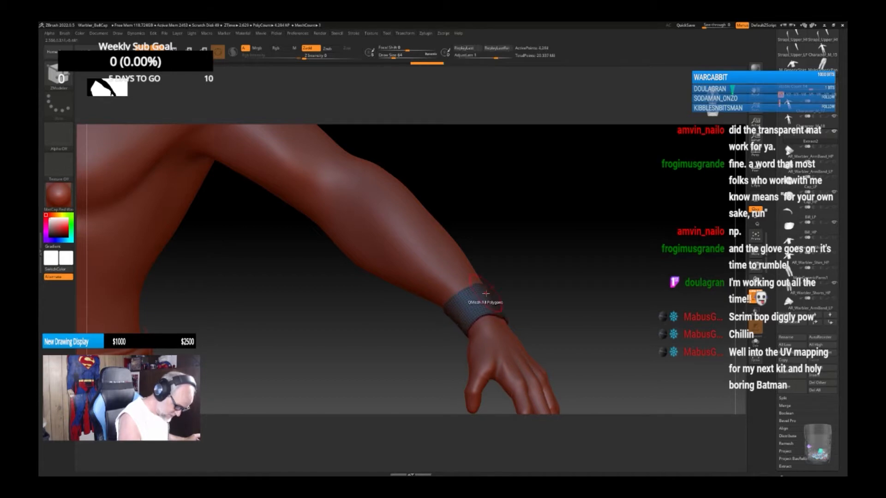
pyautogui.moveTo(608, 307)
pyautogui.mouseDown()
pyautogui.moveTo(606, 321)
pyautogui.moveTo(554, 320)
pyautogui.moveTo(620, 318)
pyautogui.moveTo(587, 332)
pyautogui.moveTo(588, 273)
pyautogui.mouseUp()
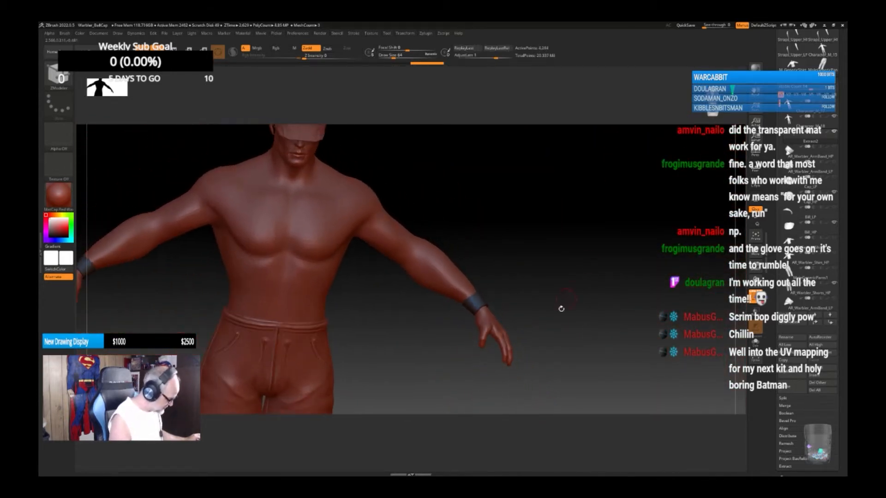
pyautogui.moveTo(561, 308); pyautogui.dragTo(524, 361)
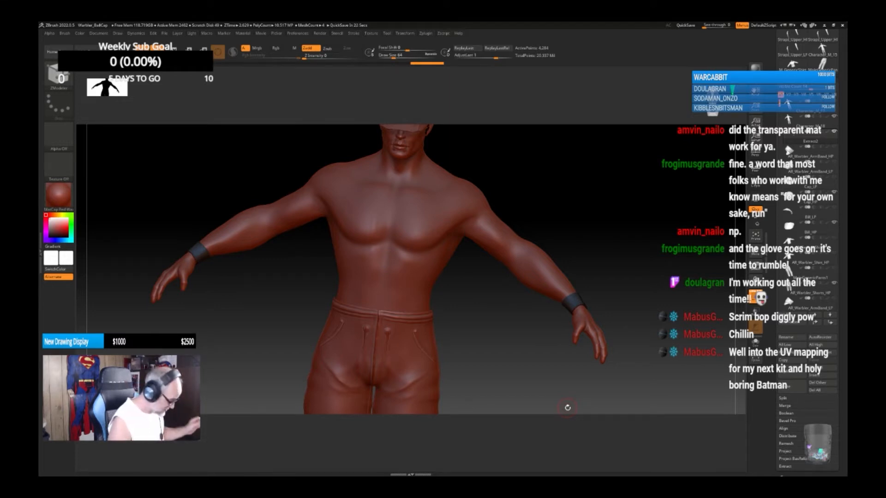
pyautogui.moveTo(557, 365)
pyautogui.mouseDown()
pyautogui.moveTo(559, 388)
pyautogui.moveTo(508, 358)
pyautogui.moveTo(652, 317)
pyautogui.moveTo(636, 324)
pyautogui.mouseUp()
pyautogui.hotkey('shift', 'f')
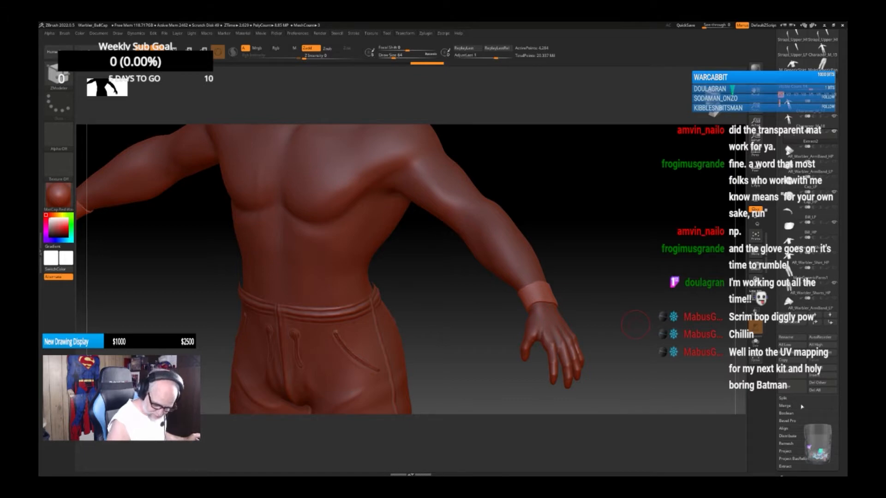
# Step: Rename the wristband subtool as AR_ArmBands_LP
pyautogui.click(793, 341)
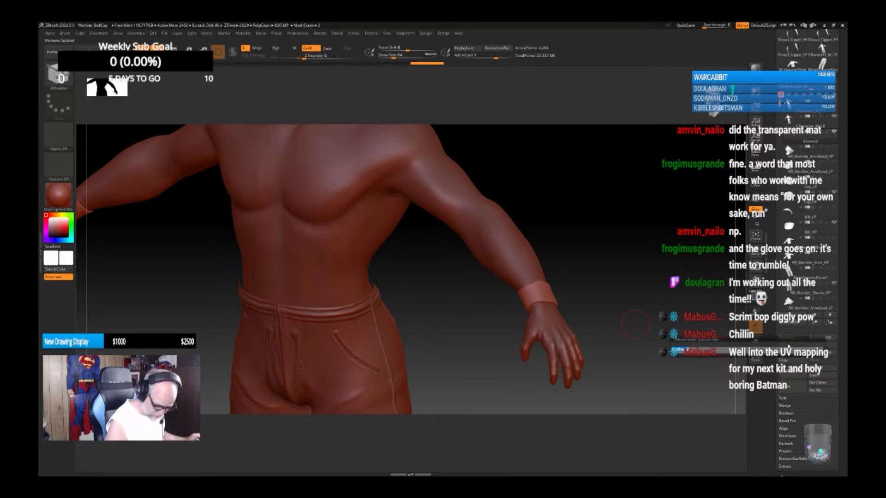
pyautogui.write('A')
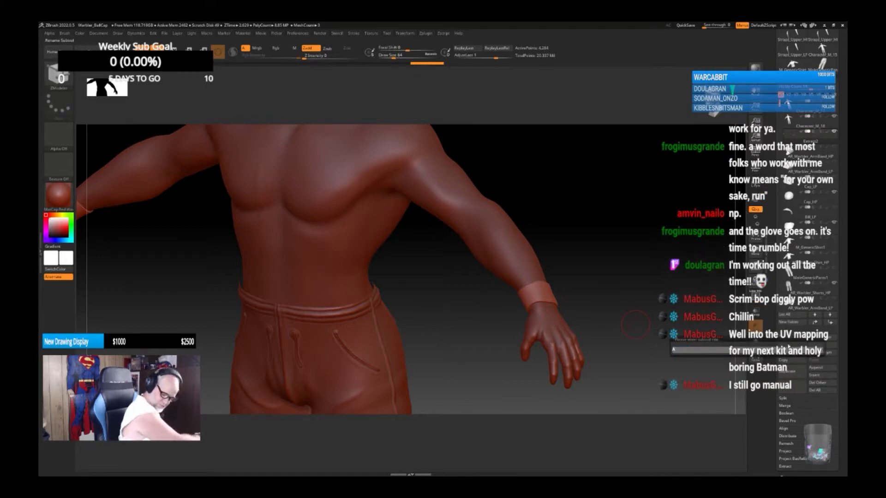
pyautogui.write('r')
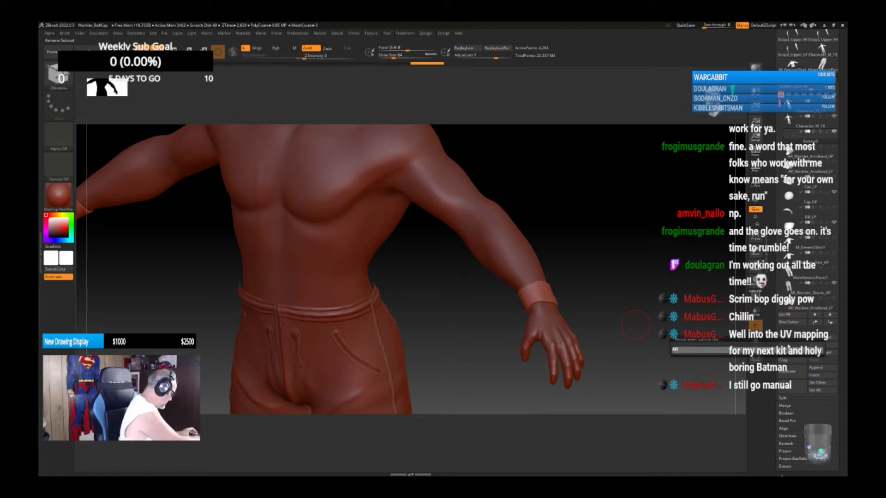
pyautogui.write('_Arm')
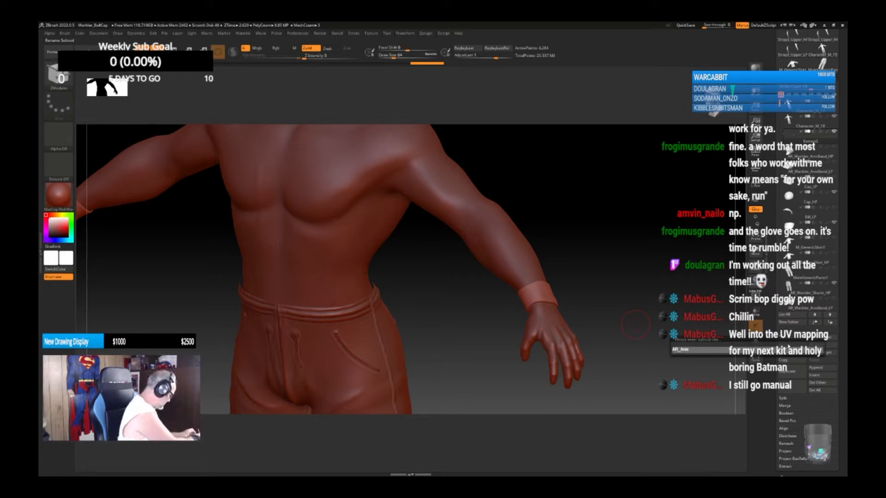
pyautogui.write('Bands')
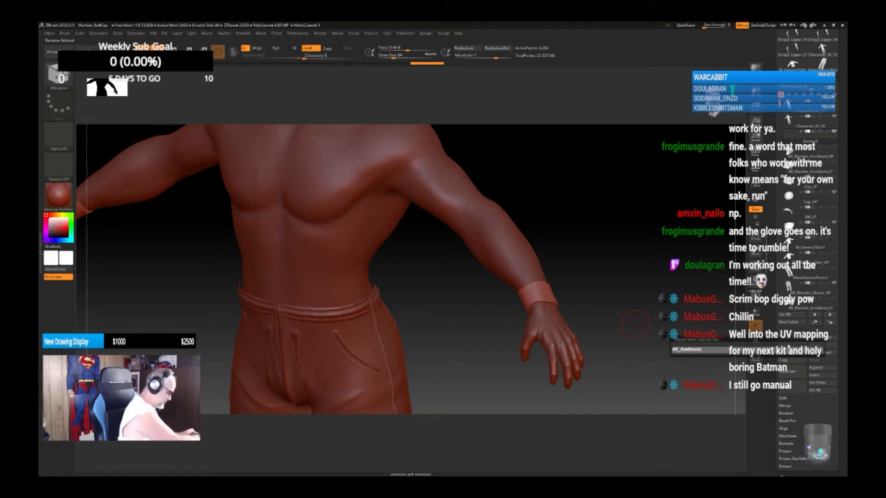
pyautogui.write('_')
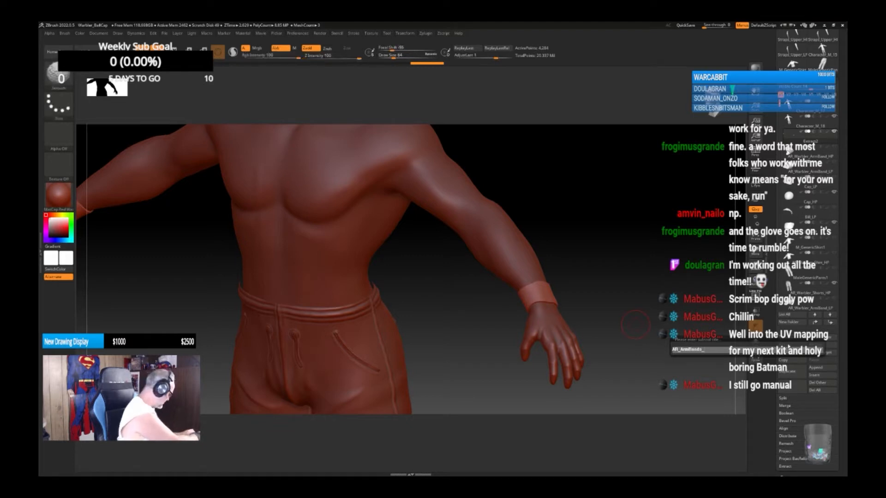
pyautogui.write('LP')
pyautogui.press('Return')
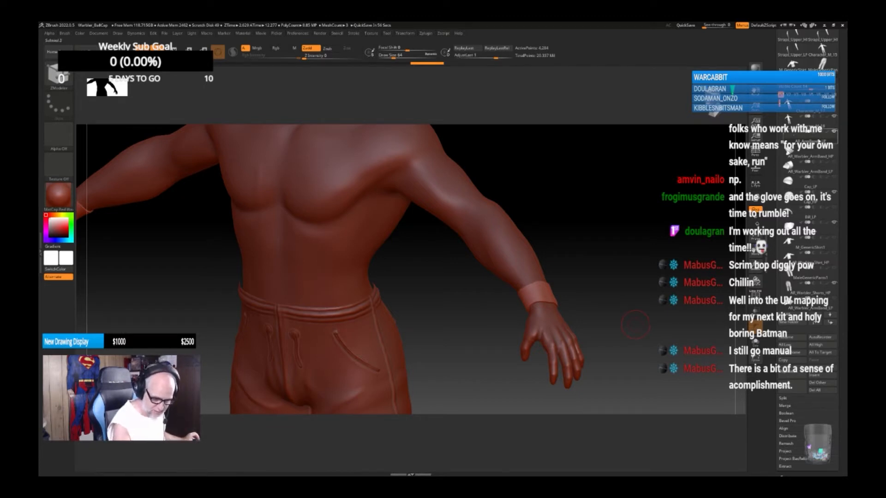
# Step: Duplicate the AR_ArmBands_LP subtool and rename the copy as AR_ArmBands_HP
pyautogui.moveTo(804, 135)
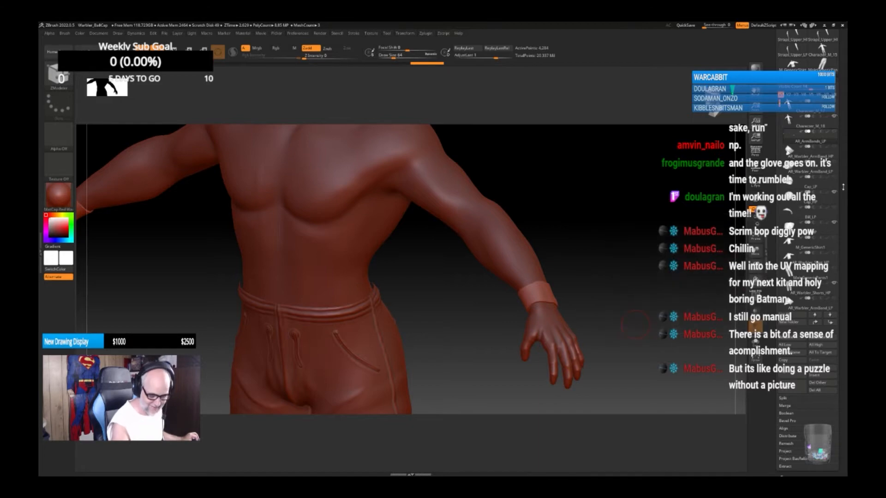
pyautogui.scroll(5, 839, 217)
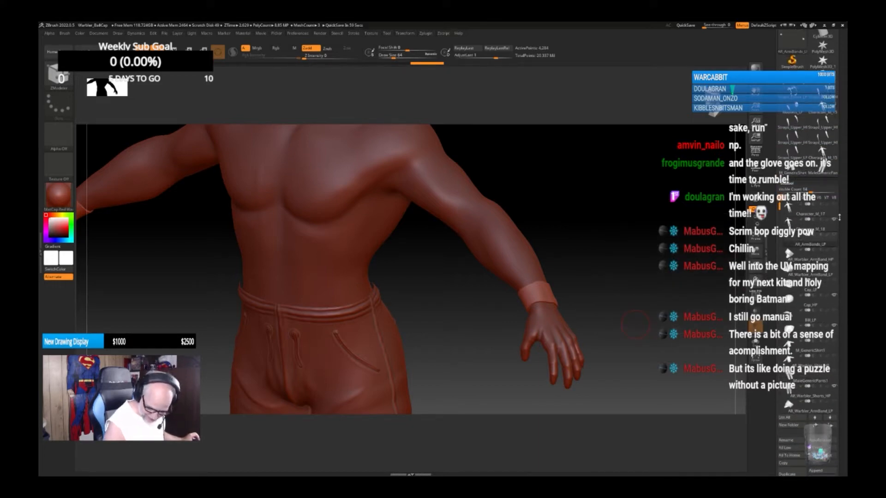
pyautogui.click(794, 471)
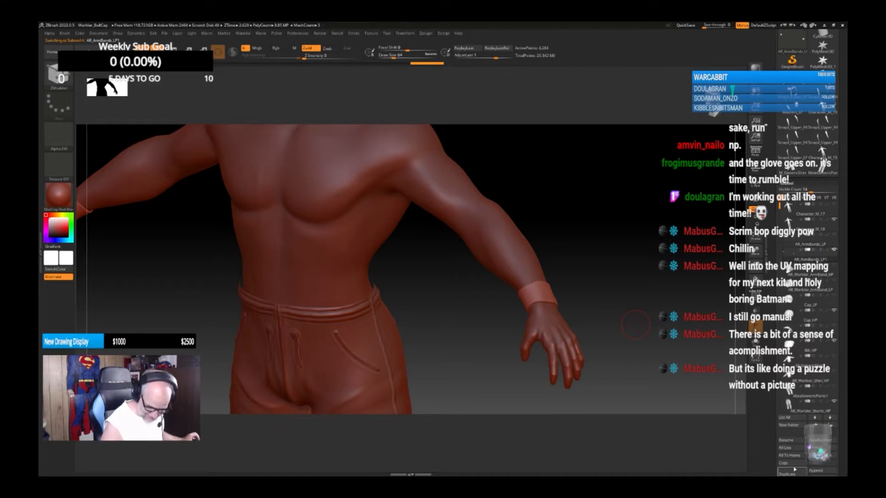
pyautogui.click(789, 441)
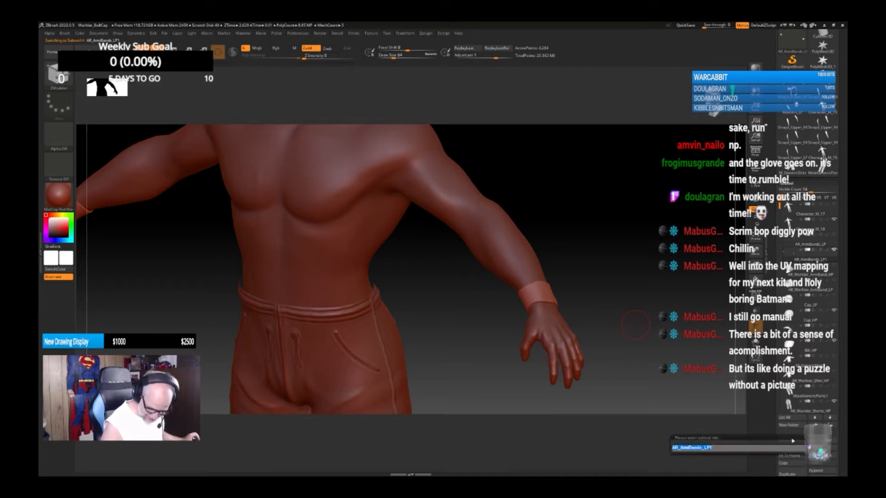
pyautogui.click(718, 448)
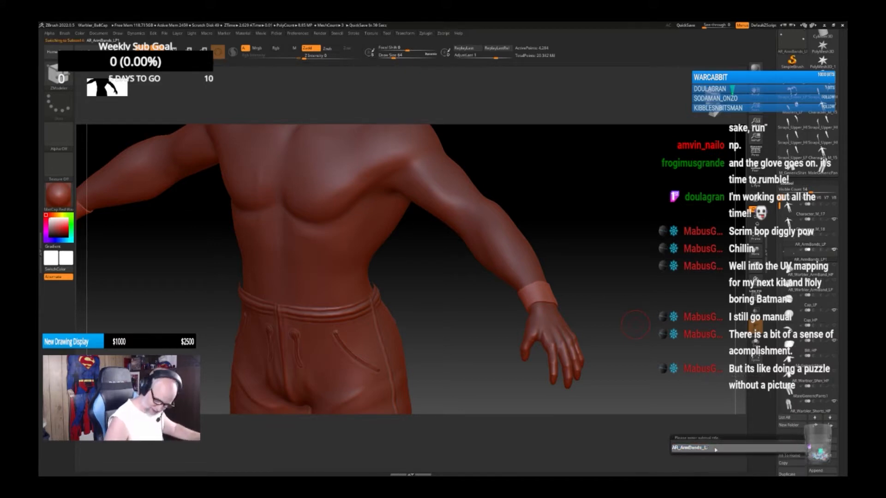
pyautogui.write('HP')
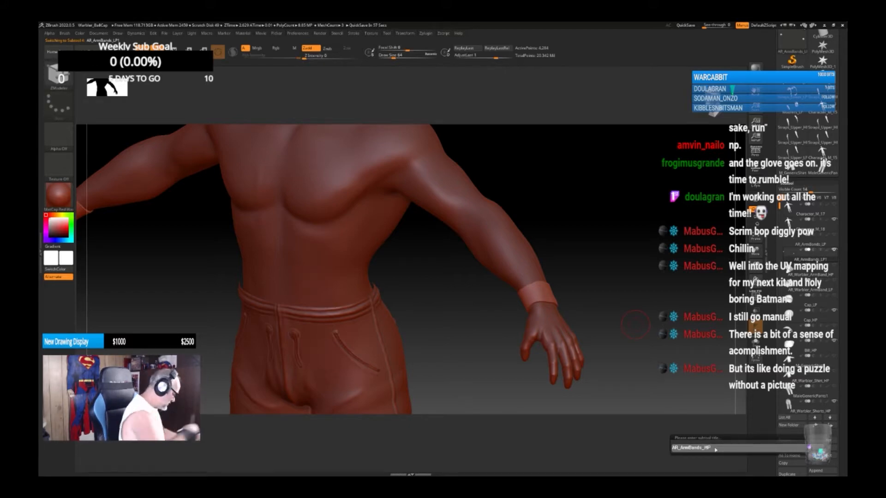
pyautogui.press('Return')
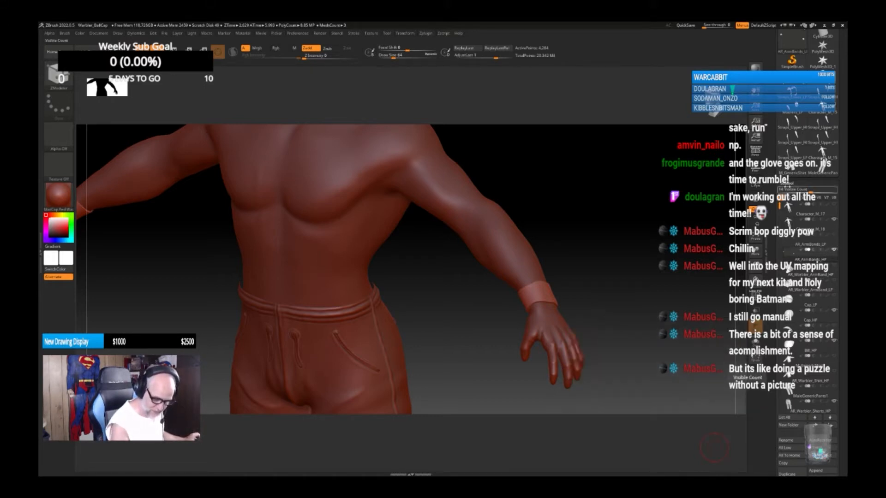
# Step: Subdivide the AR_ArmBands_HP geometry four times
pyautogui.click(790, 183)
pyautogui.click(789, 171)
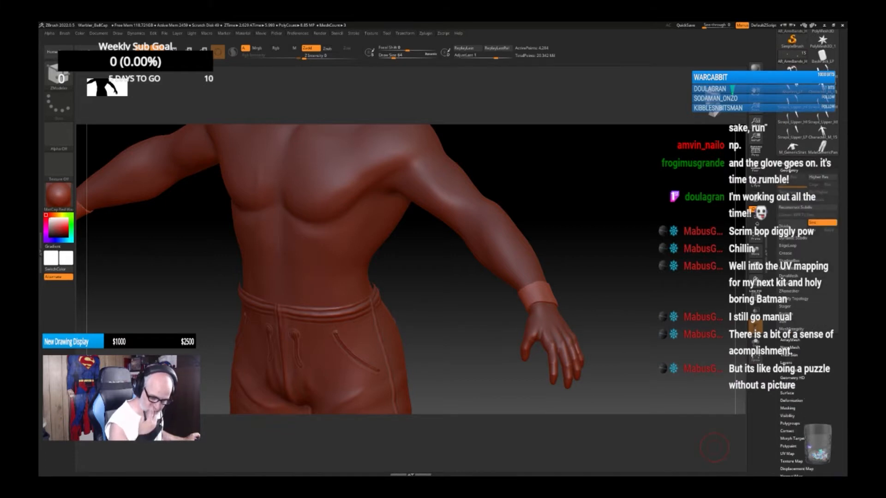
pyautogui.click(792, 225)
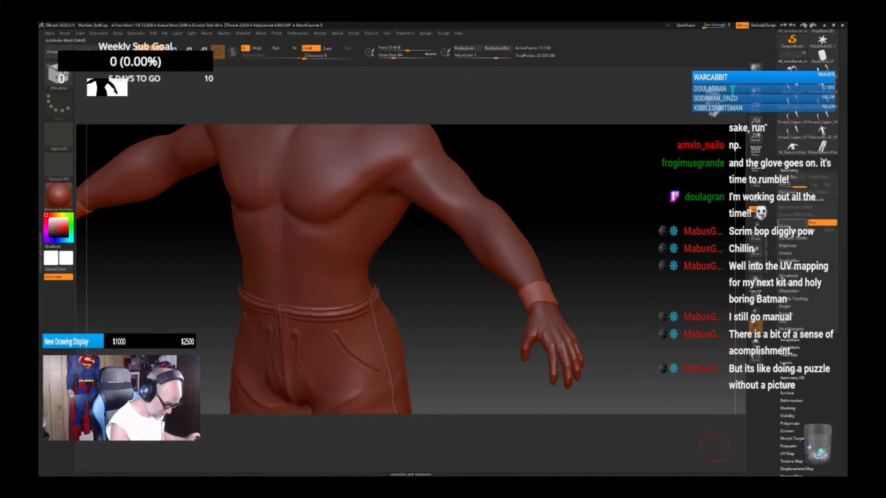
pyautogui.hotkey('ctrl', 'd')
pyautogui.hotkey('ctrl', 'd')
pyautogui.moveTo(627, 340); pyautogui.dragTo(650, 325)
pyautogui.hotkey('ctrl', 'd')
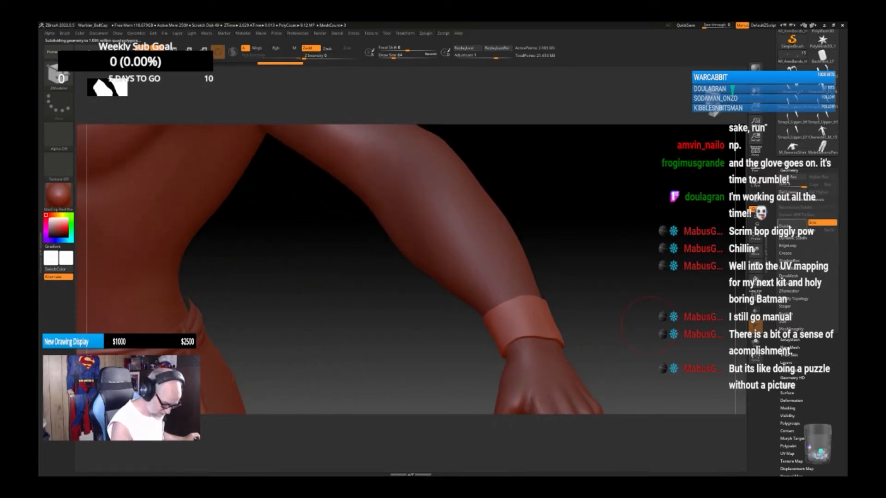
# Step: Smooth the wristband's edge around the hand side with the Smooth brush
pyautogui.moveTo(610, 351); pyautogui.dragTo(615, 342)
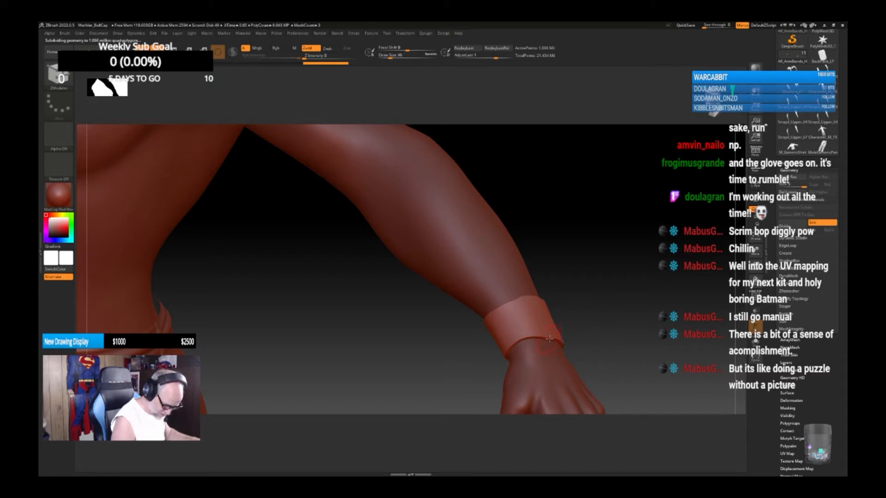
pyautogui.moveTo(615, 331); pyautogui.dragTo(622, 300)
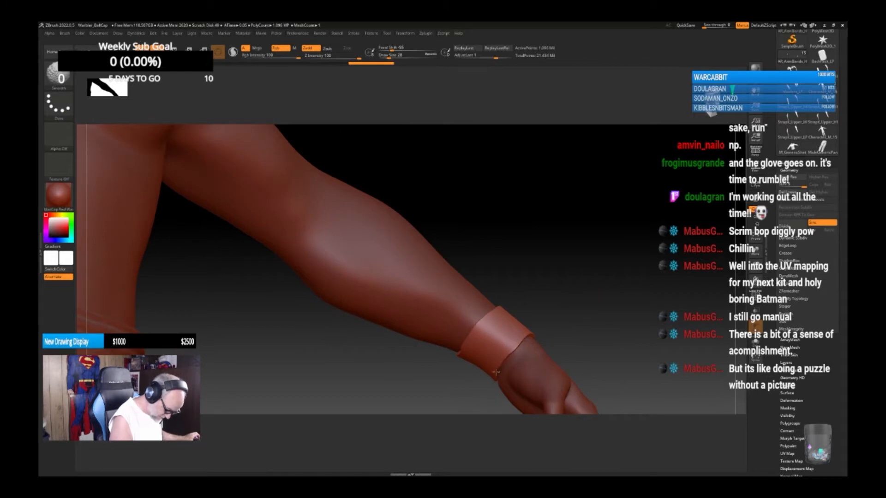
pyautogui.moveTo(540, 295); pyautogui.dragTo(596, 298)
pyautogui.moveTo(505, 364)
pyautogui.mouseDown()
pyautogui.moveTo(561, 318)
pyautogui.moveTo(494, 369)
pyautogui.moveTo(555, 322)
pyautogui.moveTo(563, 285)
pyautogui.moveTo(480, 408)
pyautogui.mouseUp()
pyautogui.moveTo(521, 333); pyautogui.dragTo(530, 361)
pyautogui.moveTo(519, 313)
pyautogui.keyDown('shift'); pyautogui.mouseDown()
pyautogui.moveTo(531, 342)
pyautogui.moveTo(520, 324)
pyautogui.mouseUp(); pyautogui.keyUp('shift')
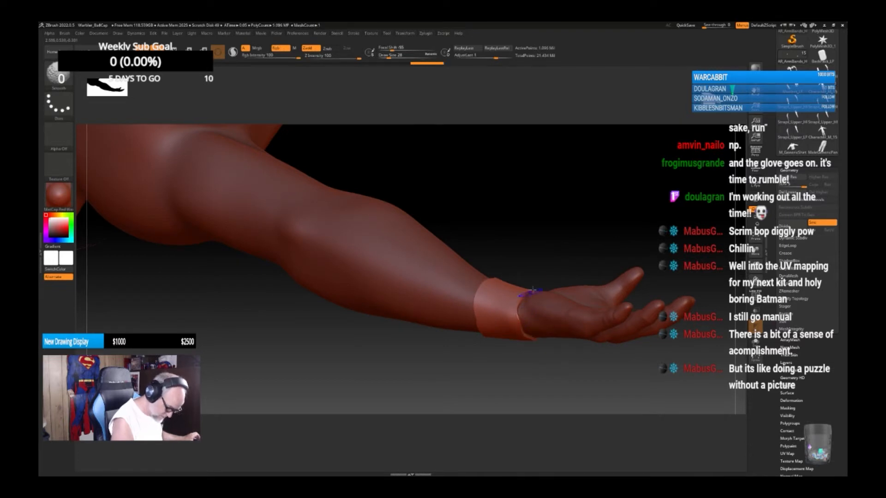
# Step: Smooth the wristband's forearm-side edge all around the wrist with the Smooth brush
pyautogui.moveTo(520, 294); pyautogui.dragTo(486, 274, button='right')
pyautogui.keyDown('shift'); pyautogui.moveTo(485, 294); pyautogui.dragTo(481, 317); pyautogui.keyUp('shift')
pyautogui.moveTo(506, 361); pyautogui.dragTo(519, 322, button='right')
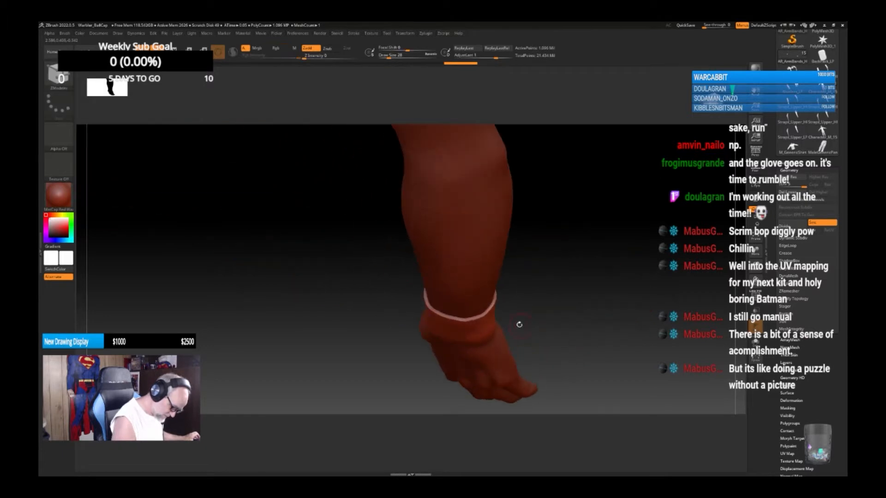
pyautogui.keyDown('shift'); pyautogui.moveTo(458, 319); pyautogui.dragTo(439, 308); pyautogui.keyUp('shift')
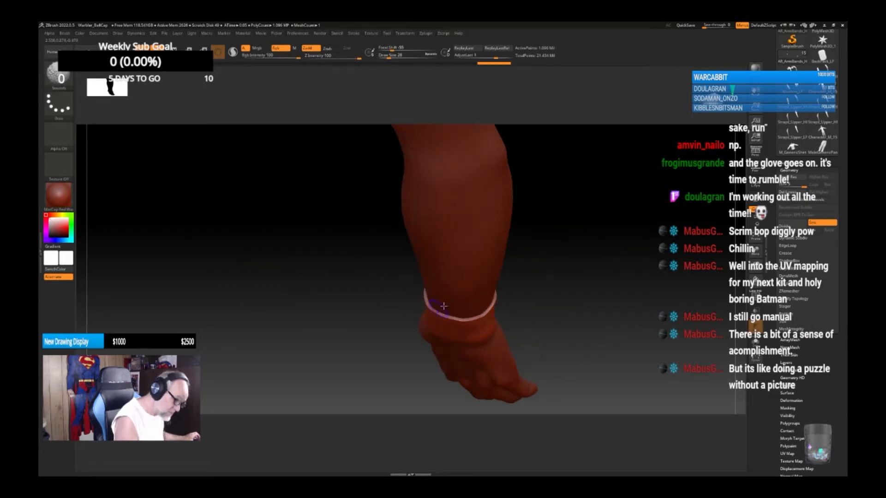
pyautogui.moveTo(561, 278)
pyautogui.mouseDown(button='right')
pyautogui.moveTo(573, 281)
pyautogui.moveTo(557, 279)
pyautogui.mouseUp(button='right')
pyautogui.keyDown('shift'); pyautogui.moveTo(445, 308); pyautogui.dragTo(426, 288); pyautogui.keyUp('shift')
pyautogui.moveTo(426, 288)
pyautogui.mouseDown(button='right')
pyautogui.moveTo(580, 314)
pyautogui.moveTo(576, 336)
pyautogui.mouseUp(button='right')
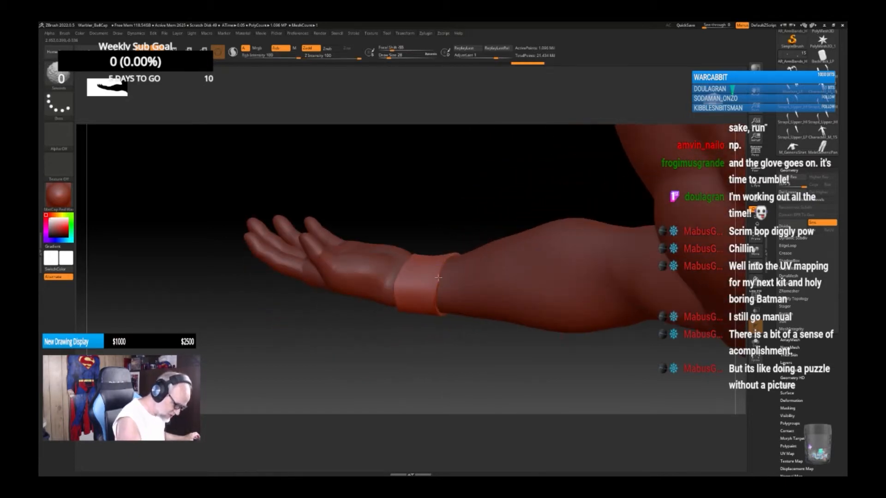
pyautogui.keyDown('shift'); pyautogui.moveTo(444, 265); pyautogui.dragTo(454, 255); pyautogui.keyUp('shift')
pyautogui.moveTo(482, 219); pyautogui.dragTo(477, 272, button='right')
pyautogui.keyDown('shift'); pyautogui.moveTo(444, 230); pyautogui.dragTo(442, 257); pyautogui.keyUp('shift')
# Step: Try a seam across the width of the wristband with the seam_18 brush
pyautogui.moveTo(442, 257)
pyautogui.mouseDown(button='right')
pyautogui.moveTo(512, 314)
pyautogui.moveTo(404, 331)
pyautogui.moveTo(566, 257)
pyautogui.moveTo(547, 283)
pyautogui.moveTo(571, 267)
pyautogui.moveTo(540, 250)
pyautogui.moveTo(550, 267)
pyautogui.moveTo(554, 257)
pyautogui.mouseUp(button='right')
pyautogui.keyDown('ctrl'); pyautogui.moveTo(526, 297); pyautogui.dragTo(559, 323, button='right'); pyautogui.keyUp('ctrl')
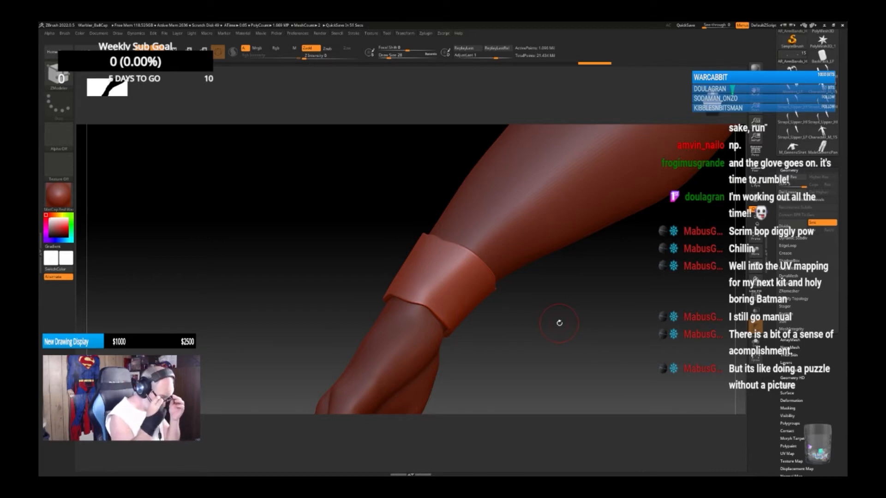
pyautogui.press('b')
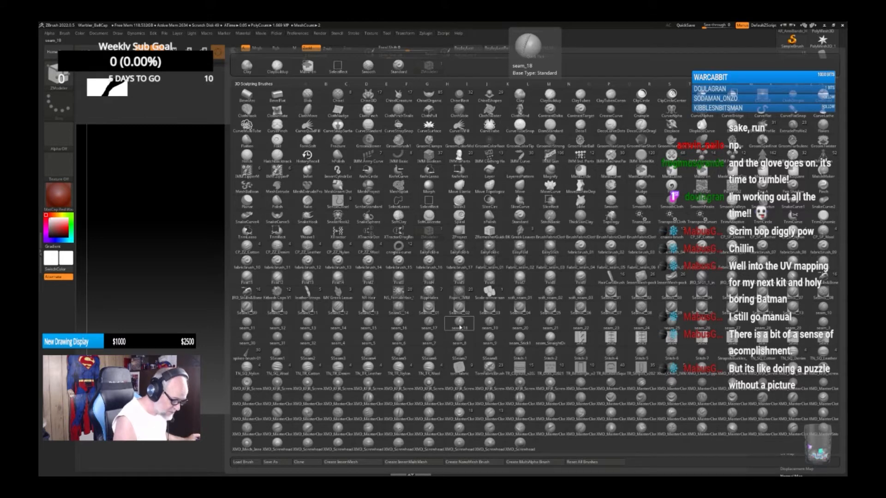
pyautogui.click(459, 325)
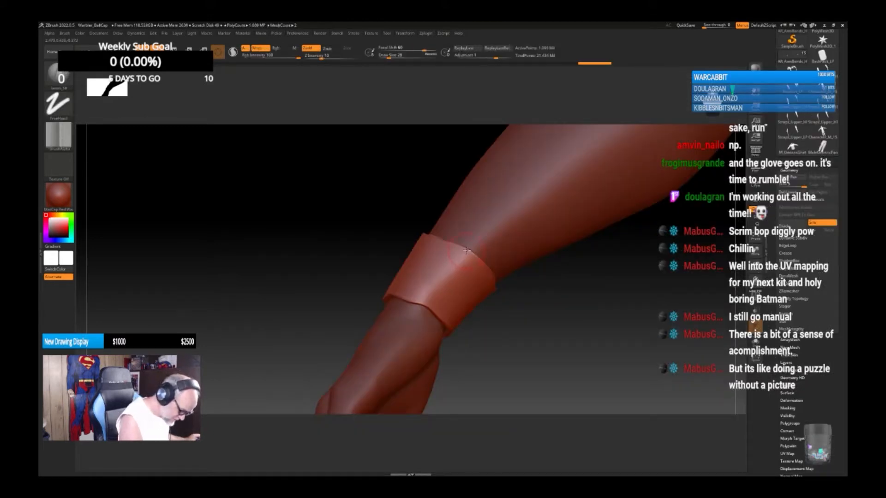
pyautogui.moveTo(462, 255); pyautogui.dragTo(421, 314)
pyautogui.moveTo(580, 334)
pyautogui.mouseDown()
pyautogui.moveTo(586, 340)
pyautogui.moveTo(572, 332)
pyautogui.mouseUp()
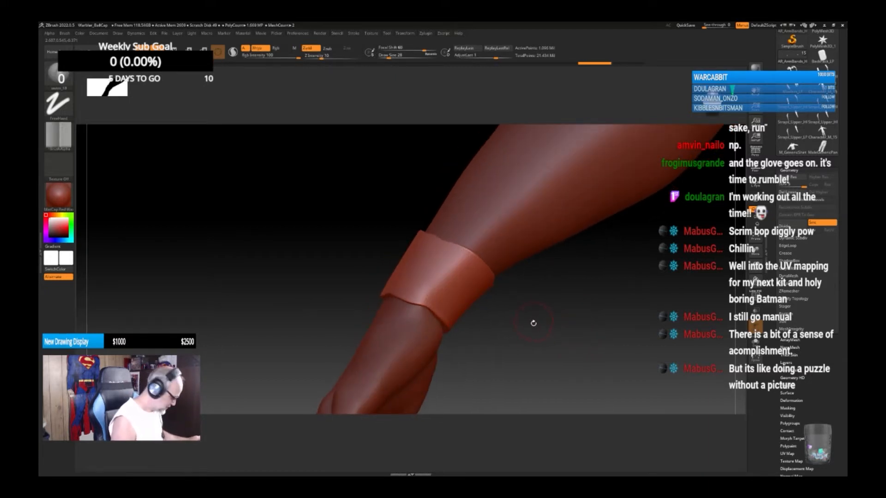
# Step: Try a crease across the wristband with a fold brush and with the seam_13 brush, and undo the strokes
pyautogui.press('b')
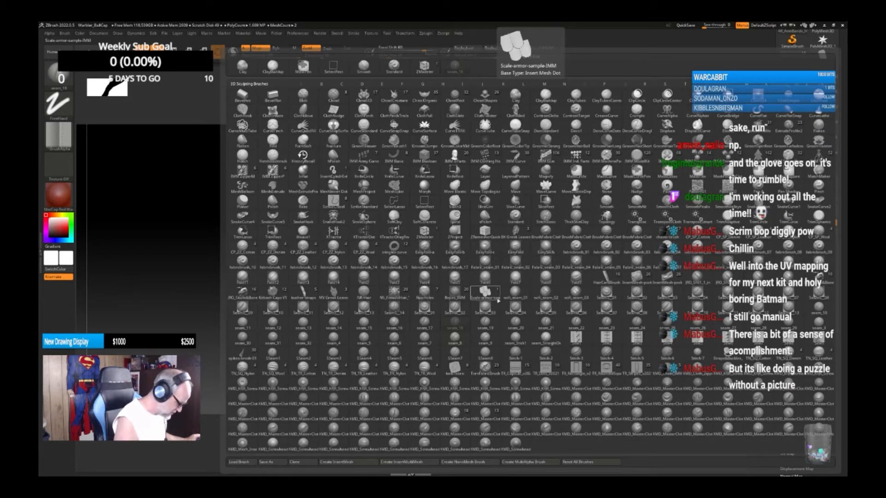
pyautogui.click(335, 279)
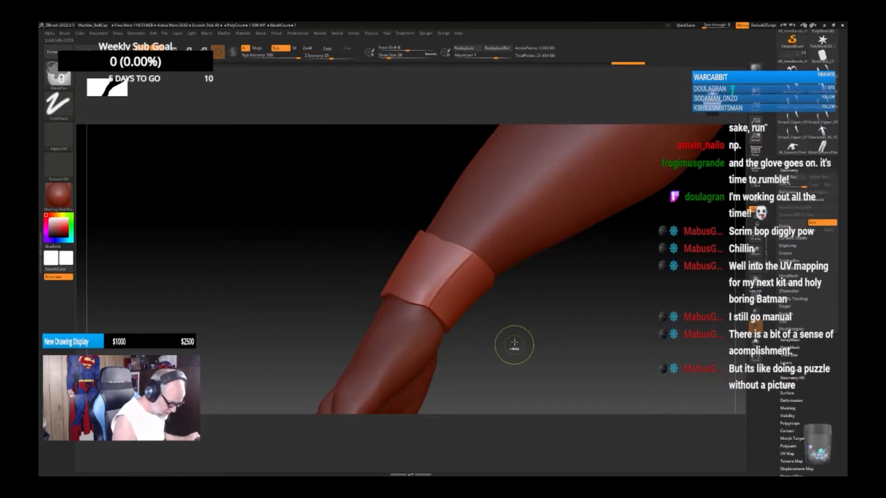
pyautogui.press('b')
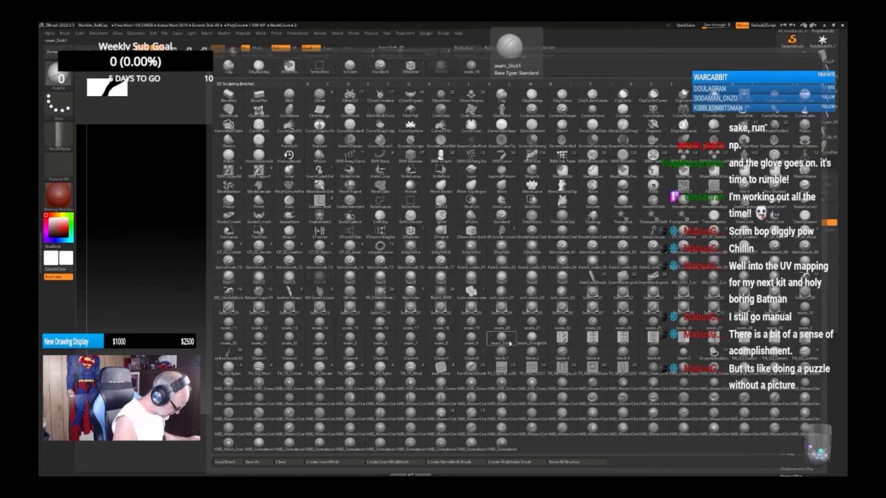
pyautogui.click(290, 325)
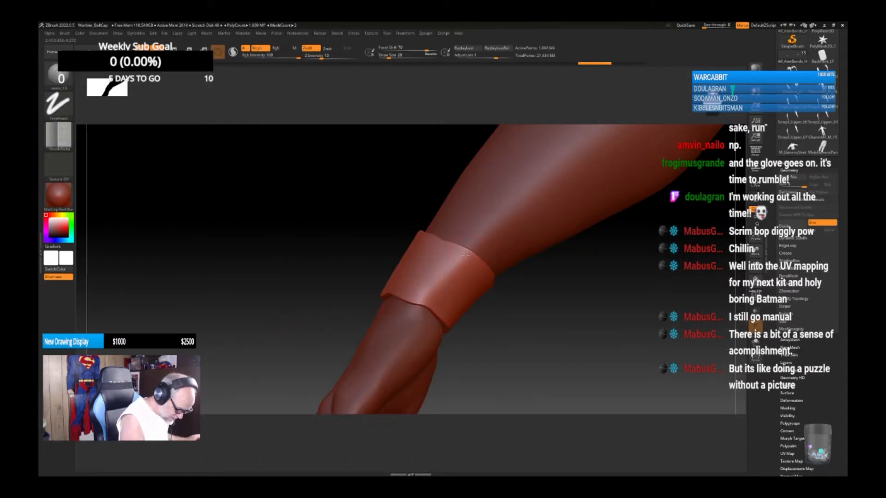
pyautogui.moveTo(466, 255); pyautogui.dragTo(425, 316)
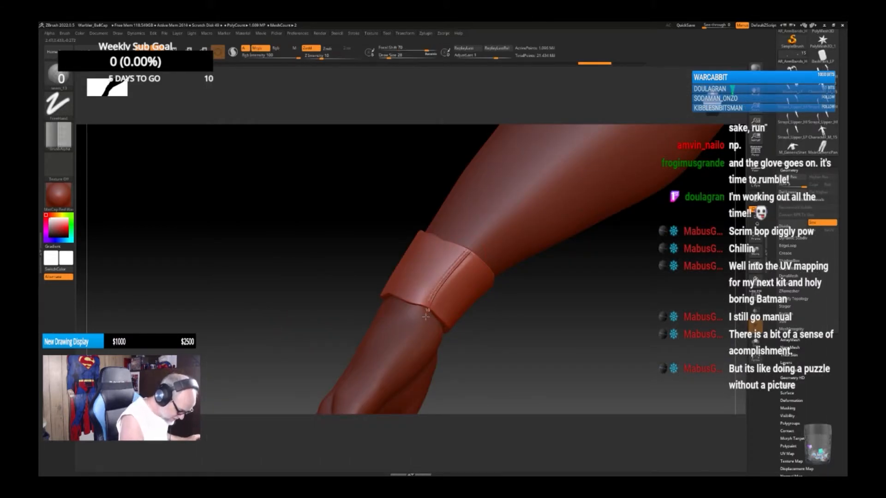
pyautogui.moveTo(561, 327)
pyautogui.mouseDown()
pyautogui.moveTo(572, 332)
pyautogui.moveTo(560, 330)
pyautogui.mouseUp()
pyautogui.hotkey('ctrl', 'z')
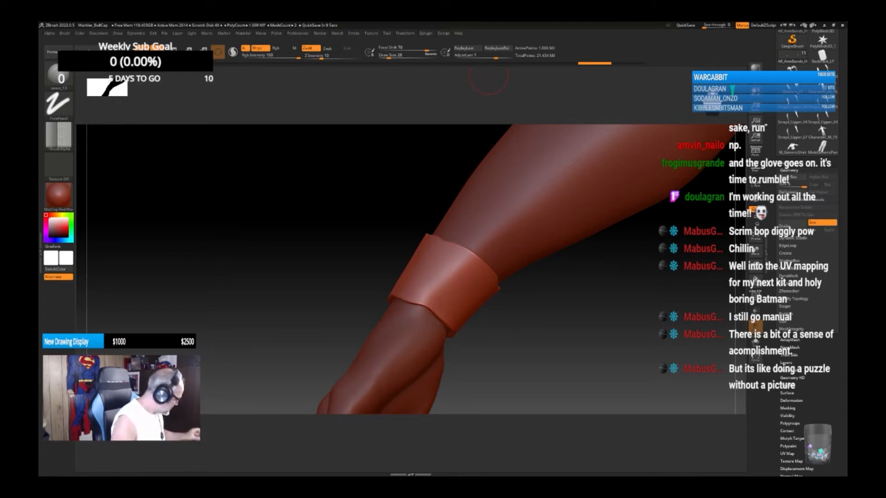
# Step: Sculpt a stitched seam across the width of the wristband on the inner wrist with the Stitch-1 brush
pyautogui.press('b')
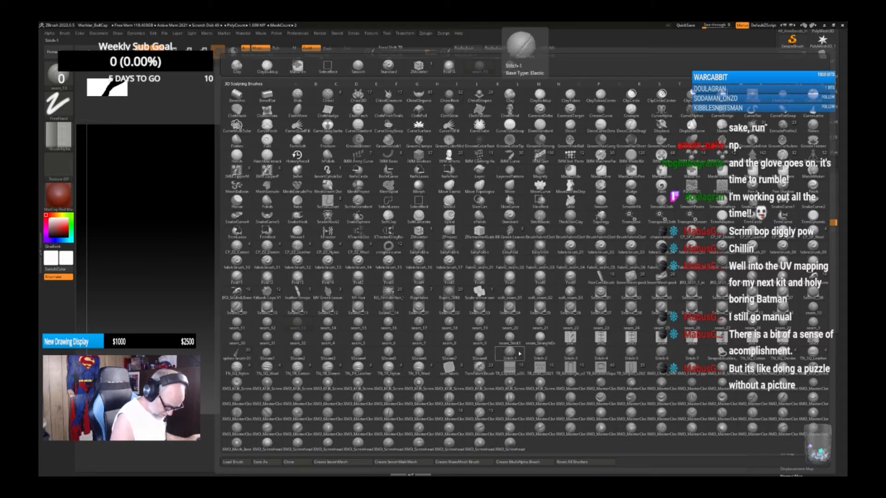
pyautogui.click(519, 353)
pyautogui.moveTo(473, 257); pyautogui.dragTo(432, 310)
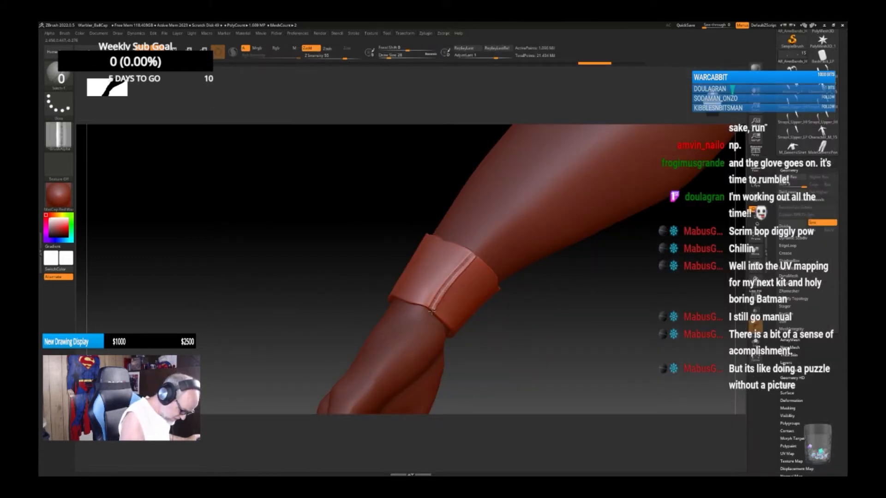
pyautogui.moveTo(568, 332)
pyautogui.mouseDown()
pyautogui.moveTo(579, 336)
pyautogui.moveTo(561, 327)
pyautogui.moveTo(540, 282)
pyautogui.moveTo(436, 336)
pyautogui.mouseUp()
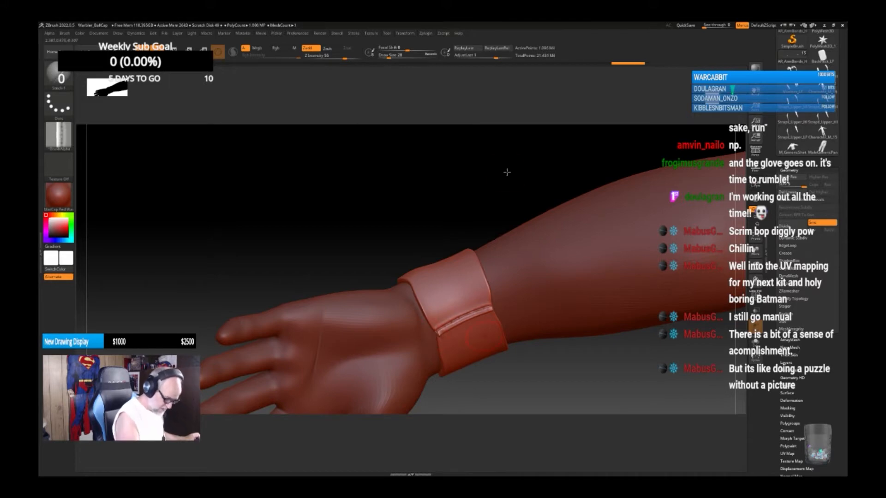
# Step: Stamp fabric folds around the wristband with the TN_SQ_Wool brush at a reduced Z Intensity
pyautogui.moveTo(507, 172); pyautogui.dragTo(559, 241)
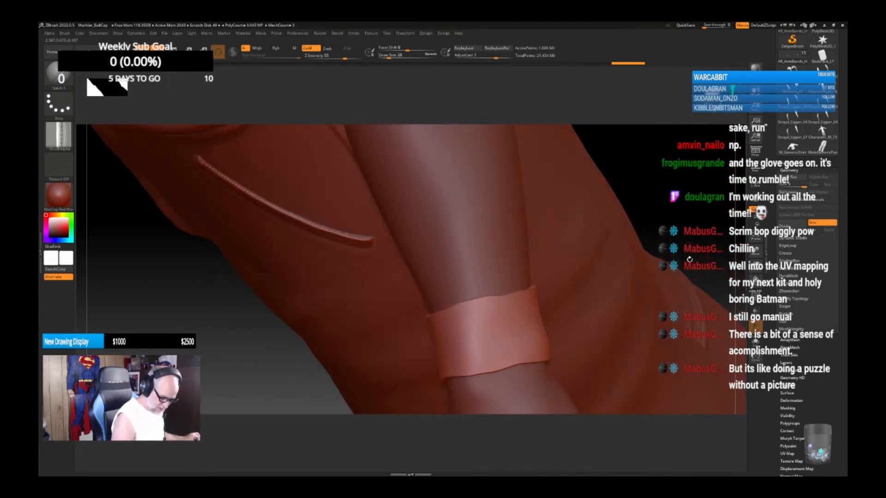
pyautogui.moveTo(689, 260)
pyautogui.mouseDown()
pyautogui.moveTo(693, 245)
pyautogui.moveTo(678, 289)
pyautogui.moveTo(635, 314)
pyautogui.moveTo(597, 291)
pyautogui.mouseUp()
pyautogui.press('b')
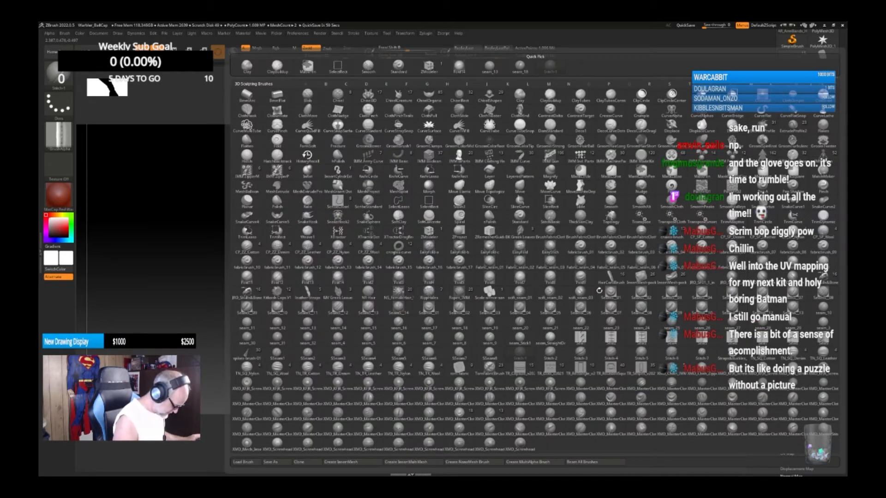
pyautogui.click(277, 368)
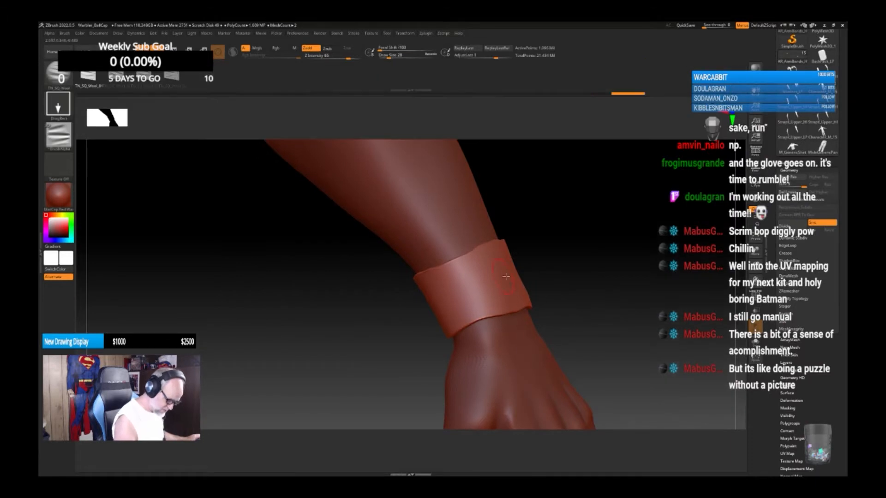
pyautogui.press('space')
pyautogui.moveTo(583, 318); pyautogui.dragTo(563, 318)
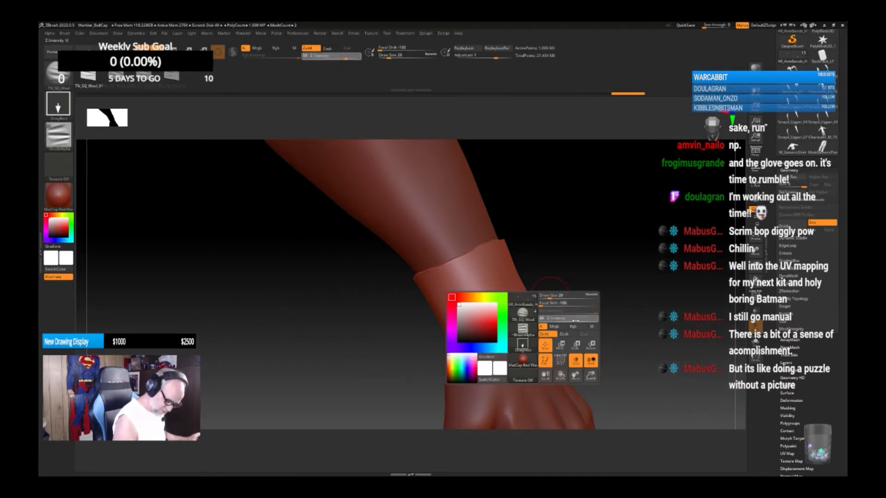
pyautogui.moveTo(605, 291); pyautogui.dragTo(607, 279)
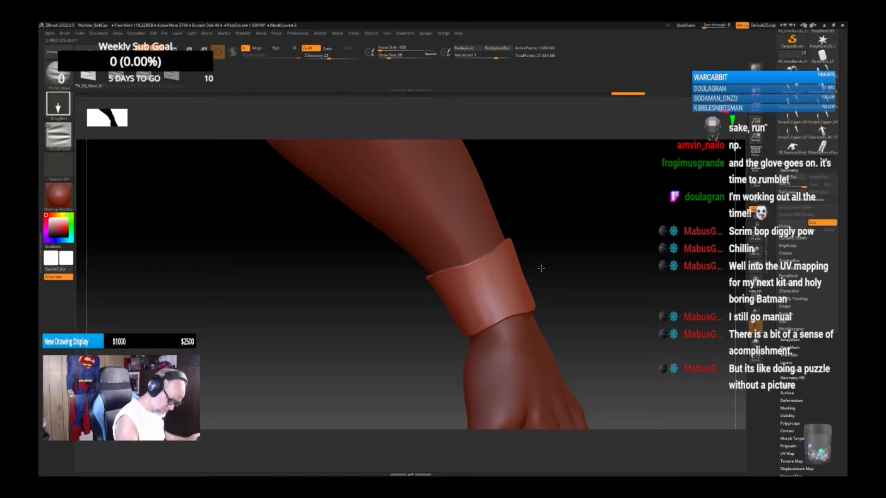
pyautogui.moveTo(557, 259); pyautogui.dragTo(607, 290)
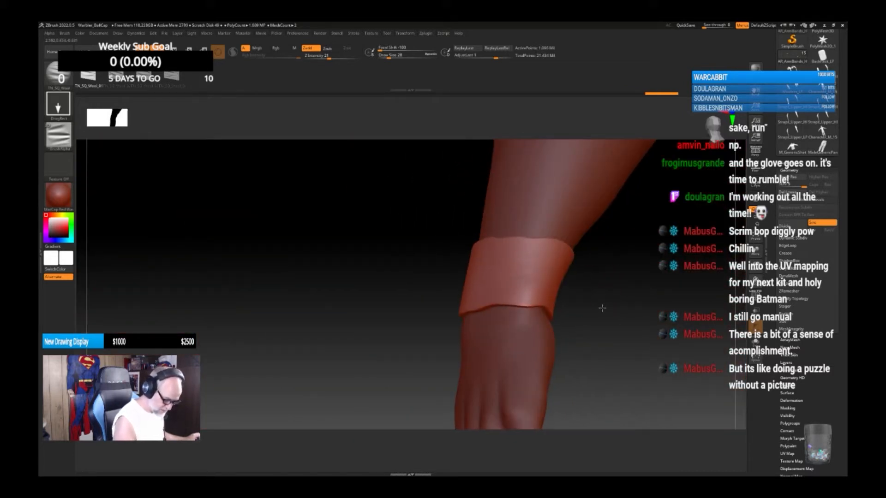
pyautogui.moveTo(610, 302); pyautogui.dragTo(639, 239)
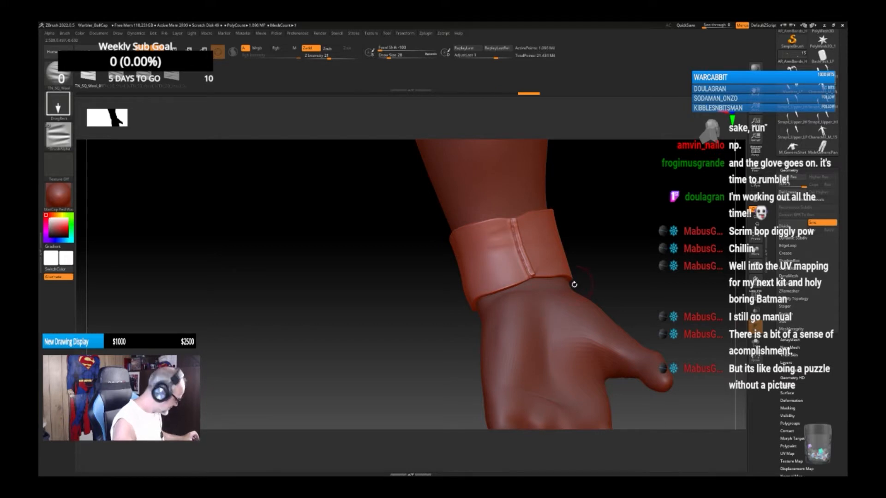
# Step: Undo the last fold and stamp stronger folds beside the stitched seam with a raised Z Intensity
pyautogui.hotkey('ctrl', 'z')
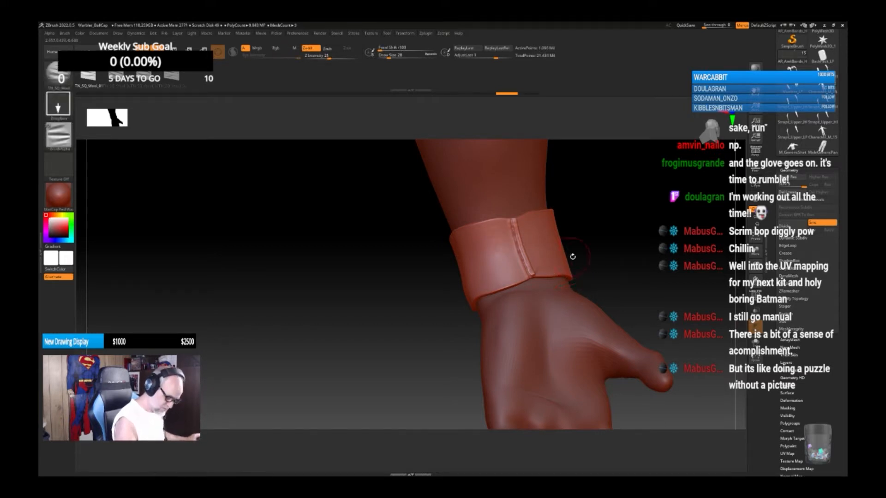
pyautogui.press('space')
pyautogui.click(606, 284)
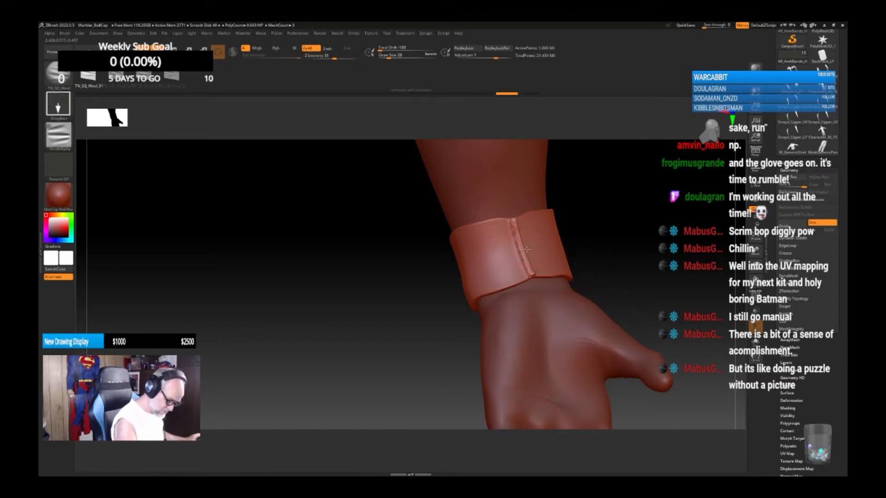
pyautogui.moveTo(539, 285); pyautogui.dragTo(532, 296)
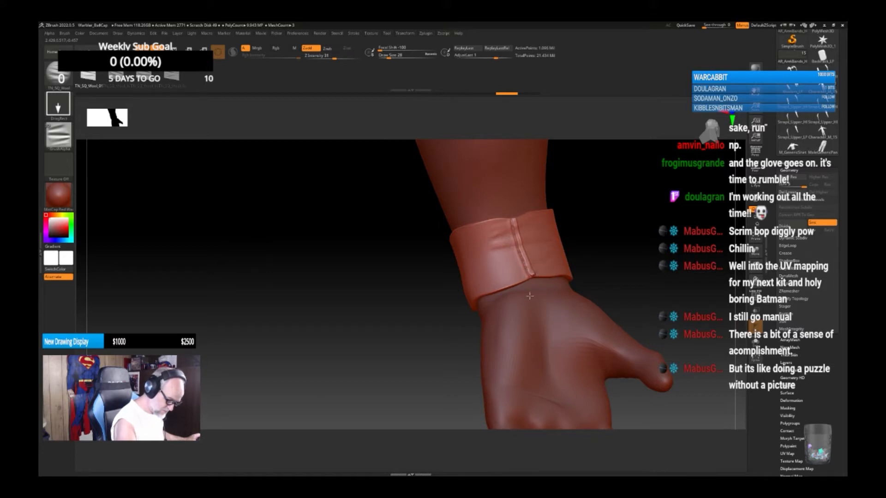
pyautogui.moveTo(619, 251)
pyautogui.mouseDown()
pyautogui.moveTo(664, 249)
pyautogui.moveTo(624, 239)
pyautogui.mouseUp()
pyautogui.moveTo(520, 249); pyautogui.dragTo(609, 253)
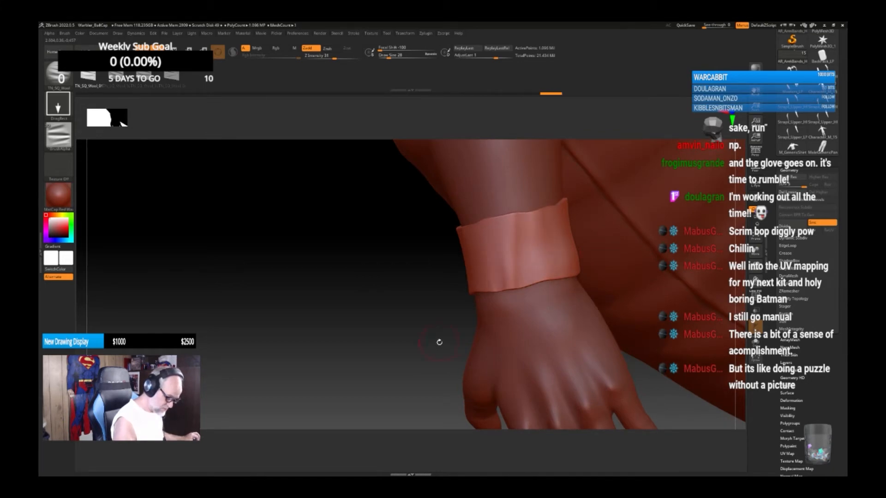
pyautogui.moveTo(439, 340)
pyautogui.mouseDown()
pyautogui.moveTo(443, 229)
pyautogui.moveTo(458, 322)
pyautogui.moveTo(553, 338)
pyautogui.moveTo(592, 332)
pyautogui.moveTo(483, 220)
pyautogui.moveTo(405, 367)
pyautogui.mouseUp()
# Step: Review the whole figure and examine the outfit in the Warbler reference drawing, setting the drawing aside when done
pyautogui.press('shift')
pyautogui.keyDown('shift'); pyautogui.moveTo(603, 304); pyautogui.dragTo(619, 330); pyautogui.keyUp('shift')
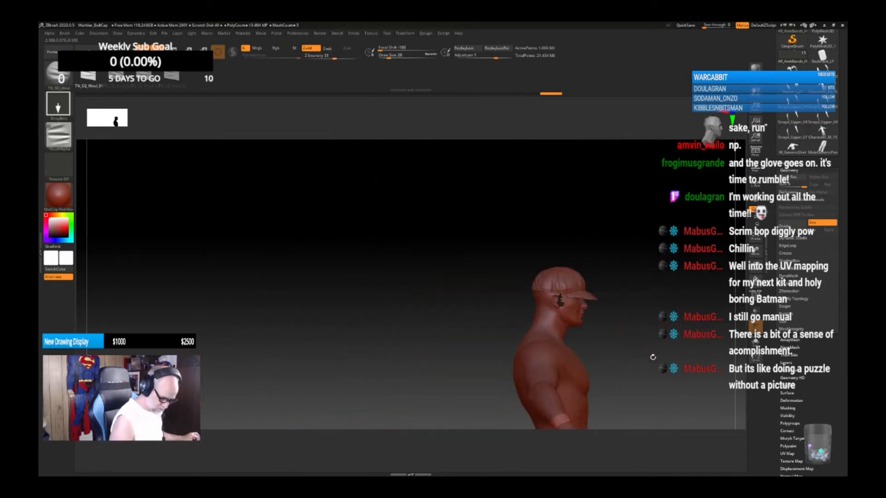
pyautogui.keyDown('alt'); pyautogui.moveTo(653, 356); pyautogui.dragTo(540, 273); pyautogui.keyUp('alt')
pyautogui.moveTo(614, 314); pyautogui.dragTo(590, 320)
pyautogui.keyDown('alt'); pyautogui.moveTo(580, 366); pyautogui.dragTo(542, 350); pyautogui.keyUp('alt')
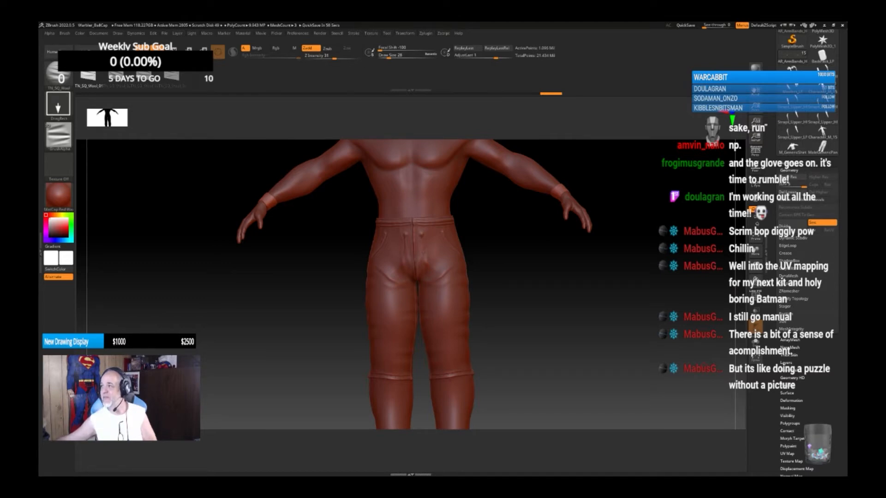
pyautogui.moveTo(846, 169)
pyautogui.mouseDown()
pyautogui.moveTo(766, 150)
pyautogui.moveTo(377, 112)
pyautogui.mouseUp()
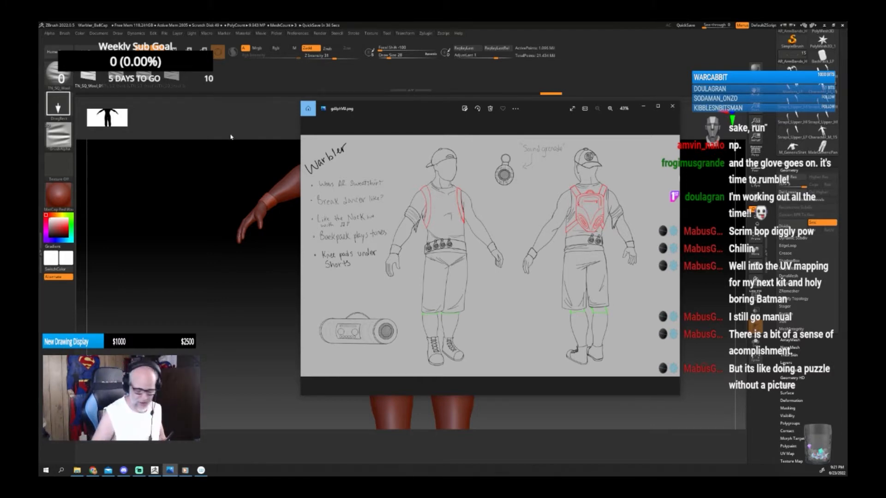
pyautogui.moveTo(402, 109)
pyautogui.mouseDown()
pyautogui.moveTo(502, 146)
pyautogui.moveTo(791, 200)
pyautogui.mouseUp()
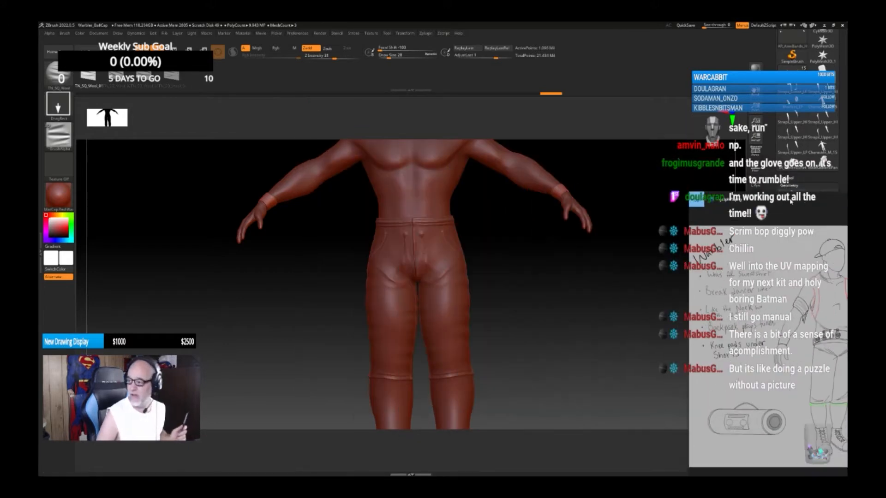
pyautogui.click(790, 201)
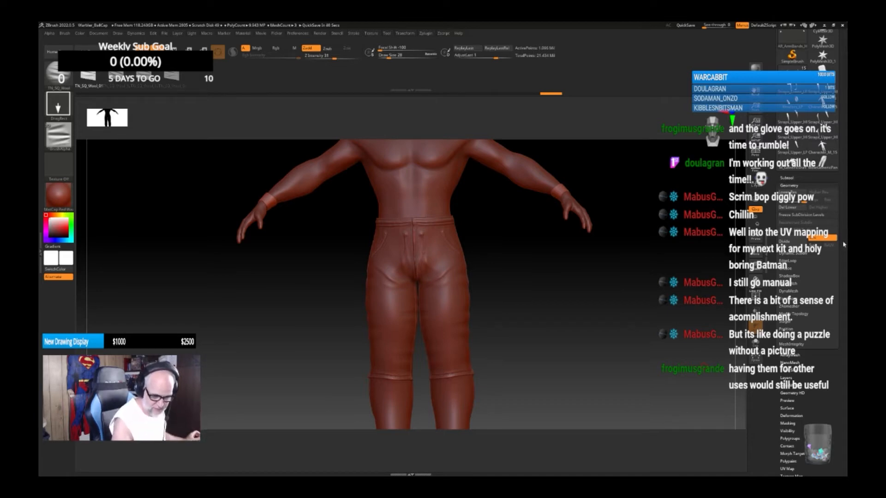
# Step: Expand the tool's Subtool list and bring the character's pants into view
pyautogui.moveTo(845, 233); pyautogui.dragTo(843, 242)
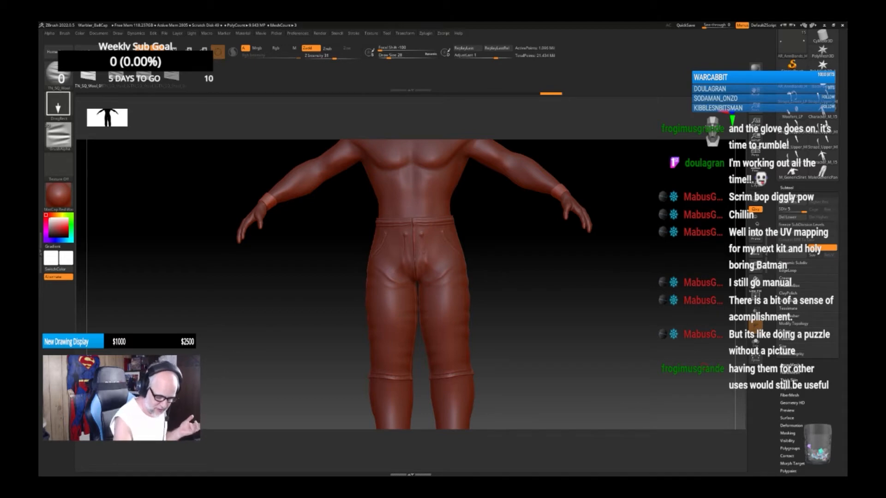
pyautogui.click(786, 187)
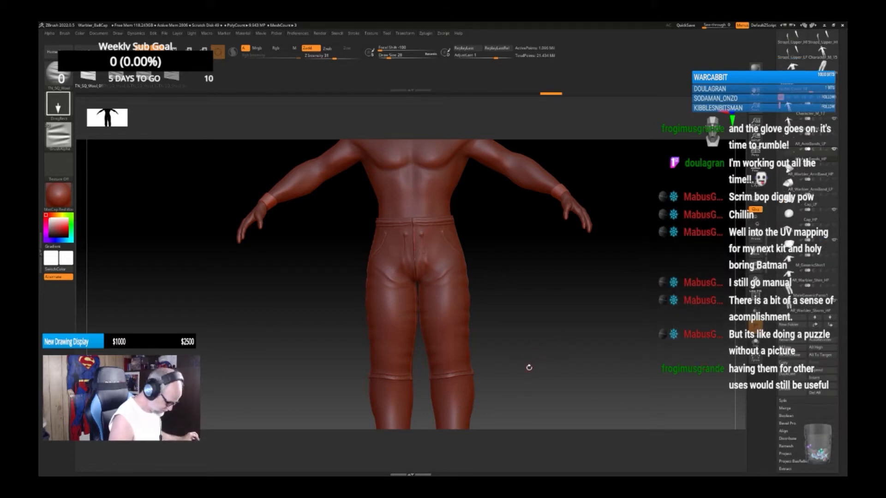
pyautogui.moveTo(526, 367); pyautogui.dragTo(549, 347)
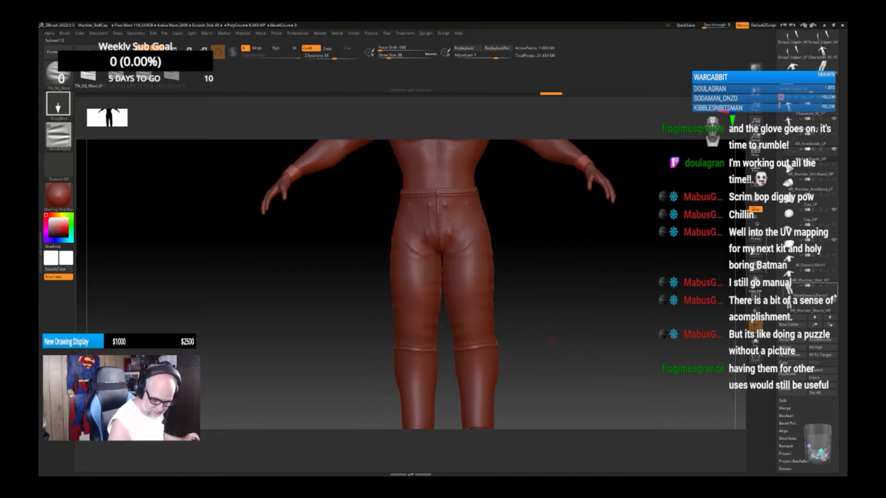
# Step: Hide the pants and make the character's body the active subtool
pyautogui.click(833, 298)
pyautogui.moveTo(552, 340)
pyautogui.mouseDown()
pyautogui.moveTo(528, 328)
pyautogui.moveTo(538, 369)
pyautogui.moveTo(520, 369)
pyautogui.moveTo(552, 328)
pyautogui.mouseUp()
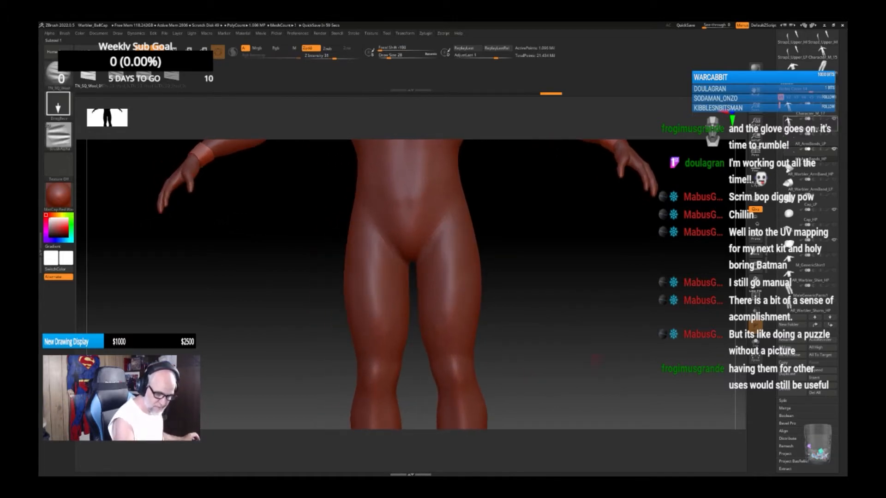
pyautogui.click(799, 122)
# Step: Paint mask lines across the front of both knees, one curving over each kneecap and one below it
pyautogui.keyDown('ctrl'); pyautogui.moveTo(512, 305); pyautogui.dragTo(527, 326); pyautogui.keyUp('ctrl')
pyautogui.press('ctrl')
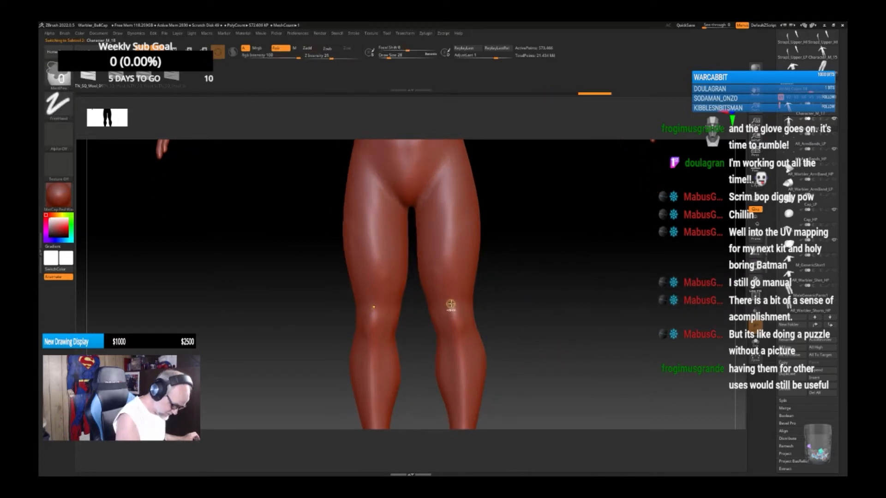
pyautogui.moveTo(449, 303)
pyautogui.keyDown('ctrl'); pyautogui.mouseDown()
pyautogui.moveTo(457, 302)
pyautogui.moveTo(434, 313)
pyautogui.mouseUp(); pyautogui.keyUp('ctrl')
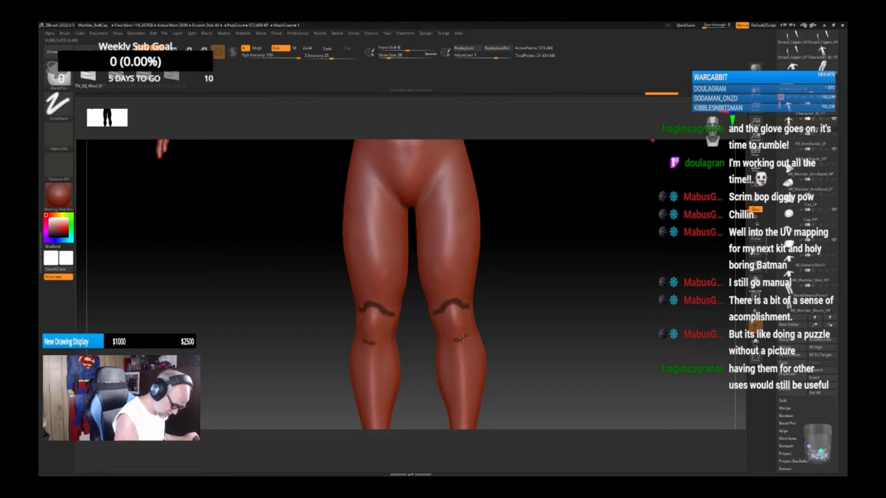
pyautogui.keyDown('ctrl'); pyautogui.moveTo(451, 341); pyautogui.dragTo(441, 344); pyautogui.keyUp('ctrl')
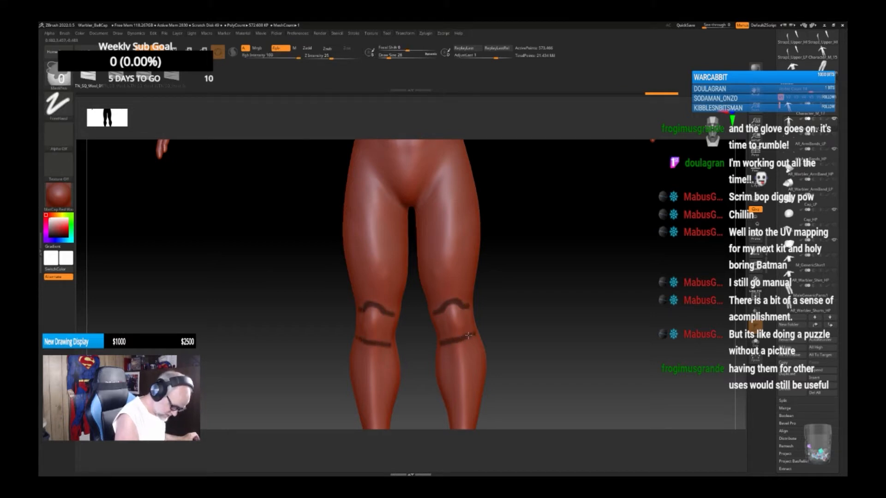
# Step: Continue the upper and lower knee mask lines around the outer sides and across the backs of the legs
pyautogui.moveTo(524, 307)
pyautogui.mouseDown()
pyautogui.moveTo(569, 296)
pyautogui.moveTo(554, 300)
pyautogui.mouseUp()
pyautogui.moveTo(457, 299)
pyautogui.keyDown('ctrl'); pyautogui.mouseDown()
pyautogui.moveTo(426, 302)
pyautogui.moveTo(422, 329)
pyautogui.mouseUp(); pyautogui.keyUp('ctrl')
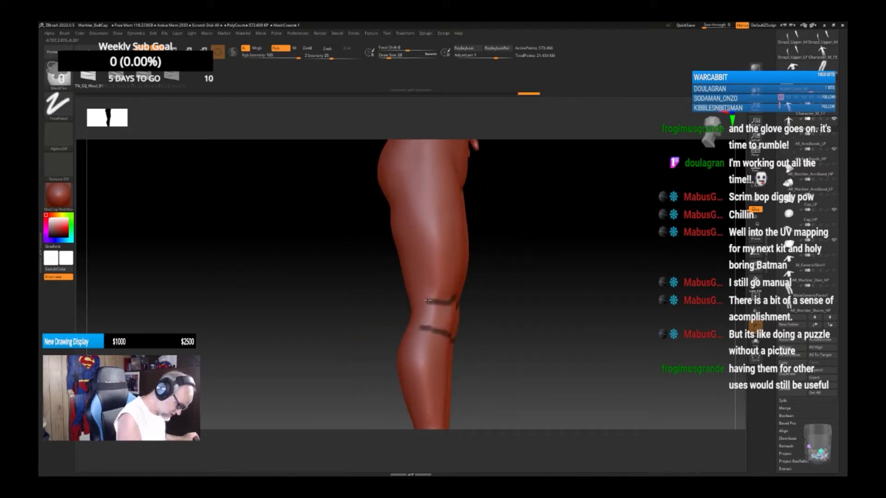
pyautogui.moveTo(547, 282)
pyautogui.mouseDown()
pyautogui.moveTo(536, 283)
pyautogui.moveTo(560, 284)
pyautogui.mouseUp()
pyautogui.moveTo(419, 302)
pyautogui.keyDown('ctrl'); pyautogui.mouseDown()
pyautogui.moveTo(427, 301)
pyautogui.moveTo(397, 303)
pyautogui.mouseUp(); pyautogui.keyUp('ctrl')
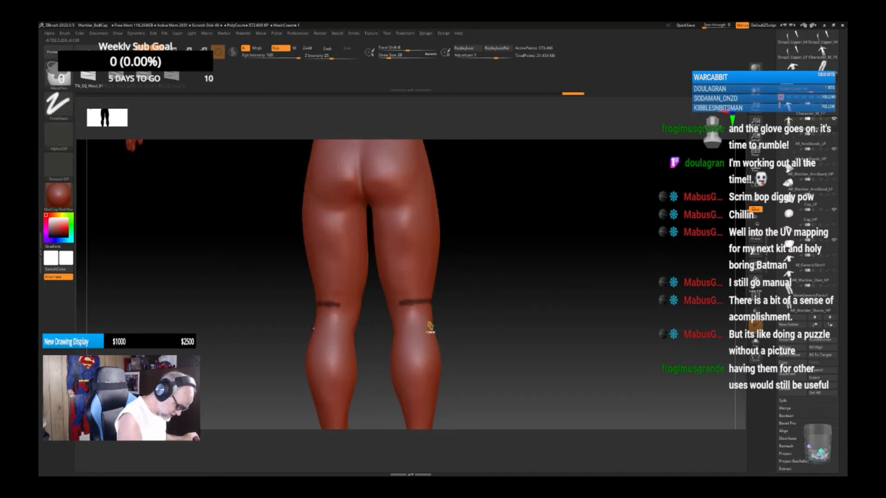
pyautogui.keyDown('ctrl'); pyautogui.moveTo(433, 327); pyautogui.dragTo(405, 328); pyautogui.keyUp('ctrl')
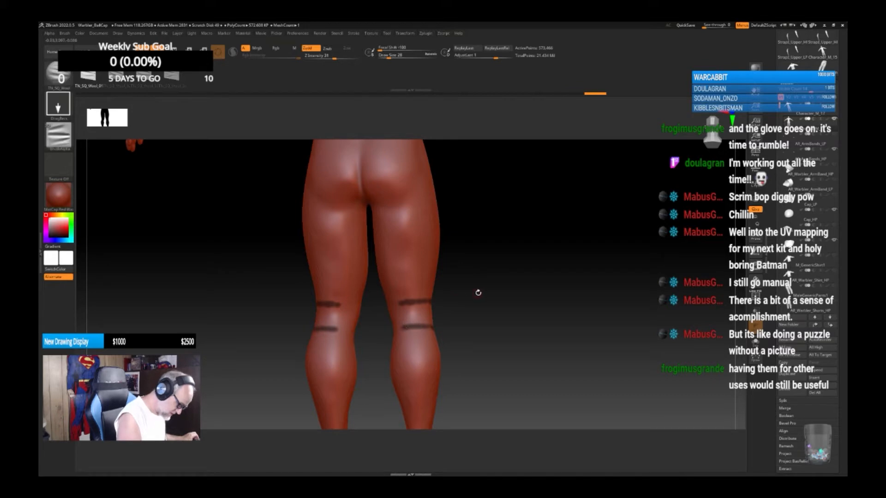
pyautogui.moveTo(475, 293); pyautogui.dragTo(491, 293)
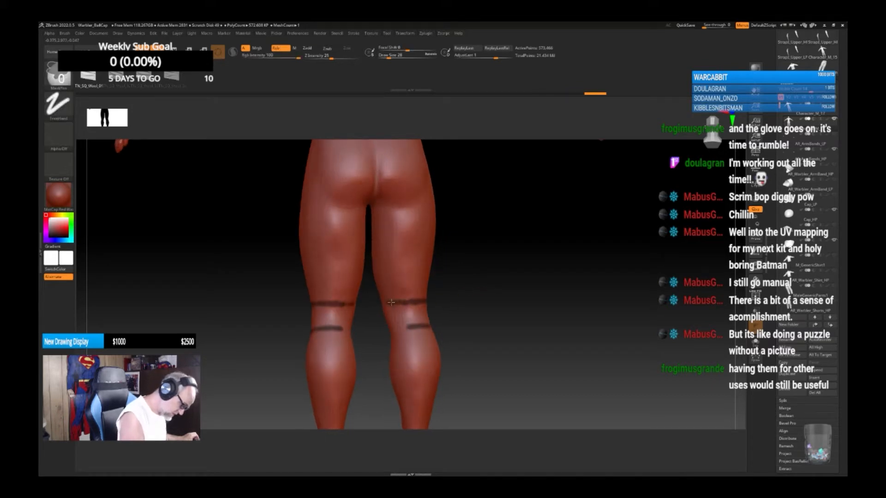
pyautogui.moveTo(391, 302)
pyautogui.keyDown('ctrl'); pyautogui.mouseDown()
pyautogui.moveTo(395, 327)
pyautogui.moveTo(388, 327)
pyautogui.mouseUp(); pyautogui.keyUp('ctrl')
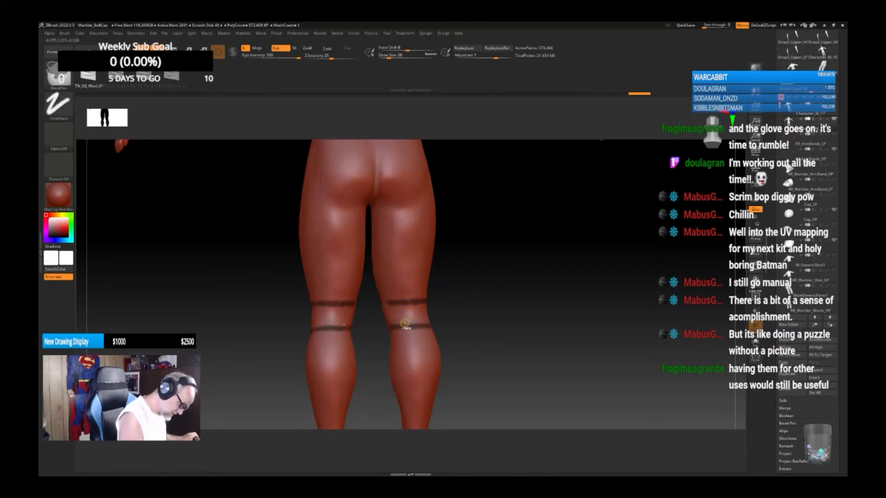
# Step: Join the front and back mask lines along the inner sides of both knees to close the kneepad outlines
pyautogui.moveTo(472, 292); pyautogui.dragTo(524, 289)
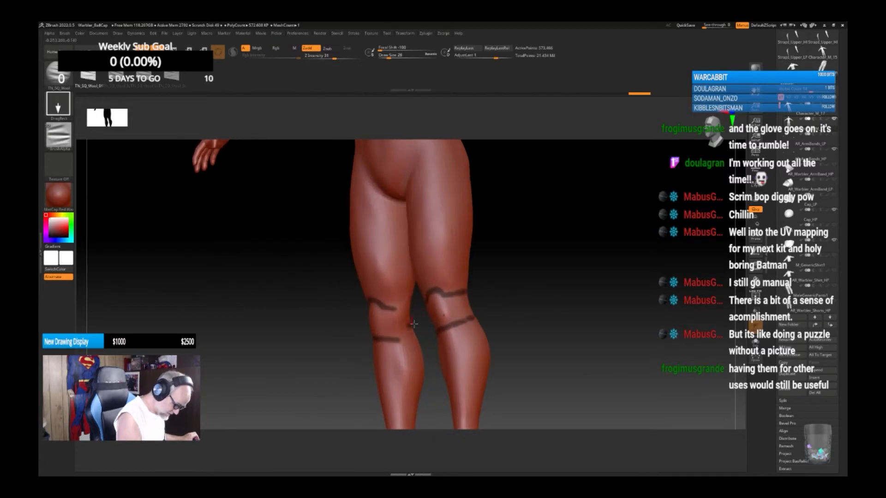
pyautogui.moveTo(425, 323); pyautogui.dragTo(420, 320, button='right')
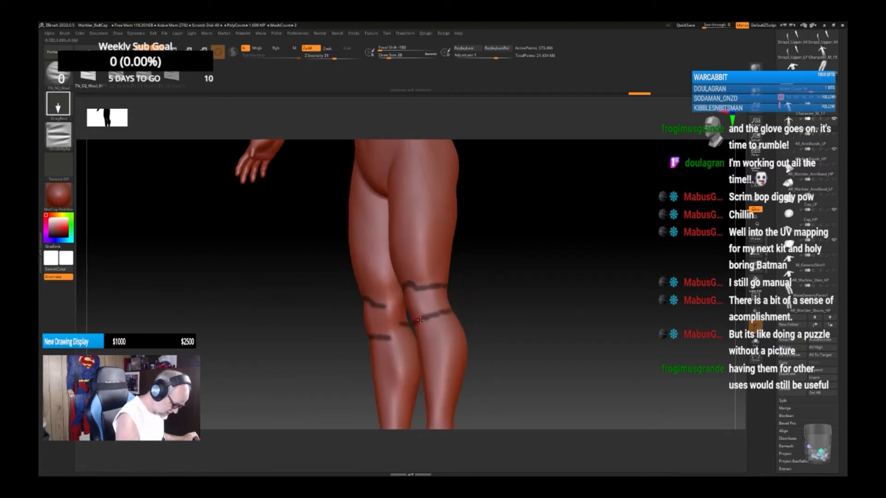
pyautogui.moveTo(499, 285); pyautogui.dragTo(492, 288)
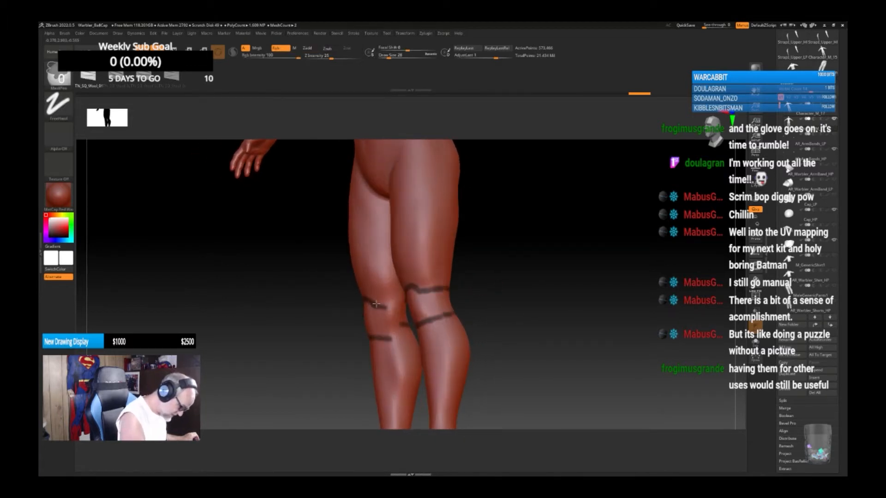
pyautogui.keyDown('ctrl'); pyautogui.moveTo(396, 304); pyautogui.dragTo(405, 298); pyautogui.keyUp('ctrl')
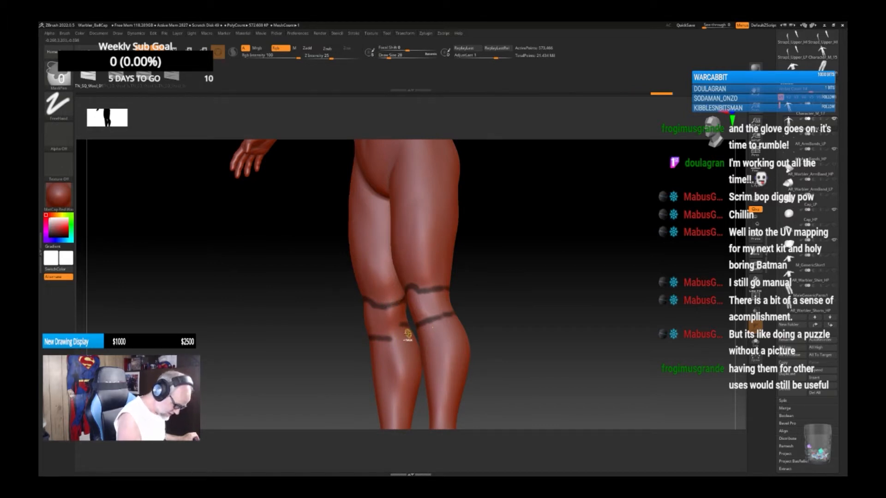
pyautogui.moveTo(538, 288); pyautogui.dragTo(491, 300)
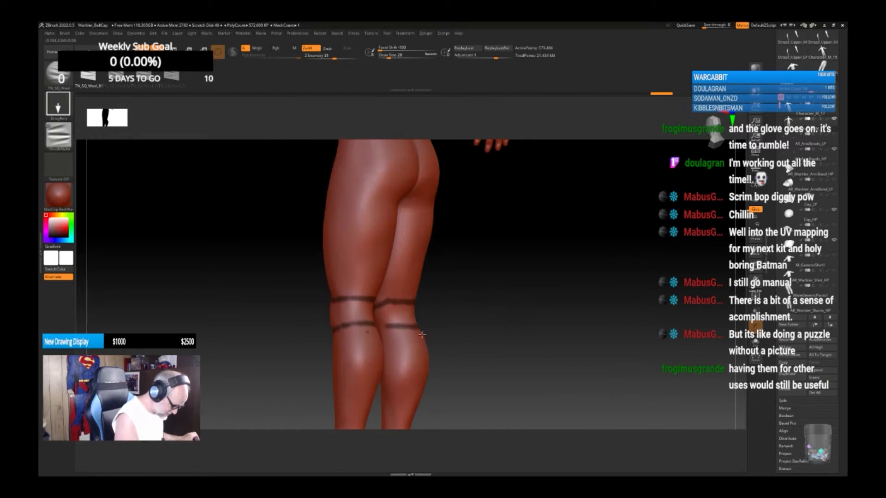
pyautogui.moveTo(443, 324); pyautogui.dragTo(499, 312)
pyautogui.keyDown('ctrl'); pyautogui.moveTo(389, 346); pyautogui.dragTo(390, 338); pyautogui.keyUp('ctrl')
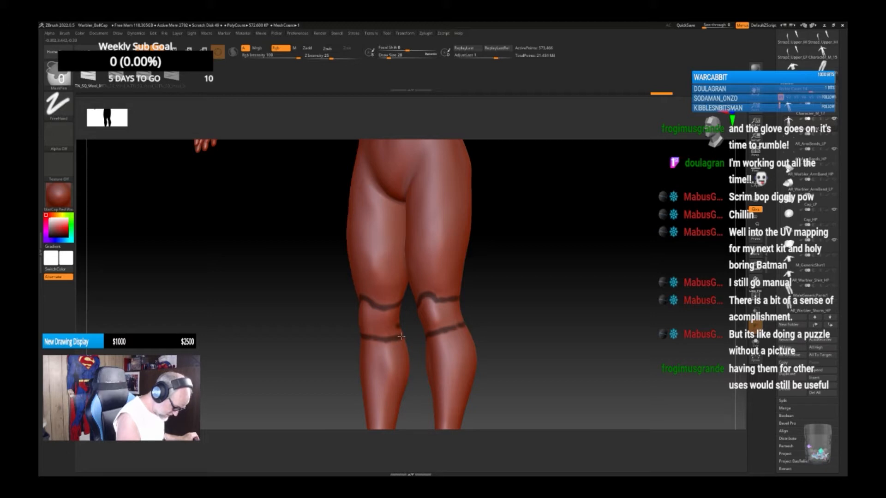
# Step: Enlarge the mask brush and fill the backs and inner sides of the kneepad outlines
pyautogui.moveTo(520, 303); pyautogui.dragTo(401, 339)
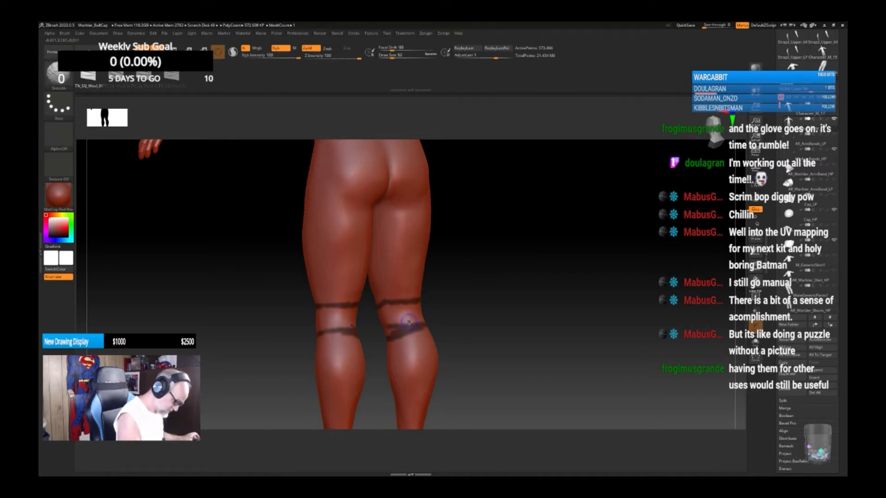
pyautogui.press('ctrl')
pyautogui.moveTo(407, 325)
pyautogui.keyDown('ctrl'); pyautogui.mouseDown()
pyautogui.moveTo(406, 308)
pyautogui.moveTo(398, 317)
pyautogui.mouseUp(); pyautogui.keyUp('ctrl')
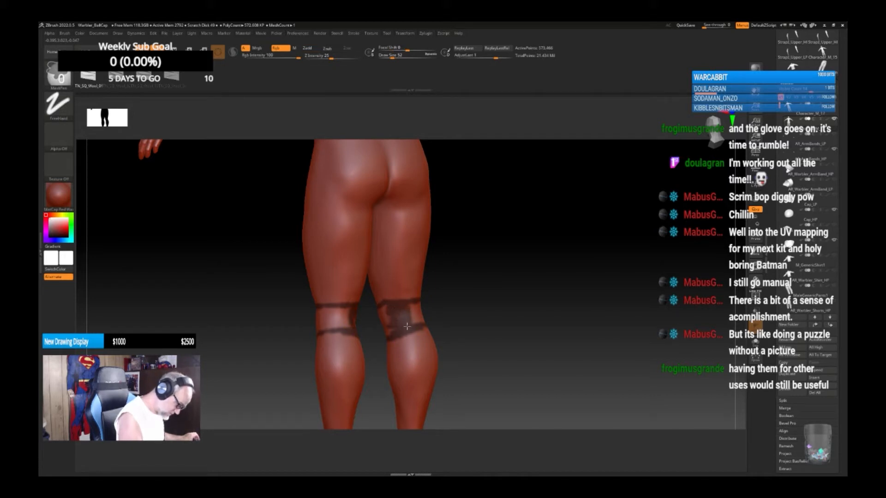
pyautogui.moveTo(455, 303)
pyautogui.mouseDown()
pyautogui.moveTo(499, 293)
pyautogui.moveTo(405, 320)
pyautogui.moveTo(409, 330)
pyautogui.moveTo(390, 331)
pyautogui.moveTo(394, 316)
pyautogui.mouseUp()
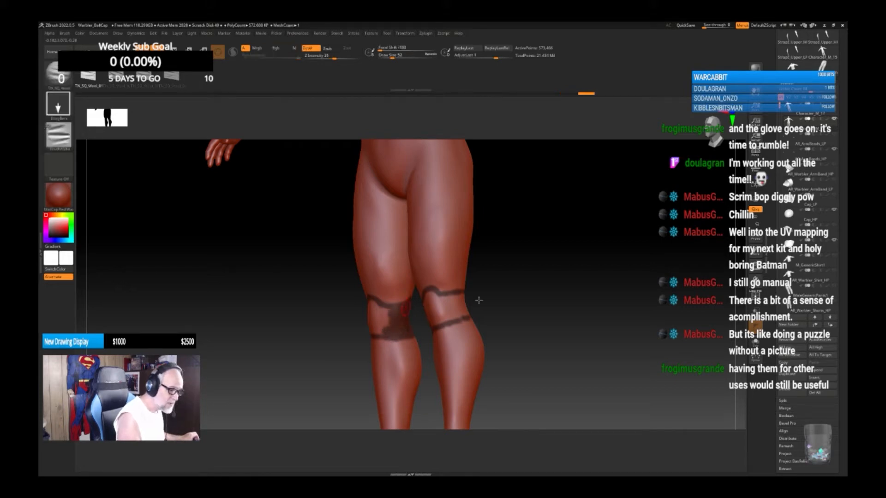
# Step: Fill the mask across the front of the knees between the upper and lower outlines
pyautogui.moveTo(477, 300); pyautogui.dragTo(501, 301)
pyautogui.moveTo(389, 310)
pyautogui.keyDown('ctrl'); pyautogui.mouseDown()
pyautogui.moveTo(383, 331)
pyautogui.moveTo(374, 304)
pyautogui.mouseUp(); pyautogui.keyUp('ctrl')
pyautogui.moveTo(514, 283); pyautogui.dragTo(484, 291)
pyautogui.press('ctrl')
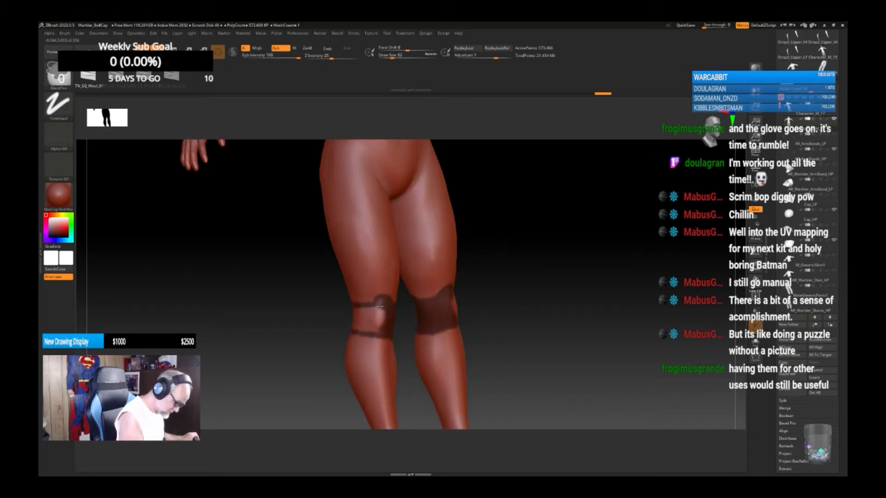
pyautogui.keyDown('ctrl'); pyautogui.moveTo(374, 315); pyautogui.dragTo(382, 312); pyautogui.keyUp('ctrl')
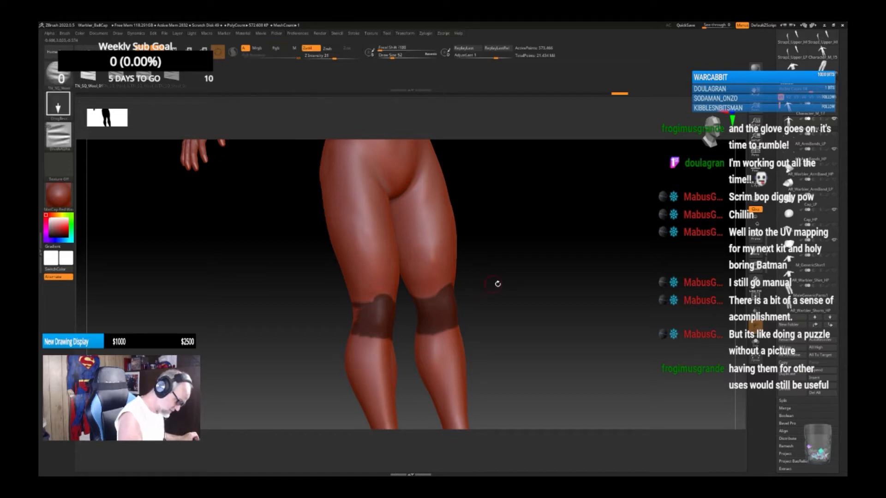
# Step: Fill the remaining gaps in the mask on the outer sides and backs of the knees
pyautogui.moveTo(497, 283); pyautogui.dragTo(492, 283)
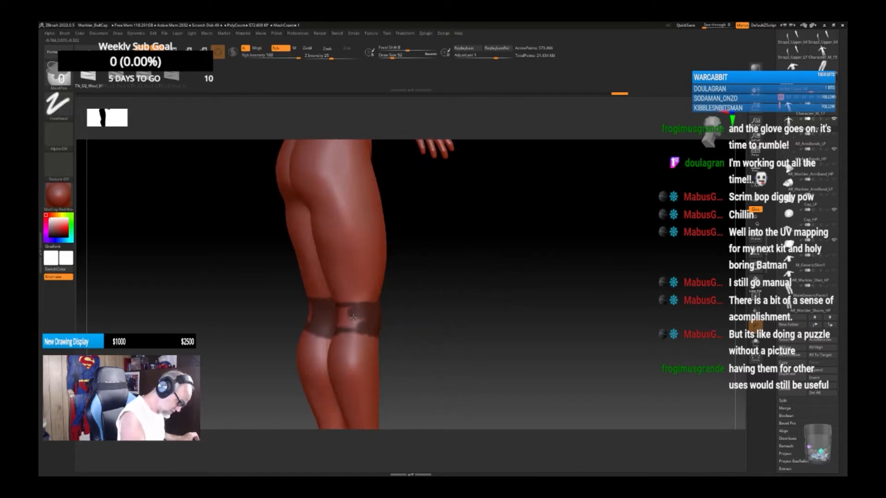
pyautogui.keyDown('ctrl'); pyautogui.moveTo(350, 326); pyautogui.dragTo(355, 324); pyautogui.keyUp('ctrl')
pyautogui.moveTo(418, 293); pyautogui.dragTo(480, 292)
pyautogui.moveTo(366, 308)
pyautogui.keyDown('ctrl'); pyautogui.mouseDown()
pyautogui.moveTo(349, 317)
pyautogui.moveTo(362, 323)
pyautogui.mouseUp(); pyautogui.keyUp('ctrl')
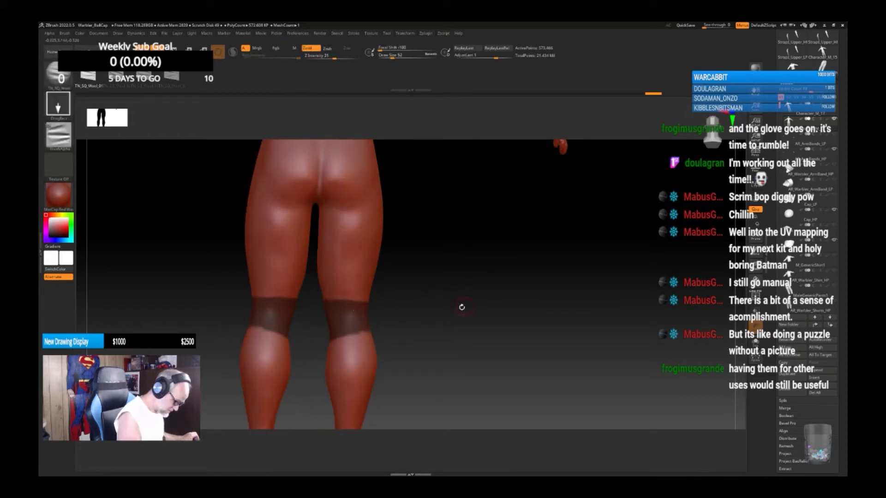
# Step: Refine the upper and lower borders of the knee mask at the sides and front of the legs
pyautogui.moveTo(460, 306); pyautogui.dragTo(445, 307)
pyautogui.moveTo(369, 335)
pyautogui.keyDown('ctrl'); pyautogui.mouseDown()
pyautogui.moveTo(336, 335)
pyautogui.moveTo(372, 335)
pyautogui.moveTo(340, 335)
pyautogui.moveTo(434, 309)
pyautogui.moveTo(395, 318)
pyautogui.mouseUp(); pyautogui.keyUp('ctrl')
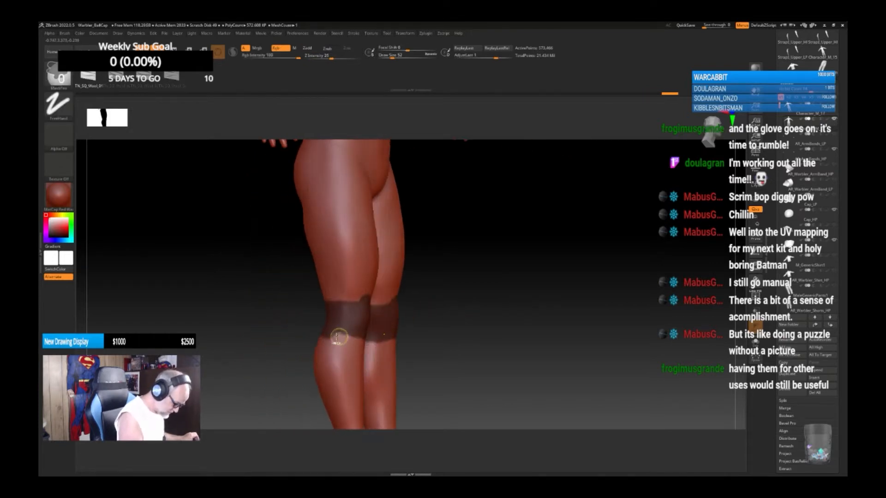
pyautogui.keyDown('ctrl'); pyautogui.moveTo(338, 336); pyautogui.dragTo(354, 305); pyautogui.keyUp('ctrl')
pyautogui.moveTo(489, 298)
pyautogui.mouseDown()
pyautogui.moveTo(455, 302)
pyautogui.moveTo(438, 324)
pyautogui.mouseUp()
pyautogui.moveTo(529, 316); pyautogui.dragTo(516, 312)
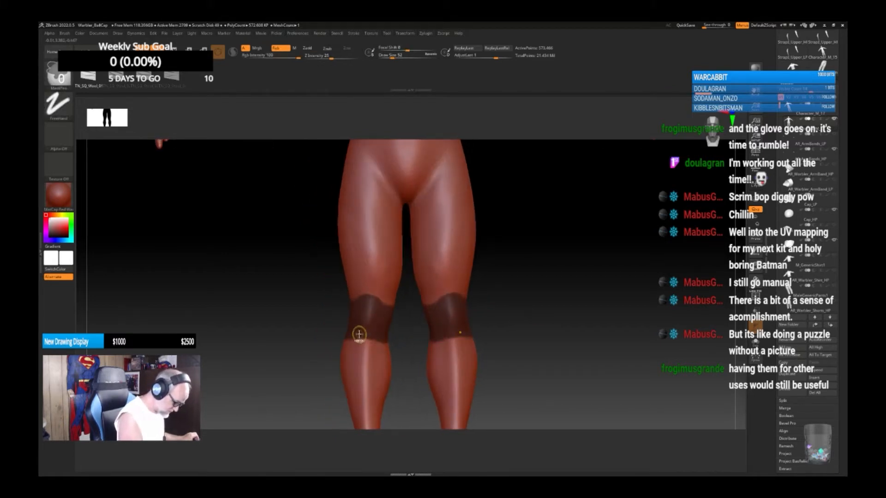
pyautogui.moveTo(362, 332)
pyautogui.keyDown('ctrl'); pyautogui.mouseDown()
pyautogui.moveTo(374, 334)
pyautogui.moveTo(361, 339)
pyautogui.mouseUp(); pyautogui.keyUp('ctrl')
pyautogui.moveTo(379, 311)
pyautogui.keyDown('ctrl'); pyautogui.mouseDown()
pyautogui.moveTo(378, 300)
pyautogui.moveTo(365, 301)
pyautogui.mouseUp(); pyautogui.keyUp('ctrl')
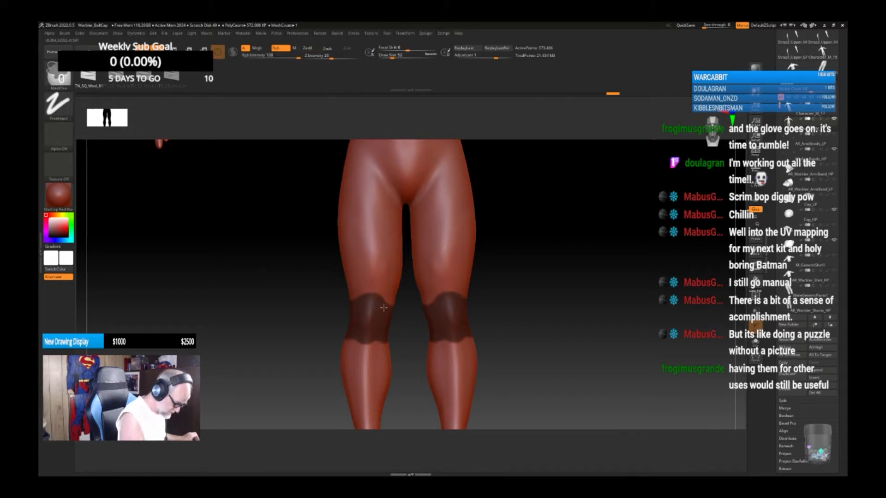
# Step: Check the masked knees against the whole figure and touch up the mask's upper edge over the kneecaps
pyautogui.moveTo(556, 322); pyautogui.dragTo(527, 326)
pyautogui.moveTo(527, 326); pyautogui.dragTo(420, 324)
pyautogui.press('ctrl')
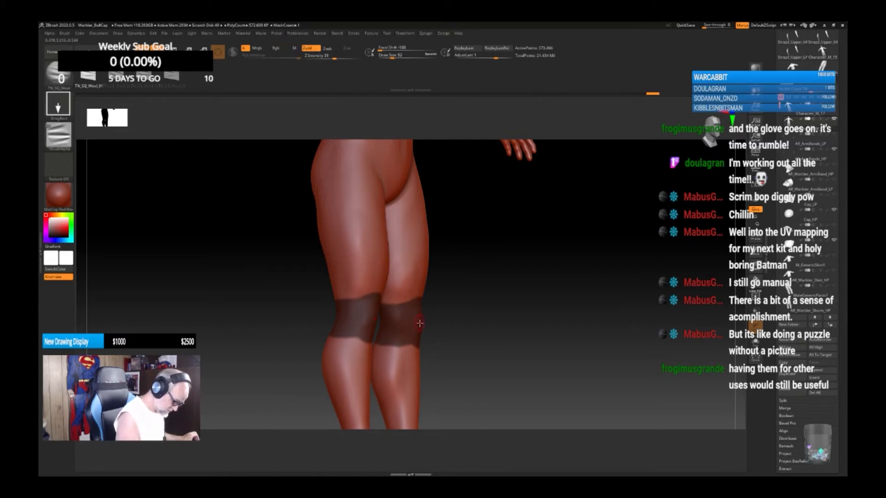
pyautogui.moveTo(542, 323)
pyautogui.mouseDown()
pyautogui.moveTo(514, 326)
pyautogui.moveTo(514, 336)
pyautogui.moveTo(518, 303)
pyautogui.mouseUp()
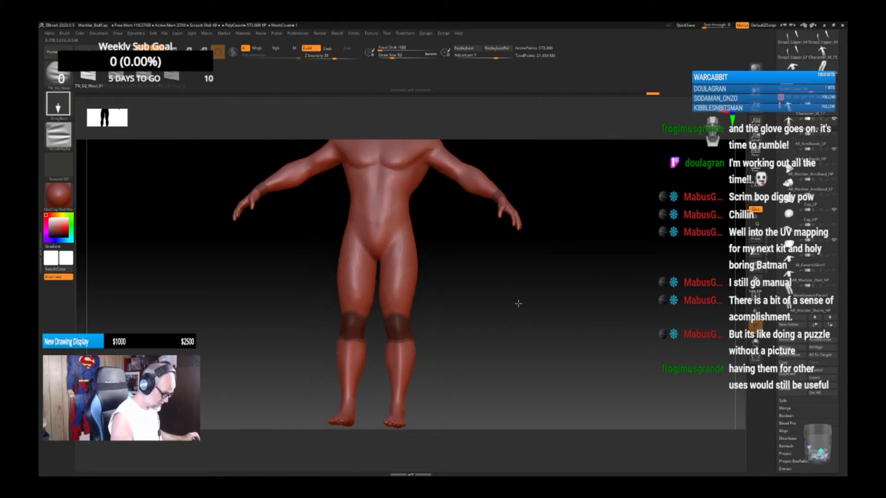
pyautogui.keyDown('alt'); pyautogui.moveTo(500, 357); pyautogui.dragTo(539, 347); pyautogui.keyUp('alt')
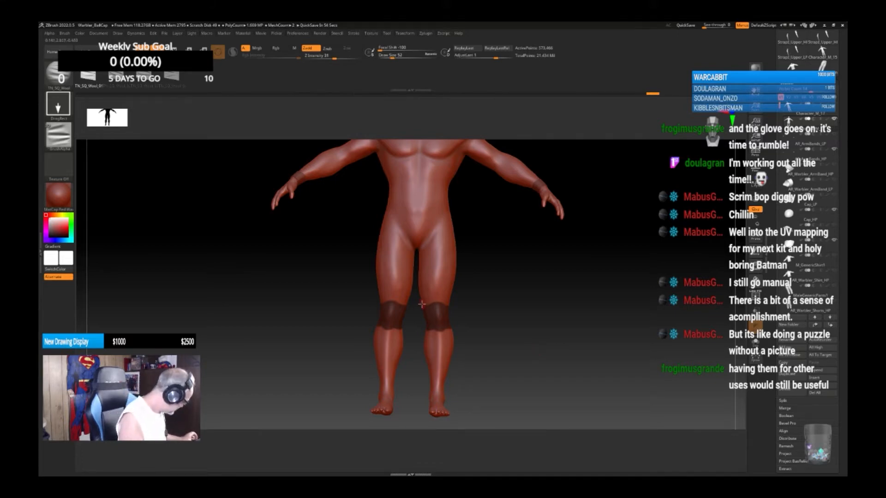
pyautogui.press('ctrl')
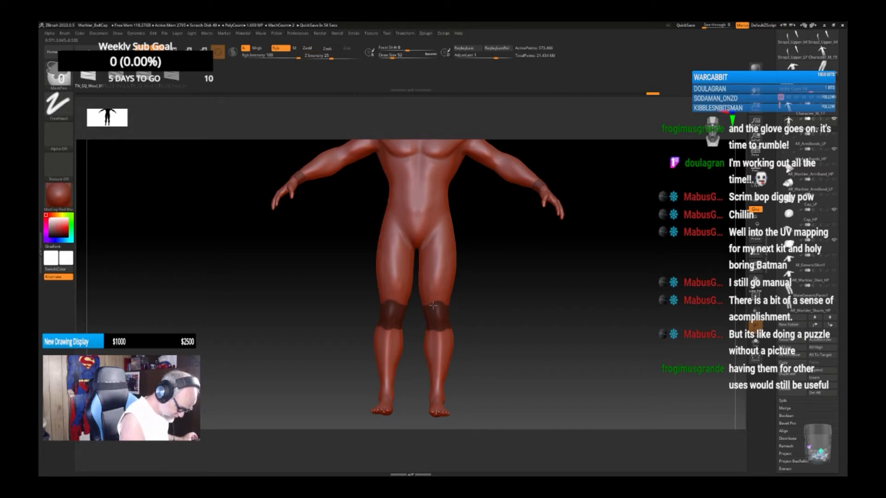
pyautogui.keyDown('ctrl'); pyautogui.moveTo(438, 304); pyautogui.dragTo(443, 307); pyautogui.keyUp('ctrl')
pyautogui.press('ctrl')
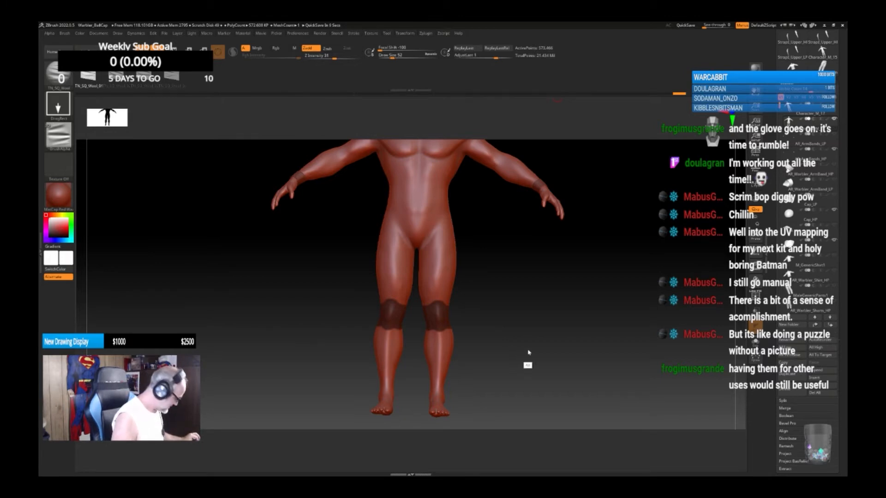
# Step: Extract the masked knee areas as a new remeshed kneepad subtool and display its polyframe
pyautogui.moveTo(528, 358); pyautogui.dragTo(557, 337)
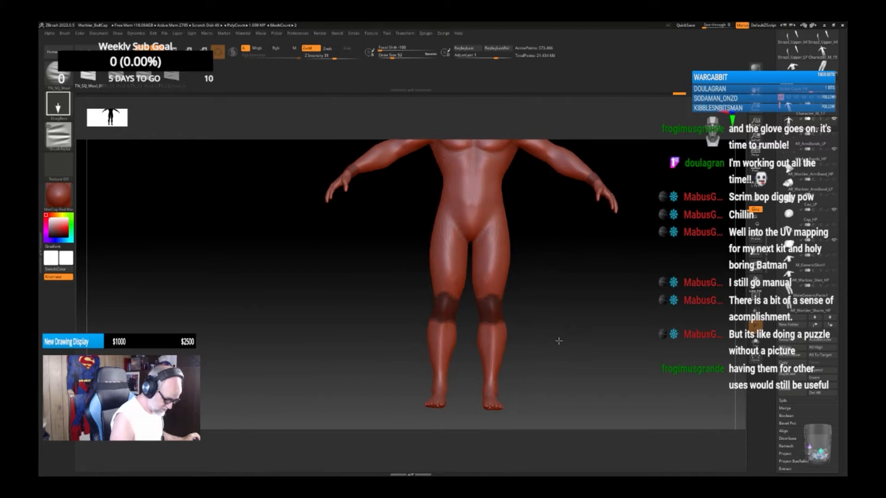
pyautogui.click(429, 34)
pyautogui.click(475, 120)
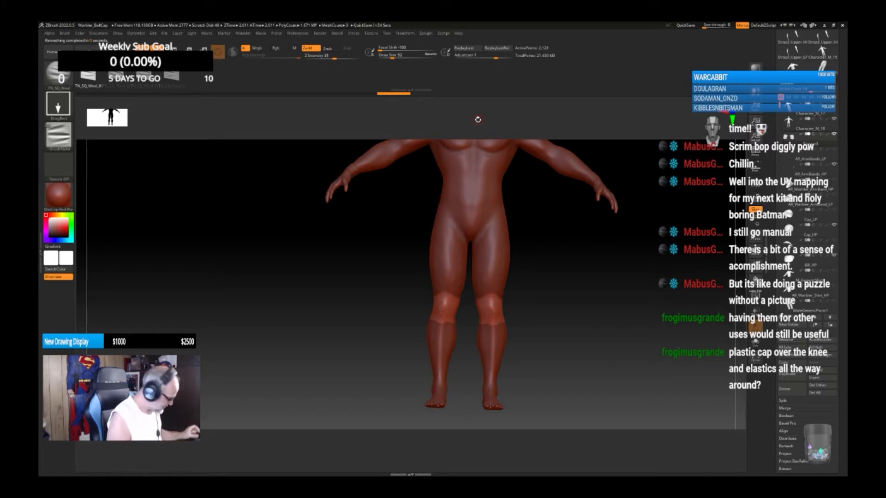
pyautogui.moveTo(561, 340)
pyautogui.keyDown('ctrl'); pyautogui.mouseDown(button='right')
pyautogui.moveTo(566, 380)
pyautogui.moveTo(571, 355)
pyautogui.moveTo(555, 346)
pyautogui.moveTo(582, 338)
pyautogui.moveTo(538, 339)
pyautogui.moveTo(571, 333)
pyautogui.moveTo(540, 357)
pyautogui.moveTo(589, 348)
pyautogui.moveTo(549, 327)
pyautogui.mouseUp(button='right'); pyautogui.keyUp('ctrl')
pyautogui.hotkey('shift', 'f')
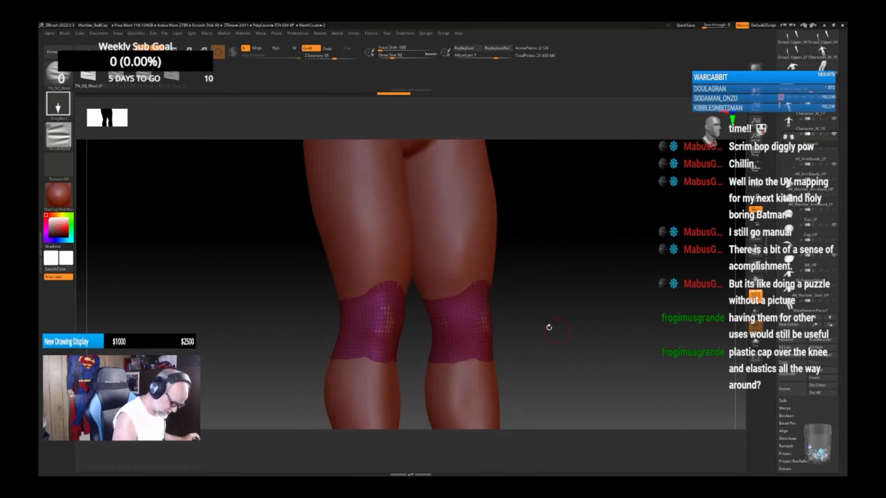
# Step: Switch to the ZModeler brush for editing the kneepad mesh
pyautogui.press('b')
pyautogui.press('z')
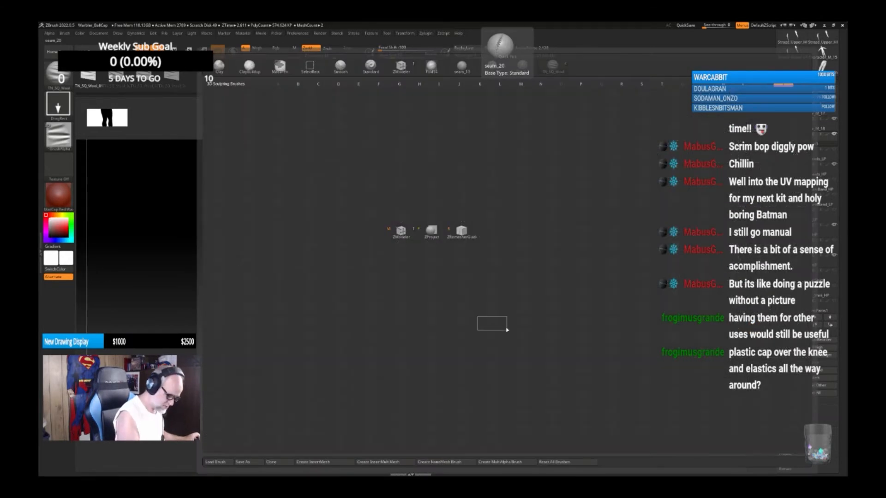
pyautogui.press('m')
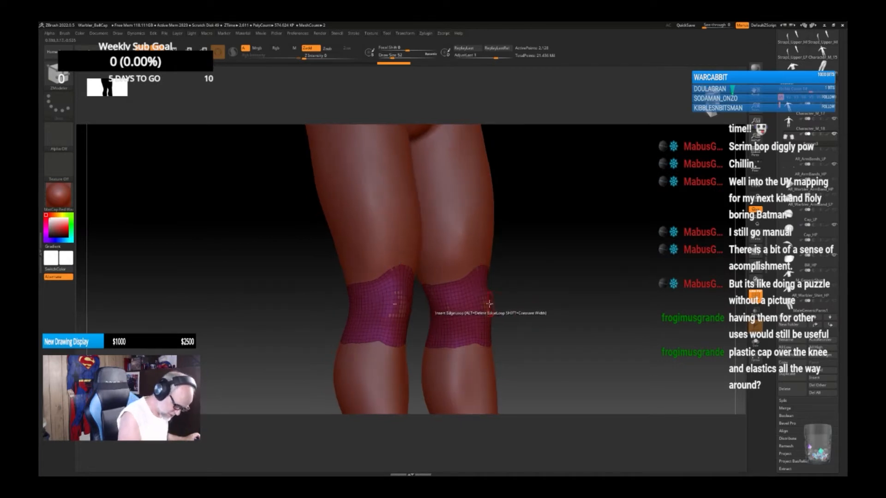
# Step: Thicken the kneepad mesh into solid shells with the ZModeler brush and hide the polyframe
pyautogui.click(489, 304)
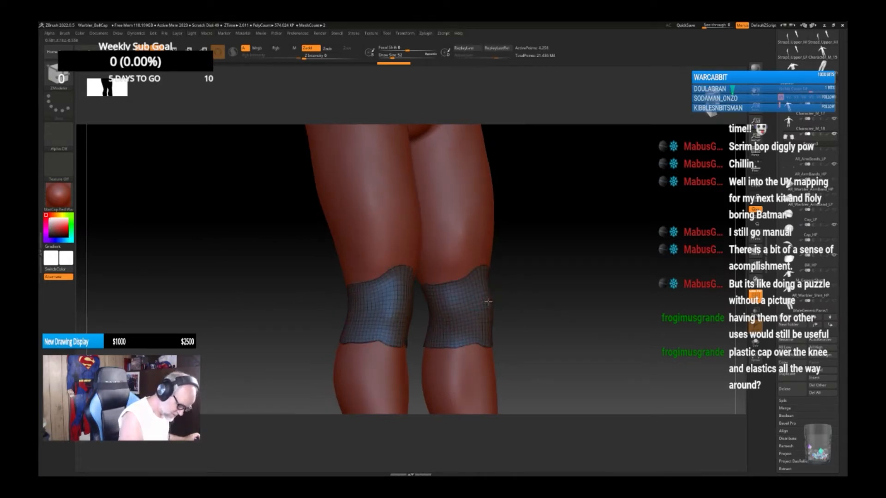
pyautogui.moveTo(617, 336); pyautogui.dragTo(568, 351)
pyautogui.click(755, 296)
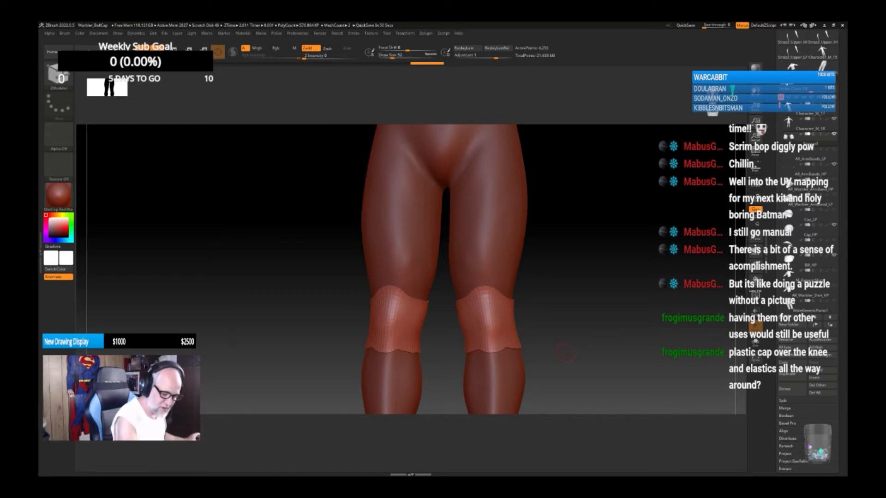
# Step: Rename the extracted kneepad subtool as ar_wARBLER_kNEEpADS_lp
pyautogui.click(786, 83)
pyautogui.moveTo(792, 67)
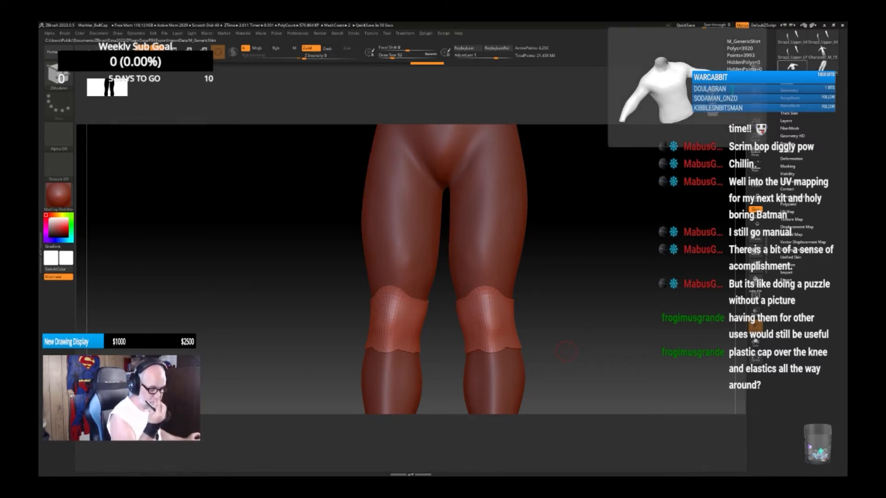
pyautogui.keyDown('alt'); pyautogui.moveTo(566, 352); pyautogui.dragTo(575, 334); pyautogui.keyUp('alt')
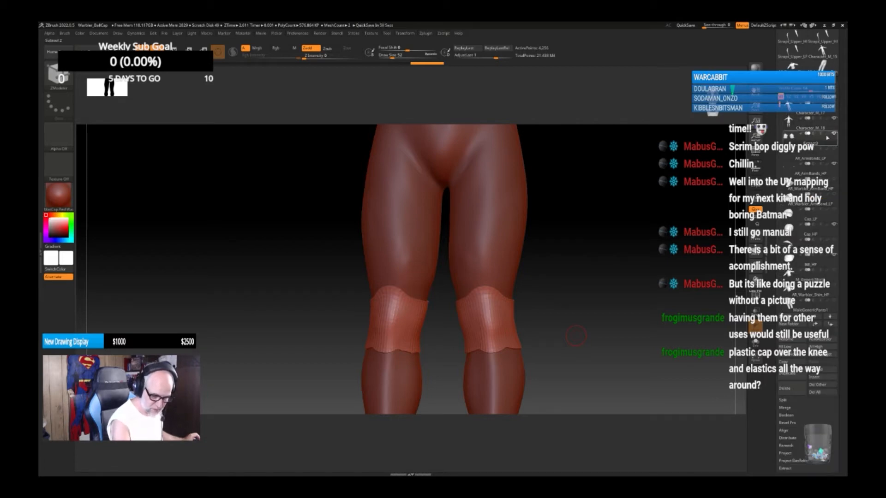
pyautogui.moveTo(827, 141)
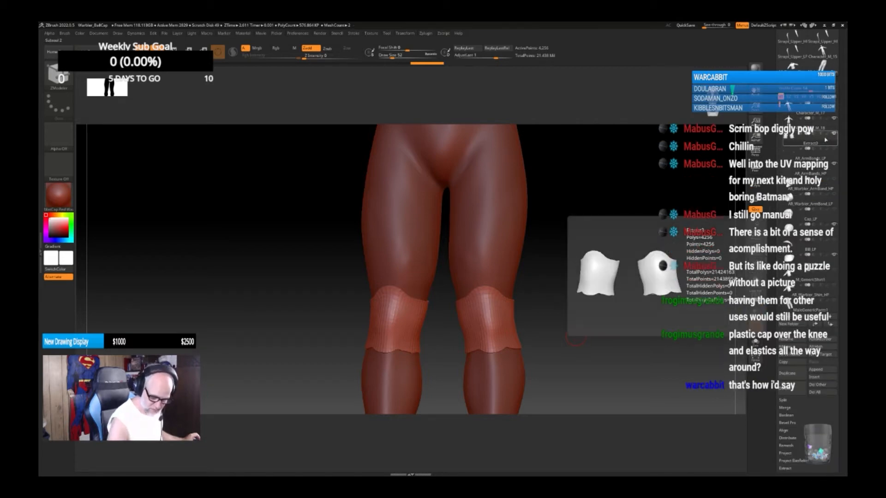
pyautogui.click(793, 340)
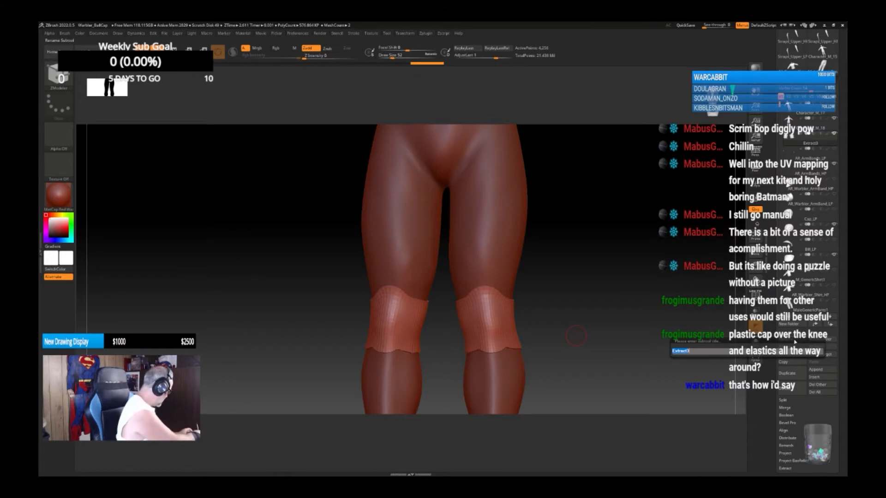
pyautogui.write('AR_Wa')
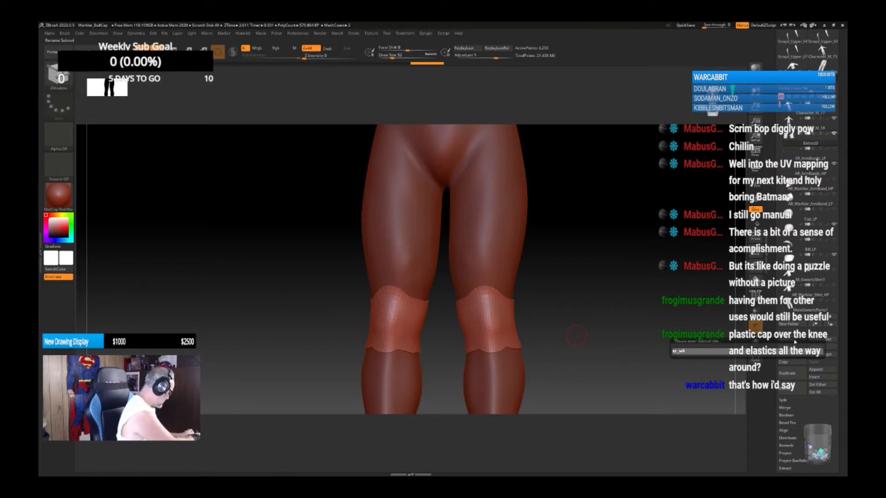
pyautogui.write('RBLER')
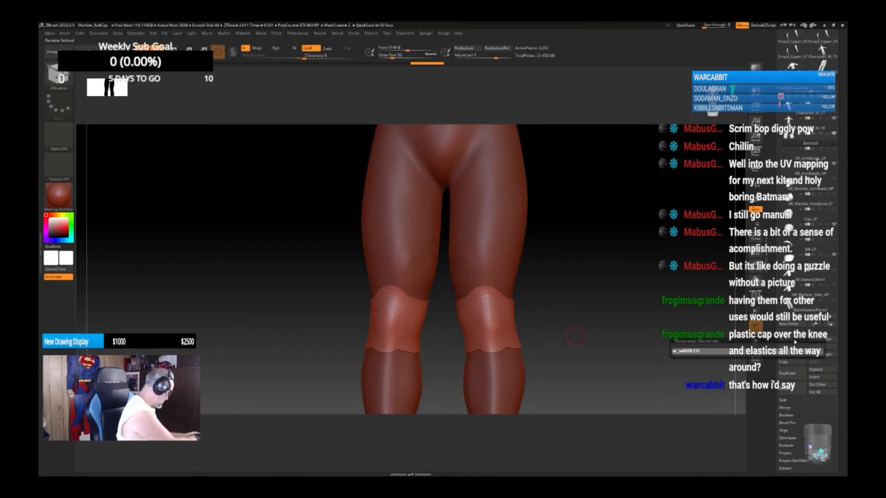
pyautogui.write('_kN')
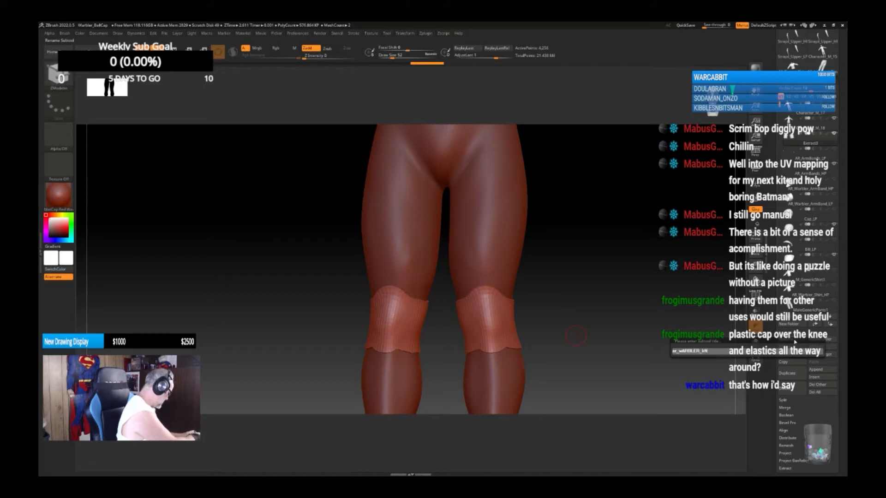
pyautogui.write('EEpADS')
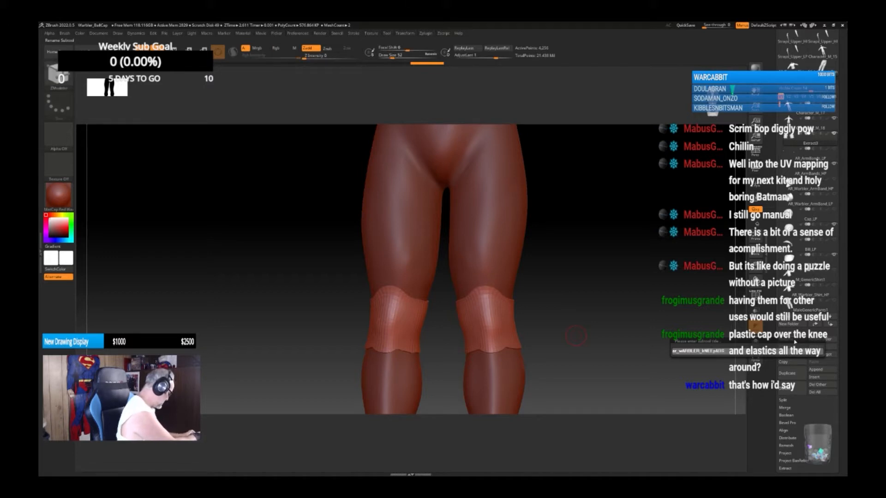
pyautogui.press('shift')
pyautogui.write('DS_h')
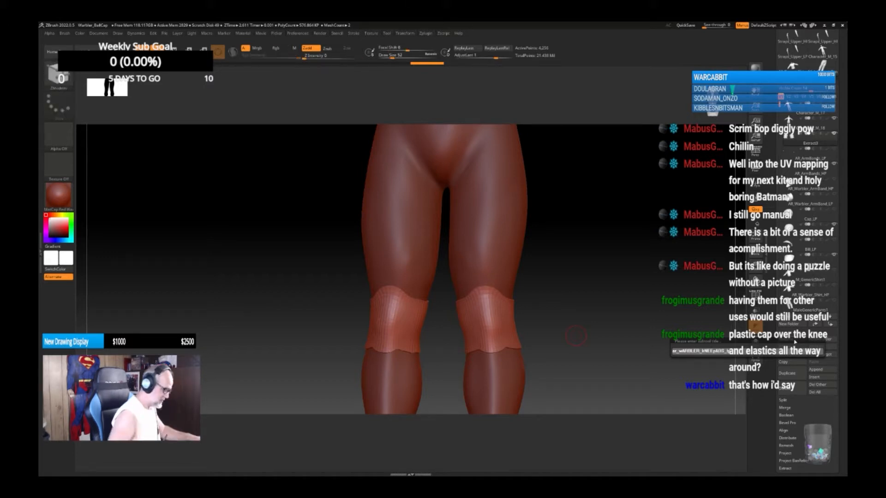
pyautogui.press('Return')
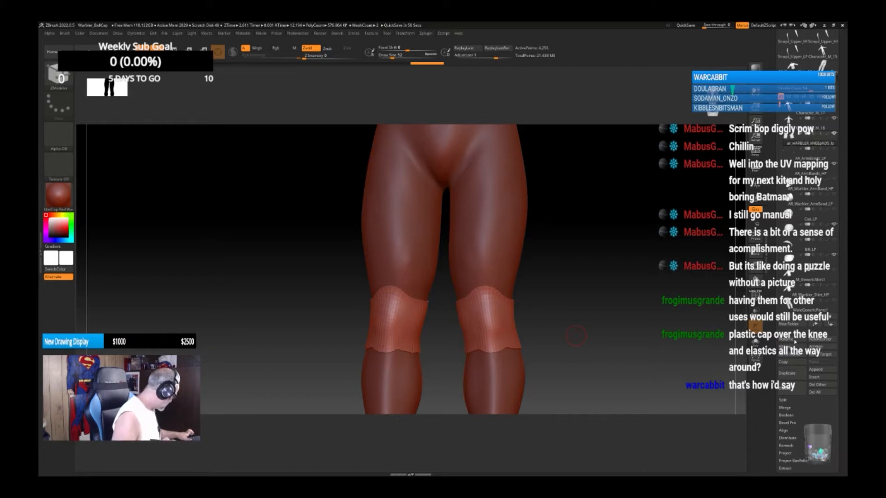
# Step: Duplicate the low-poly kneepad subtool and rename the copy as ar_wARBLER_kNEEpADS_HP
pyautogui.click(787, 374)
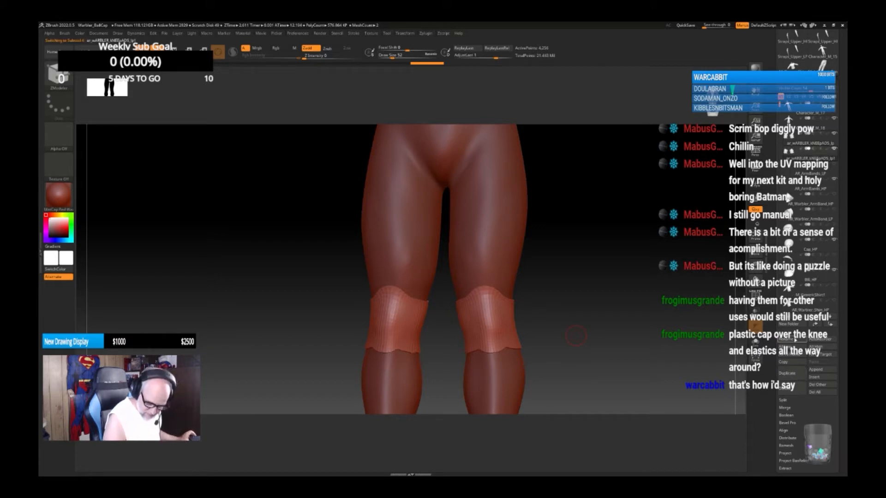
pyautogui.click(793, 342)
pyautogui.press('Right')
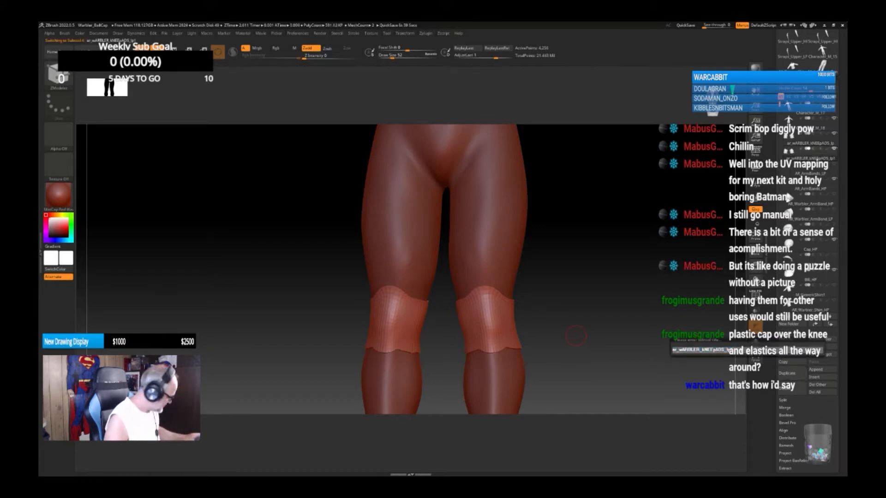
pyautogui.press('shift')
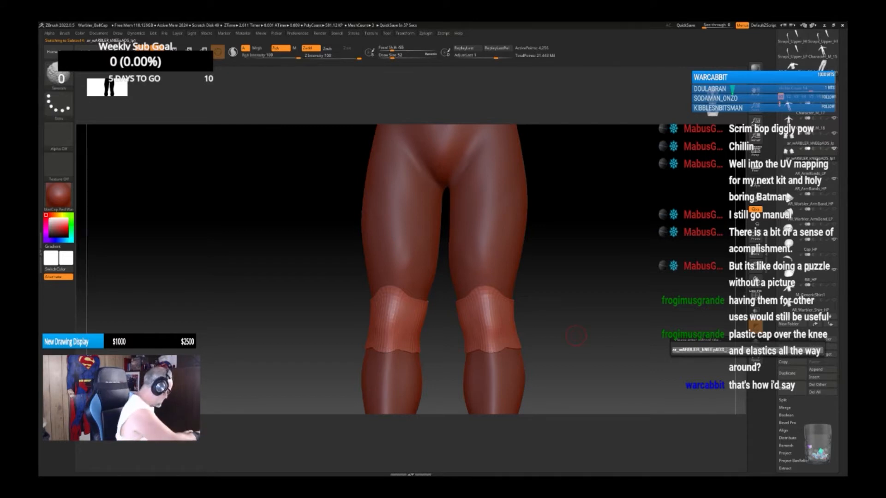
pyautogui.press('Return')
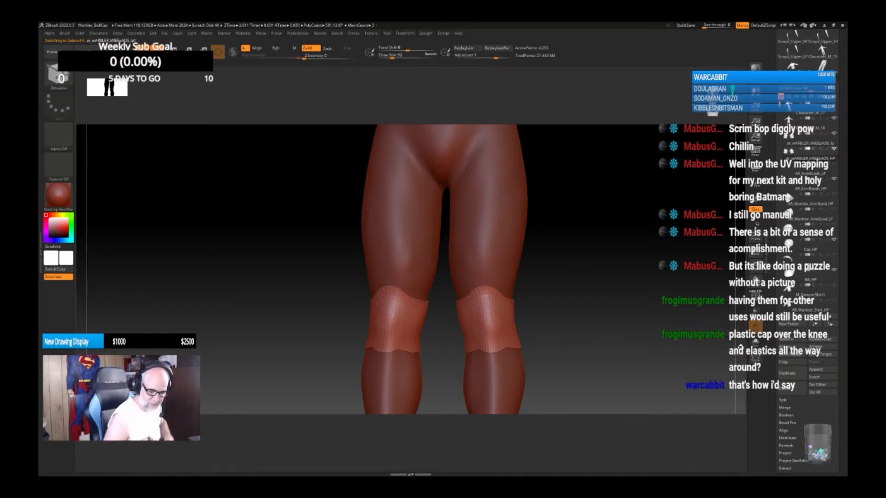
# Step: Hide the low-poly kneepads and divide the HP kneepad subtool four times for sculpting detail
pyautogui.click(833, 134)
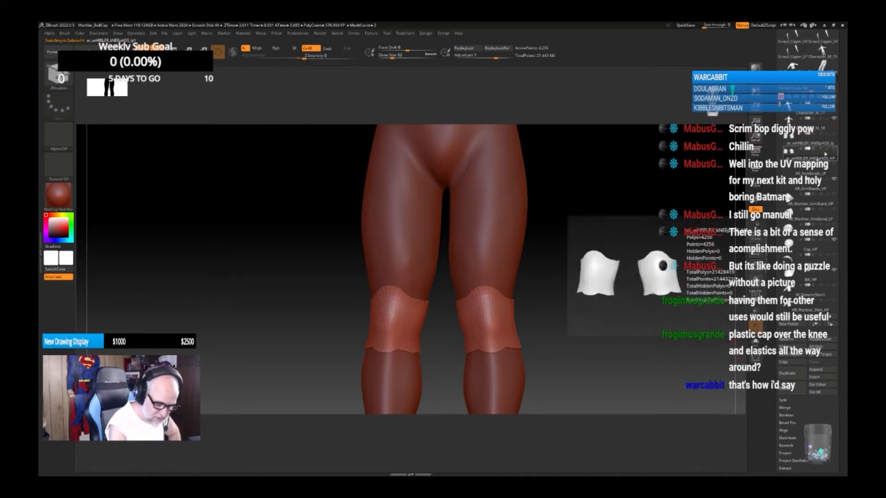
pyautogui.moveTo(826, 155)
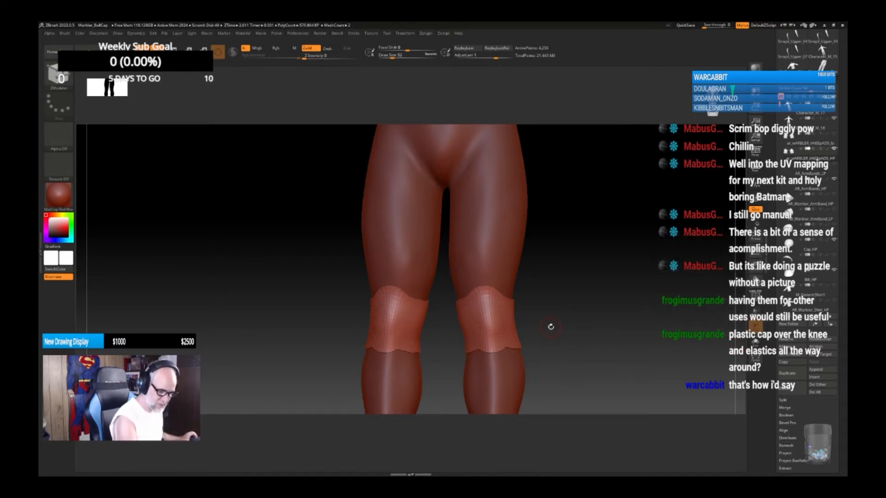
pyautogui.click(789, 446)
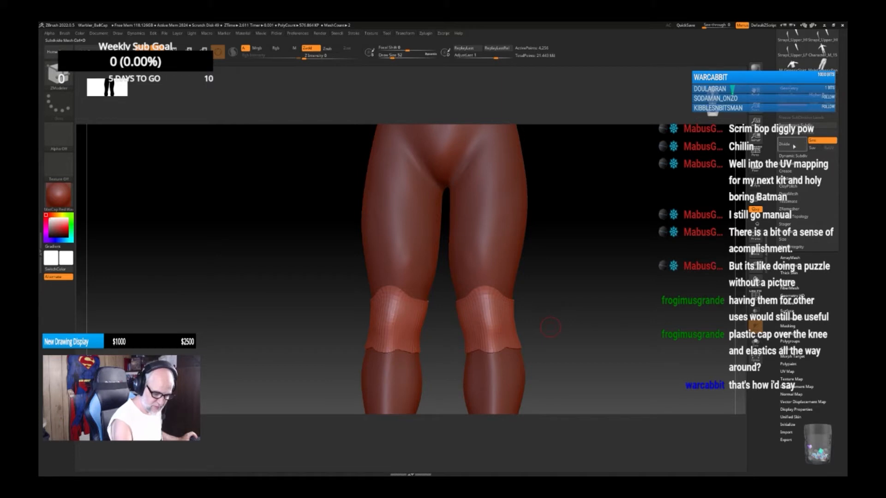
pyautogui.click(793, 149)
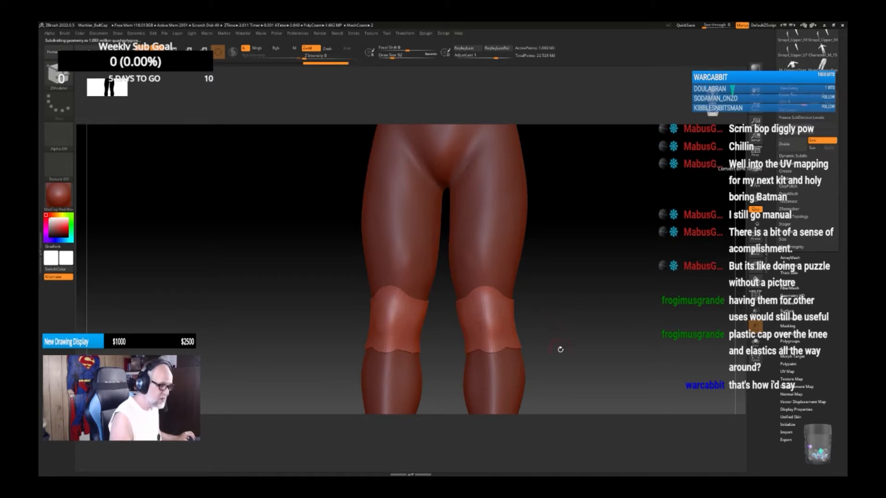
pyautogui.moveTo(566, 350)
pyautogui.keyDown('ctrl'); pyautogui.mouseDown(button='right')
pyautogui.moveTo(567, 374)
pyautogui.moveTo(576, 349)
pyautogui.mouseUp(button='right'); pyautogui.keyUp('ctrl')
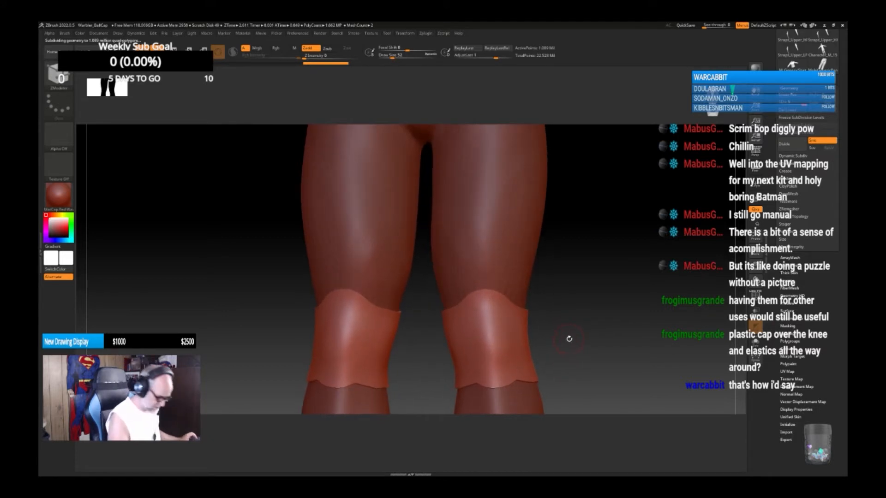
pyautogui.press('n')
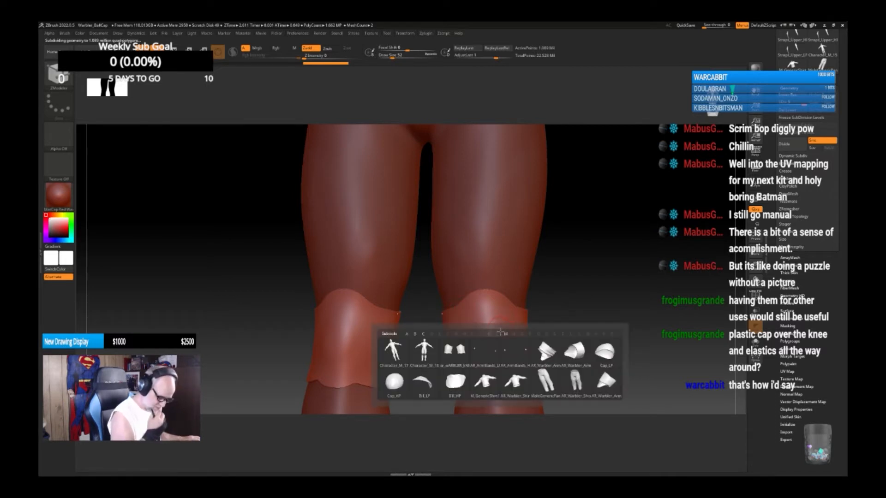
pyautogui.press('b')
pyautogui.moveTo(601, 283)
pyautogui.mouseDown()
pyautogui.moveTo(609, 282)
pyautogui.moveTo(603, 289)
pyautogui.mouseUp()
pyautogui.press('b')
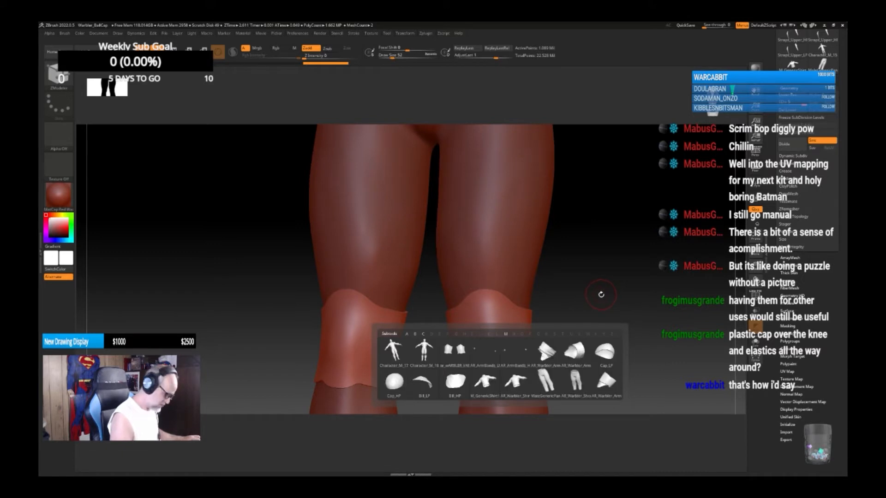
pyautogui.press('m')
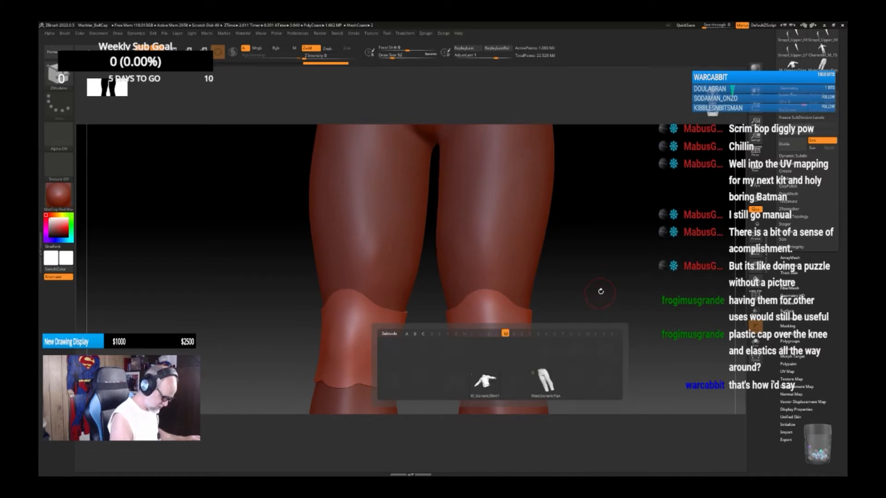
pyautogui.press('m')
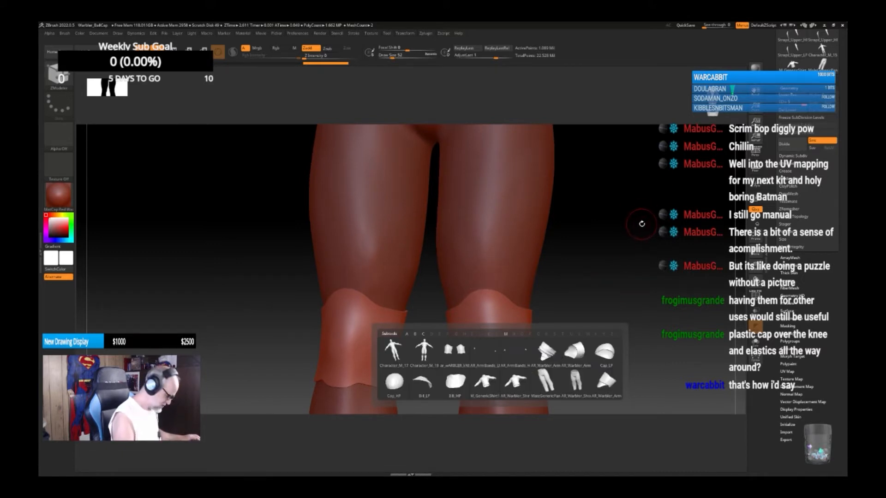
pyautogui.press('b')
pyautogui.press('b')
pyautogui.press('b')
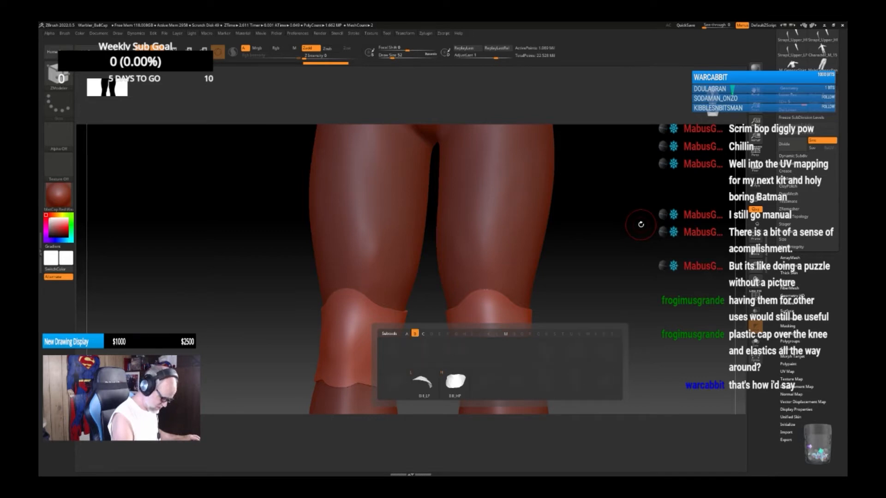
pyautogui.press('Escape')
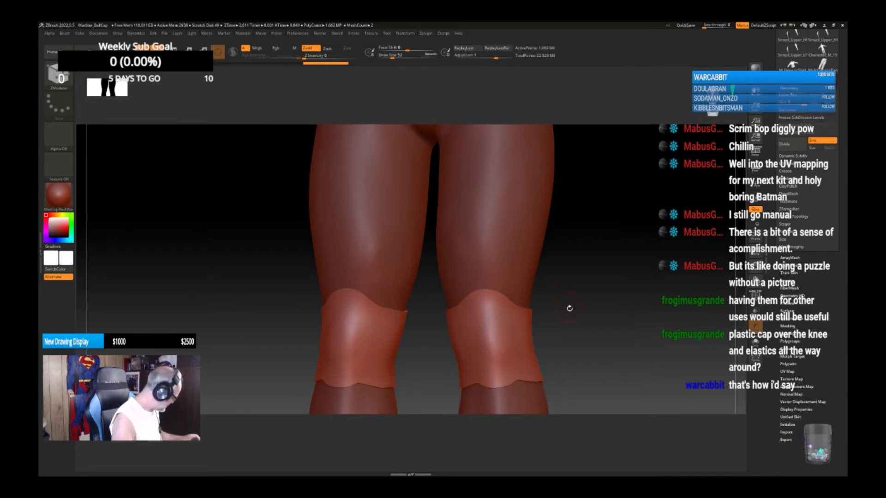
# Step: Stamp a tall Capsule_010 pad shape onto the front of both kneepads with the capsule brush
pyautogui.press('b')
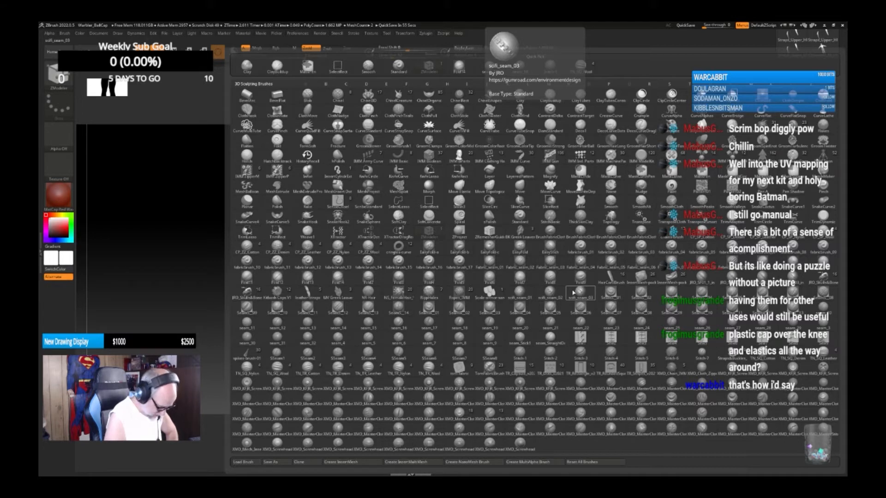
pyautogui.click(573, 293)
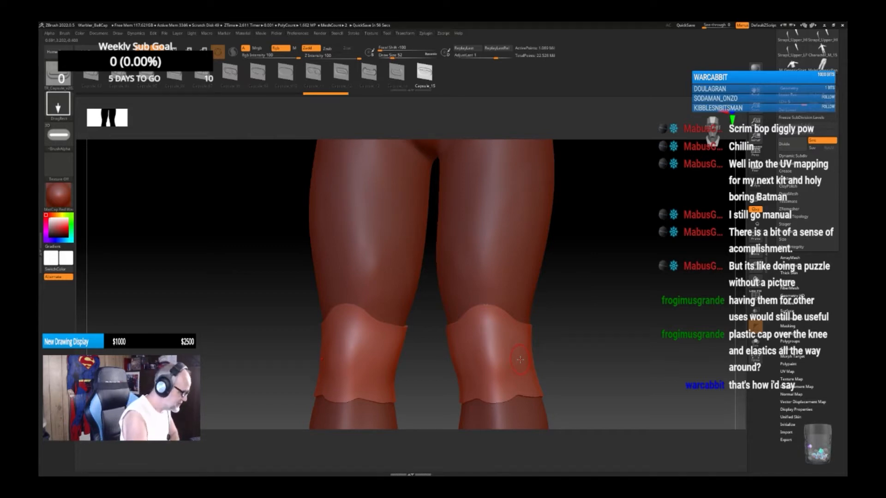
pyautogui.click(286, 73)
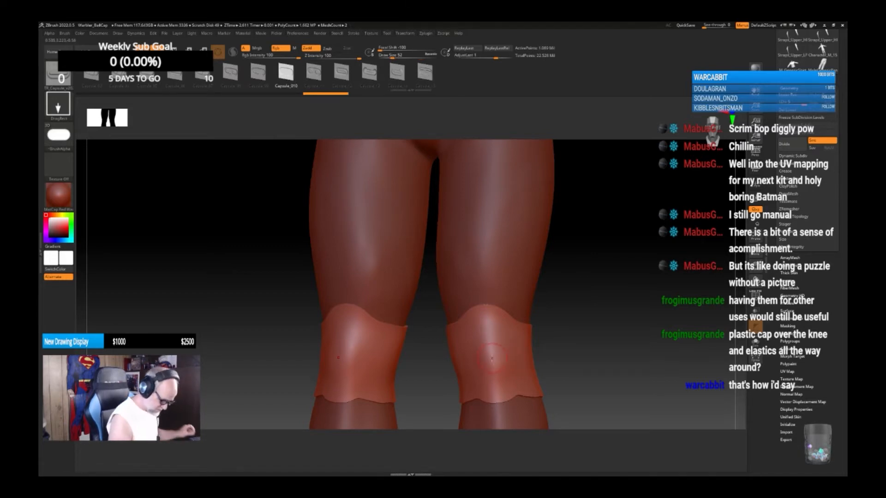
pyautogui.moveTo(492, 365)
pyautogui.mouseDown()
pyautogui.moveTo(516, 380)
pyautogui.moveTo(555, 347)
pyautogui.mouseUp()
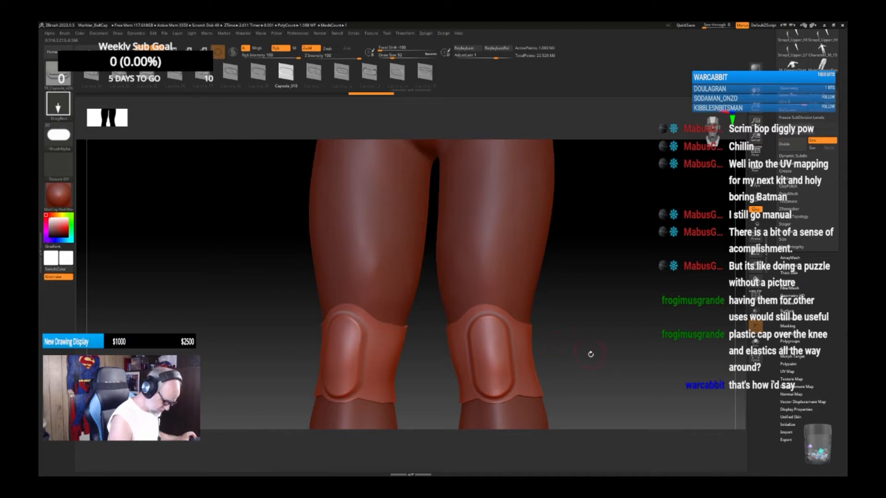
pyautogui.moveTo(590, 354); pyautogui.dragTo(595, 353)
pyautogui.moveTo(491, 359)
pyautogui.mouseDown()
pyautogui.moveTo(496, 379)
pyautogui.moveTo(512, 380)
pyautogui.moveTo(539, 350)
pyautogui.mouseUp()
pyautogui.moveTo(589, 384)
pyautogui.keyDown('alt'); pyautogui.mouseDown()
pyautogui.moveTo(585, 363)
pyautogui.moveTo(614, 352)
pyautogui.moveTo(600, 365)
pyautogui.moveTo(587, 356)
pyautogui.mouseUp(); pyautogui.keyUp('alt')
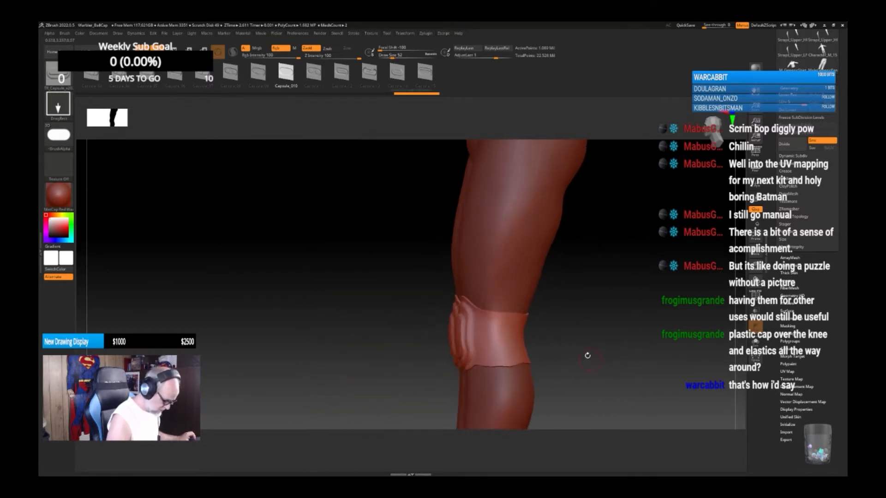
# Step: Try to carve the Stripe_08 pattern of the TR_Stripes brush into the side of the kneepad
pyautogui.press('b')
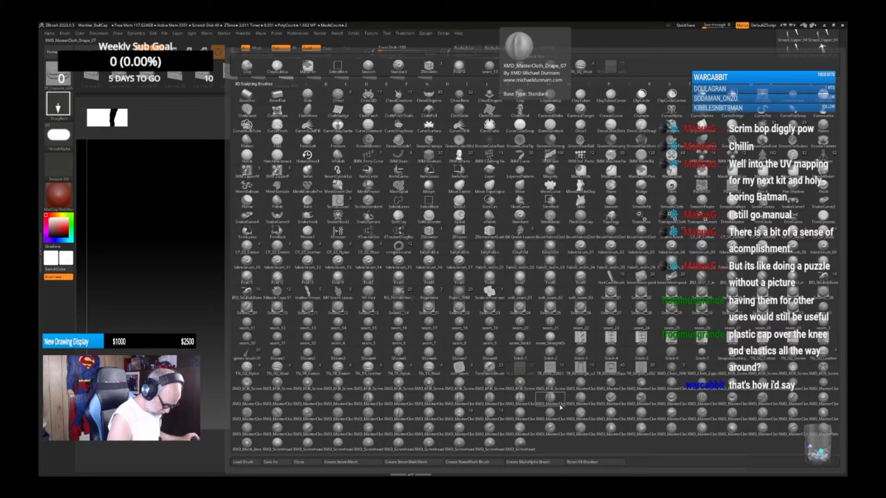
pyautogui.click(520, 366)
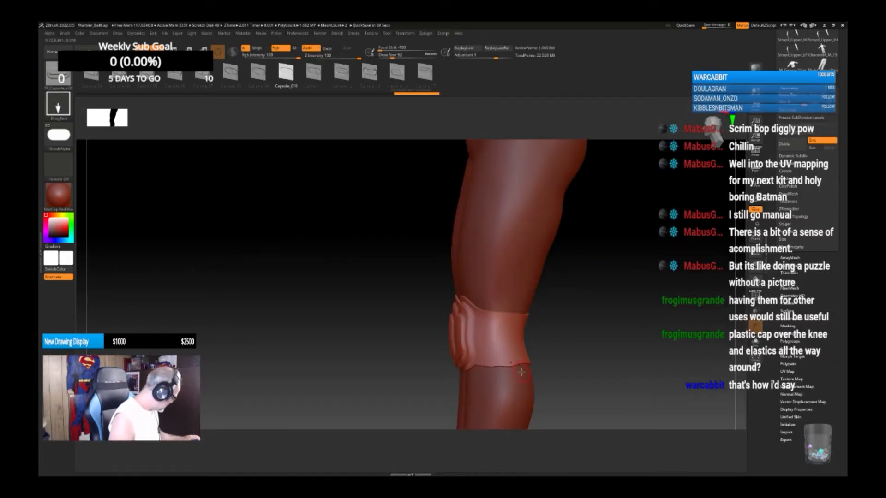
pyautogui.press('b')
pyautogui.click(626, 369)
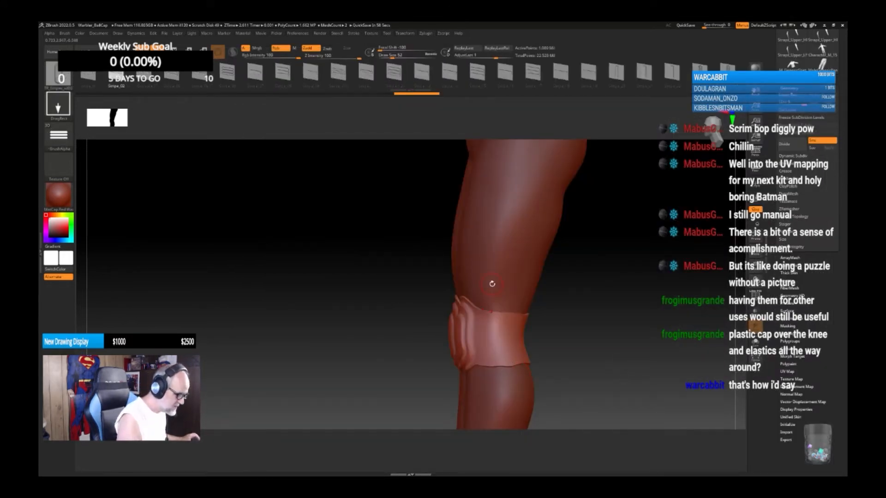
pyautogui.click(286, 77)
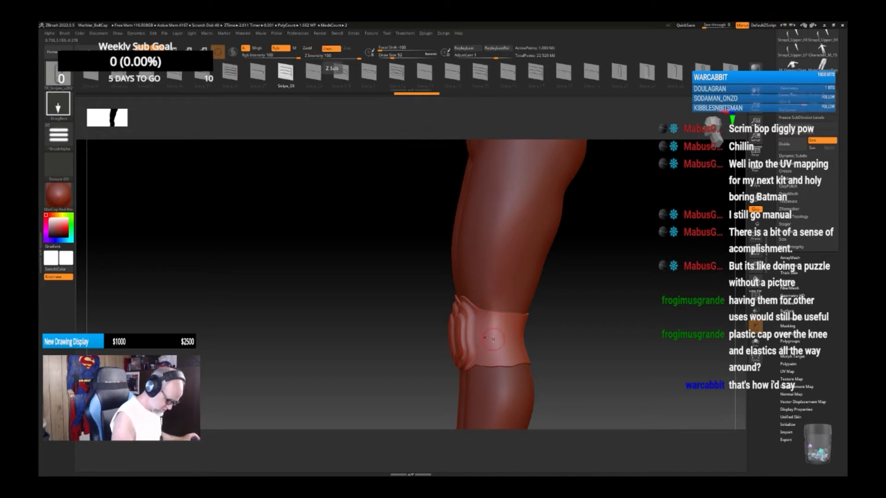
pyautogui.moveTo(493, 341)
pyautogui.keyDown('alt'); pyautogui.mouseDown()
pyautogui.moveTo(494, 377)
pyautogui.moveTo(535, 341)
pyautogui.moveTo(585, 356)
pyautogui.moveTo(560, 368)
pyautogui.moveTo(559, 381)
pyautogui.mouseUp(); pyautogui.keyUp('alt')
pyautogui.hotkey('ctrl', 'z')
# Step: Try to carve vertical Stripe_08 grooves at full Z Intensity into the backs of both kneepads
pyautogui.press('space')
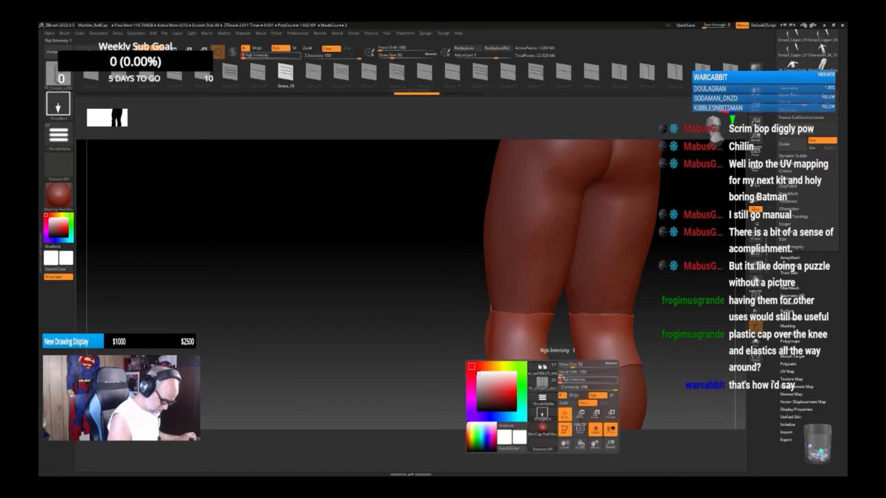
pyautogui.moveTo(664, 356); pyautogui.dragTo(572, 350)
pyautogui.moveTo(445, 345); pyautogui.dragTo(492, 349)
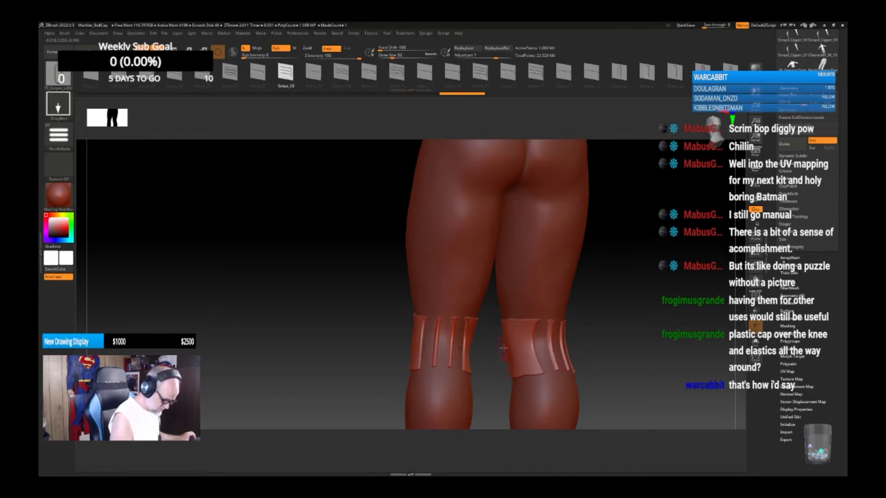
pyautogui.hotkey('ctrl', 'z')
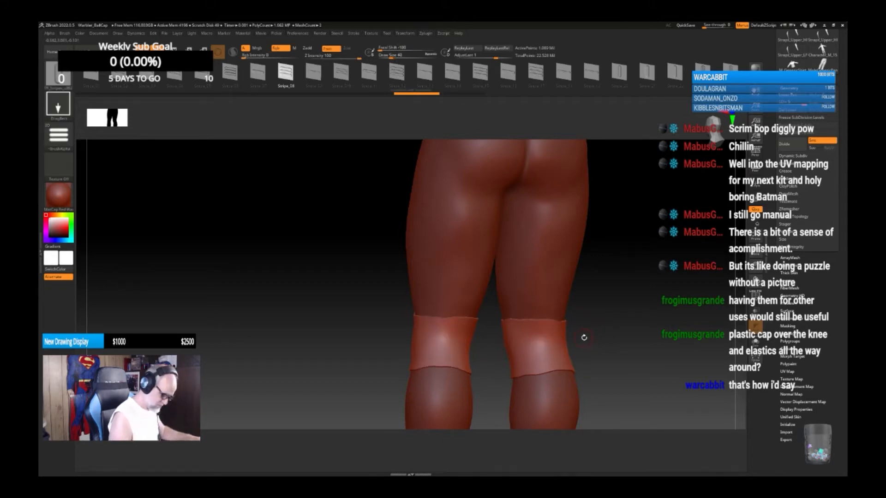
# Step: Set the stripe brush's Z Intensity to 37 for shallower grooves
pyautogui.press('space')
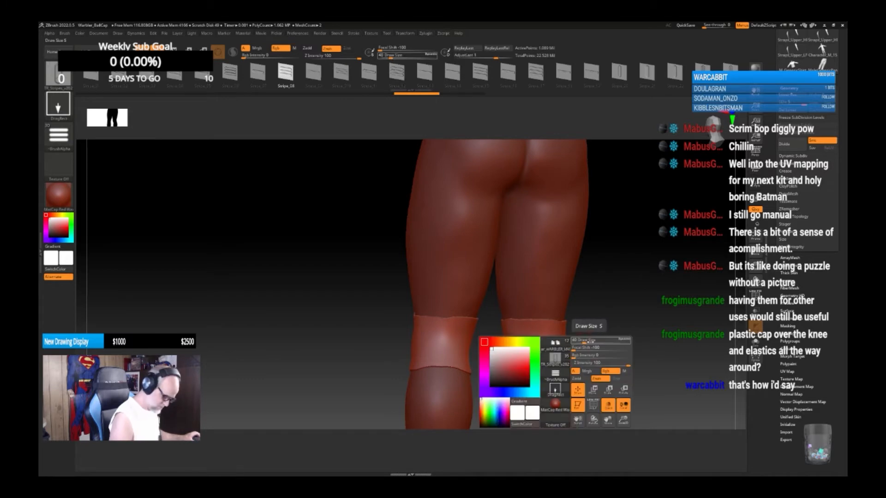
pyautogui.moveTo(625, 356); pyautogui.dragTo(586, 356)
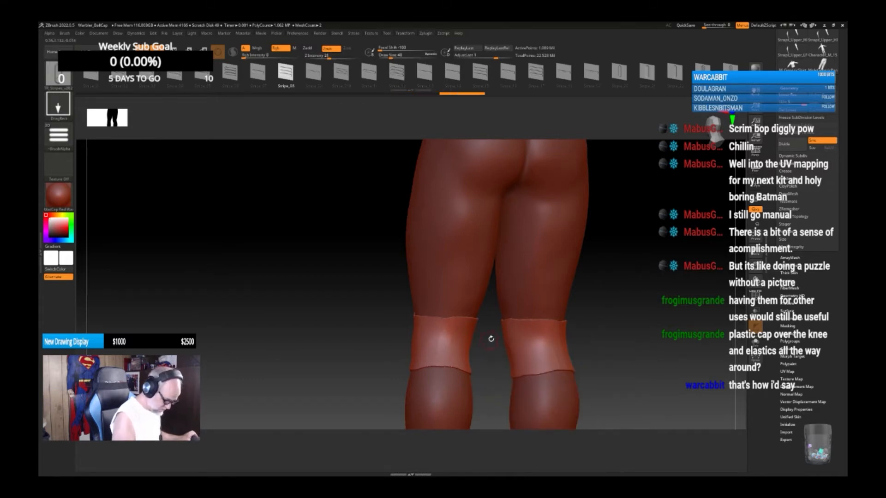
pyautogui.press('space')
pyautogui.moveTo(583, 356); pyautogui.dragTo(591, 356)
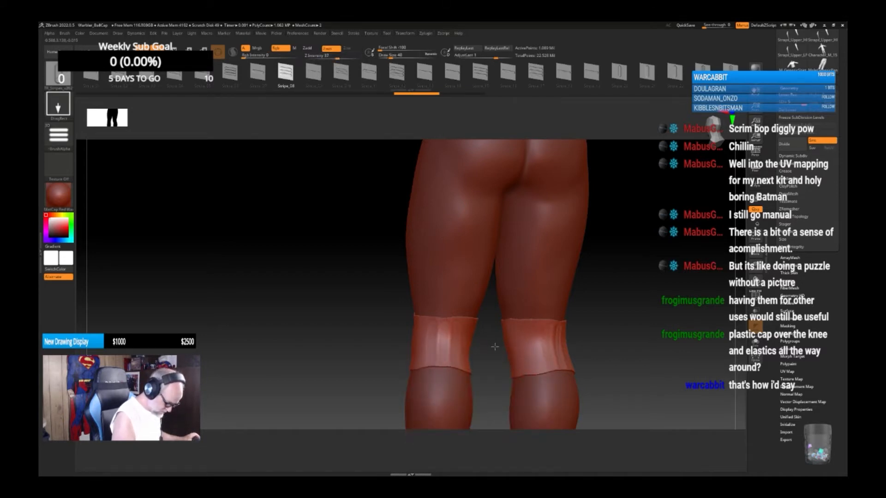
# Step: Try to carve shallow vertical stripes into the elastic band along the outer side of the kneepads
pyautogui.moveTo(629, 335)
pyautogui.mouseDown()
pyautogui.moveTo(641, 334)
pyautogui.moveTo(501, 336)
pyautogui.mouseUp()
pyautogui.moveTo(422, 365); pyautogui.dragTo(482, 348)
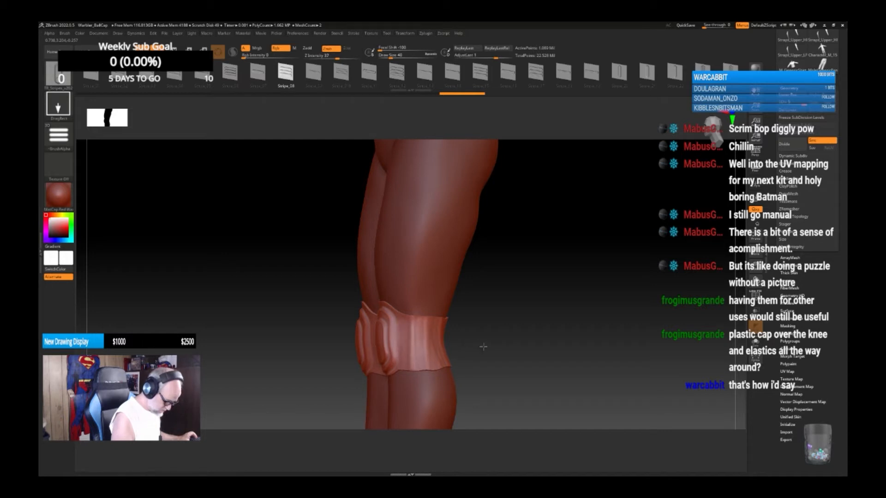
pyautogui.hotkey('ctrl', 'z')
pyautogui.hotkey('ctrl', 'z')
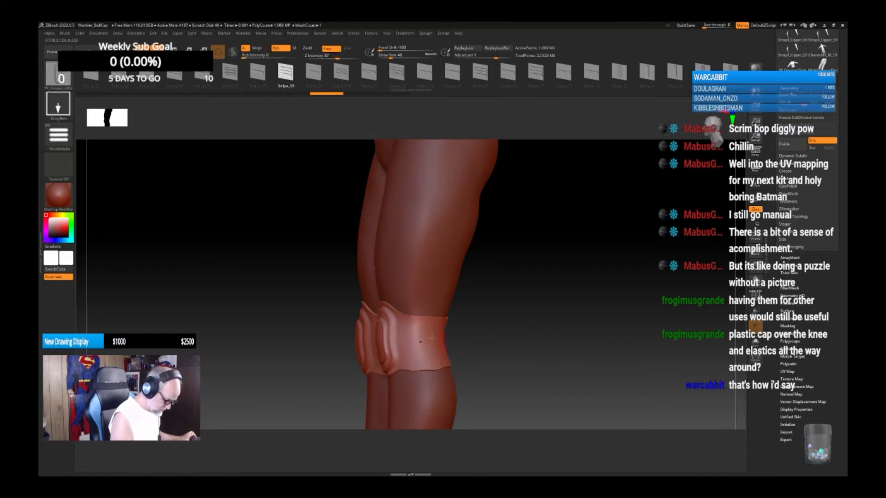
pyautogui.moveTo(426, 362)
pyautogui.mouseDown()
pyautogui.moveTo(451, 374)
pyautogui.moveTo(485, 333)
pyautogui.mouseUp()
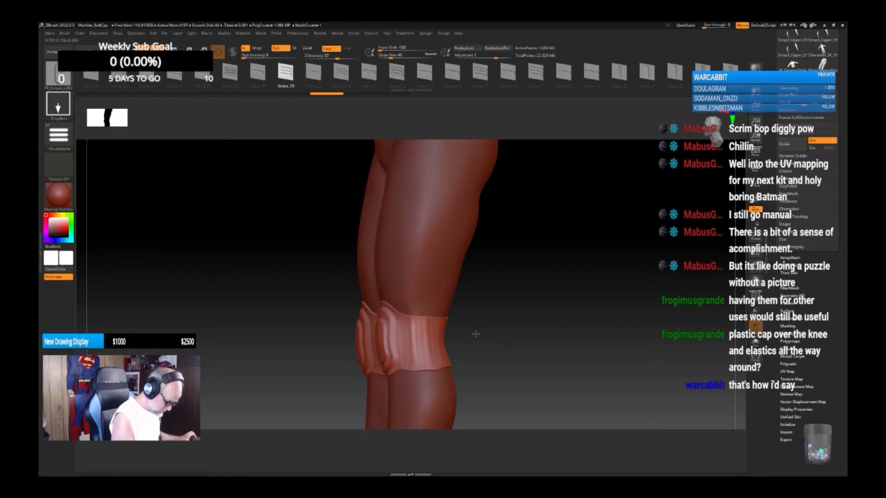
pyautogui.moveTo(482, 332); pyautogui.dragTo(482, 332)
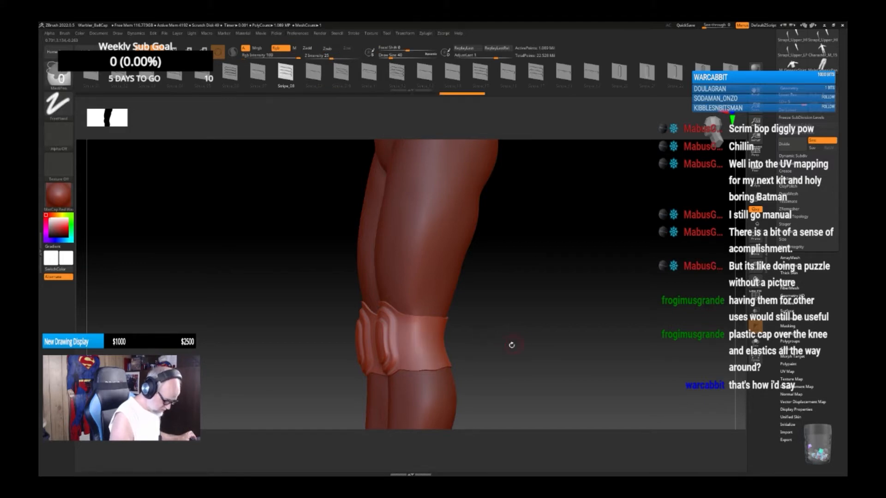
pyautogui.hotkey('ctrl', 'z')
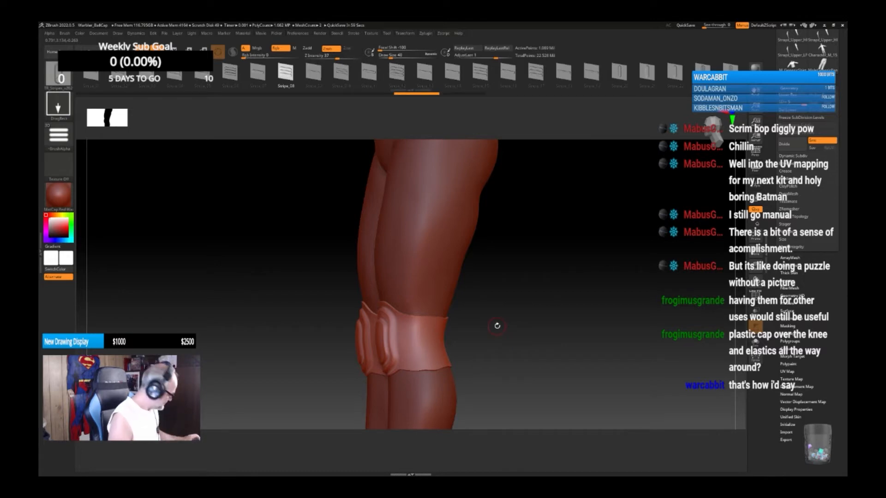
# Step: Switch to the DamStandard brush and set its stroke to DragRect
pyautogui.press('b')
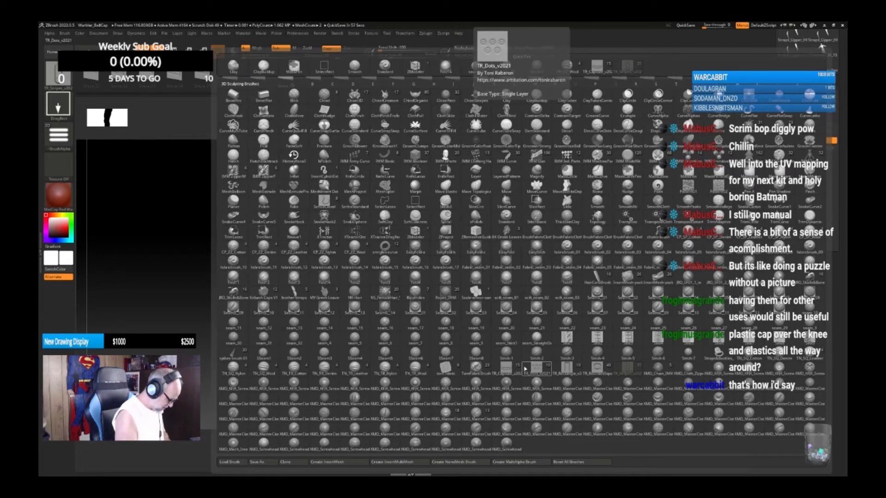
pyautogui.press('b')
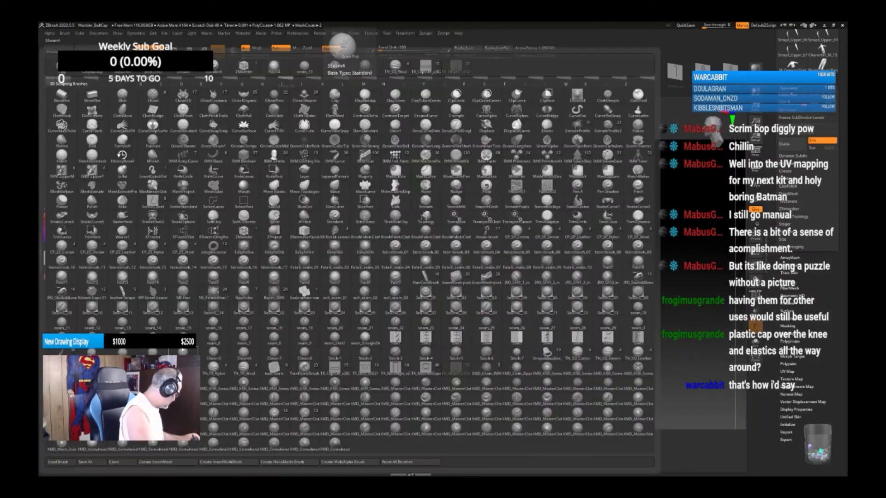
pyautogui.press('d')
pyautogui.press('s')
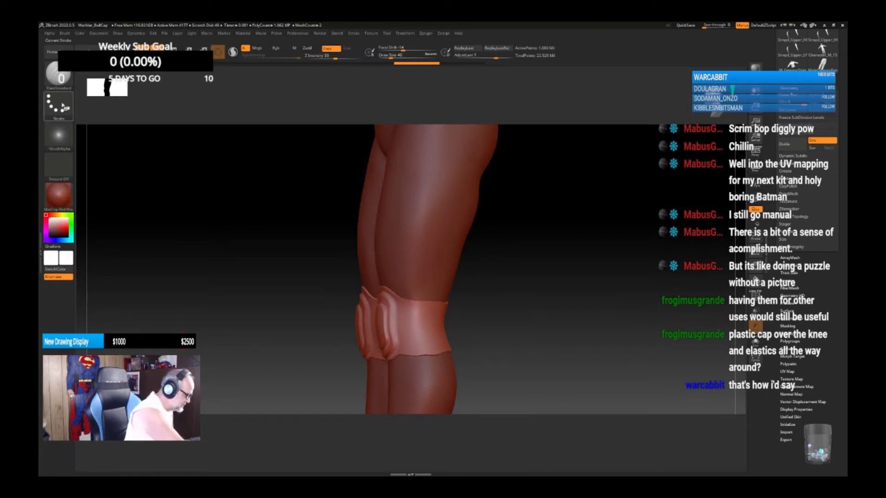
pyautogui.click(59, 104)
pyautogui.click(128, 111)
# Step: Browse the Alphas and ZBrushes folder within Tools and Stuff for an alpha to import, then cancel the import
pyautogui.click(65, 138)
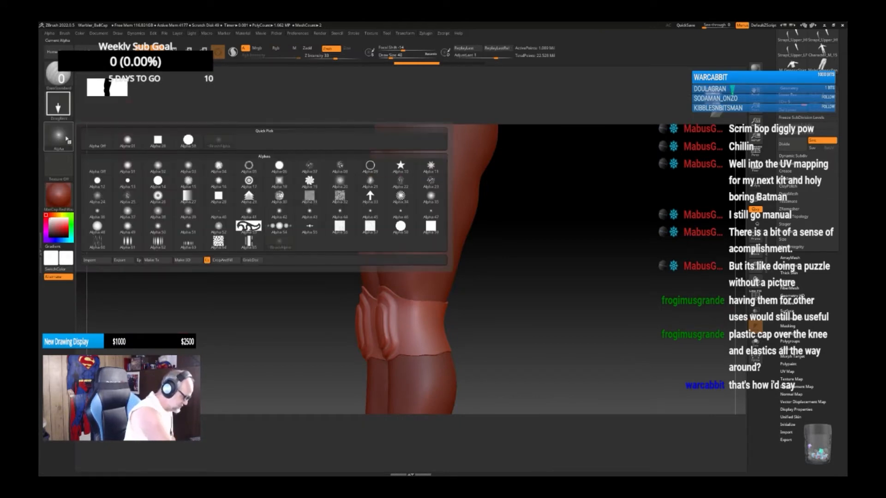
pyautogui.click(98, 260)
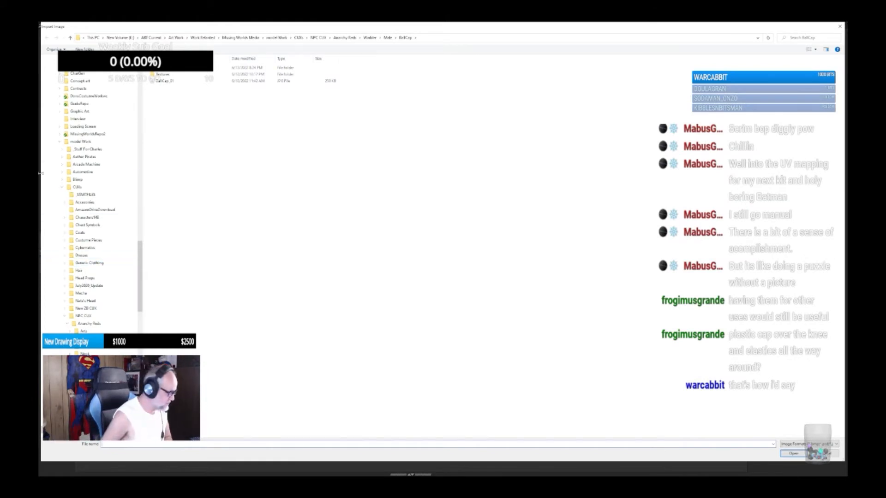
pyautogui.click(176, 37)
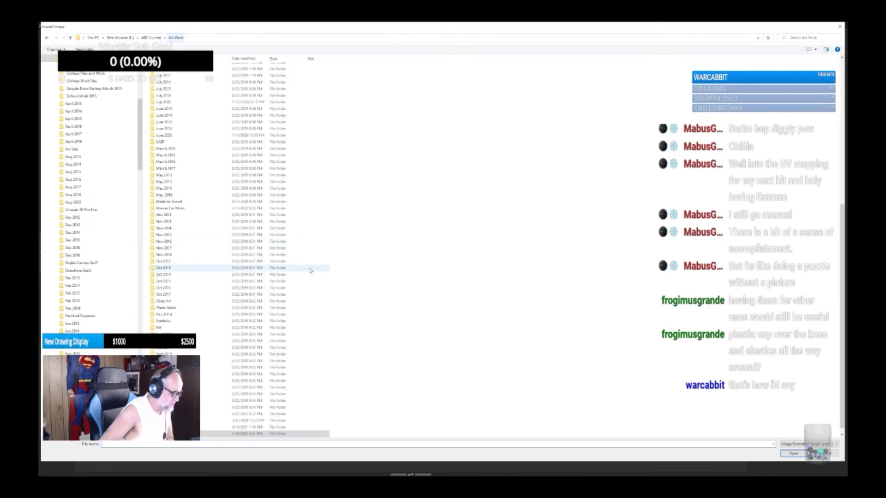
pyautogui.scroll(-1, 239, 349)
pyautogui.doubleClick(240, 409)
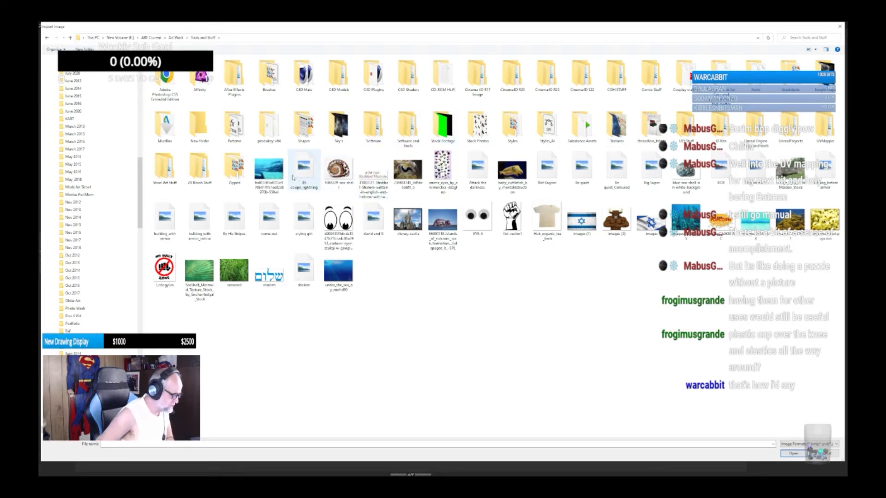
pyautogui.doubleClick(269, 74)
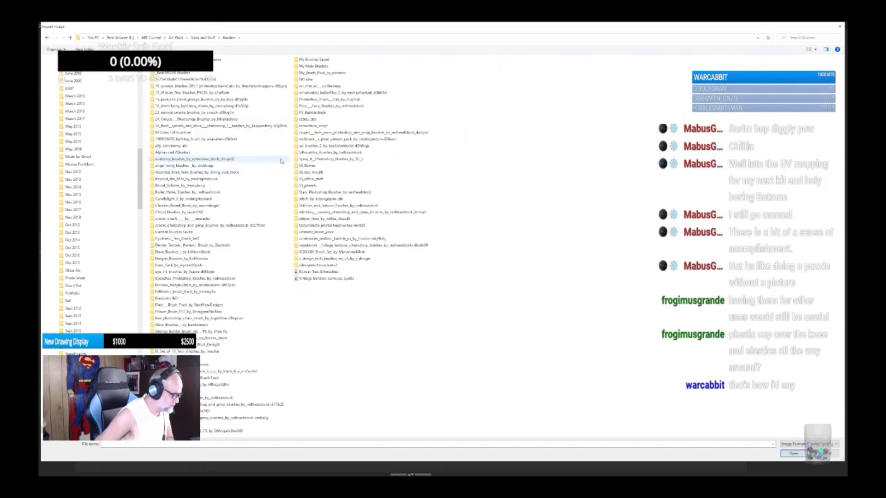
pyautogui.doubleClick(184, 154)
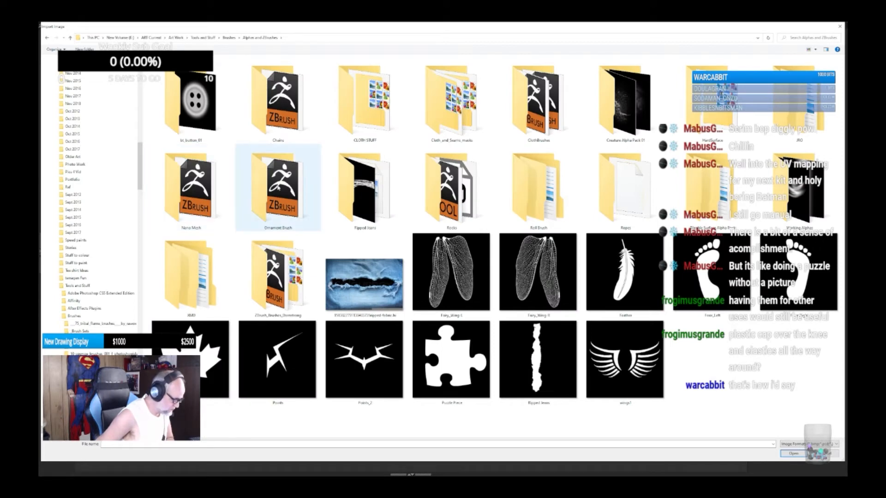
pyautogui.doubleClick(244, 233)
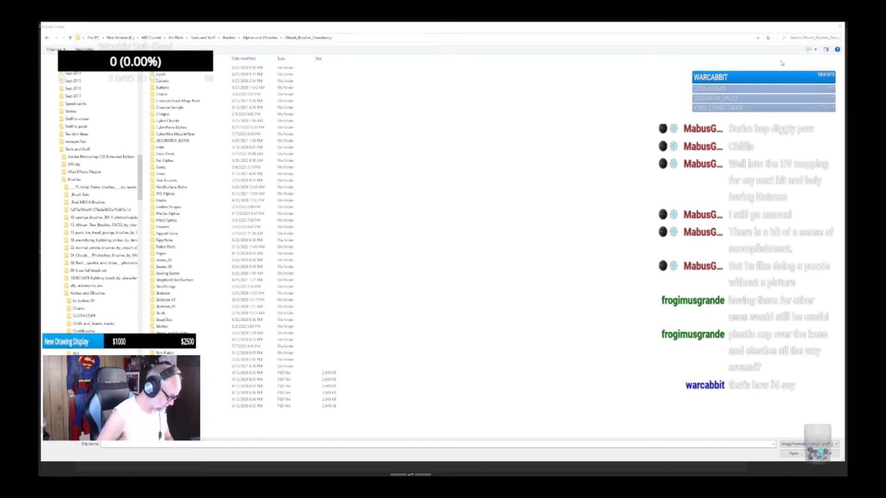
pyautogui.click(840, 27)
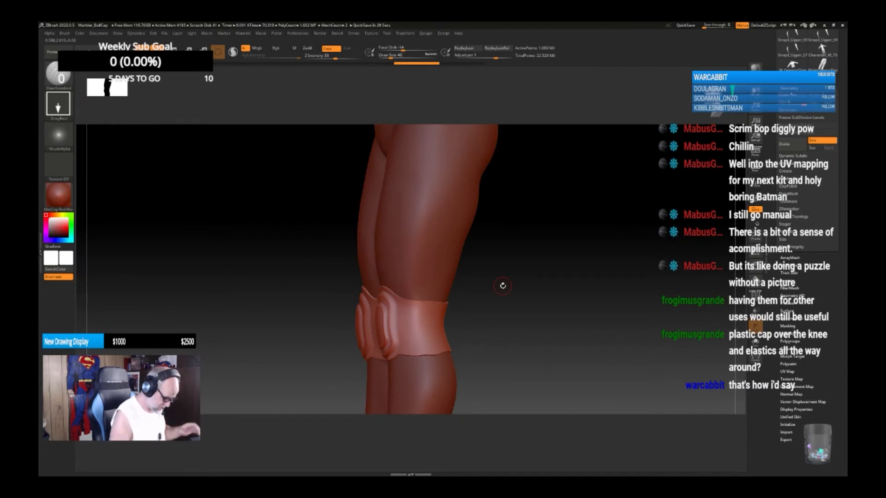
# Step: Try to draw vertical seam lines on the kneepad bands with the seam_9 brush
pyautogui.press('b')
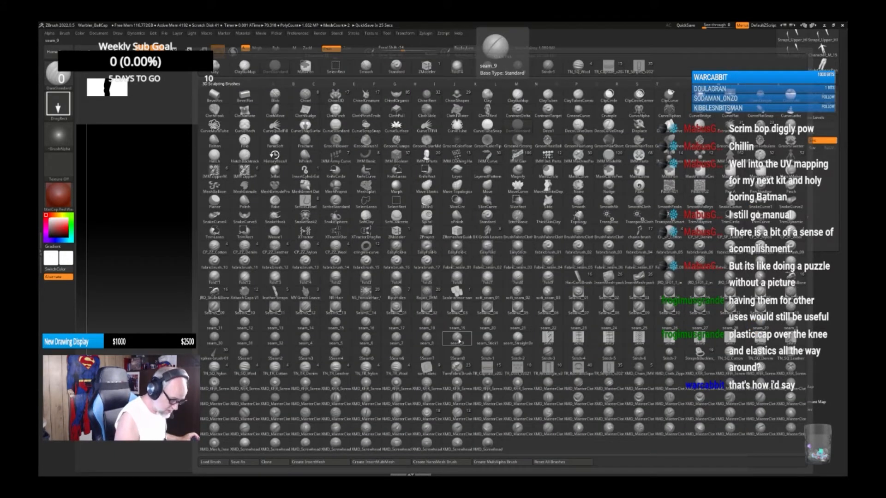
pyautogui.click(457, 339)
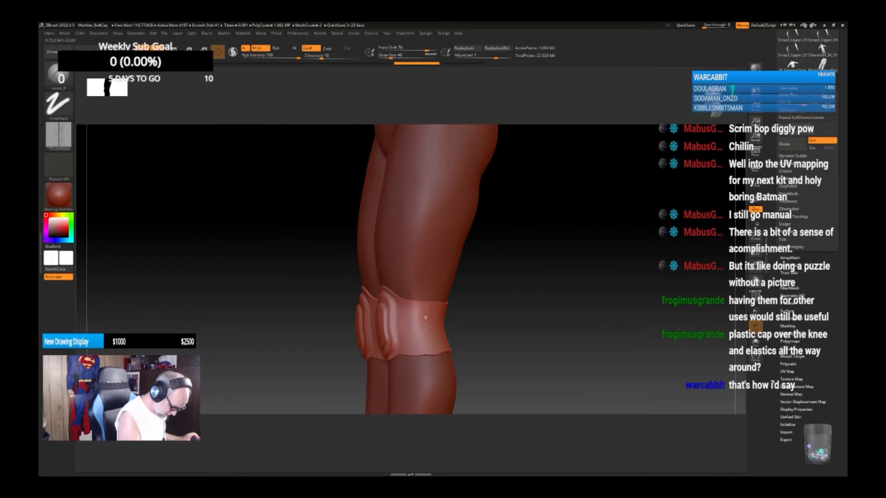
pyautogui.moveTo(530, 352)
pyautogui.mouseDown()
pyautogui.moveTo(484, 358)
pyautogui.moveTo(461, 303)
pyautogui.mouseUp()
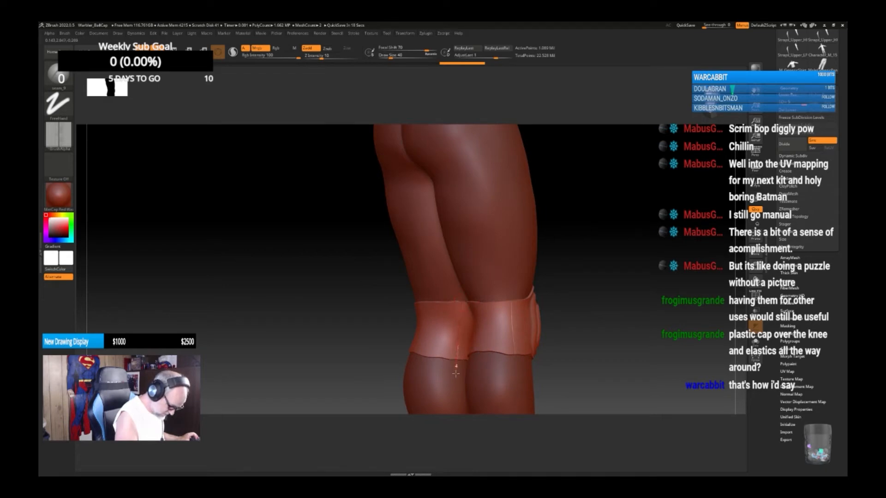
pyautogui.moveTo(456, 373); pyautogui.dragTo(456, 374)
pyautogui.moveTo(568, 332)
pyautogui.mouseDown()
pyautogui.moveTo(626, 327)
pyautogui.moveTo(615, 330)
pyautogui.mouseUp()
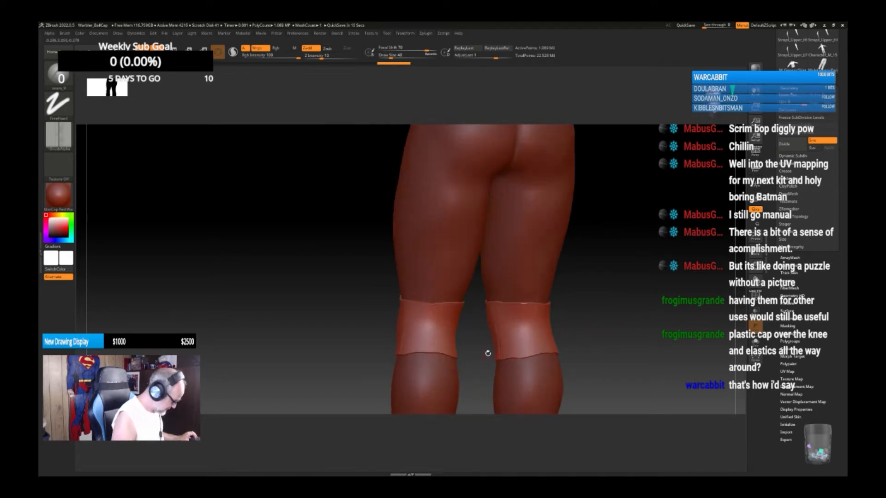
# Step: Select the TR_Stripes brush from the brush library for stamping elastic grooves on the kneepads
pyautogui.press('b')
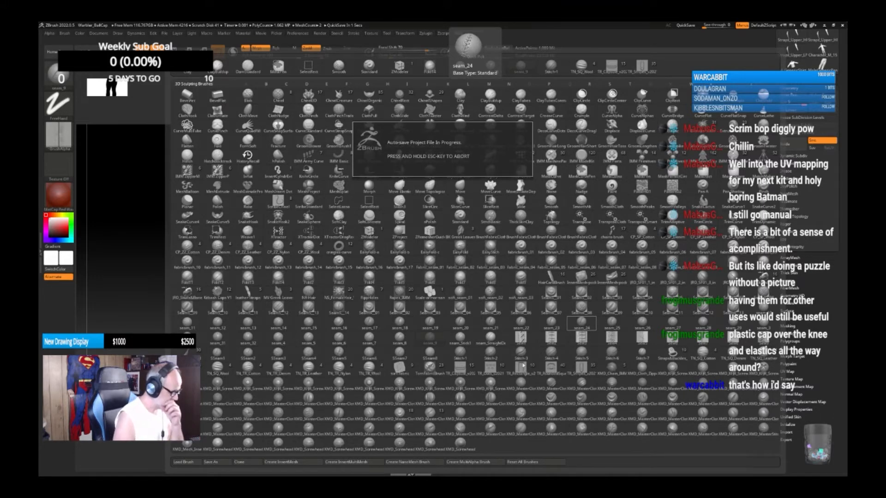
pyautogui.click(522, 368)
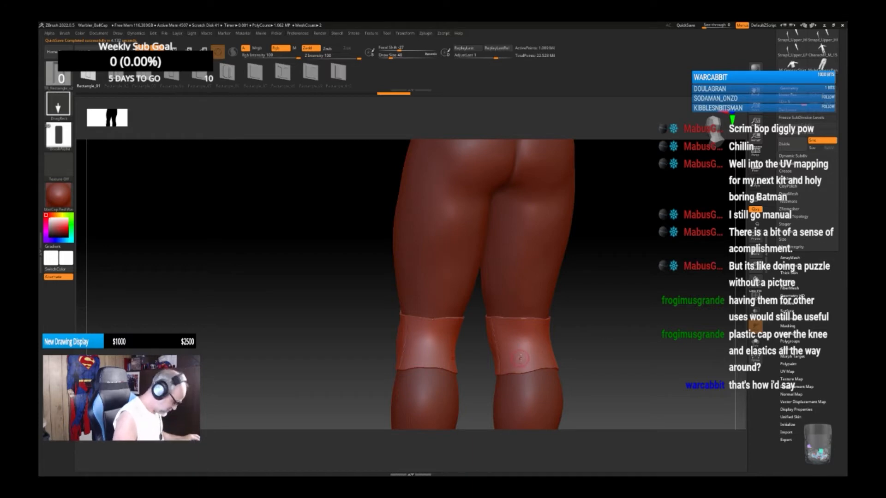
pyautogui.press('b')
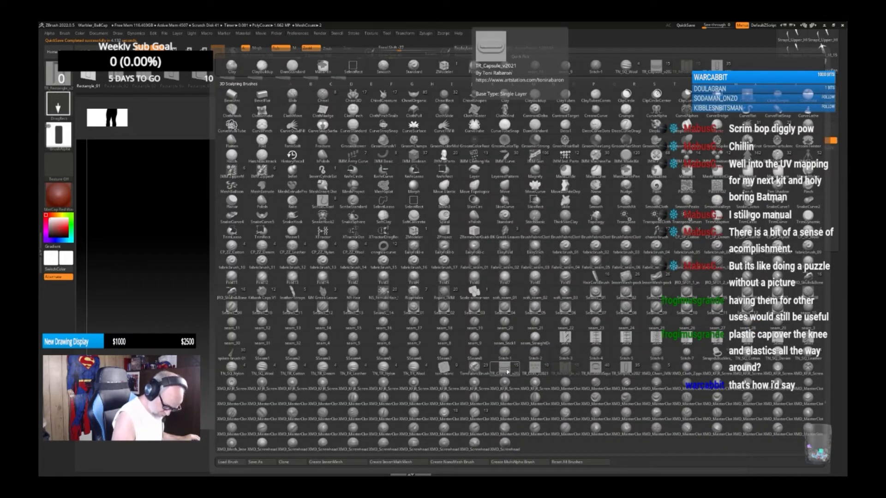
pyautogui.click(625, 367)
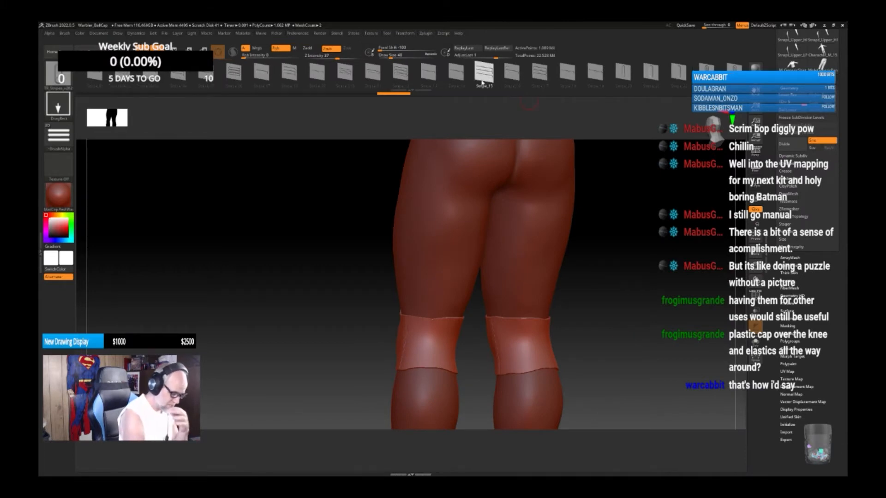
# Step: Try to stamp the Stripe_15 pattern across the back of the kneepads, first with vertical and then with horizontal grooves
pyautogui.moveTo(614, 366); pyautogui.dragTo(611, 364)
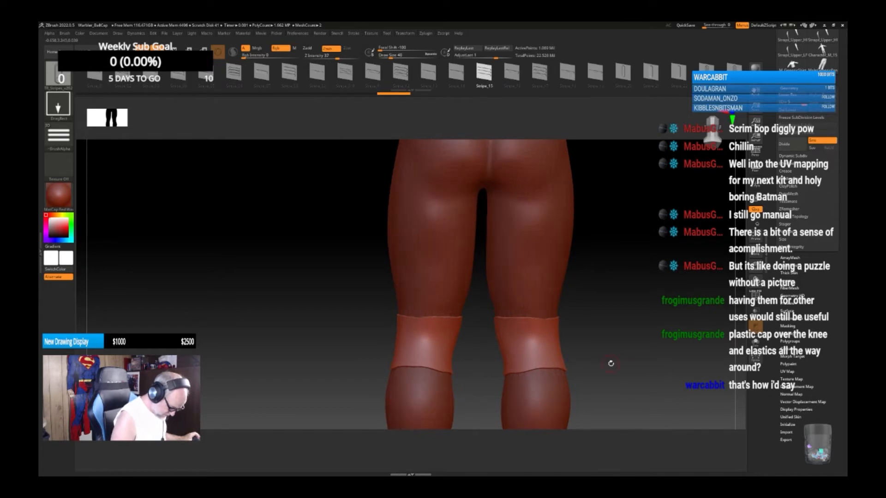
pyautogui.moveTo(423, 360); pyautogui.dragTo(463, 353)
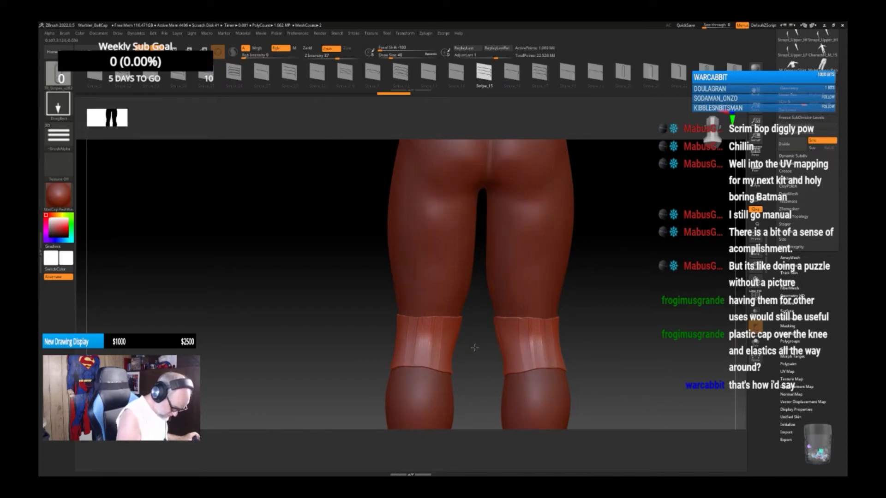
pyautogui.moveTo(476, 347); pyautogui.dragTo(475, 346)
pyautogui.hotkey('ctrl', 'z')
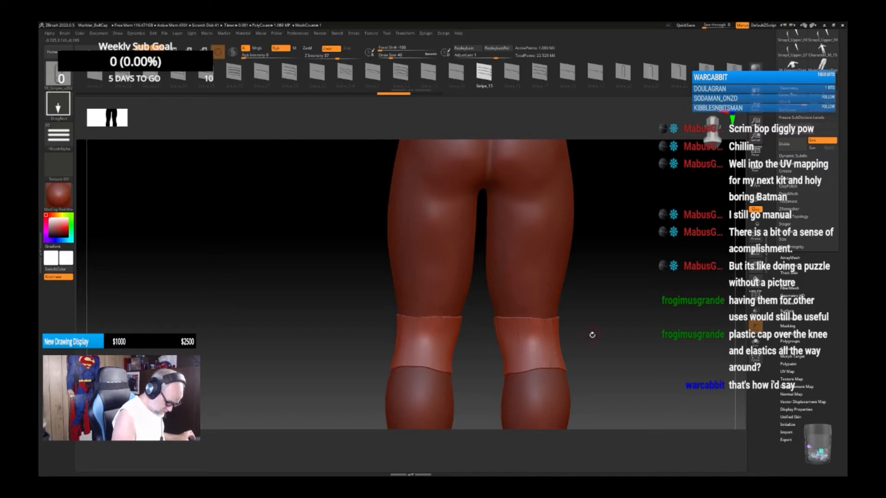
pyautogui.moveTo(603, 332); pyautogui.dragTo(599, 332)
pyautogui.moveTo(423, 351); pyautogui.dragTo(421, 387)
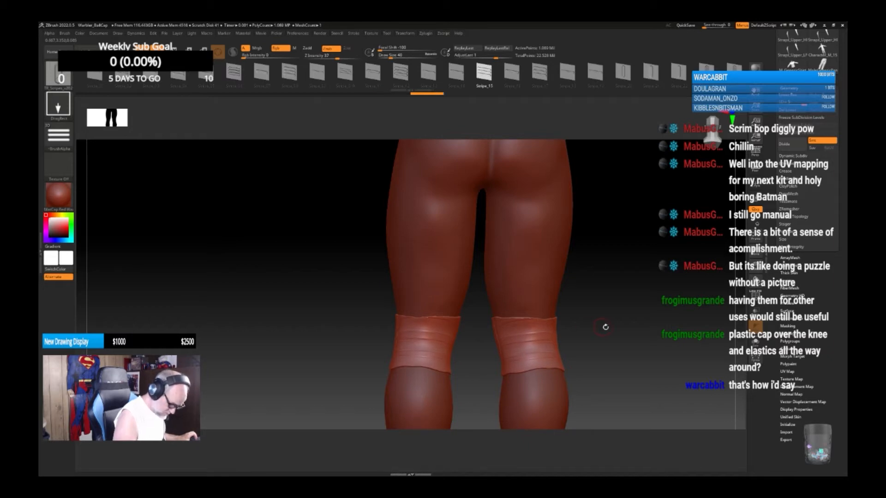
pyautogui.moveTo(605, 326); pyautogui.dragTo(493, 352)
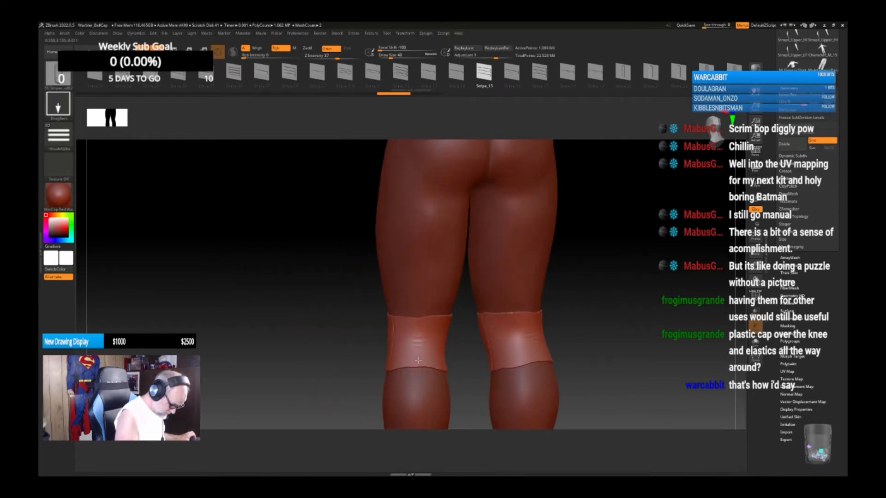
pyautogui.moveTo(418, 360); pyautogui.dragTo(418, 384)
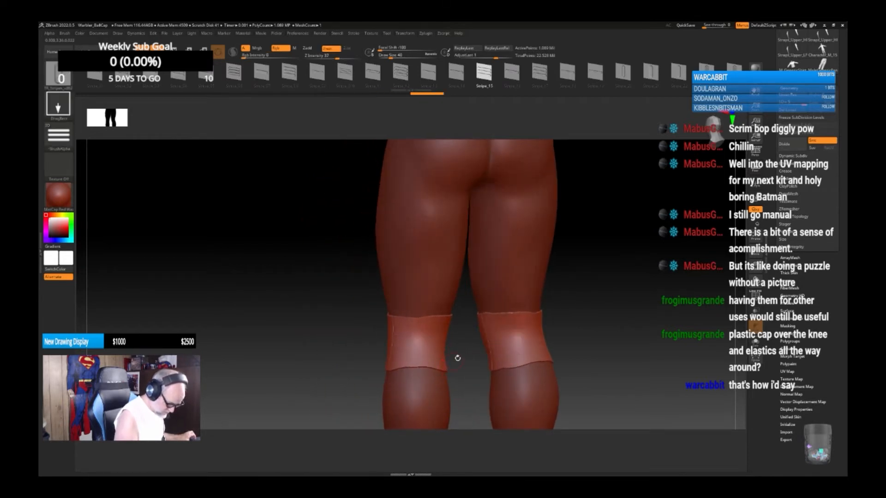
# Step: Stamp the Stripe_12 pattern as horizontal elastic grooves across the back of both kneepads
pyautogui.click(406, 73)
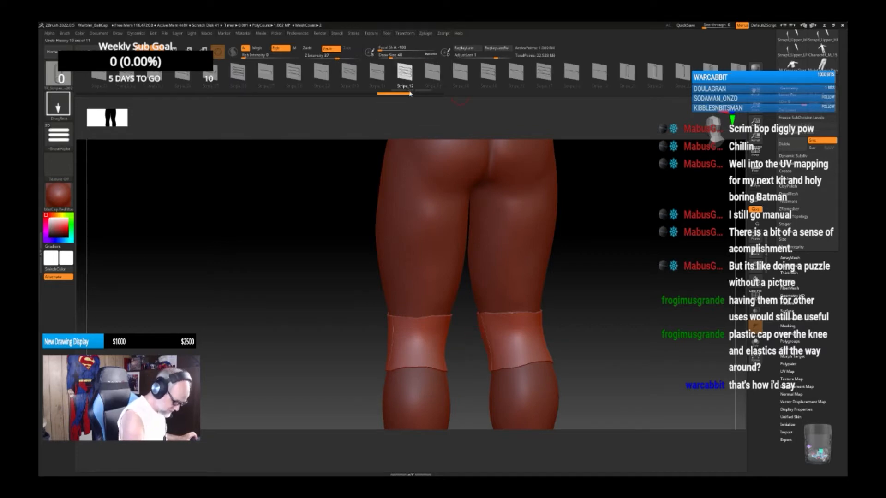
pyautogui.moveTo(418, 342); pyautogui.dragTo(417, 381)
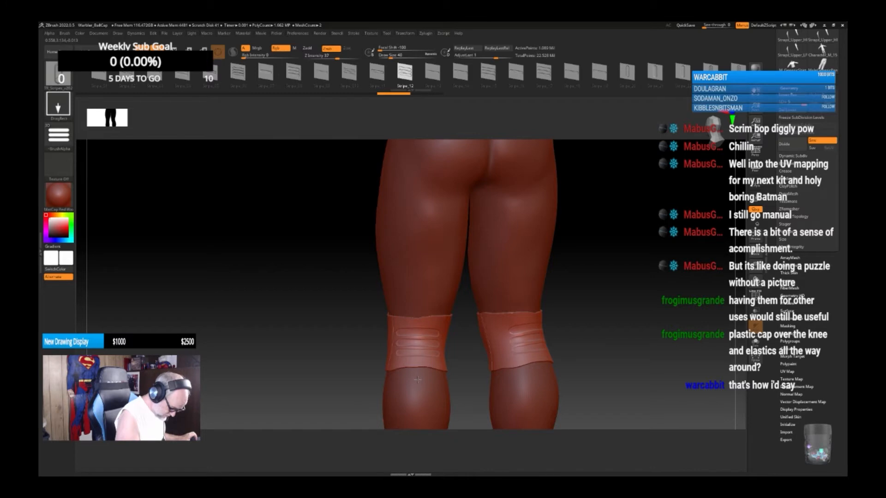
pyautogui.moveTo(590, 322); pyautogui.dragTo(483, 352)
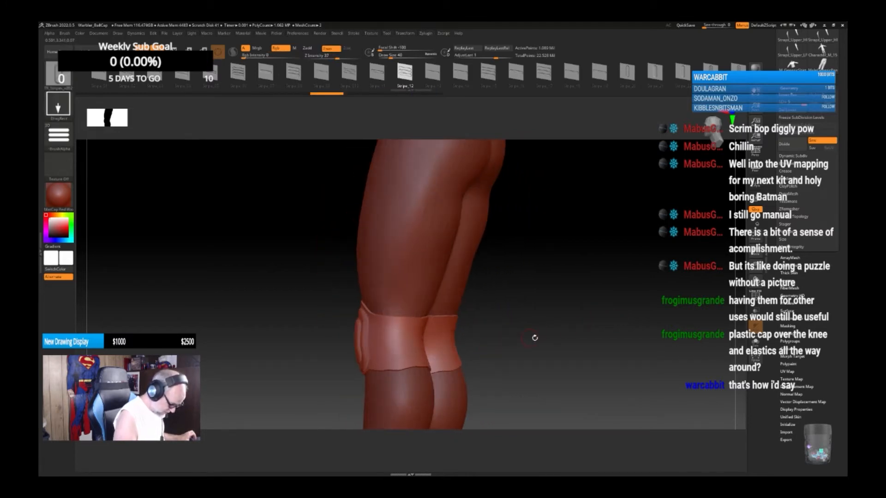
pyautogui.moveTo(535, 338); pyautogui.dragTo(463, 366)
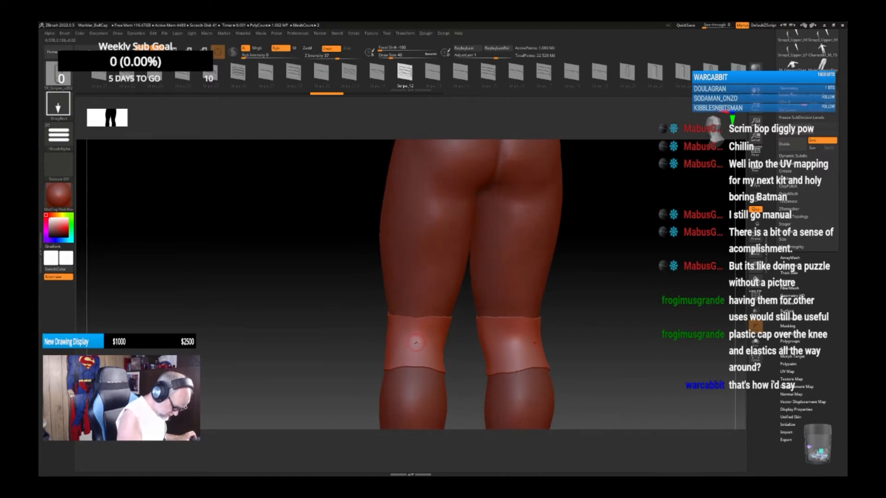
pyautogui.moveTo(416, 342); pyautogui.dragTo(415, 385)
# Step: Try to draw a vertical seam on the outer side of the kneepad band with the seam_5 brush
pyautogui.moveTo(565, 339); pyautogui.dragTo(599, 318)
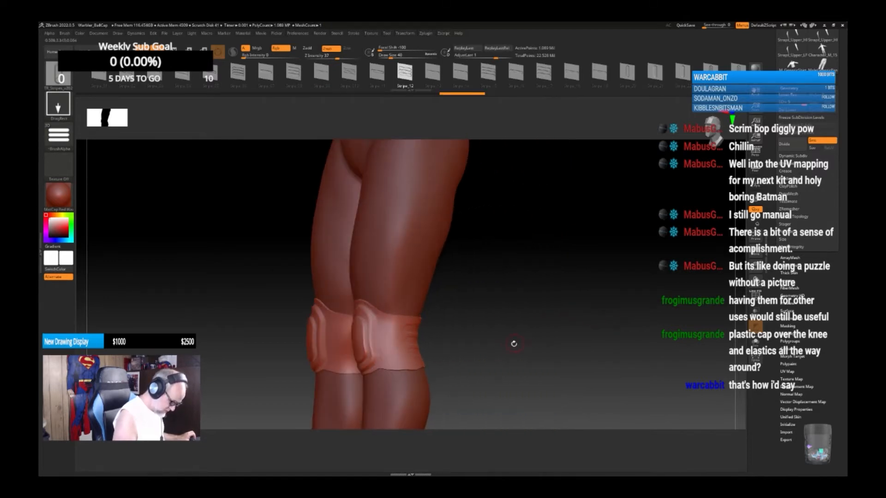
pyautogui.moveTo(509, 352); pyautogui.dragTo(506, 357)
pyautogui.press('b')
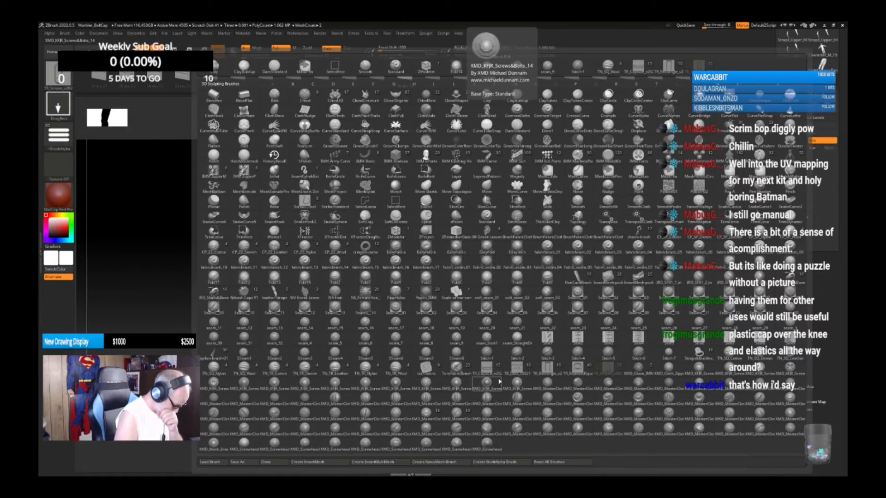
pyautogui.click(337, 342)
pyautogui.moveTo(471, 305); pyautogui.dragTo(474, 293)
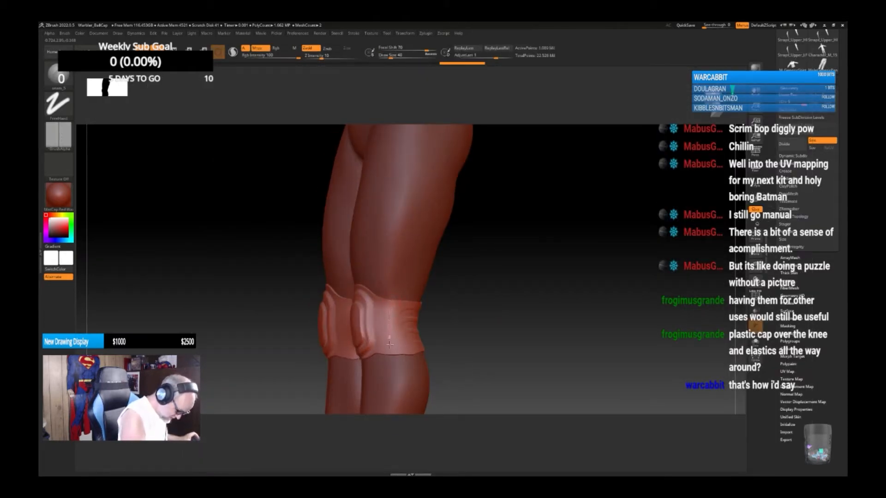
pyautogui.moveTo(390, 343); pyautogui.dragTo(395, 365)
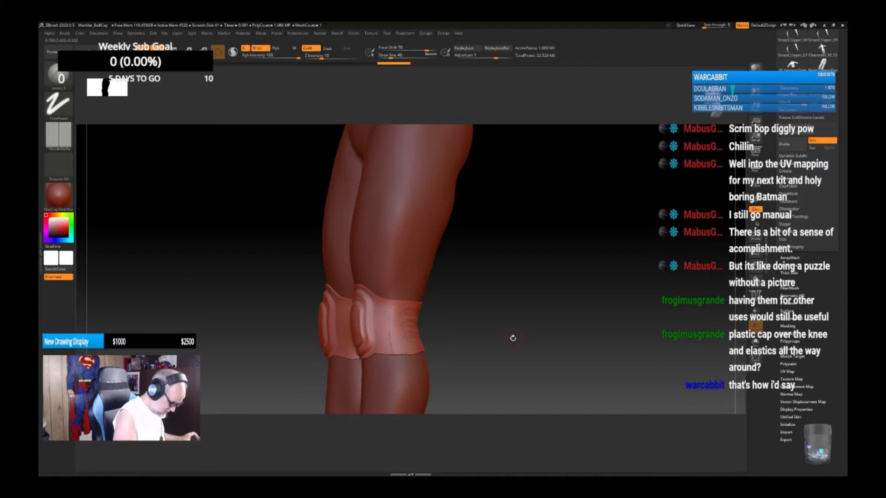
pyautogui.moveTo(512, 338); pyautogui.dragTo(514, 340)
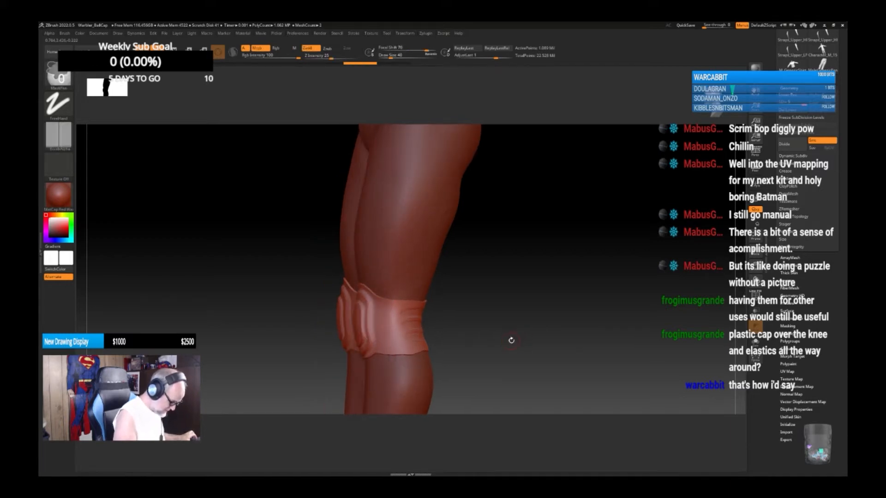
# Step: Try to draw a vertical seam down the outer side of the kneepad band with the seam_7 brush at a higher Z Intensity
pyautogui.press('b')
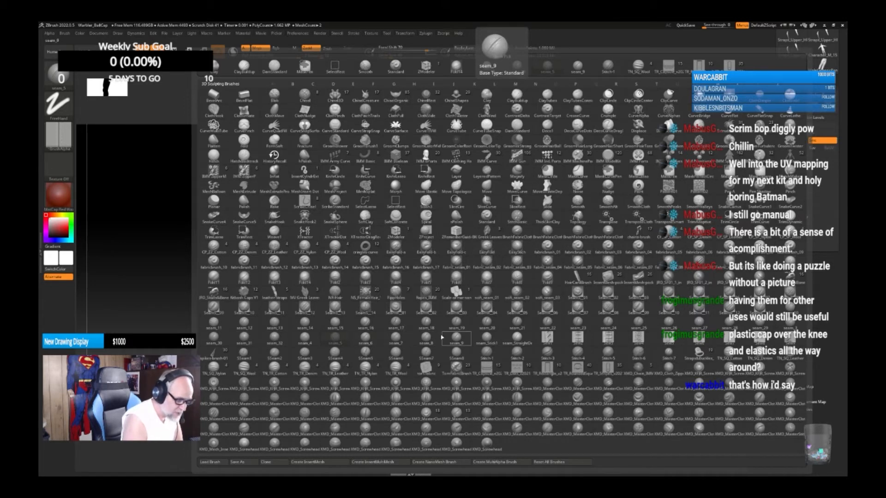
pyautogui.click(395, 341)
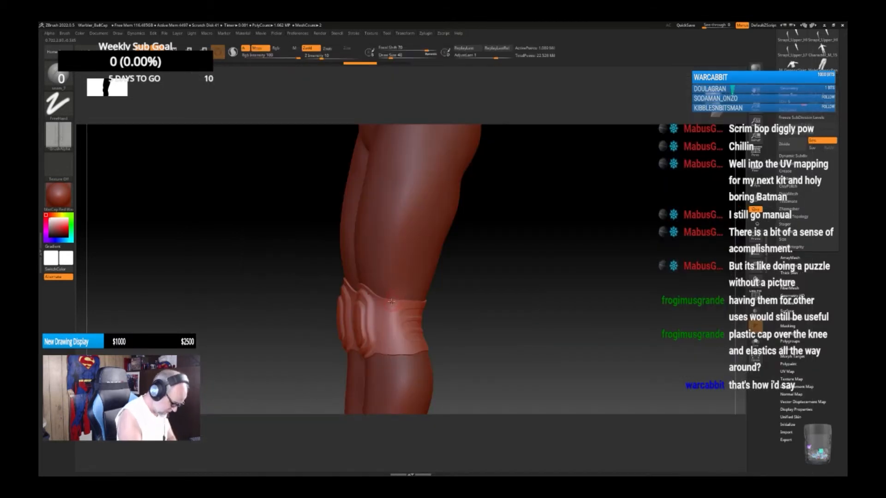
pyautogui.click(353, 34)
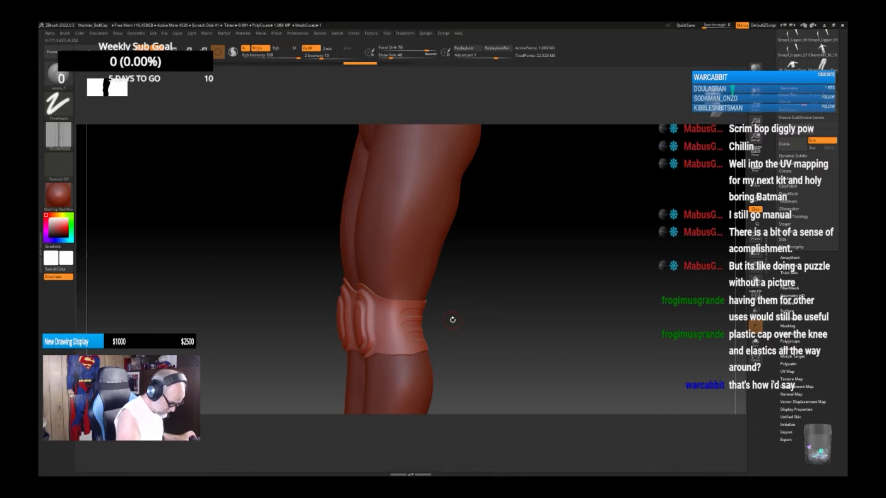
pyautogui.press('space')
pyautogui.moveTo(458, 343); pyautogui.dragTo(465, 343)
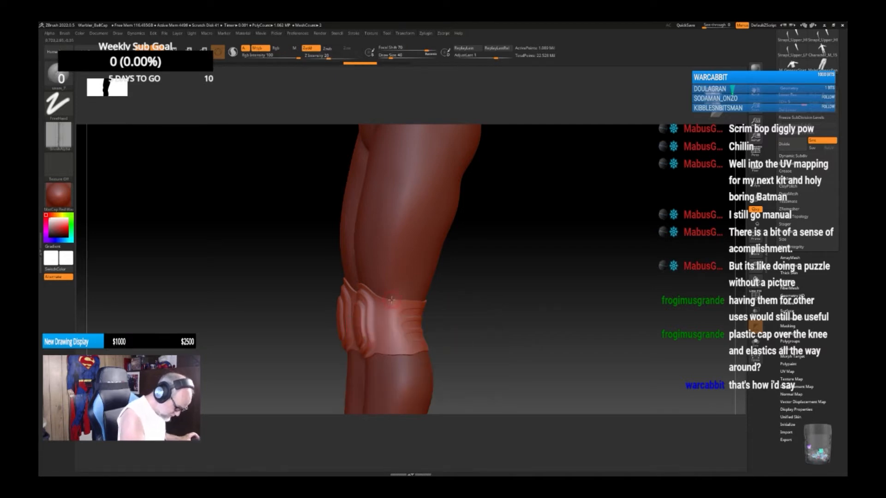
pyautogui.moveTo(392, 300); pyautogui.dragTo(390, 318)
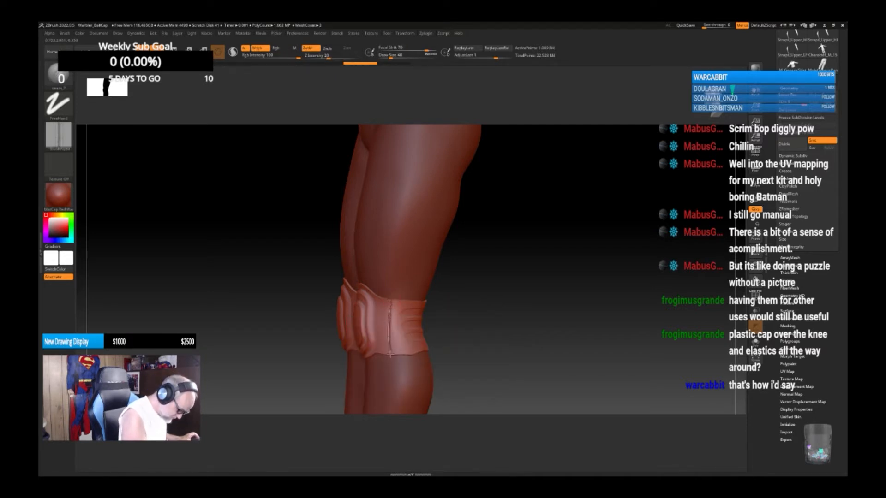
pyautogui.moveTo(390, 355); pyautogui.dragTo(393, 358)
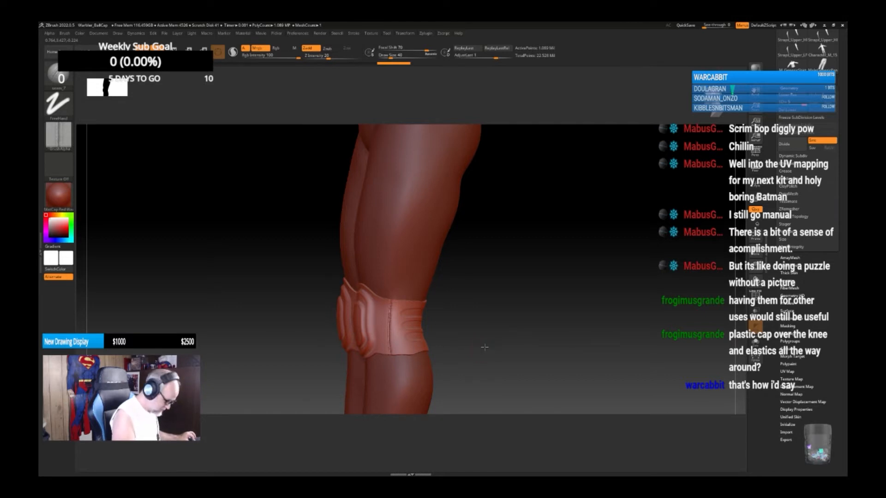
pyautogui.moveTo(484, 347)
pyautogui.keyDown('ctrl'); pyautogui.mouseDown(button='right')
pyautogui.moveTo(499, 387)
pyautogui.moveTo(528, 319)
pyautogui.mouseUp(button='right'); pyautogui.keyUp('ctrl')
pyautogui.hotkey('ctrl', 'z')
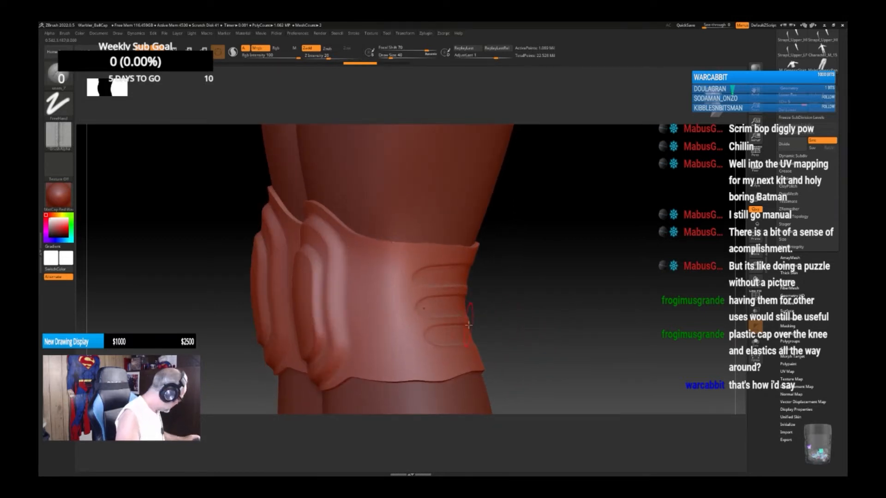
# Step: Draw vertical stitched seams down the outer and inner sides of the kneepad bands with the Stitch-1 brush
pyautogui.press('b')
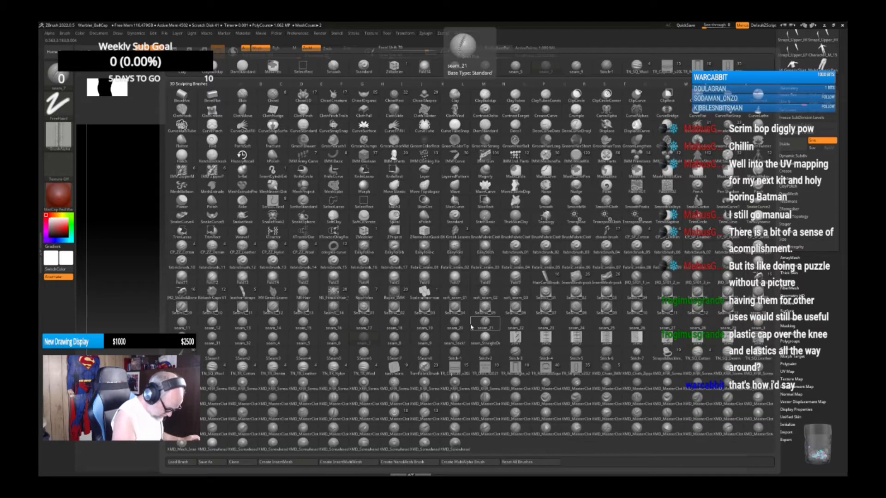
pyautogui.click(471, 325)
pyautogui.moveTo(391, 241); pyautogui.dragTo(396, 382)
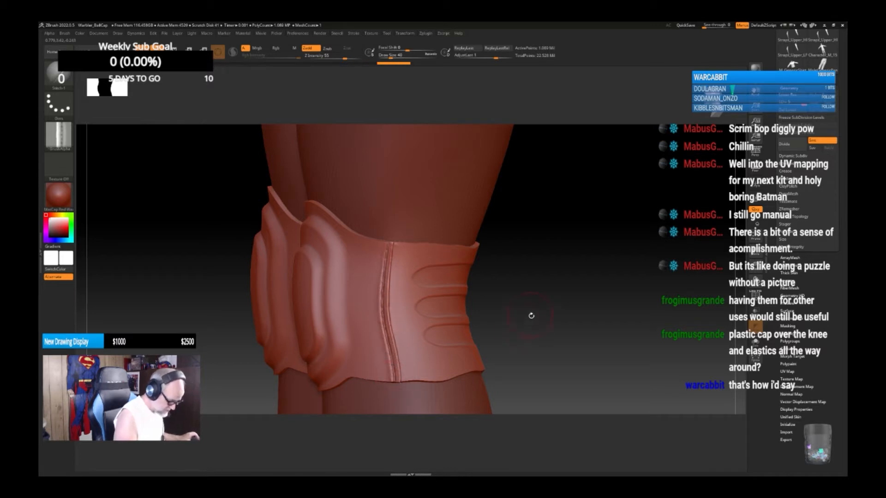
pyautogui.moveTo(551, 326); pyautogui.dragTo(587, 316)
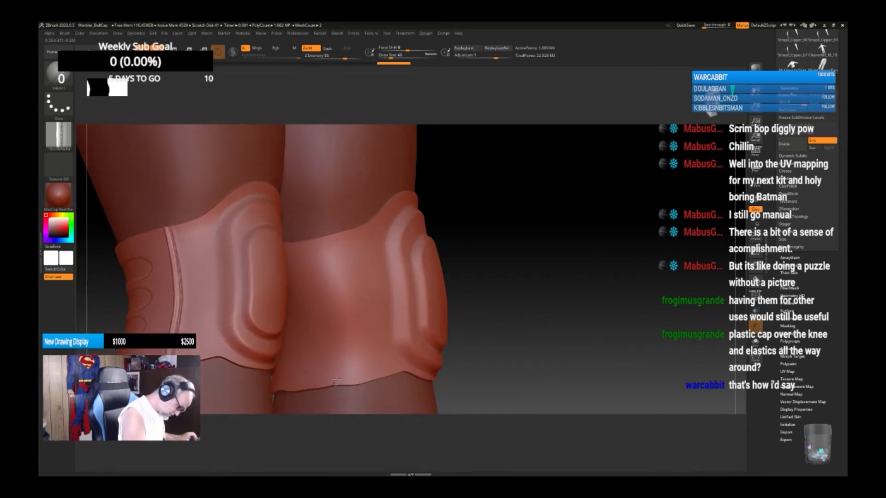
pyautogui.moveTo(336, 384); pyautogui.dragTo(318, 236)
# Step: Stamp two H-shaped RoundedSquare details, one above the other, on the front cap of each kneepad
pyautogui.moveTo(580, 320)
pyautogui.mouseDown()
pyautogui.moveTo(563, 326)
pyautogui.moveTo(573, 328)
pyautogui.moveTo(554, 280)
pyautogui.mouseUp()
pyautogui.moveTo(550, 329)
pyautogui.mouseDown()
pyautogui.moveTo(534, 332)
pyautogui.moveTo(591, 310)
pyautogui.moveTo(552, 316)
pyautogui.moveTo(632, 306)
pyautogui.moveTo(604, 312)
pyautogui.moveTo(580, 341)
pyautogui.moveTo(598, 326)
pyautogui.moveTo(566, 340)
pyautogui.mouseUp()
pyautogui.press('b')
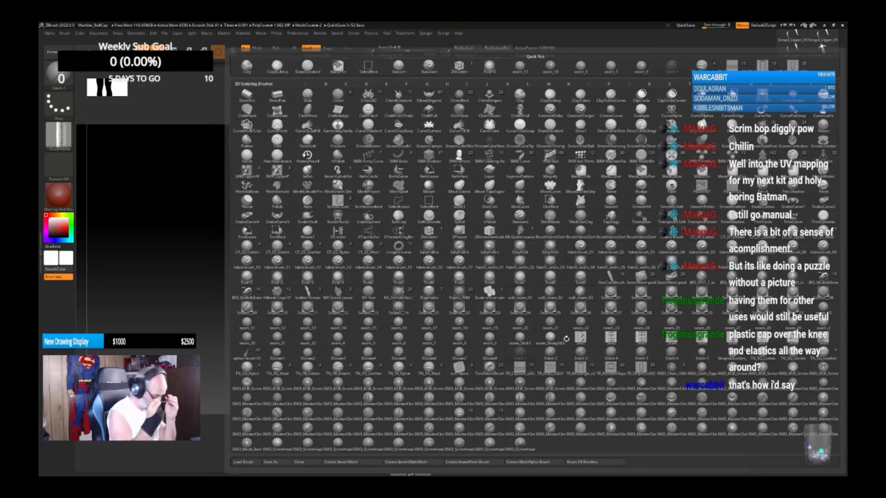
pyautogui.click(610, 367)
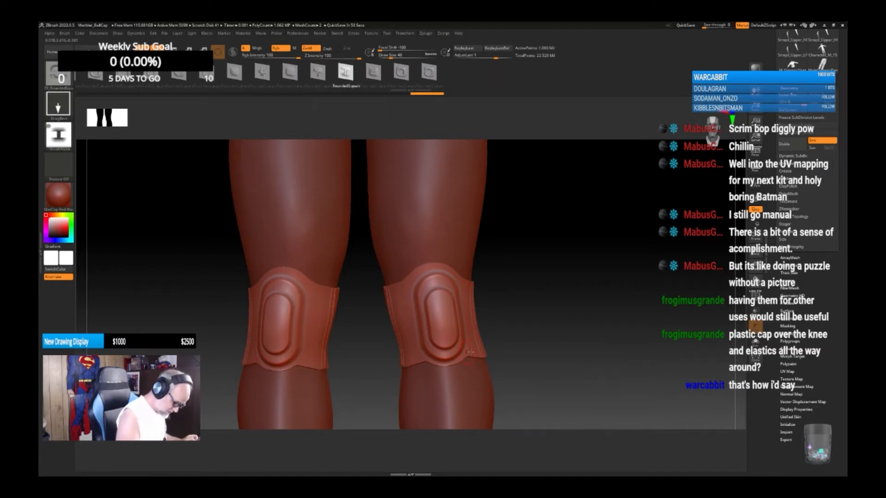
pyautogui.moveTo(435, 306); pyautogui.dragTo(437, 325)
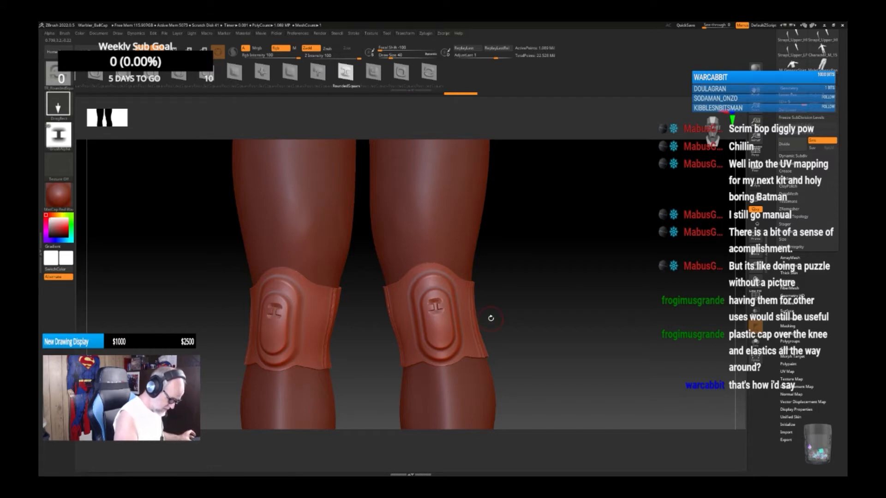
pyautogui.moveTo(438, 332); pyautogui.dragTo(441, 348)
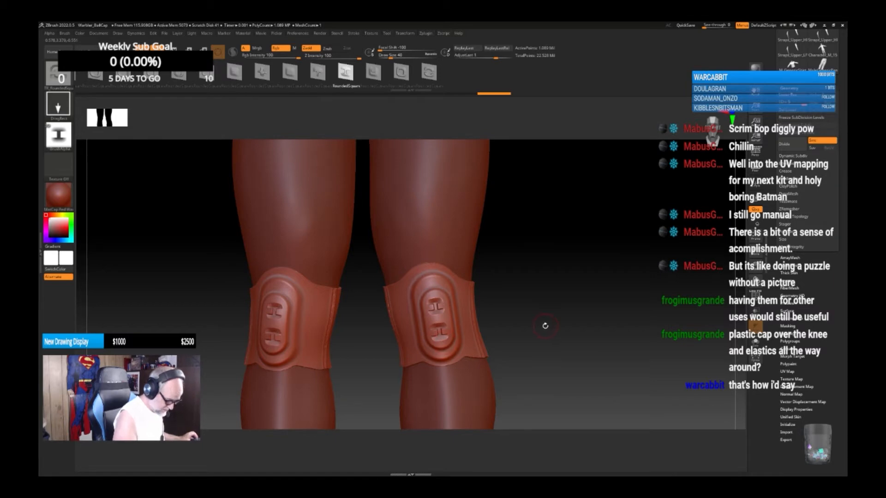
pyautogui.moveTo(545, 326)
pyautogui.mouseDown()
pyautogui.moveTo(530, 323)
pyautogui.moveTo(560, 316)
pyautogui.moveTo(540, 322)
pyautogui.mouseUp()
pyautogui.press('b')
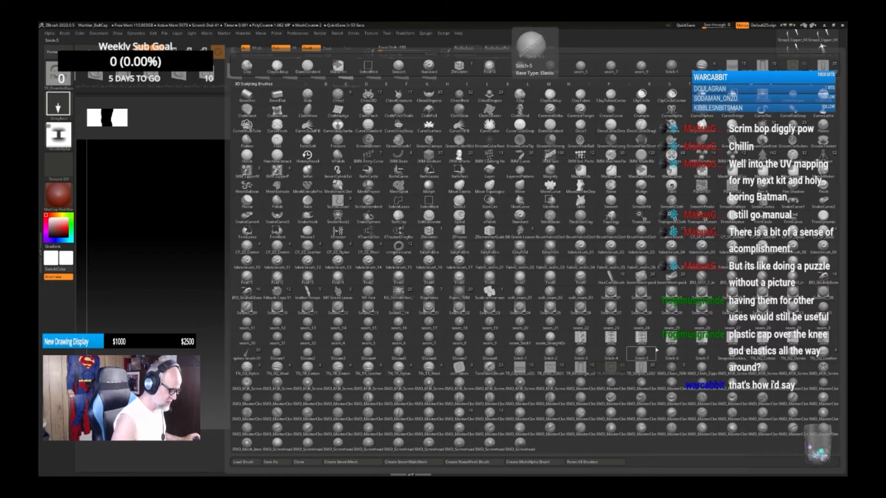
pyautogui.click(655, 351)
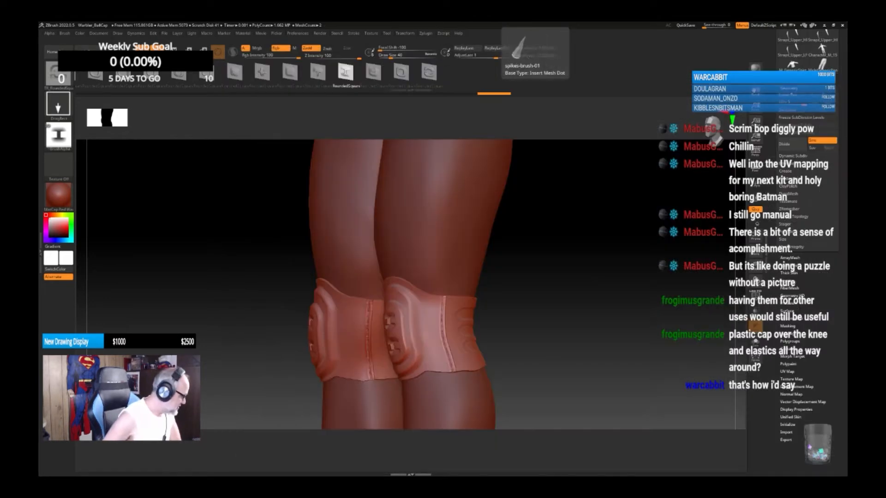
pyautogui.click(64, 139)
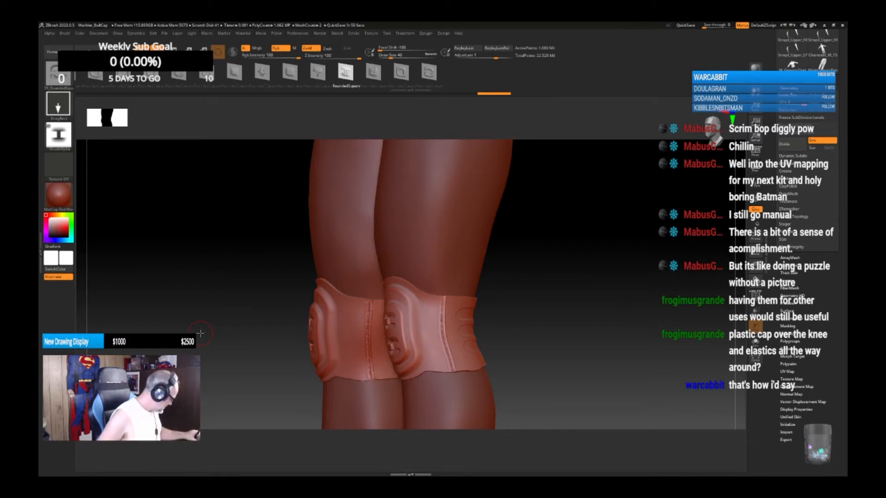
# Step: Switch the active sculpting brush to DamStandard
pyautogui.press('b')
pyautogui.press('d')
pyautogui.press('s')
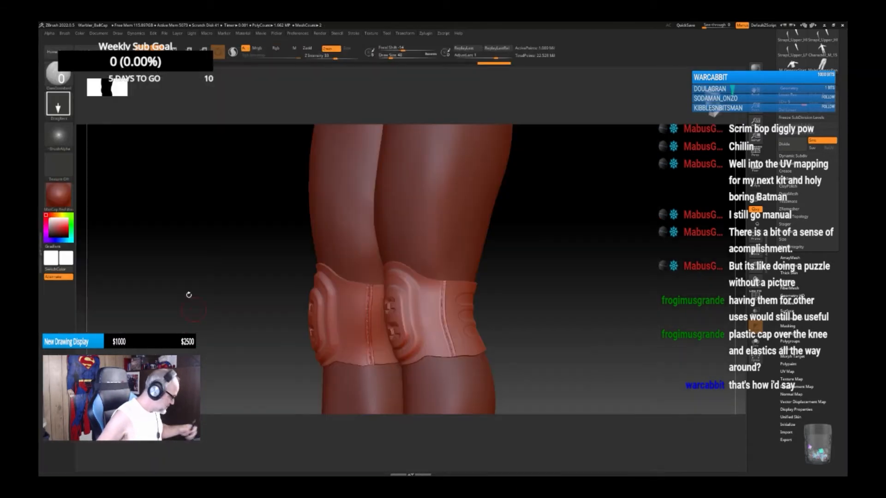
# Step: Start importing alphas and browse to the Mecha Alphas folder inside the Alphas and ZBrushes brush library
pyautogui.click(61, 141)
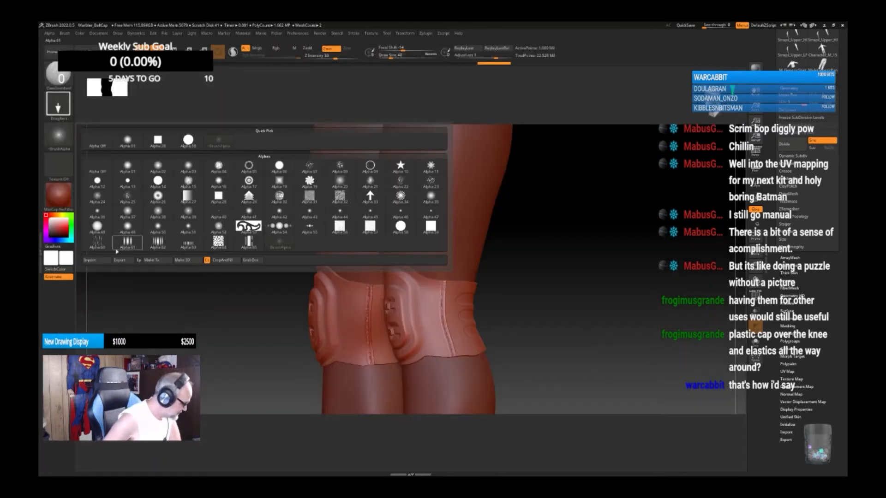
pyautogui.click(90, 261)
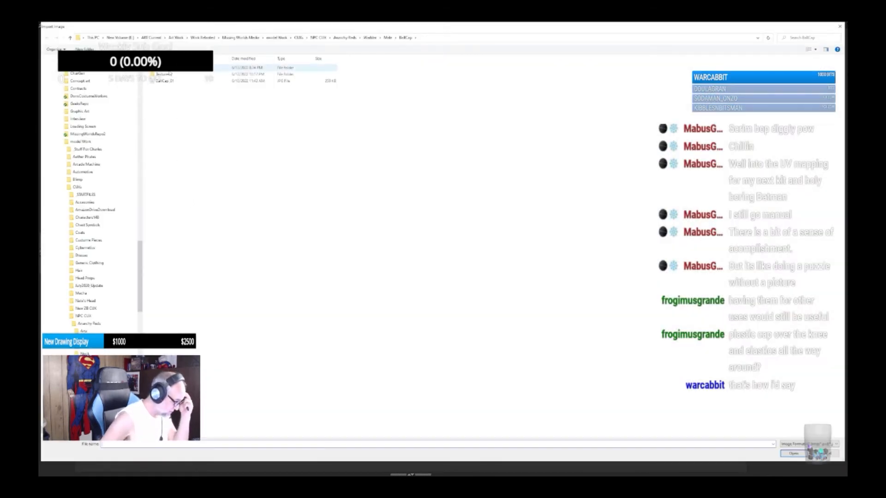
pyautogui.click(176, 38)
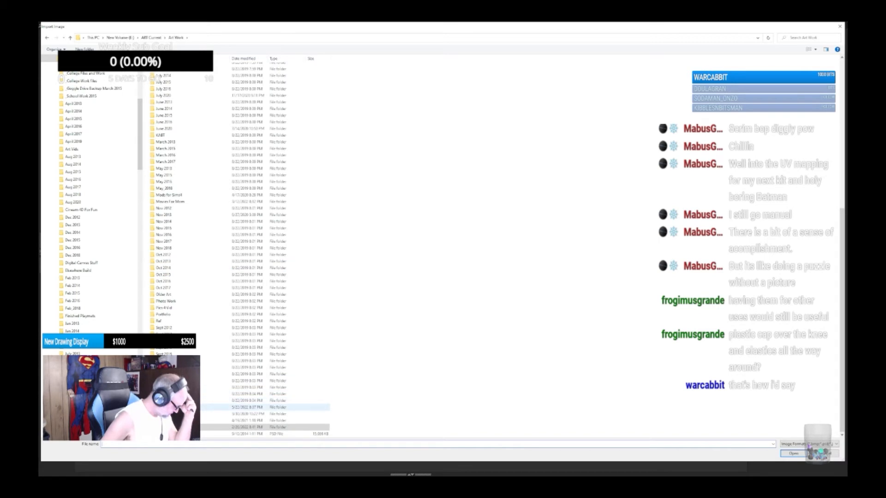
pyautogui.doubleClick(188, 408)
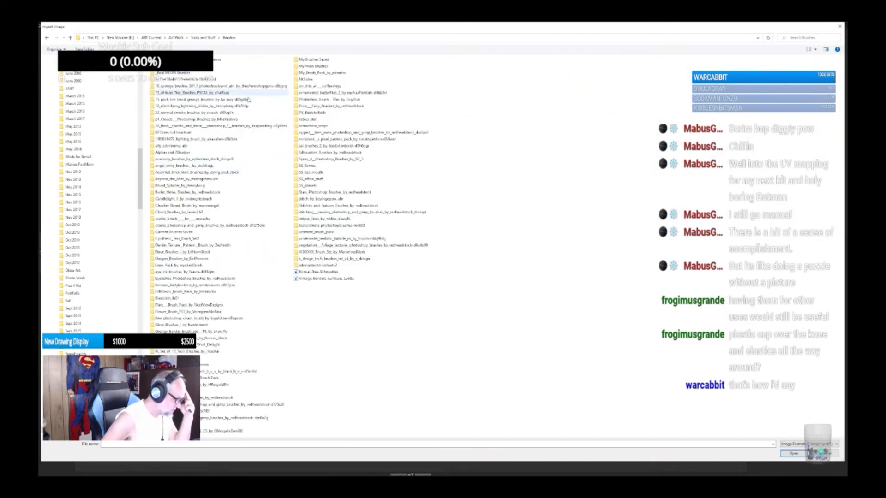
pyautogui.doubleClick(269, 75)
pyautogui.doubleClick(171, 152)
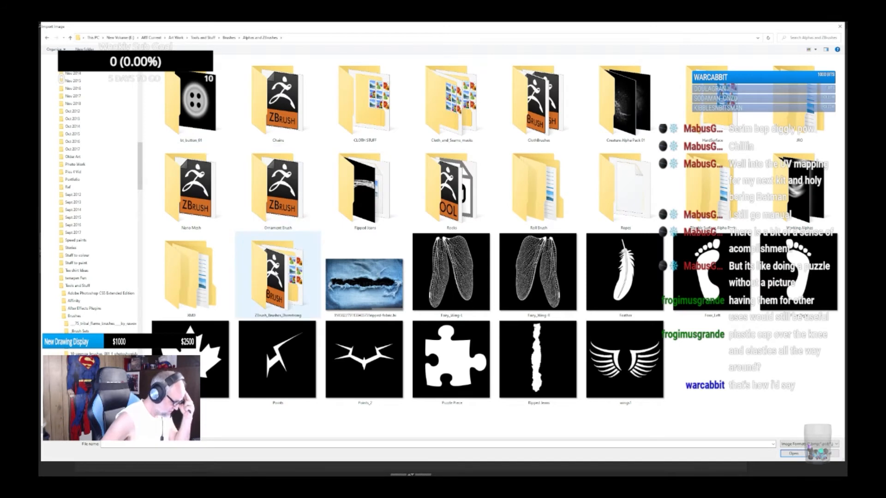
pyautogui.doubleClick(277, 276)
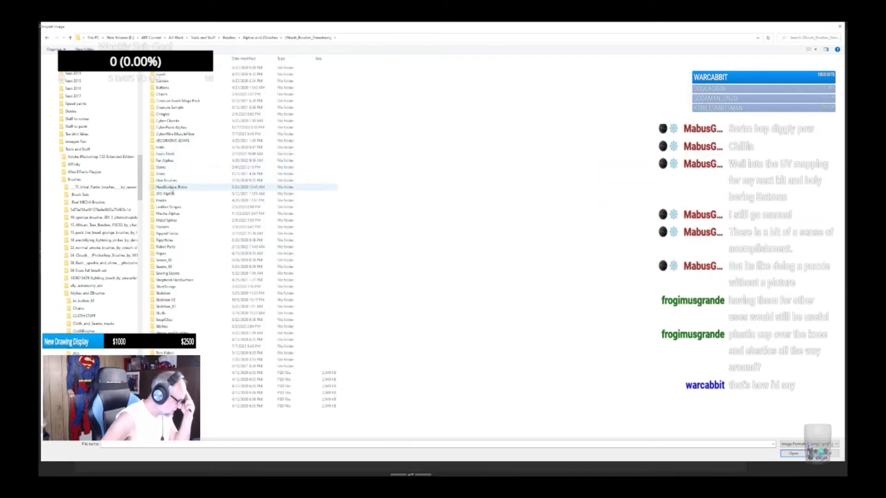
pyautogui.doubleClick(168, 214)
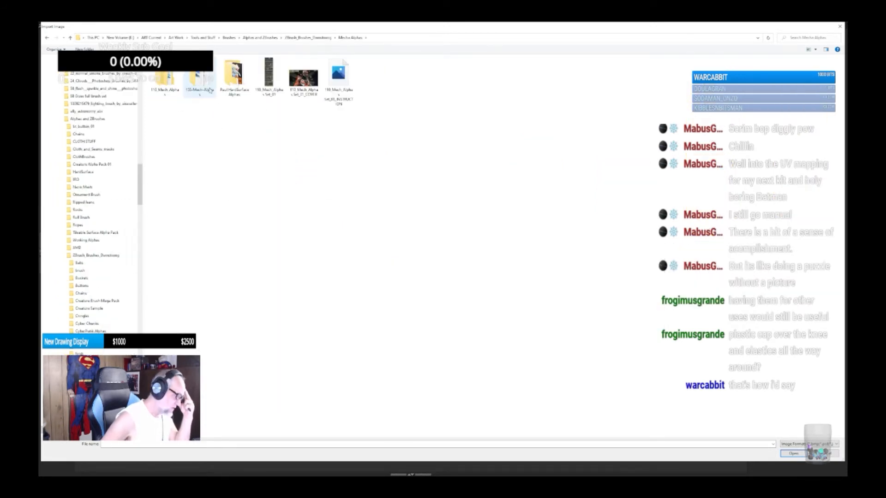
# Step: Import all the Mech_Alphas_Set_01 images from the 110_Mech_Alphas folder as alphas
pyautogui.doubleClick(167, 83)
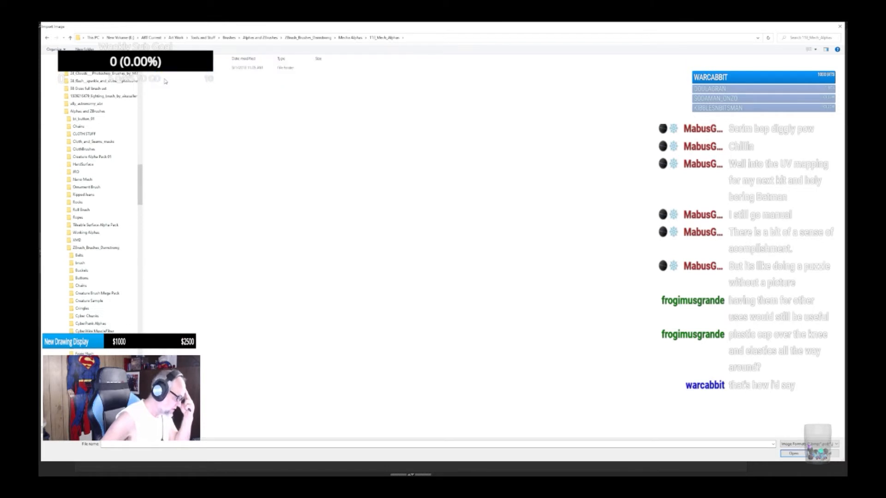
pyautogui.doubleClick(230, 68)
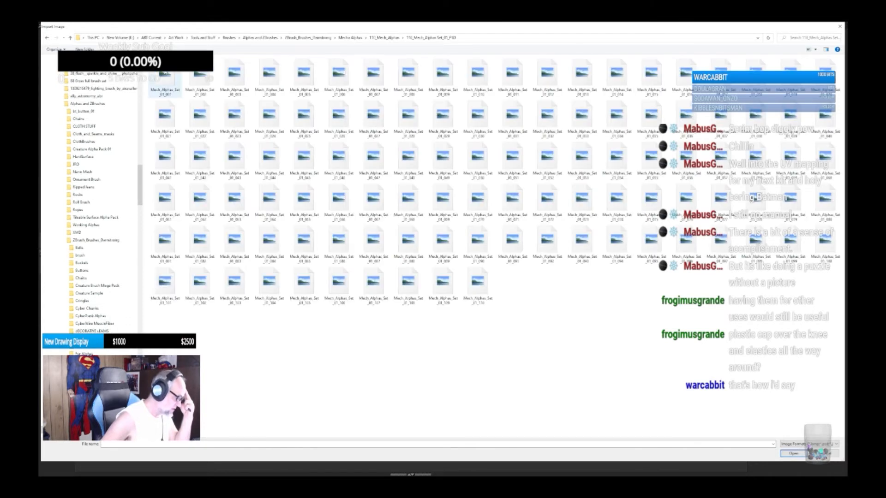
pyautogui.click(165, 80)
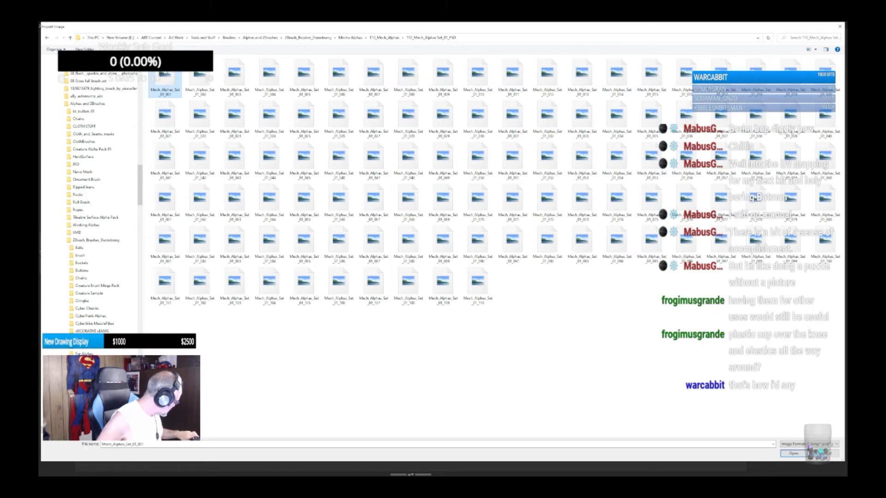
pyautogui.hotkey('ctrl', 'a')
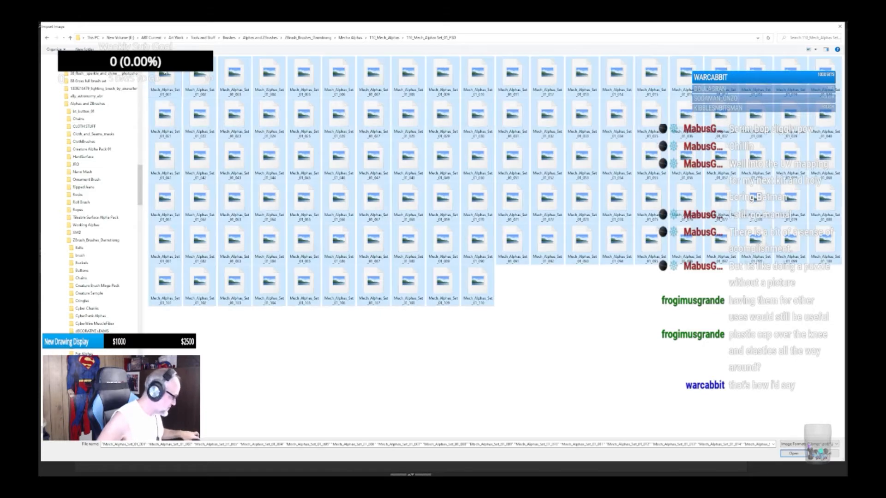
pyautogui.click(792, 454)
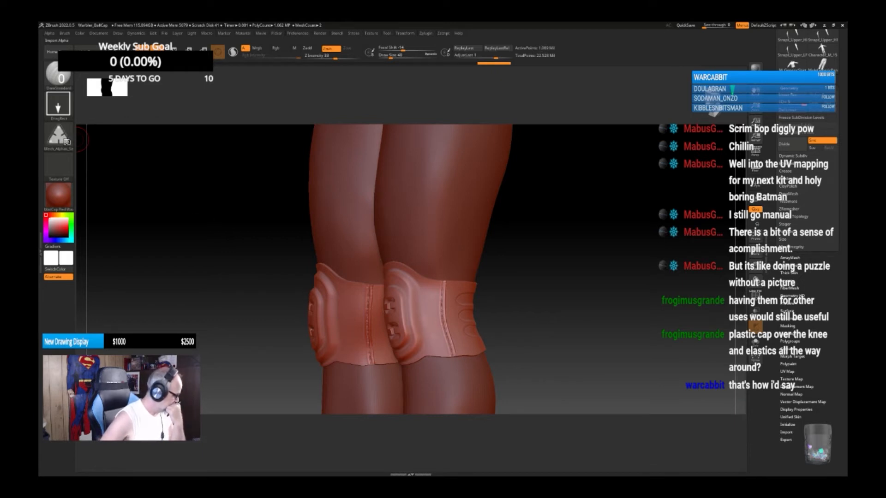
# Step: Import all the alpha images from the 155-Mech-Alphas folder inside Mecha Alphas
pyautogui.click(67, 142)
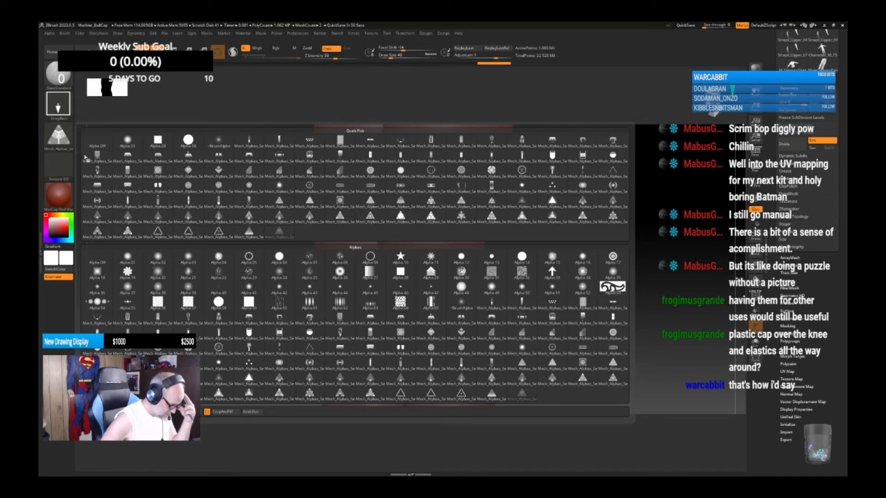
pyautogui.moveTo(203, 254)
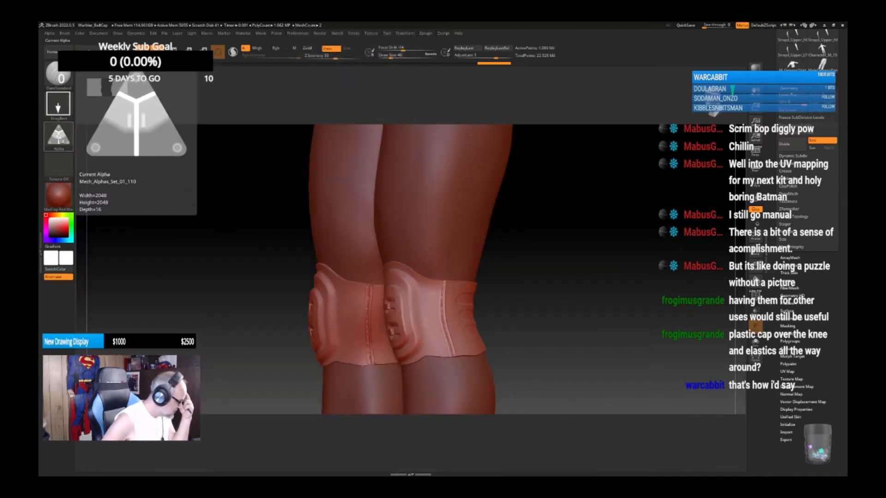
pyautogui.click(59, 136)
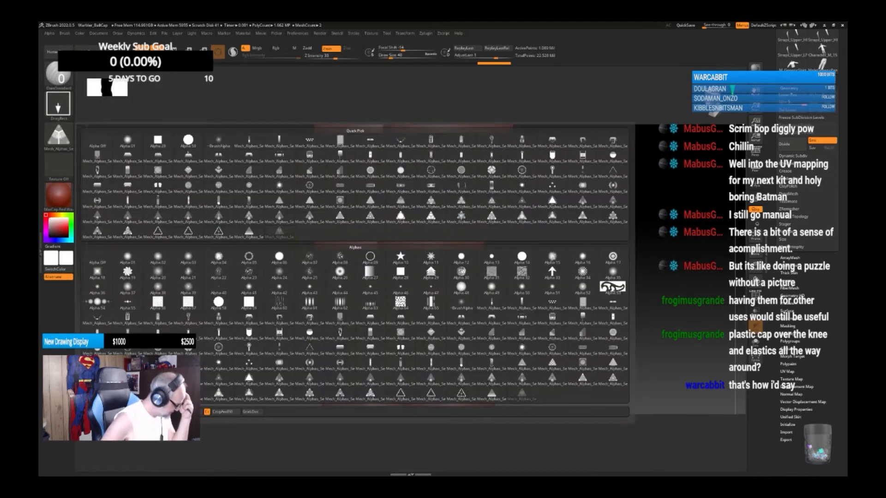
pyautogui.click(96, 412)
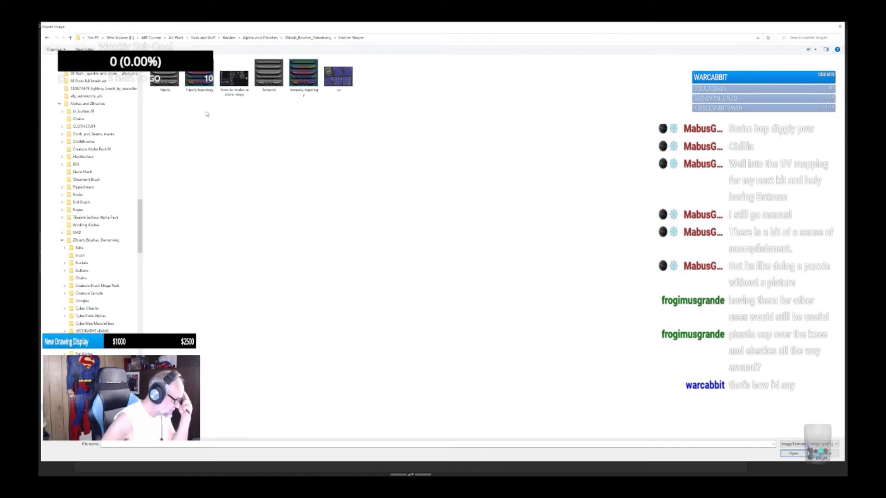
pyautogui.click(308, 38)
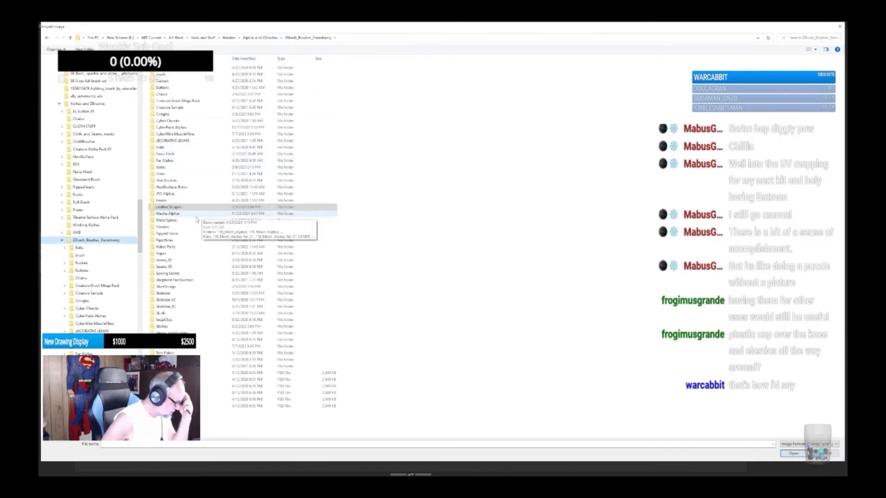
pyautogui.doubleClick(168, 214)
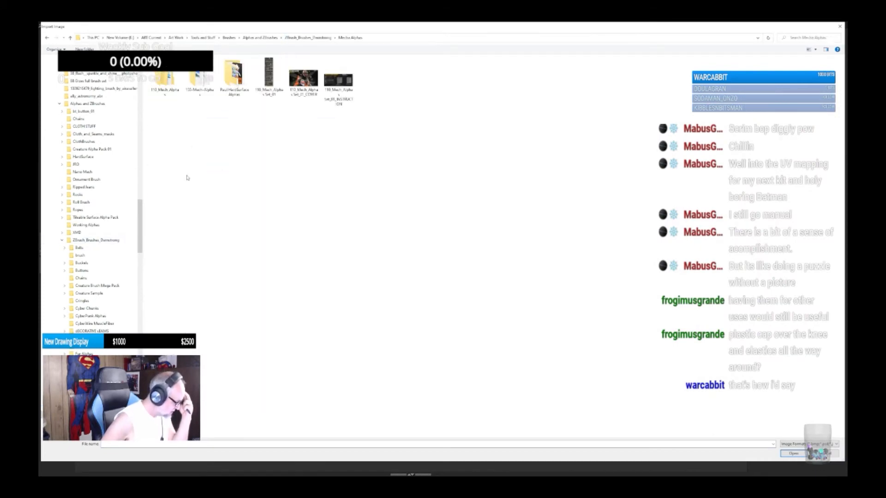
pyautogui.doubleClick(199, 76)
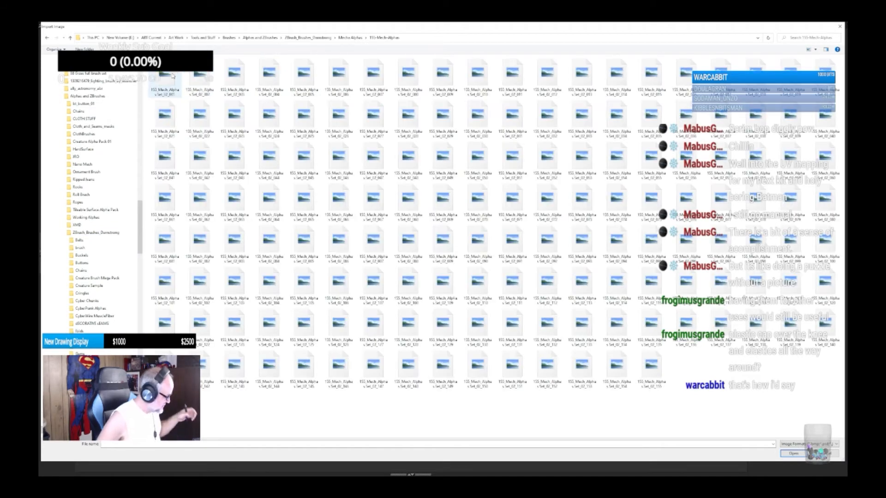
pyautogui.hotkey('ctrl', 'a')
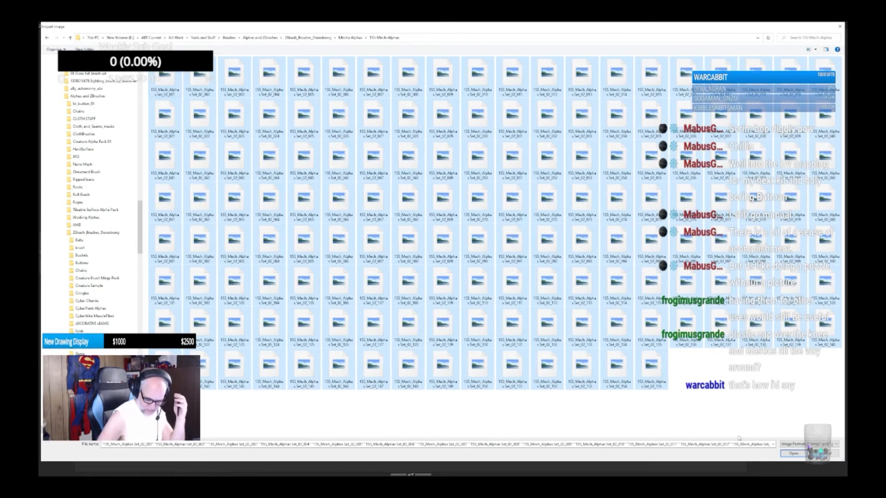
pyautogui.click(793, 454)
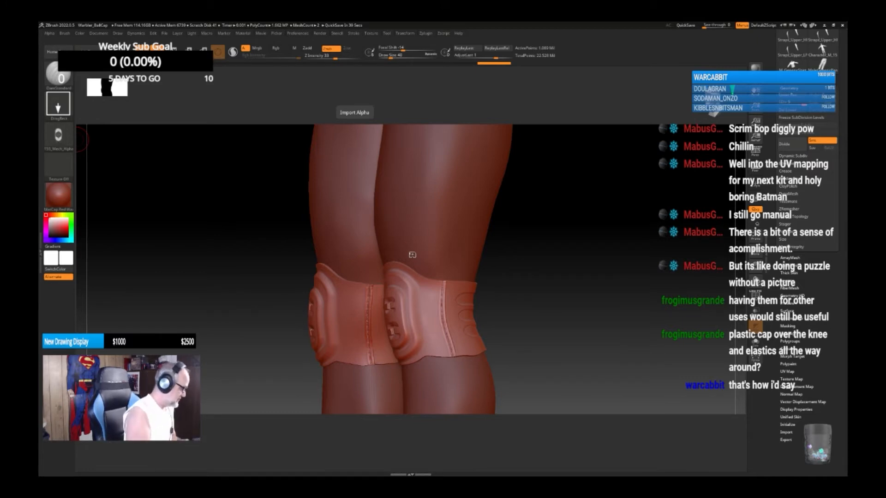
# Step: Stamp three small notches with a tapered 155_Mech_Alphas shape down the outer sides of the kneepads, between the cap and the stitched seam
pyautogui.click(58, 135)
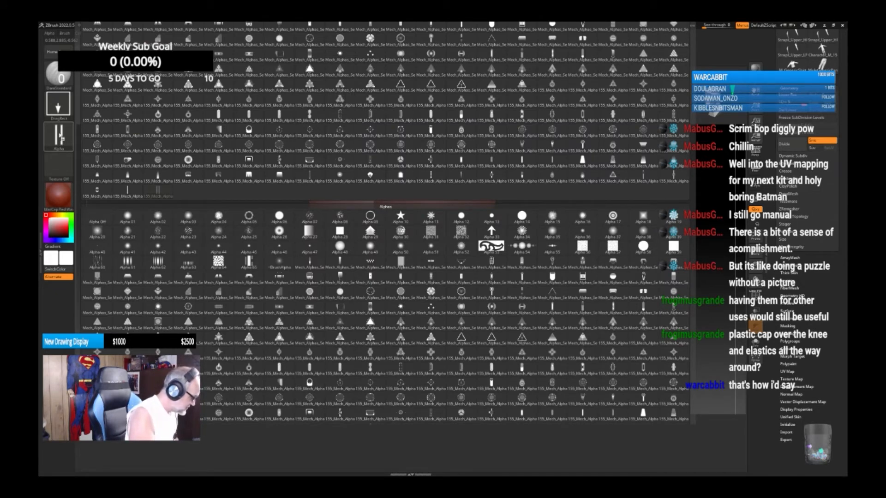
pyautogui.click(97, 175)
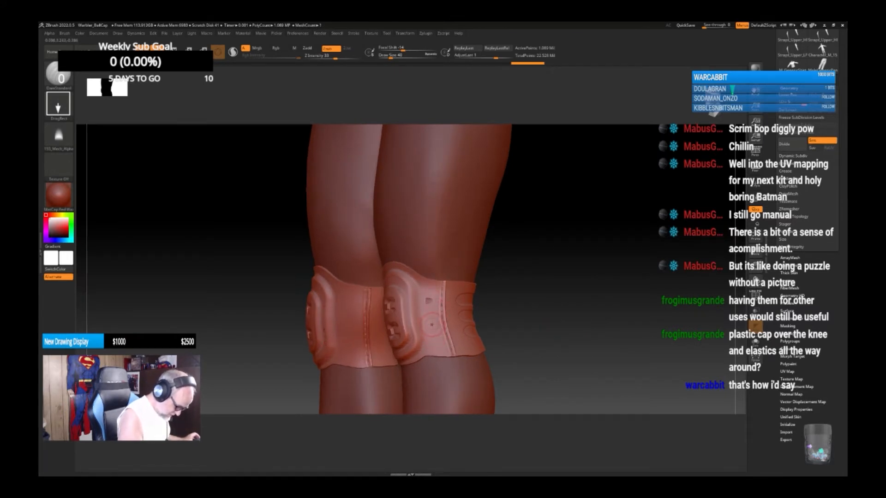
pyautogui.hotkey('ctrl', 'z')
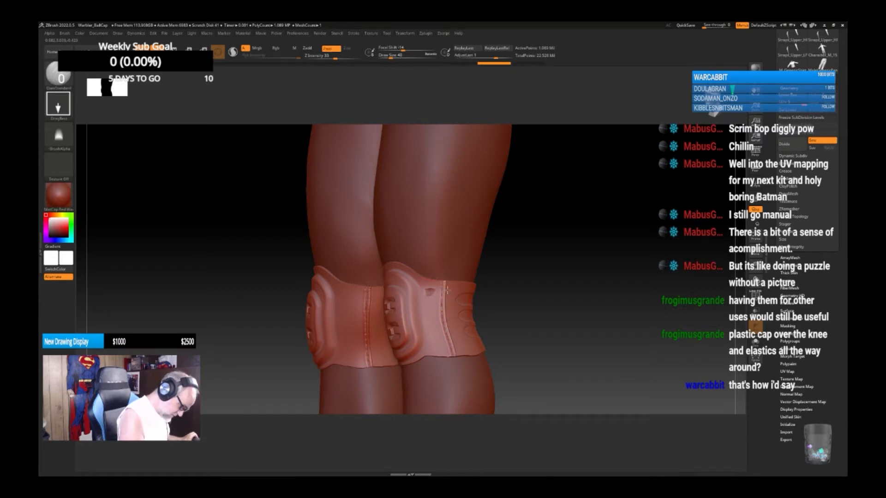
pyautogui.click(436, 323)
pyautogui.click(435, 344)
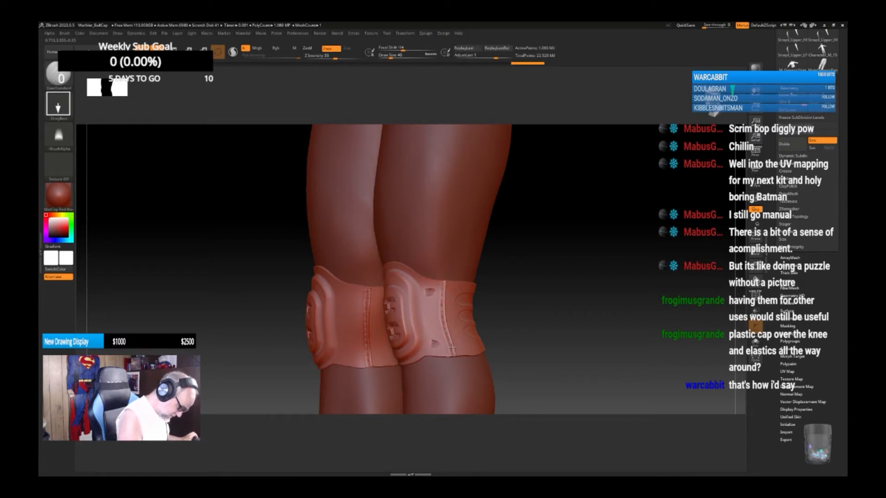
pyautogui.click(454, 347)
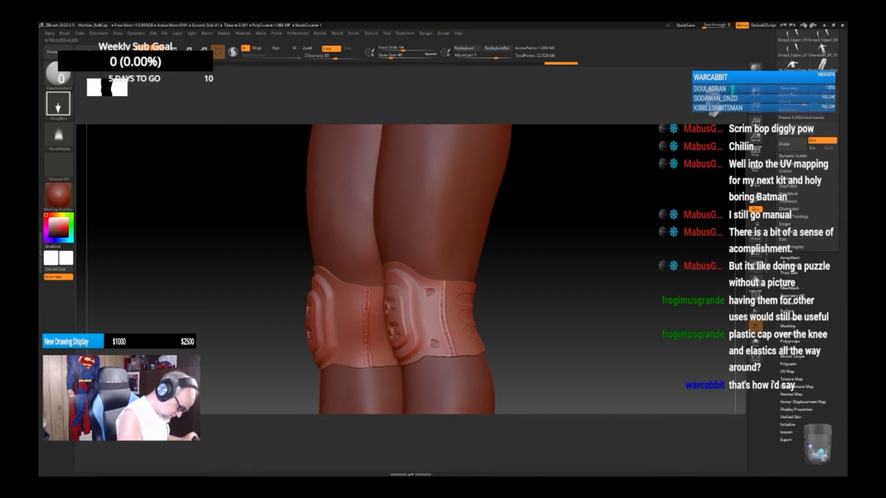
pyautogui.click(437, 313)
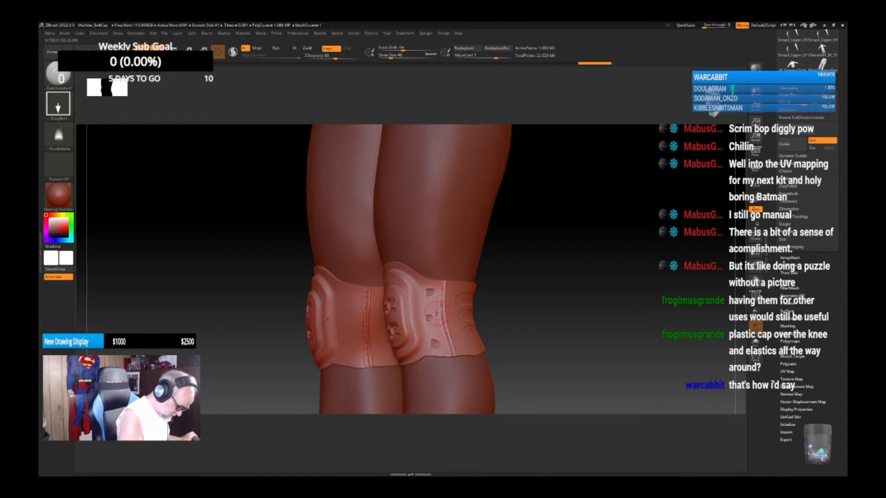
pyautogui.hotkey('ctrl', 'z')
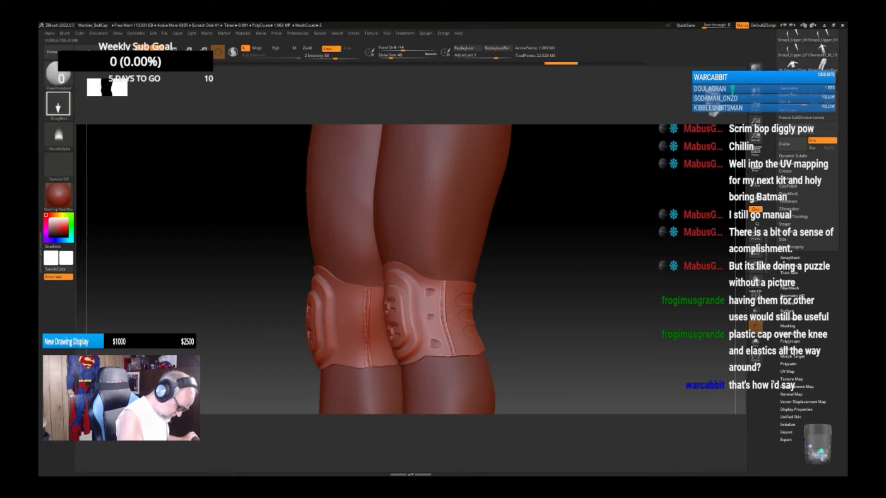
# Step: Stamp three matching notches down the inner sides of the kneepads, between the cap and the stitched seam
pyautogui.moveTo(564, 332); pyautogui.dragTo(518, 329)
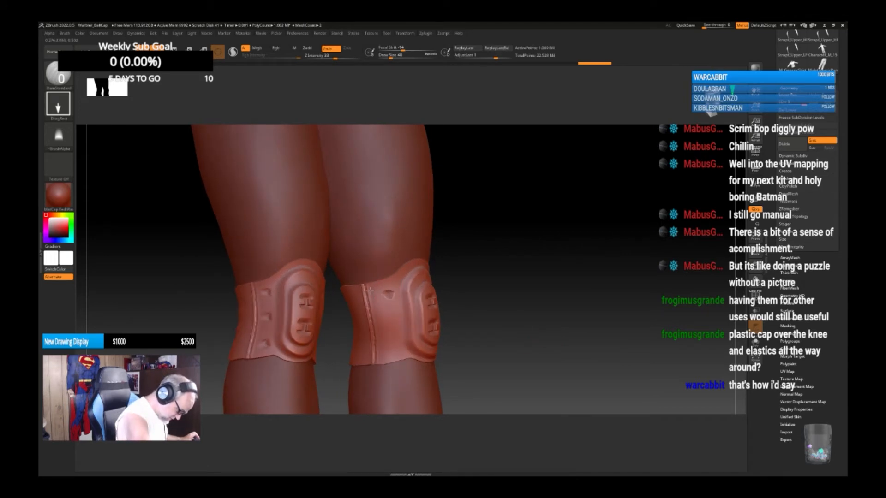
pyautogui.moveTo(369, 290); pyautogui.dragTo(369, 292)
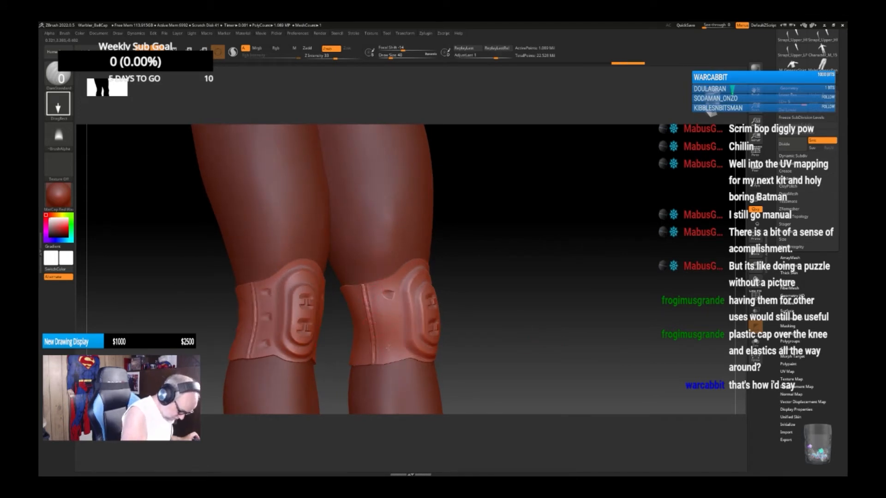
pyautogui.moveTo(376, 353); pyautogui.dragTo(375, 351)
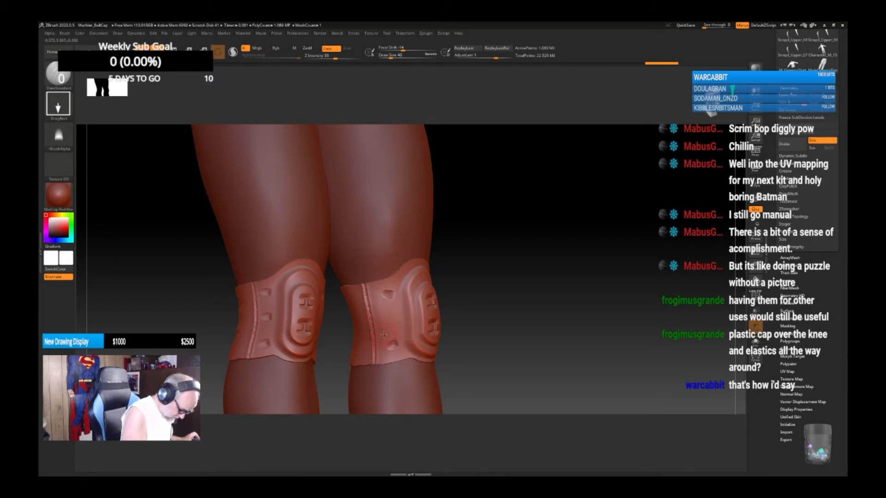
pyautogui.moveTo(392, 319); pyautogui.dragTo(372, 322)
pyautogui.moveTo(551, 330)
pyautogui.mouseDown()
pyautogui.moveTo(536, 340)
pyautogui.moveTo(541, 323)
pyautogui.moveTo(556, 320)
pyautogui.moveTo(533, 346)
pyautogui.mouseUp()
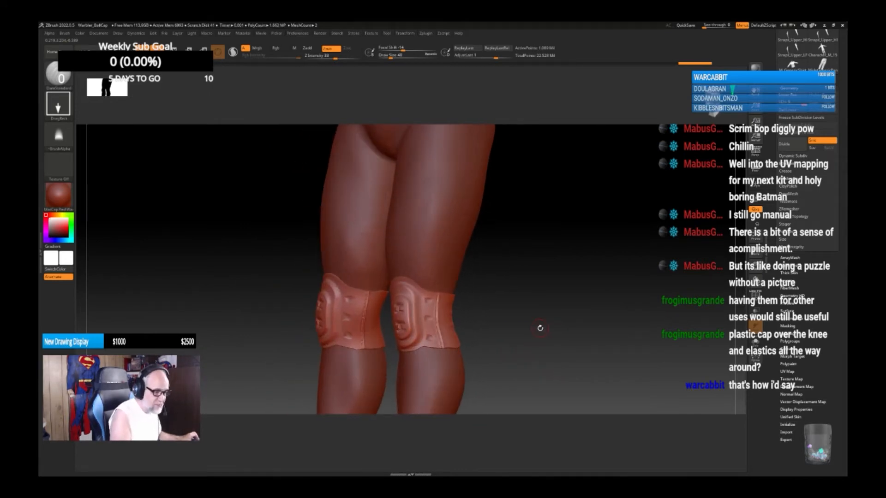
pyautogui.moveTo(500, 303); pyautogui.dragTo(510, 298)
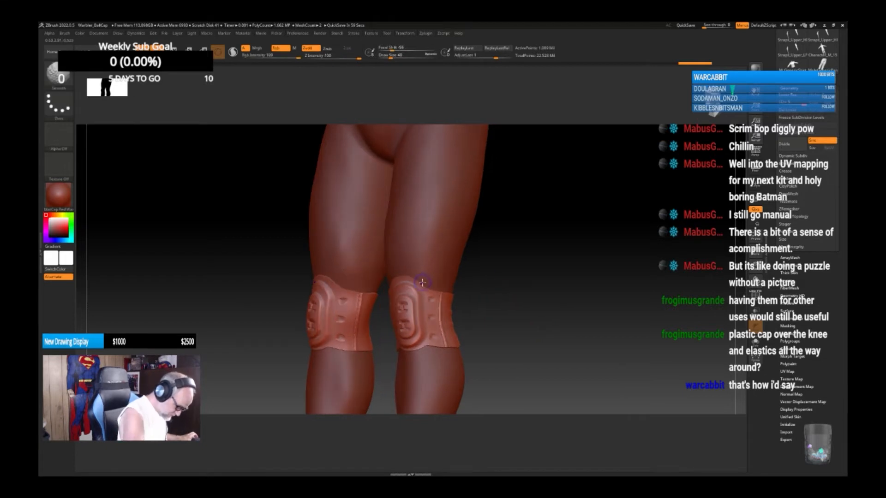
# Step: Smooth the upper and lower edges of the kneepads around the front, sides and back
pyautogui.keyDown('shift'); pyautogui.moveTo(420, 283); pyautogui.dragTo(411, 271); pyautogui.keyUp('shift')
pyautogui.moveTo(498, 259); pyautogui.dragTo(544, 257)
pyautogui.moveTo(412, 278)
pyautogui.keyDown('shift'); pyautogui.mouseDown()
pyautogui.moveTo(374, 293)
pyautogui.moveTo(533, 241)
pyautogui.mouseUp(); pyautogui.keyUp('shift')
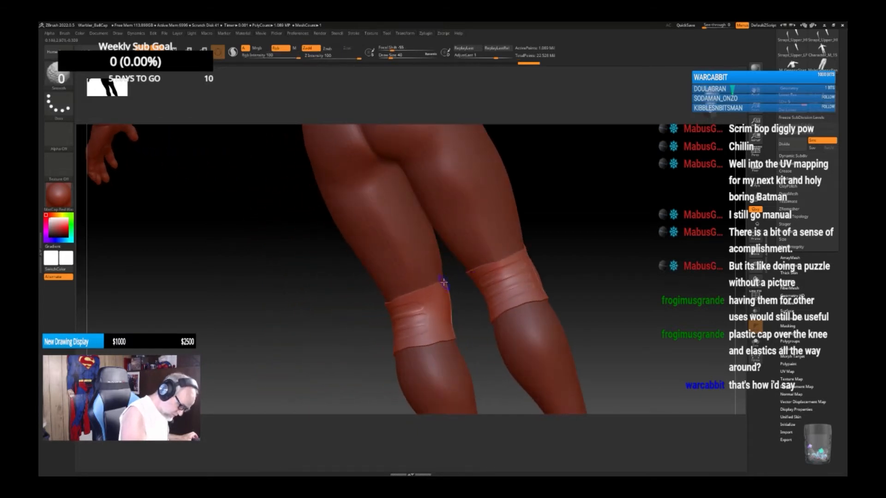
pyautogui.keyDown('shift'); pyautogui.moveTo(423, 289); pyautogui.dragTo(418, 291); pyautogui.keyUp('shift')
pyautogui.moveTo(463, 309); pyautogui.dragTo(501, 304)
pyautogui.keyDown('shift'); pyautogui.moveTo(415, 299); pyautogui.dragTo(404, 299); pyautogui.keyUp('shift')
pyautogui.moveTo(422, 352)
pyautogui.keyDown('shift'); pyautogui.mouseDown()
pyautogui.moveTo(449, 342)
pyautogui.moveTo(425, 350)
pyautogui.mouseUp(); pyautogui.keyUp('shift')
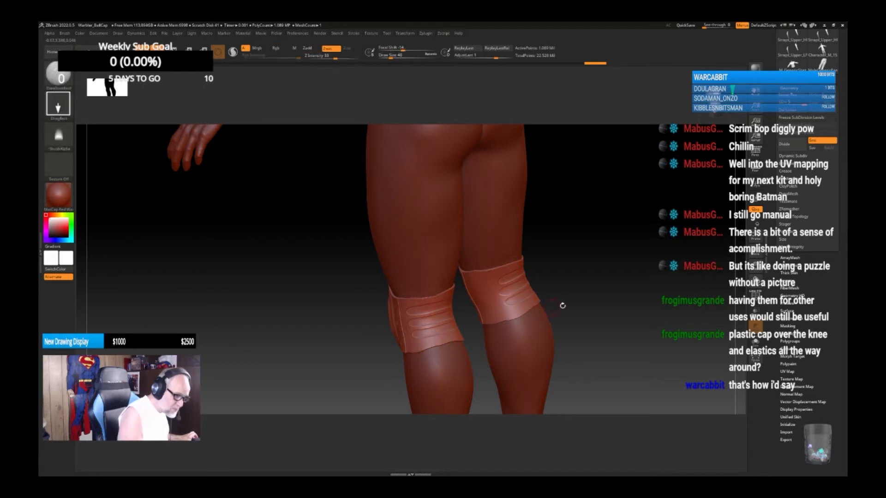
pyautogui.moveTo(562, 305); pyautogui.dragTo(599, 295)
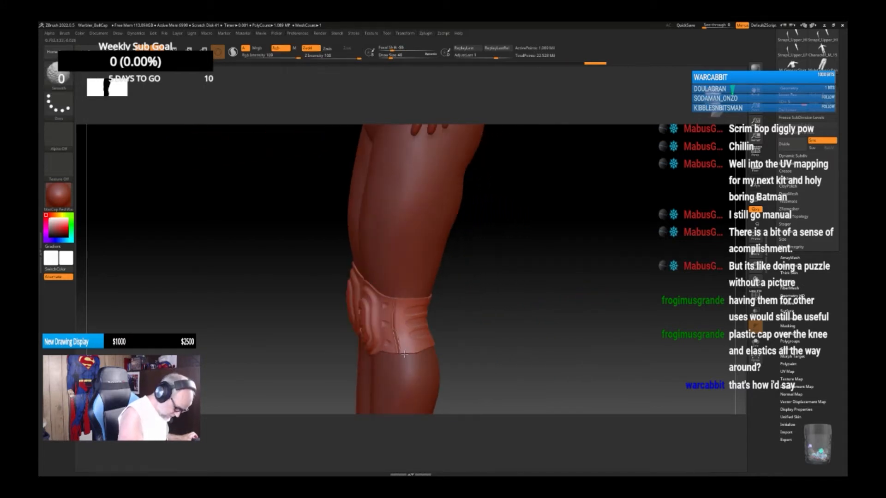
pyautogui.keyDown('shift'); pyautogui.moveTo(404, 355); pyautogui.dragTo(410, 353); pyautogui.keyUp('shift')
pyautogui.moveTo(456, 337)
pyautogui.mouseDown()
pyautogui.moveTo(531, 312)
pyautogui.moveTo(449, 344)
pyautogui.mouseUp()
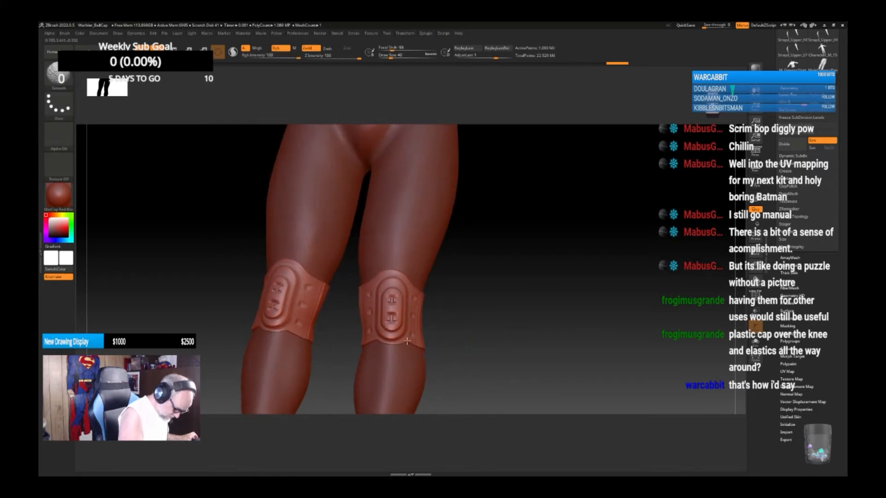
pyautogui.keyDown('shift'); pyautogui.moveTo(378, 341); pyautogui.dragTo(367, 344); pyautogui.keyUp('shift')
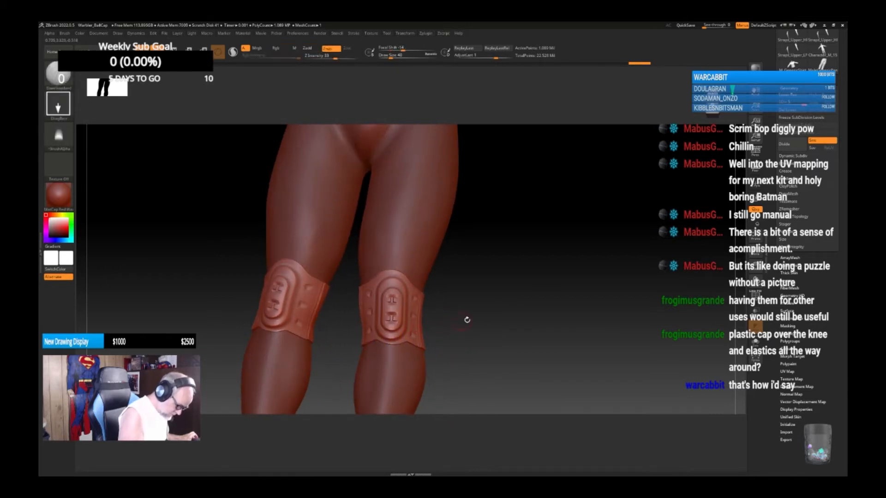
# Step: Choose the round crosshair-like shape from the Mech_Alphas_Set images as the brush alpha for the kneepad backs
pyautogui.moveTo(503, 337); pyautogui.dragTo(510, 307)
pyautogui.moveTo(497, 347); pyautogui.dragTo(513, 357)
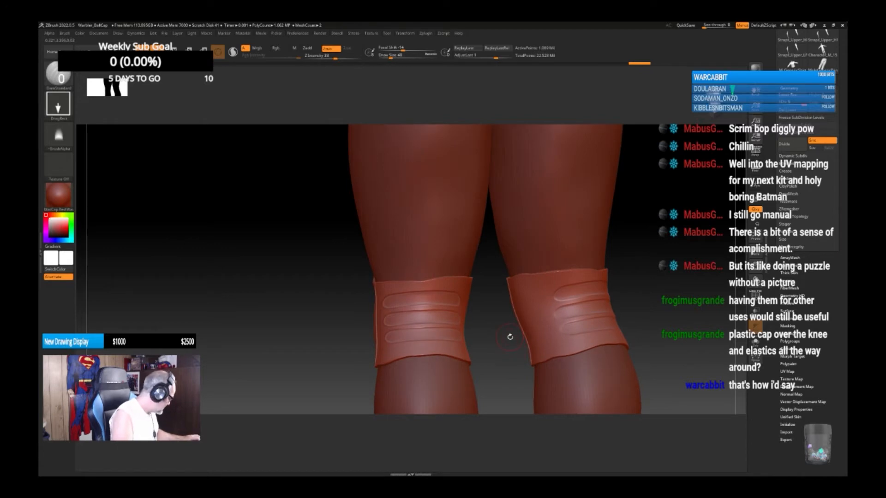
pyautogui.press('b')
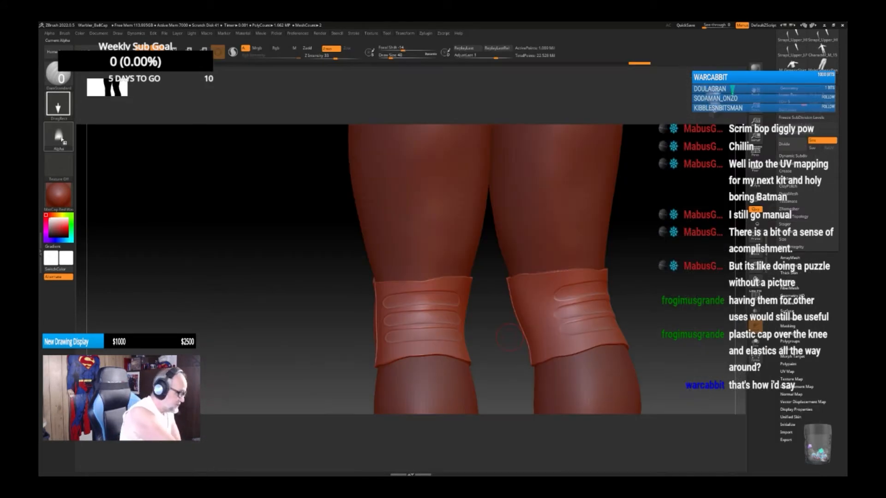
pyautogui.click(62, 141)
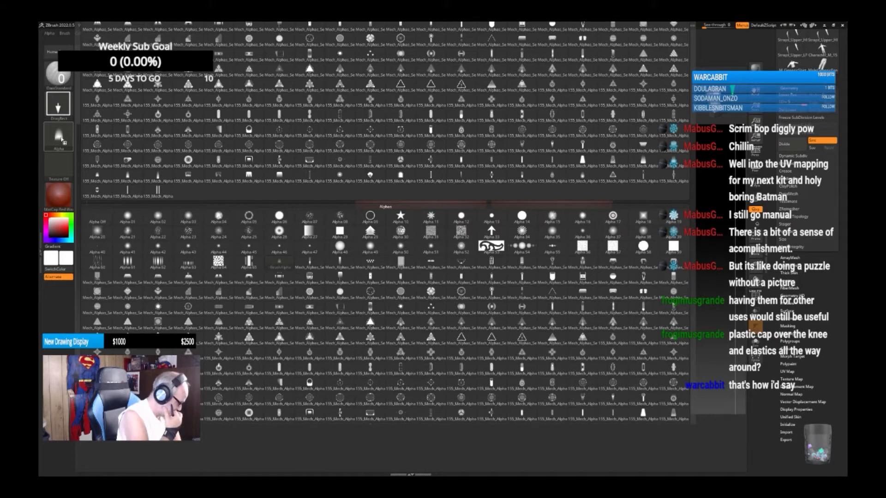
pyautogui.click(97, 306)
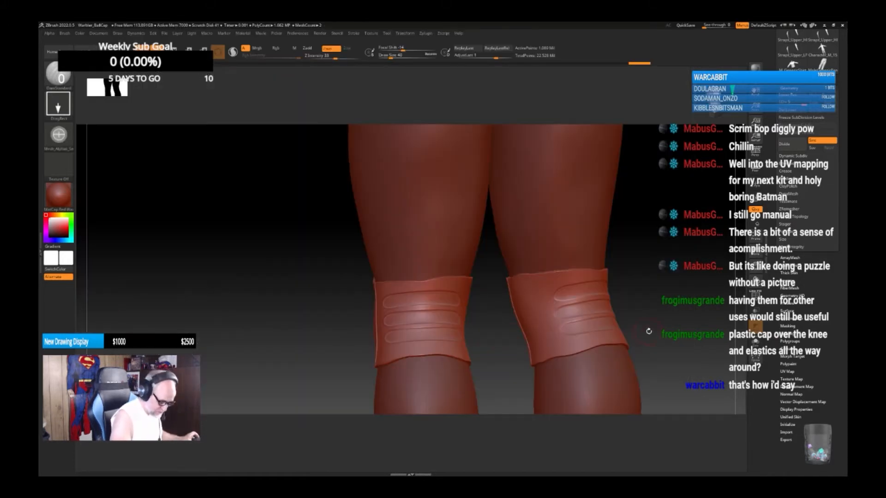
pyautogui.moveTo(654, 320); pyautogui.dragTo(408, 352)
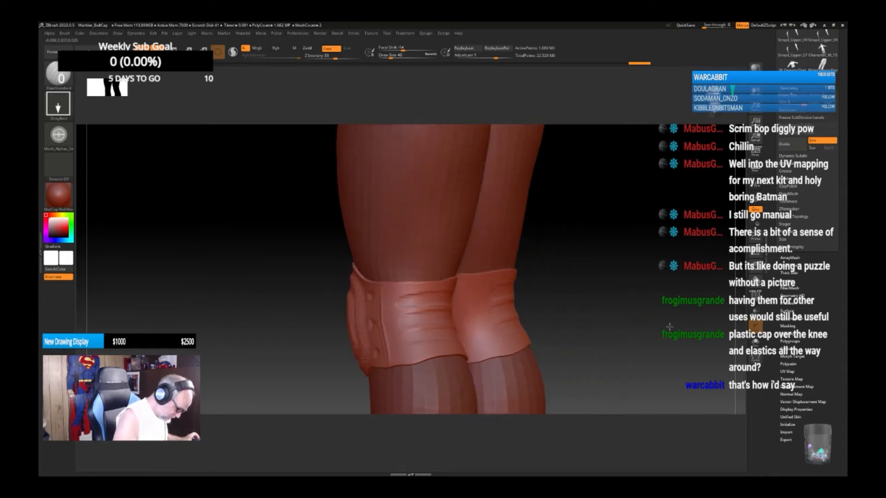
pyautogui.click(412, 362)
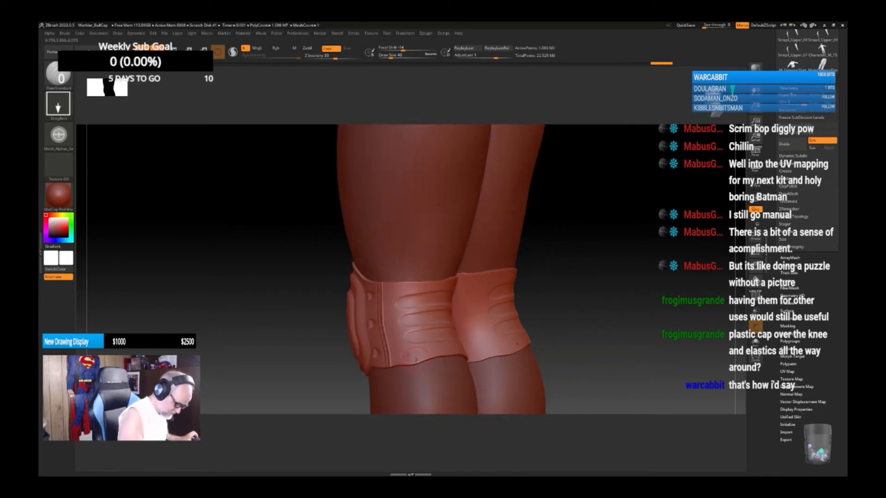
pyautogui.hotkey('ctrl', 'z')
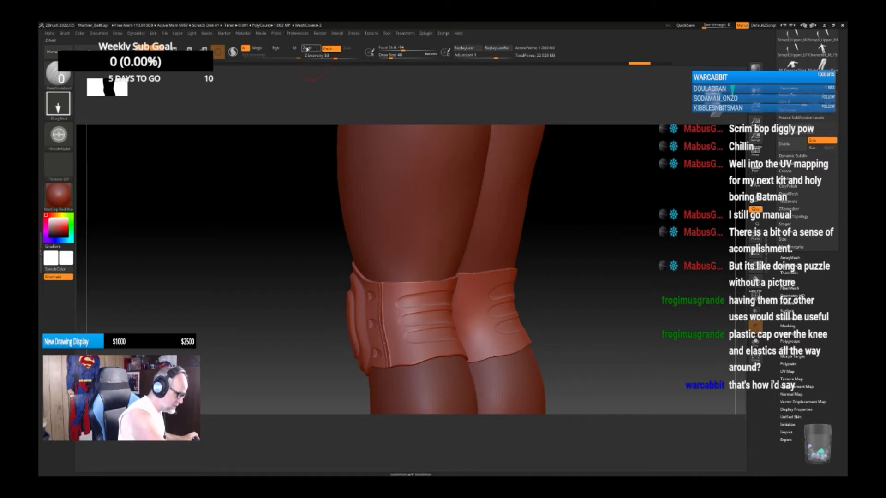
# Step: Stamp raised round rivets beside the kneepads' side seams near the upper and lower edges, and undo the last stamp
pyautogui.click(310, 49)
pyautogui.moveTo(541, 305); pyautogui.dragTo(546, 309)
pyautogui.click(402, 361)
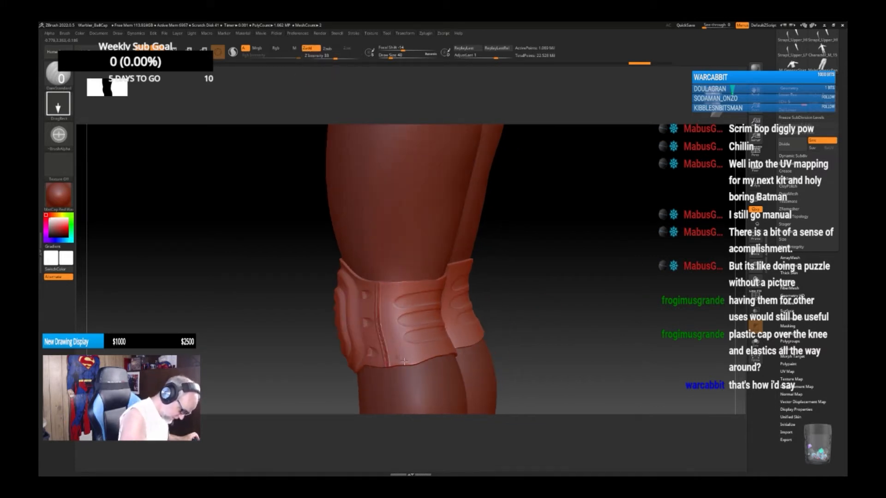
pyautogui.click(395, 295)
pyautogui.moveTo(614, 306); pyautogui.dragTo(544, 306)
pyautogui.moveTo(453, 282); pyautogui.dragTo(457, 290)
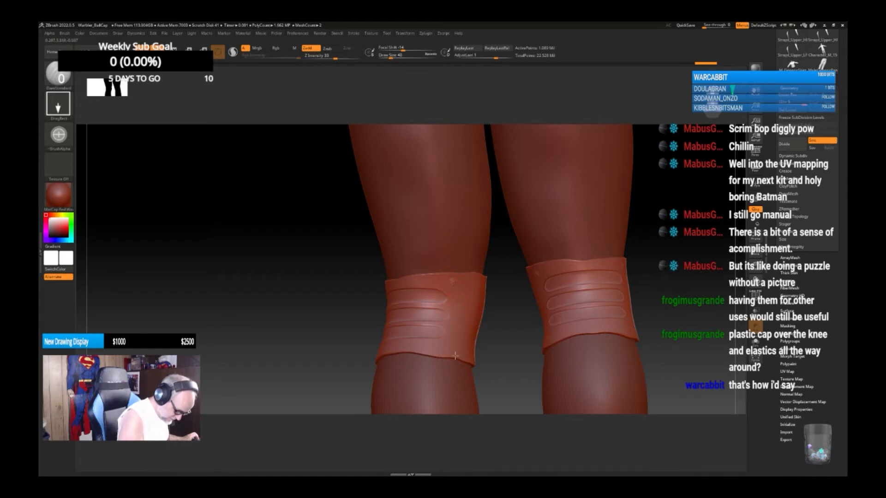
pyautogui.hotkey('ctrl', 'z')
# Step: Delete the old low-poly kneepads subtool
pyautogui.moveTo(519, 374)
pyautogui.mouseDown()
pyautogui.moveTo(514, 378)
pyautogui.moveTo(608, 323)
pyautogui.moveTo(568, 346)
pyautogui.moveTo(579, 349)
pyautogui.moveTo(548, 358)
pyautogui.moveTo(554, 320)
pyautogui.moveTo(552, 337)
pyautogui.moveTo(564, 335)
pyautogui.mouseUp()
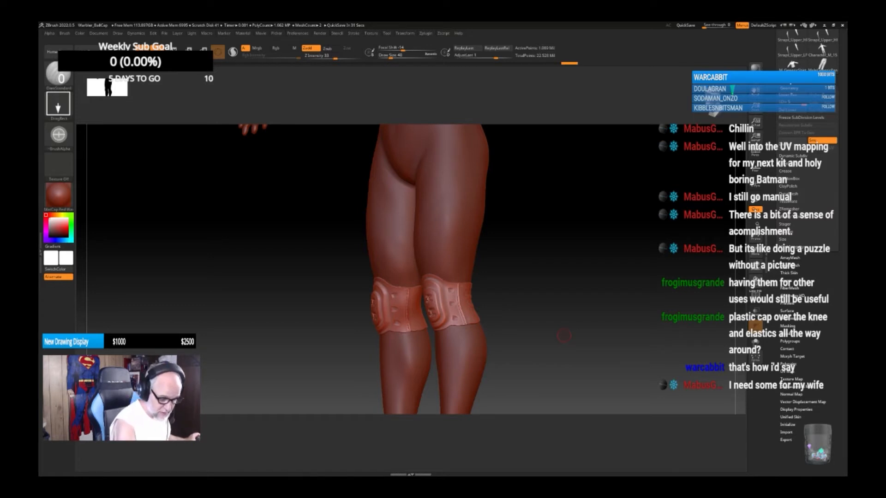
pyautogui.press('n')
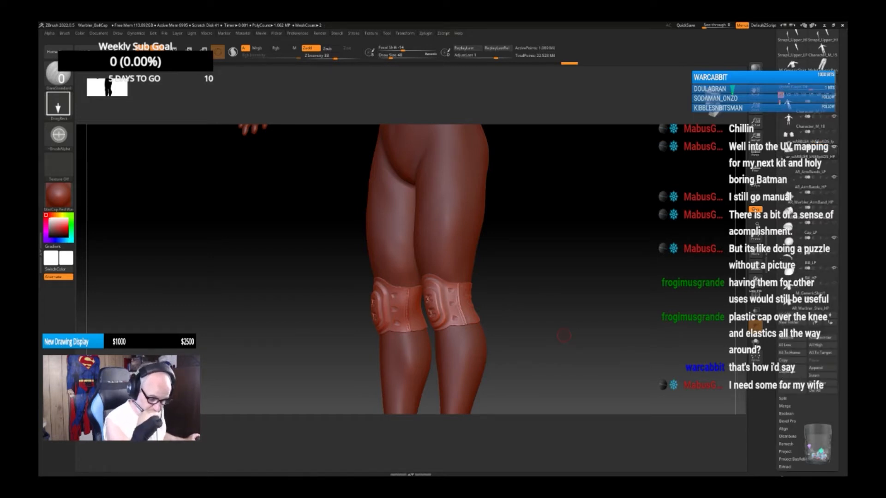
pyautogui.click(834, 136)
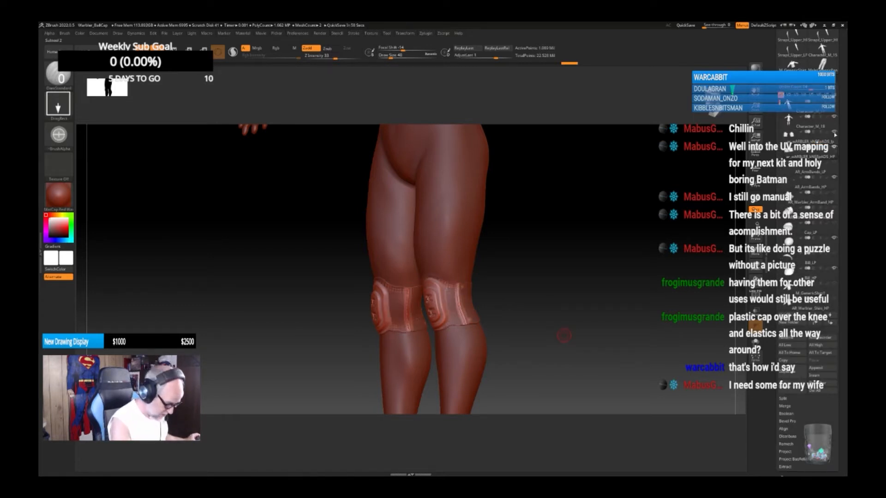
pyautogui.click(833, 128)
pyautogui.moveTo(564, 335); pyautogui.dragTo(550, 326)
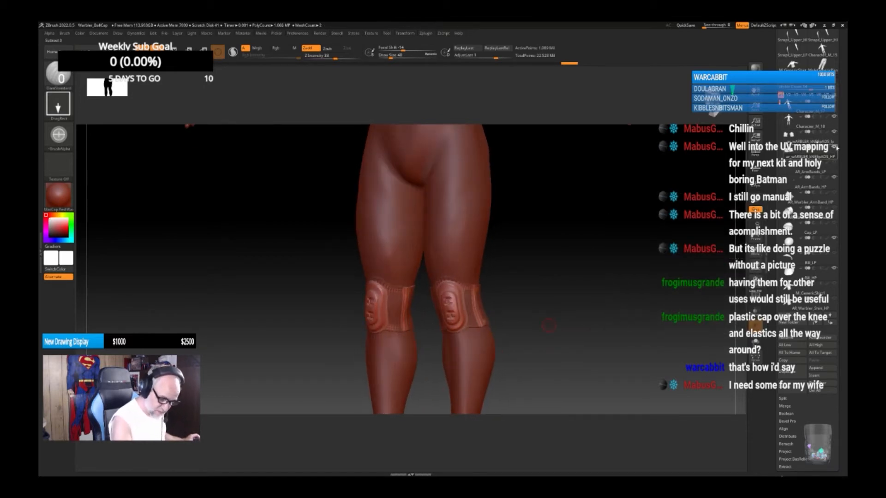
pyautogui.click(824, 141)
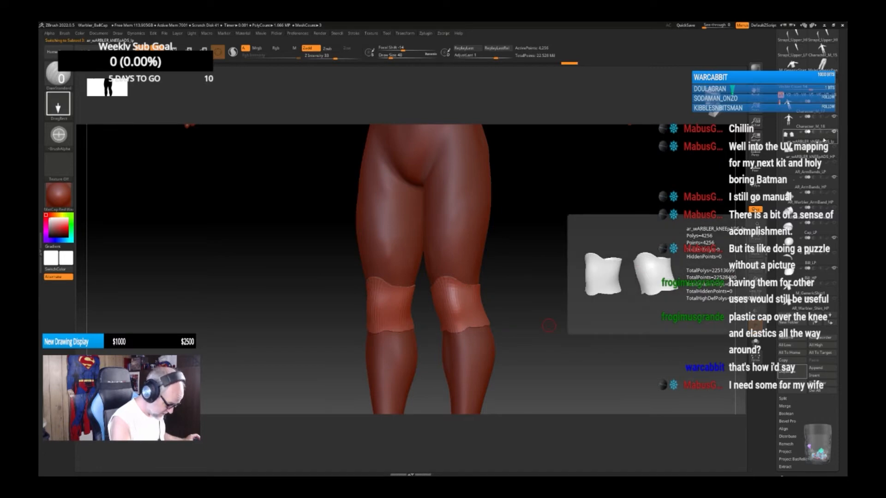
pyautogui.click(826, 156)
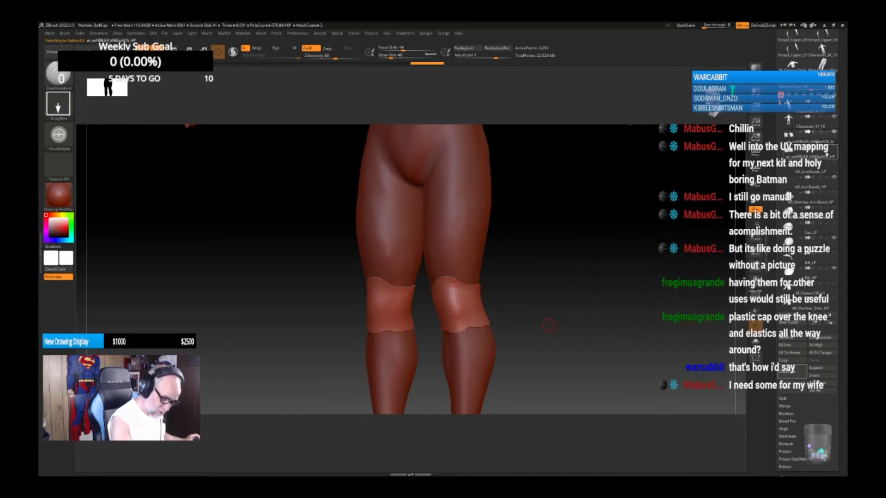
pyautogui.click(832, 140)
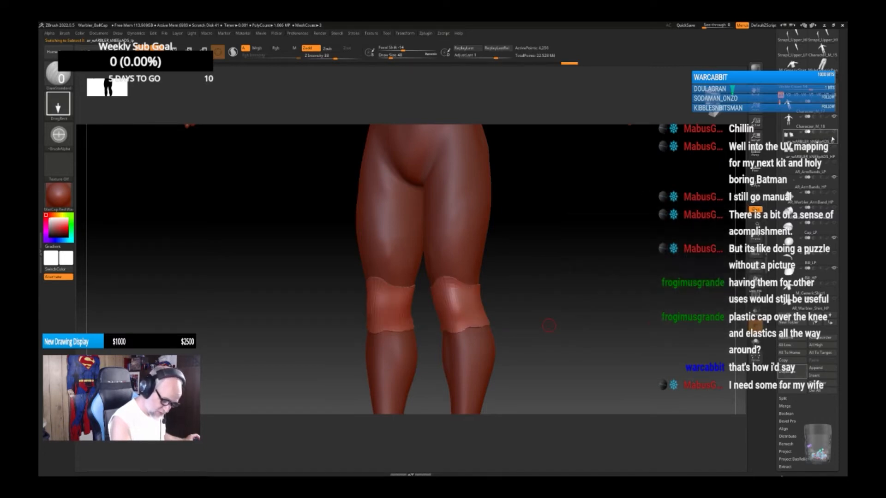
pyautogui.click(791, 386)
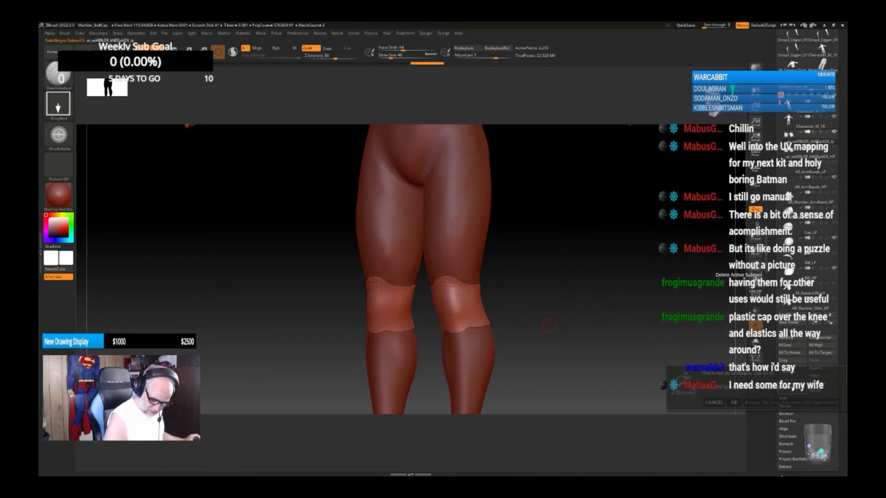
pyautogui.click(737, 399)
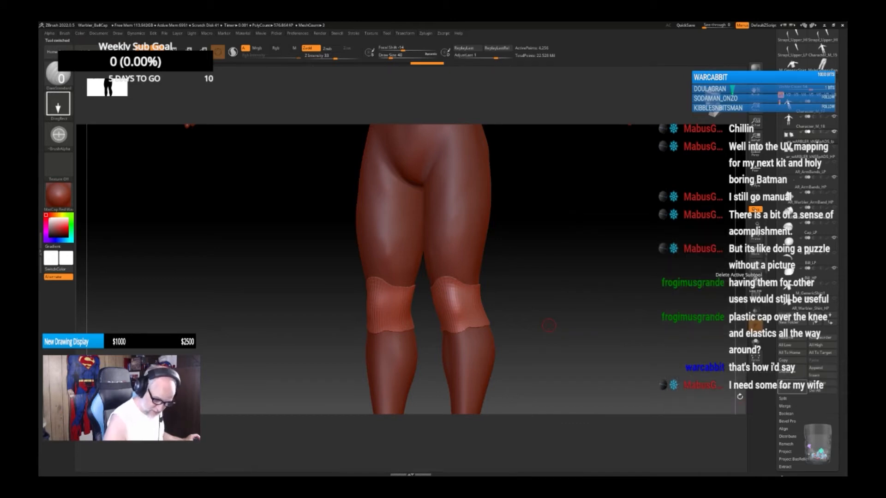
# Step: Duplicate the high-poly kneepads subtool and rename the copy with the ending _LP in place of _HP1
pyautogui.click(832, 133)
pyautogui.click(784, 368)
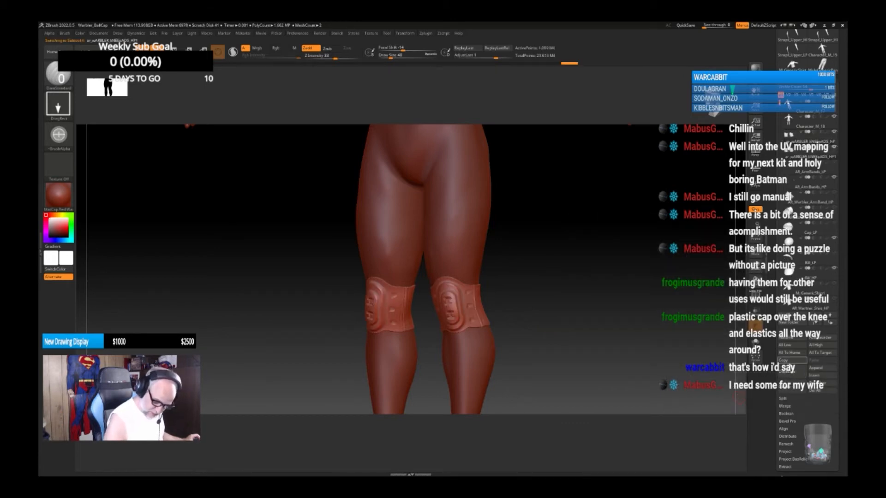
pyautogui.click(785, 338)
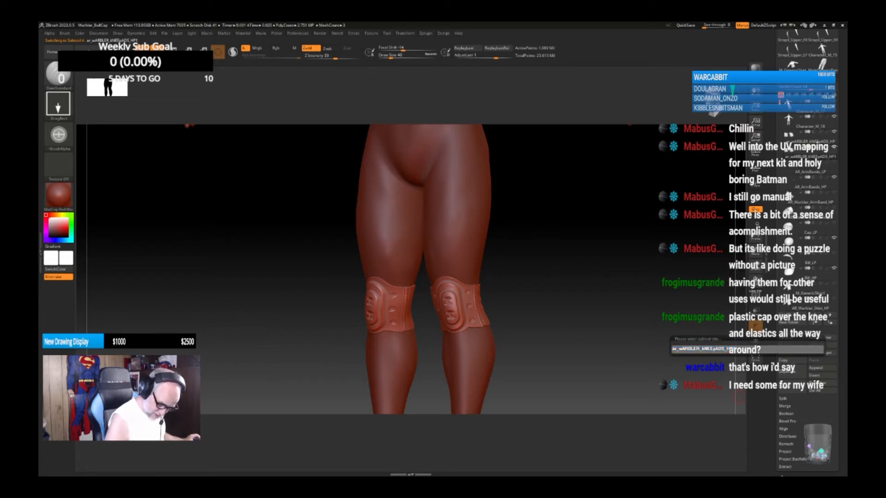
pyautogui.press('BackSpace')
pyautogui.press('BackSpace')
pyautogui.press('BackSpace')
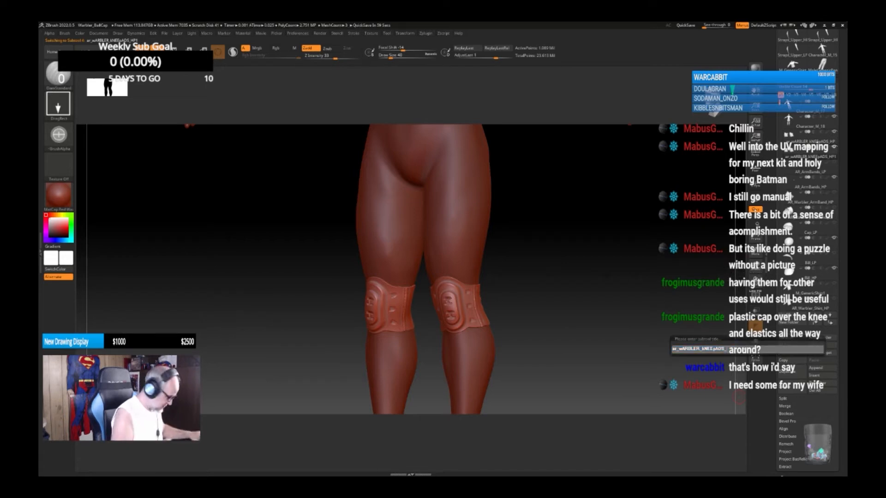
pyautogui.write('L')
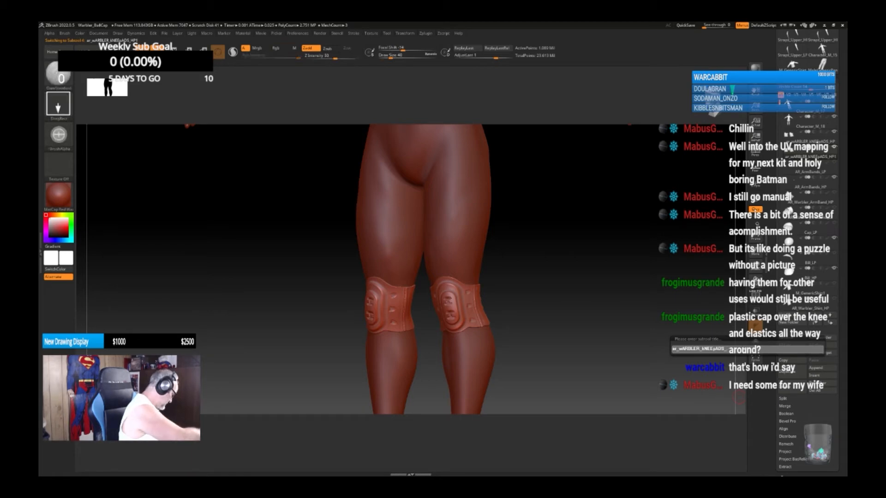
pyautogui.write('P')
pyautogui.press('Return')
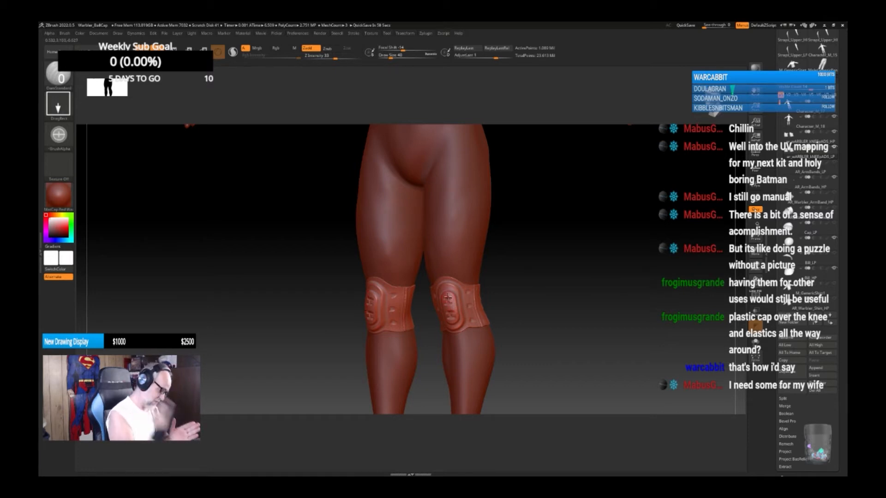
pyautogui.moveTo(558, 320)
pyautogui.mouseDown()
pyautogui.moveTo(546, 320)
pyautogui.moveTo(549, 337)
pyautogui.moveTo(553, 330)
pyautogui.mouseUp()
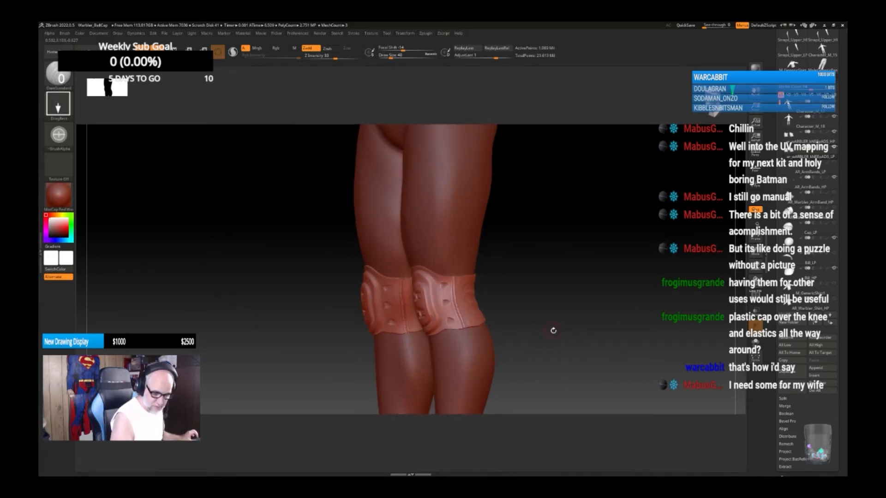
pyautogui.moveTo(830, 155)
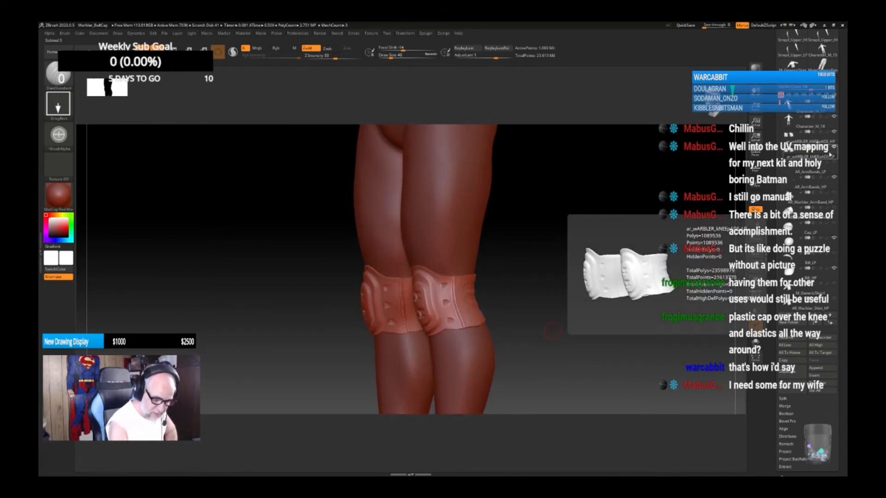
# Step: Hide the high-poly kneepads subtool and run ZRemesher on the low-poly kneepads with the Half density option
pyautogui.click(833, 147)
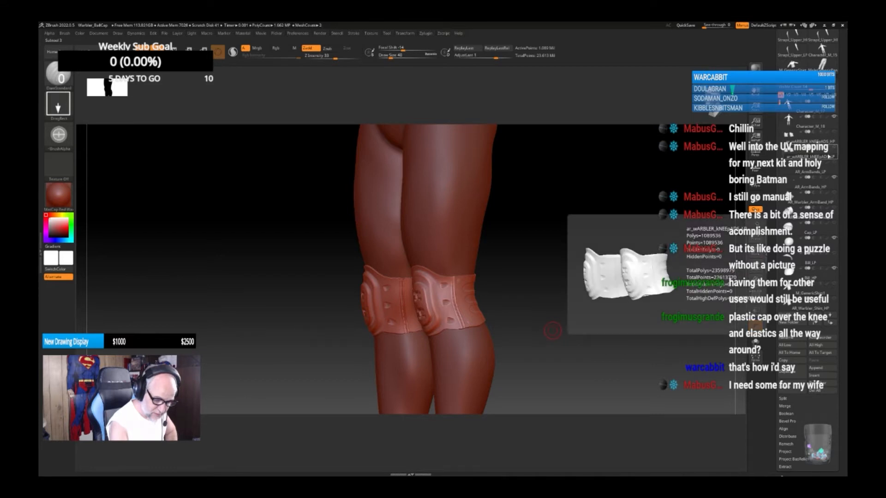
pyautogui.click(790, 79)
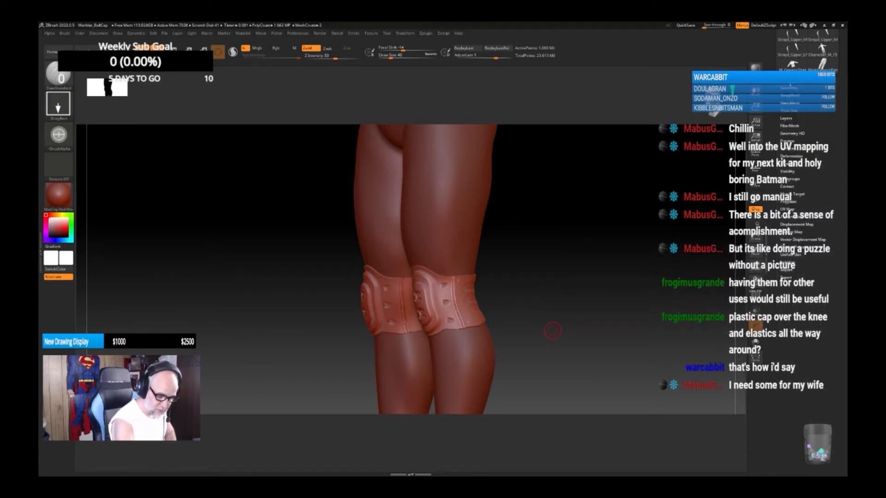
pyautogui.moveTo(791, 88); pyautogui.dragTo(791, 86)
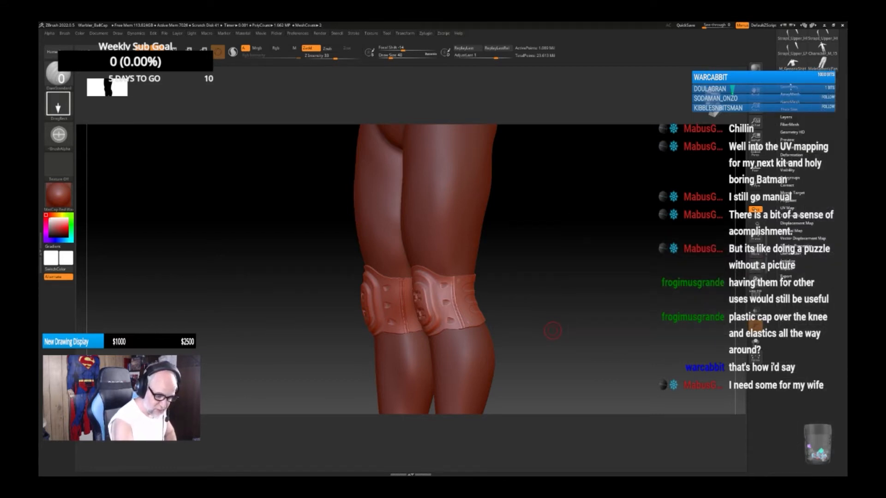
pyautogui.click(790, 87)
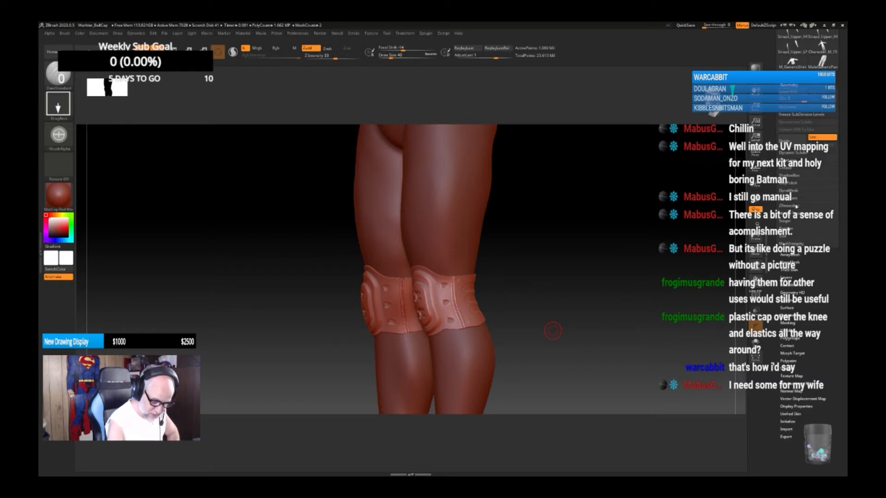
pyautogui.click(795, 207)
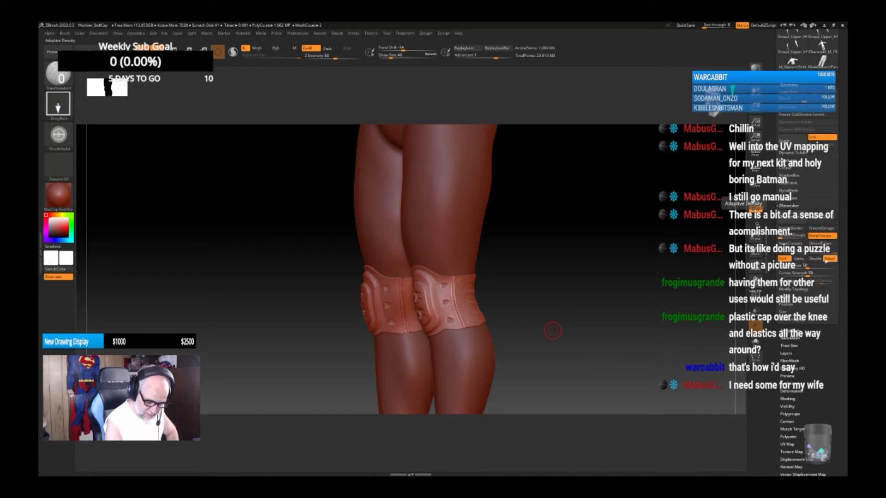
pyautogui.click(790, 207)
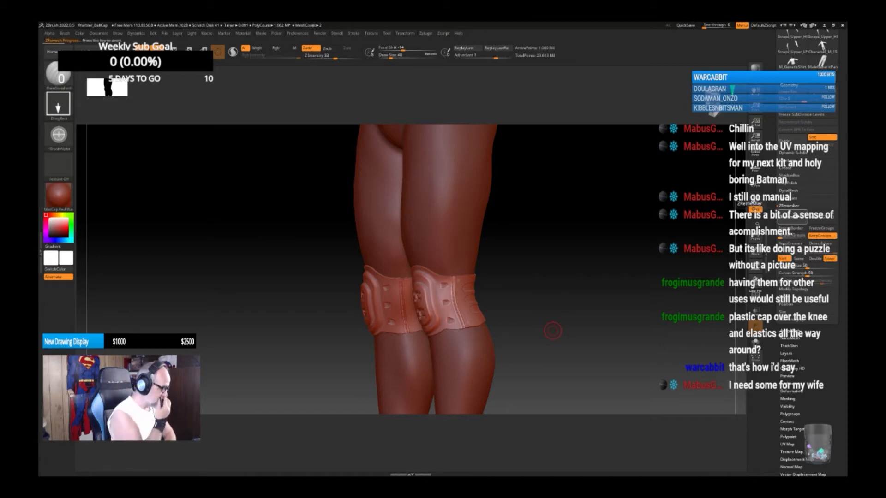
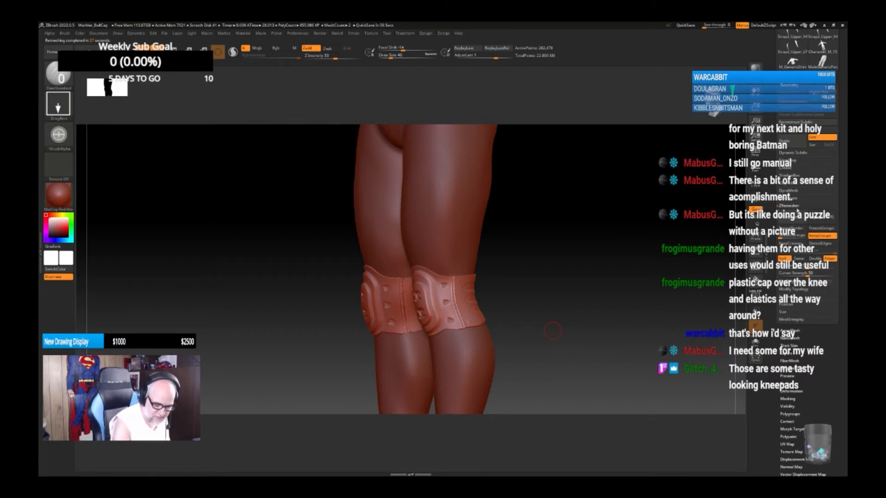
# Step: Repeat ZRemesher at Half density on the low-poly kneepads until the surface details are reduced to a coarse mesh
pyautogui.click(789, 206)
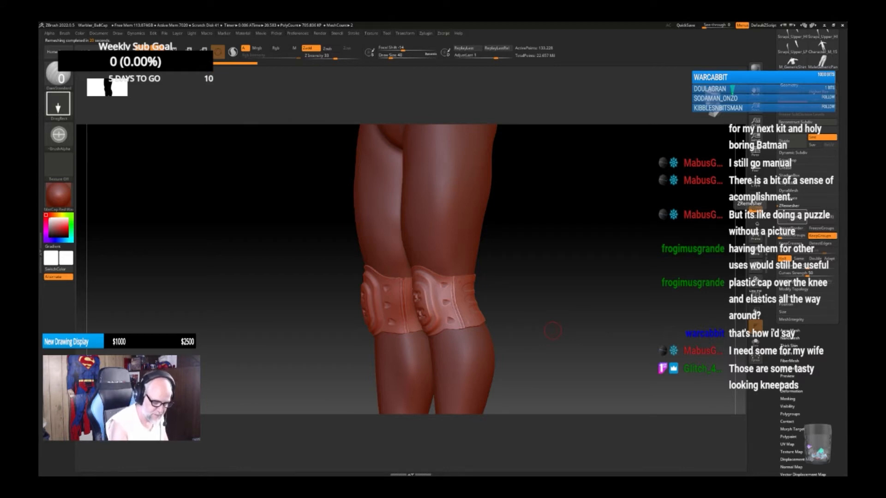
pyautogui.click(795, 220)
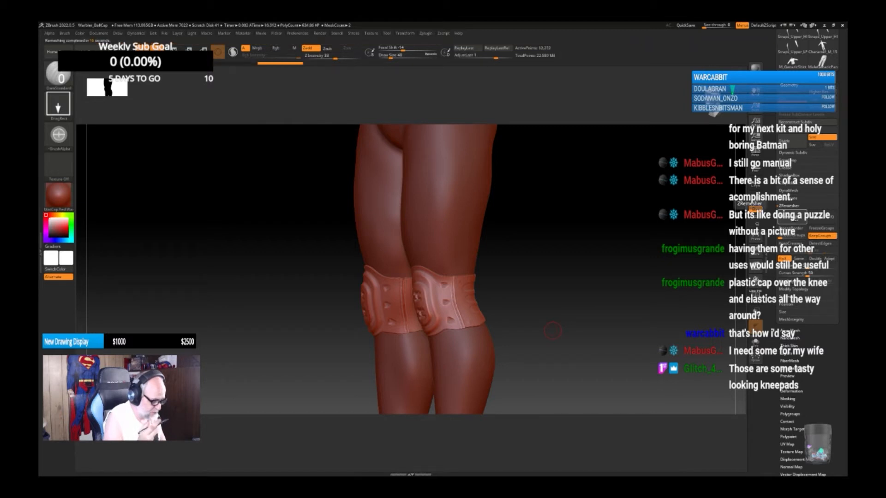
pyautogui.click(793, 220)
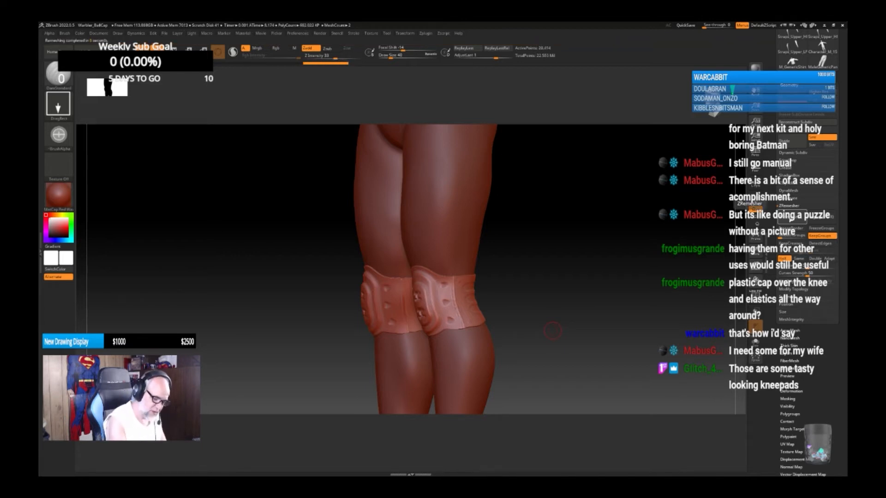
pyautogui.click(791, 219)
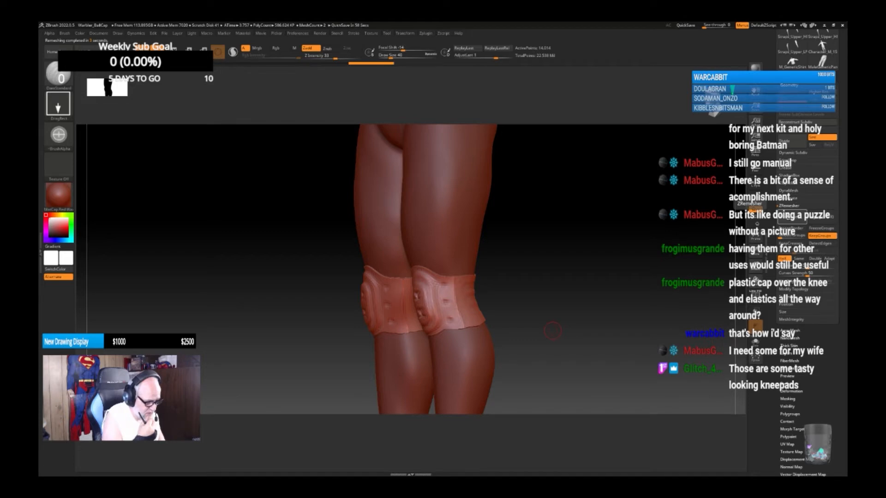
pyautogui.click(792, 220)
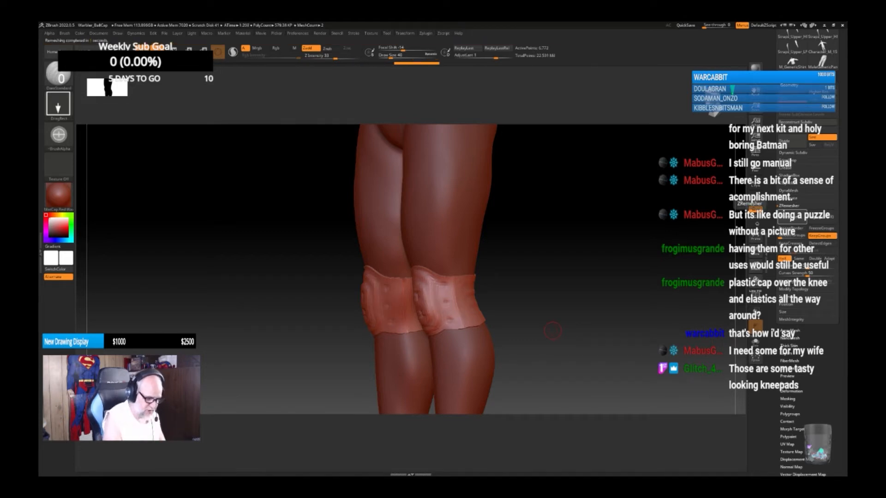
pyautogui.click(796, 222)
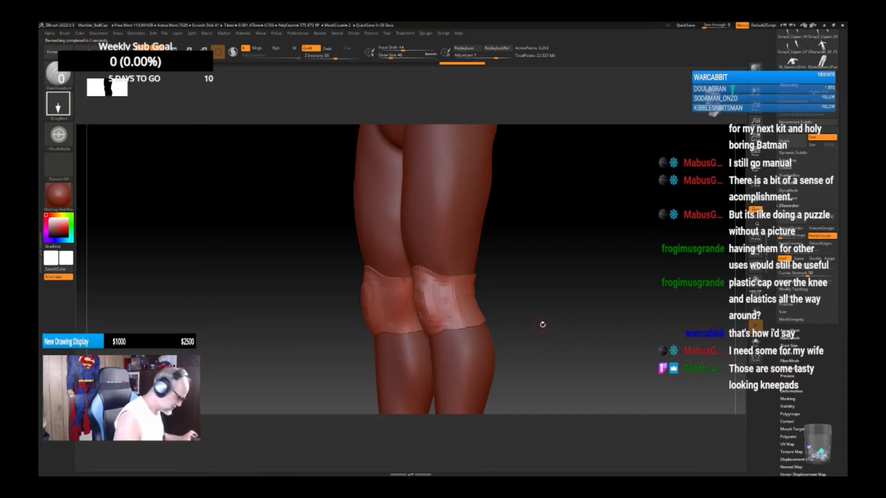
# Step: Show the high-poly kneepads and the cap on the full figure, using the low-detail body
pyautogui.click(806, 78)
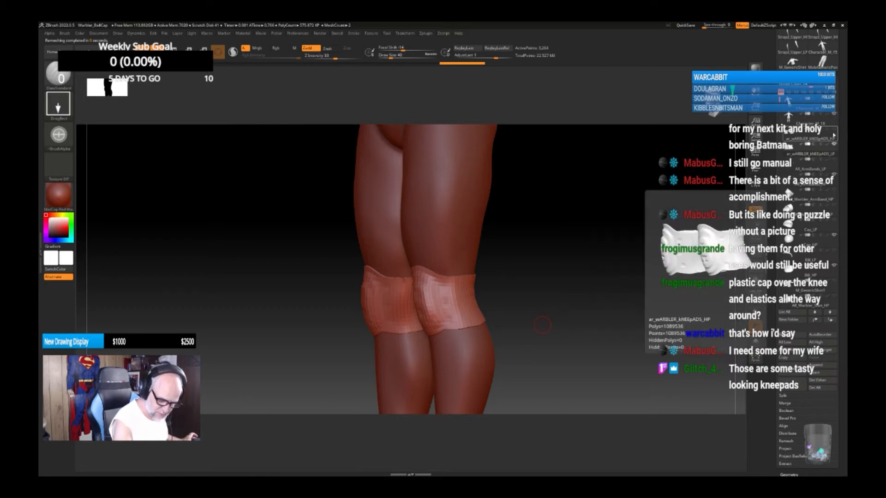
pyautogui.click(833, 136)
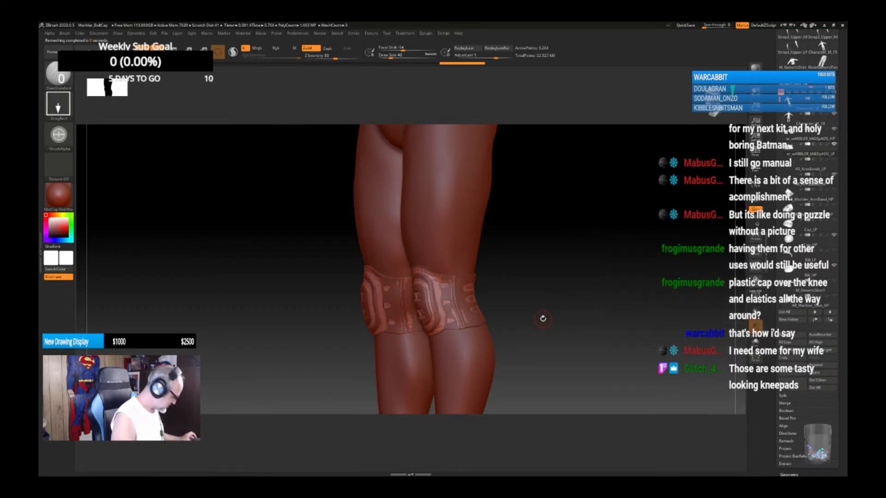
pyautogui.moveTo(535, 328)
pyautogui.mouseDown()
pyautogui.moveTo(544, 318)
pyautogui.moveTo(595, 329)
pyautogui.moveTo(560, 344)
pyautogui.moveTo(589, 341)
pyautogui.moveTo(589, 316)
pyautogui.moveTo(587, 328)
pyautogui.moveTo(611, 331)
pyautogui.moveTo(588, 332)
pyautogui.moveTo(591, 303)
pyautogui.moveTo(575, 343)
pyautogui.moveTo(571, 313)
pyautogui.moveTo(564, 352)
pyautogui.moveTo(568, 336)
pyautogui.mouseUp()
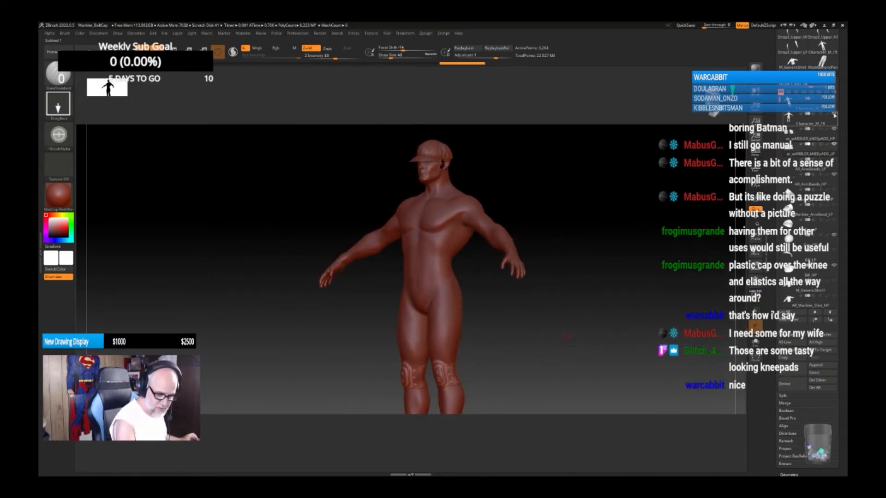
pyautogui.hotkey('shift', 'd')
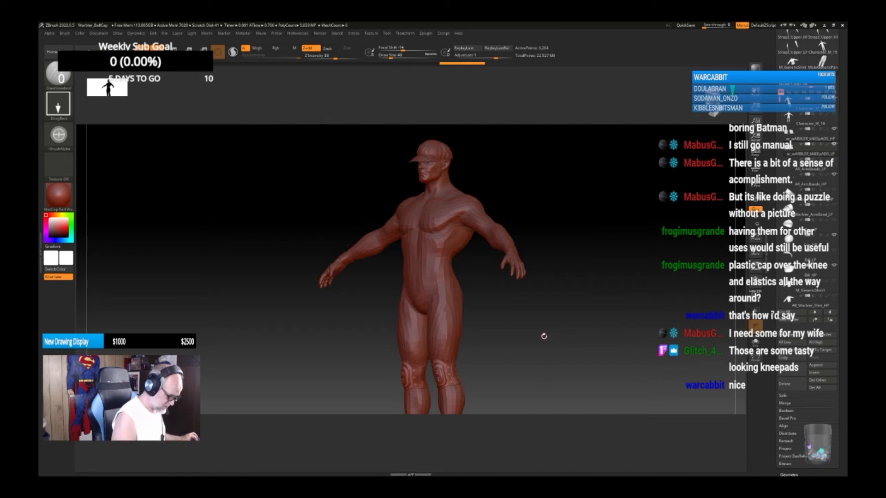
pyautogui.moveTo(544, 337)
pyautogui.keyDown('alt'); pyautogui.mouseDown()
pyautogui.moveTo(547, 326)
pyautogui.moveTo(566, 339)
pyautogui.moveTo(559, 343)
pyautogui.mouseUp(); pyautogui.keyUp('alt')
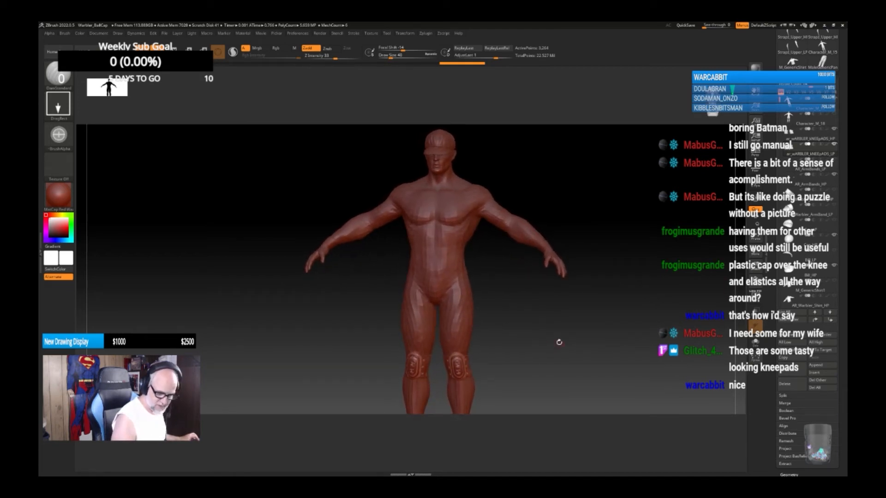
# Step: Show the high-poly Warbler armband and examine how it sits on the upper arm of the full figure
pyautogui.moveTo(835, 193)
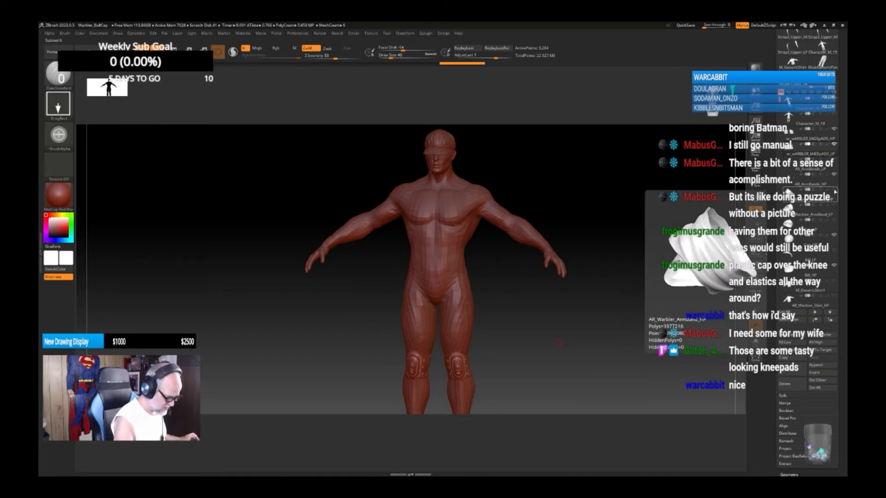
pyautogui.click(835, 184)
pyautogui.keyDown('alt'); pyautogui.moveTo(517, 298); pyautogui.dragTo(524, 331); pyautogui.keyUp('alt')
pyautogui.keyDown('alt'); pyautogui.moveTo(383, 202); pyautogui.dragTo(486, 288); pyautogui.keyUp('alt')
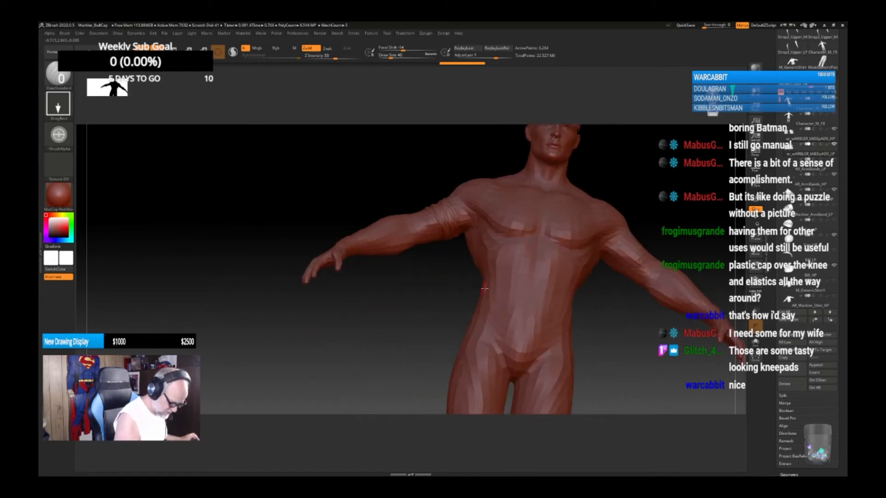
pyautogui.keyDown('alt'); pyautogui.moveTo(608, 343); pyautogui.dragTo(565, 228); pyautogui.keyUp('alt')
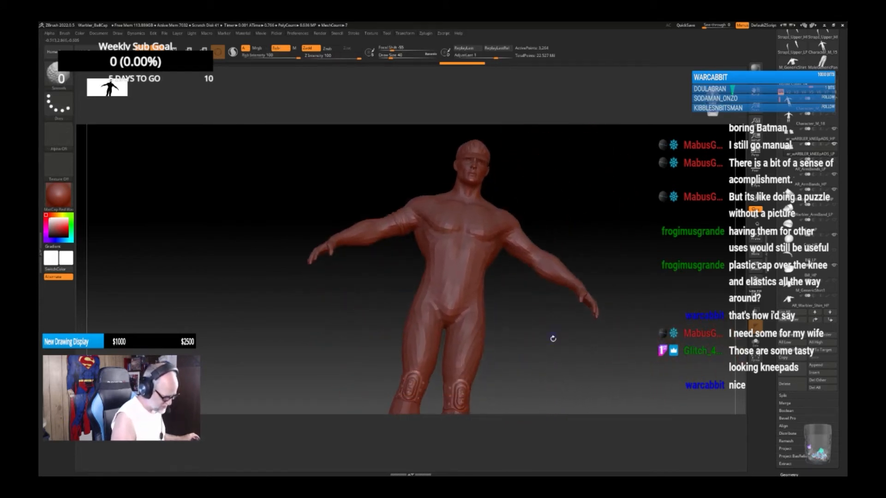
pyautogui.moveTo(552, 344)
pyautogui.mouseDown()
pyautogui.moveTo(560, 343)
pyautogui.moveTo(494, 355)
pyautogui.moveTo(561, 348)
pyautogui.moveTo(541, 387)
pyautogui.moveTo(552, 349)
pyautogui.moveTo(547, 358)
pyautogui.moveTo(535, 350)
pyautogui.moveTo(545, 366)
pyautogui.moveTo(540, 340)
pyautogui.mouseUp()
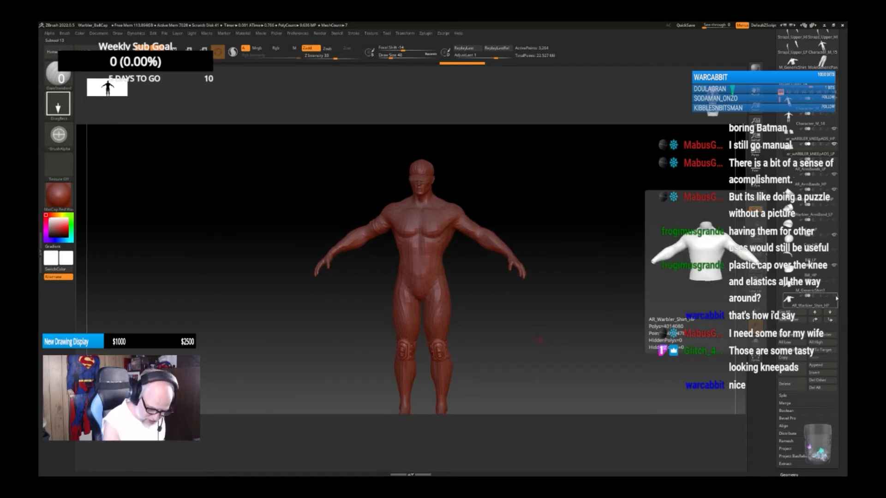
# Step: Show the high-poly Warbler shirt and shorts to review the outfit together with the kneepads
pyautogui.click(834, 293)
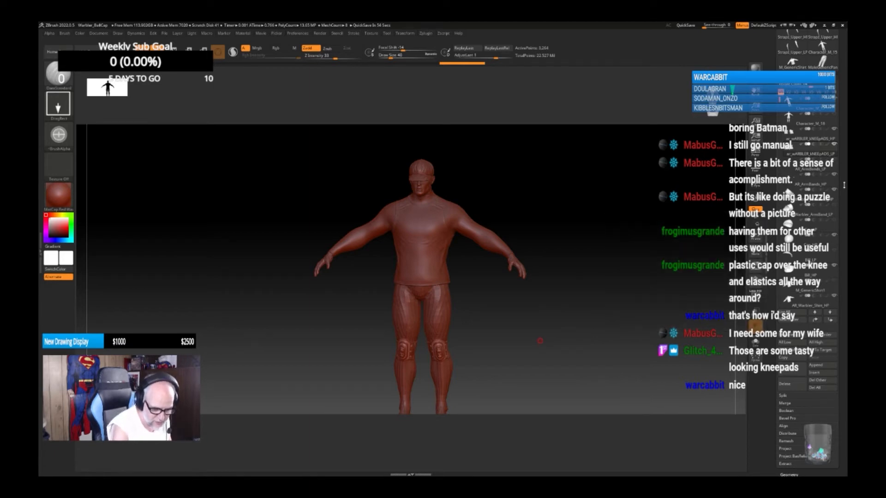
pyautogui.moveTo(841, 276); pyautogui.dragTo(841, 275)
pyautogui.moveTo(779, 99); pyautogui.dragTo(779, 122)
pyautogui.click(834, 294)
pyautogui.moveTo(836, 289)
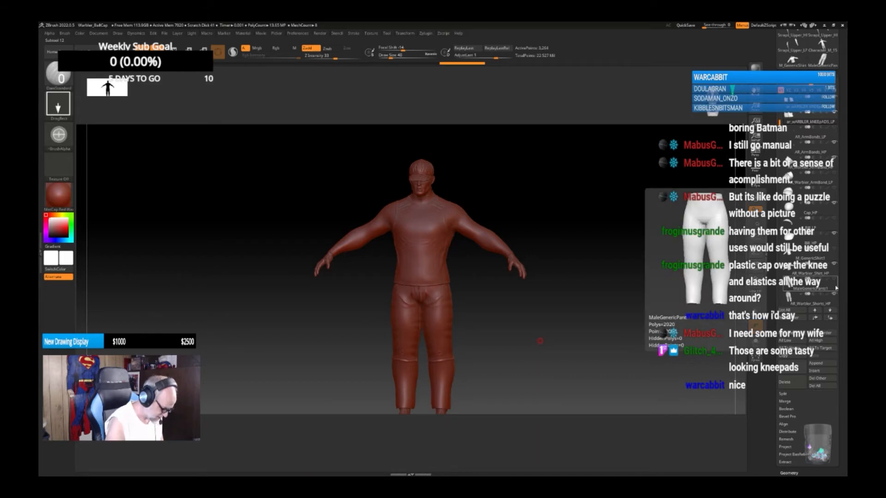
pyautogui.moveTo(502, 355); pyautogui.dragTo(517, 298)
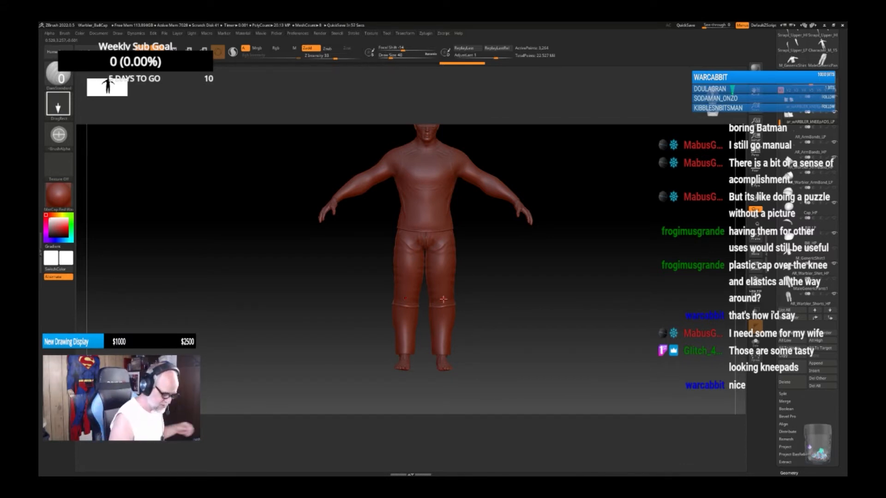
# Step: Hide the high-poly shorts and shirt to leave the kneepads exposed on the bare legs
pyautogui.click(834, 294)
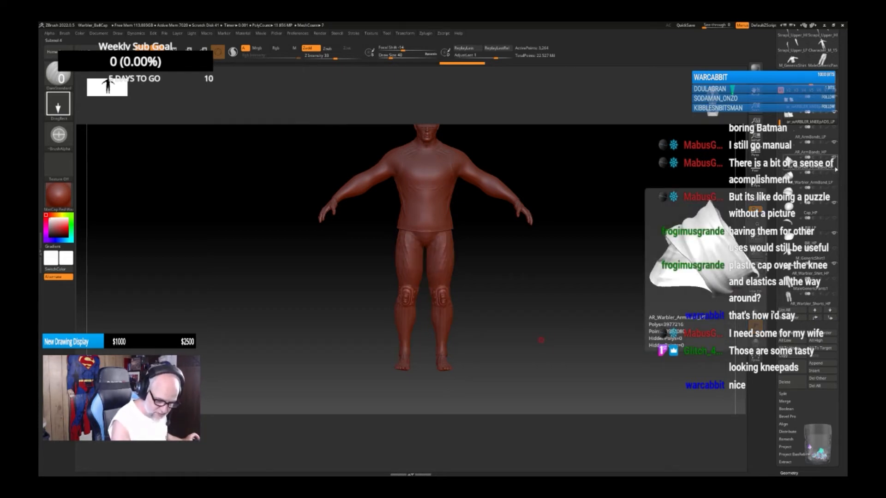
pyautogui.click(835, 264)
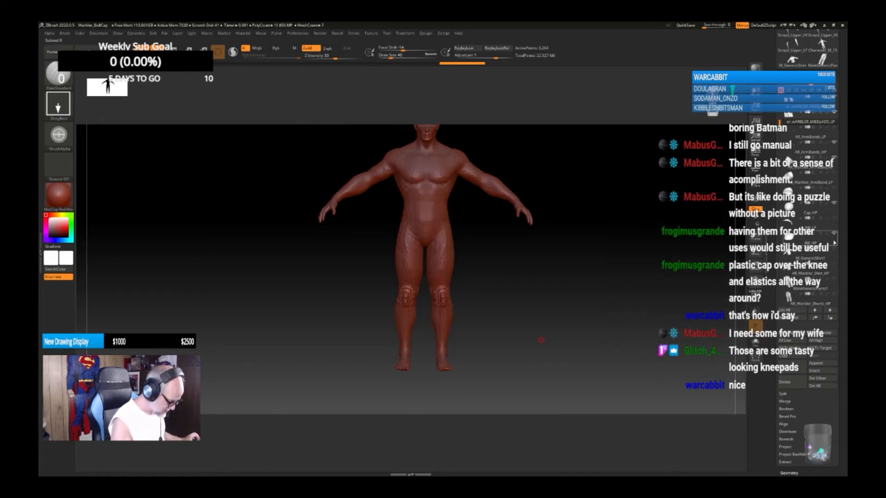
pyautogui.moveTo(538, 297)
pyautogui.keyDown('alt'); pyautogui.mouseDown()
pyautogui.moveTo(552, 319)
pyautogui.moveTo(551, 299)
pyautogui.moveTo(535, 297)
pyautogui.moveTo(540, 325)
pyautogui.moveTo(530, 322)
pyautogui.mouseUp(); pyautogui.keyUp('alt')
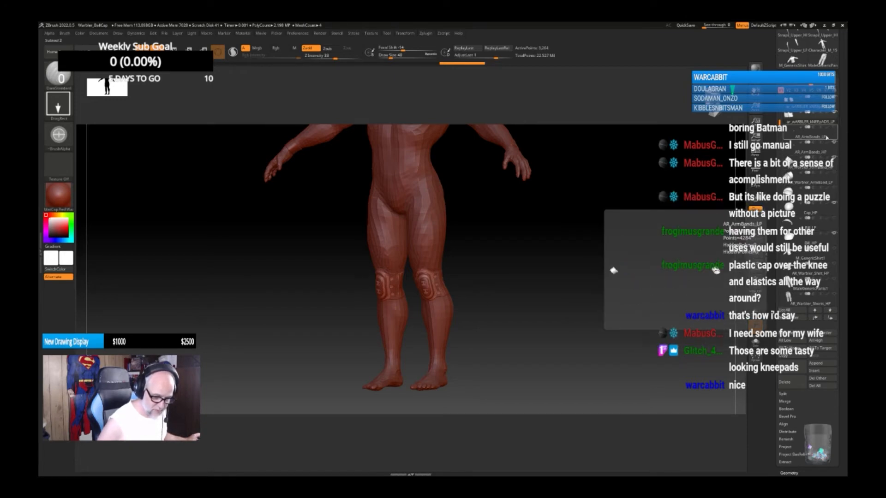
# Step: Select the low-poly kneepads subtool and unwrap its UVs with UV Master, using symmetry
pyautogui.moveTo(834, 138); pyautogui.dragTo(834, 200)
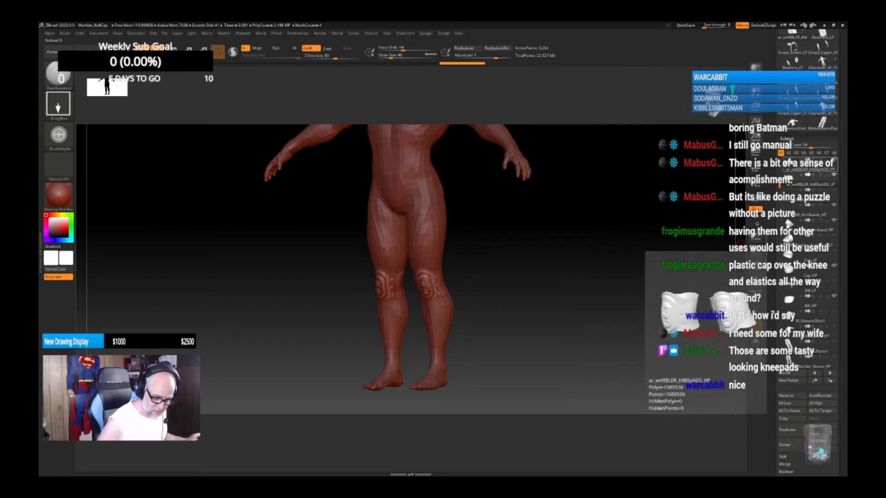
pyautogui.click(811, 170)
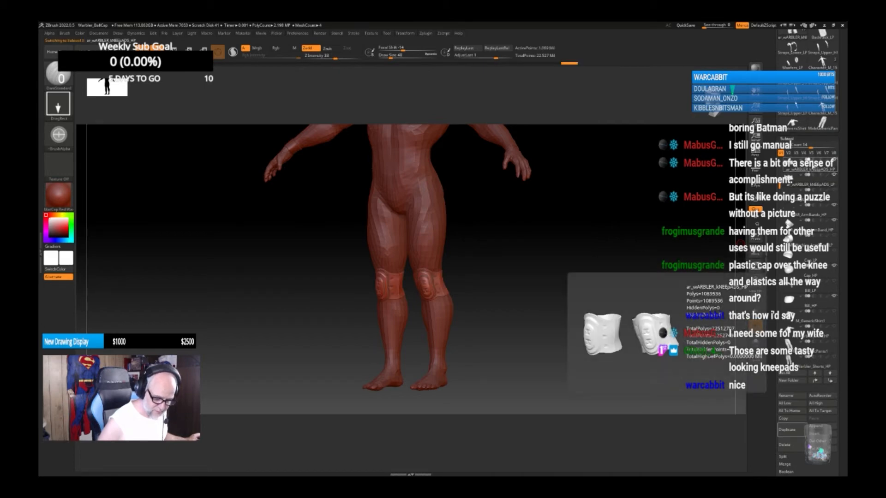
pyautogui.click(811, 183)
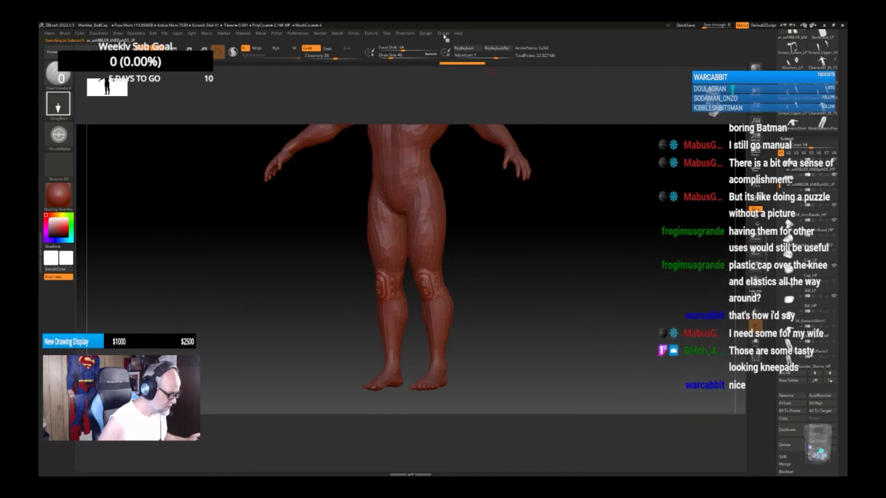
pyautogui.click(424, 34)
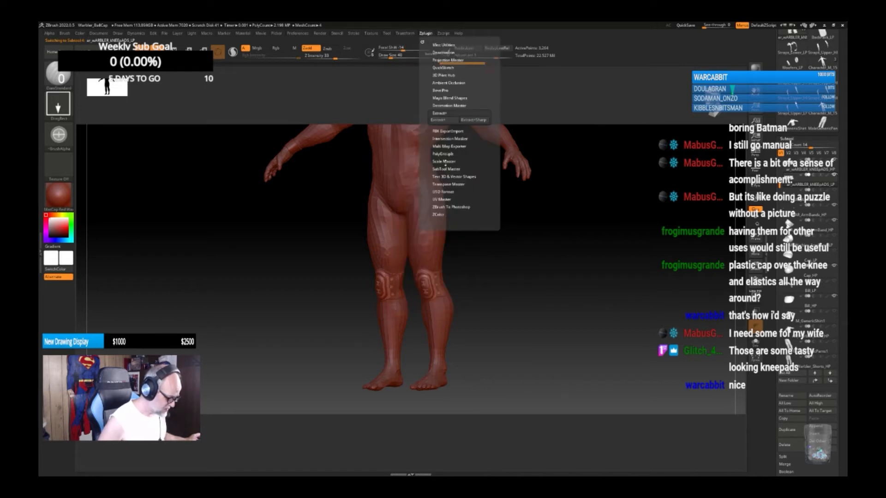
pyautogui.click(441, 199)
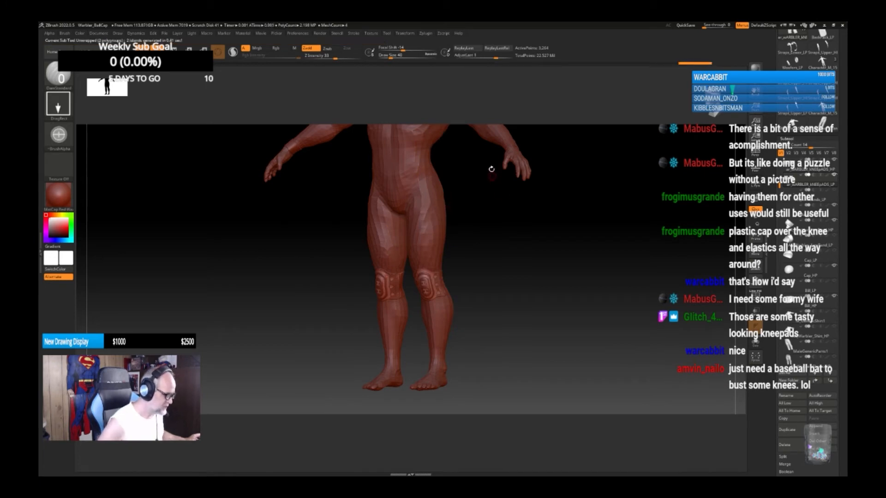
# Step: Export the selected low-poly kneepads subtool as an FBX file named AR_Warbler_KneePads_LP
pyautogui.click(425, 34)
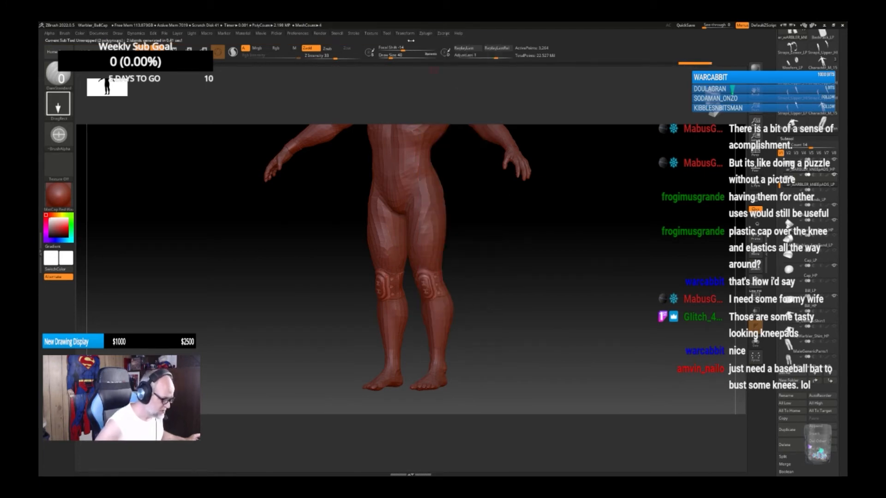
pyautogui.click(429, 35)
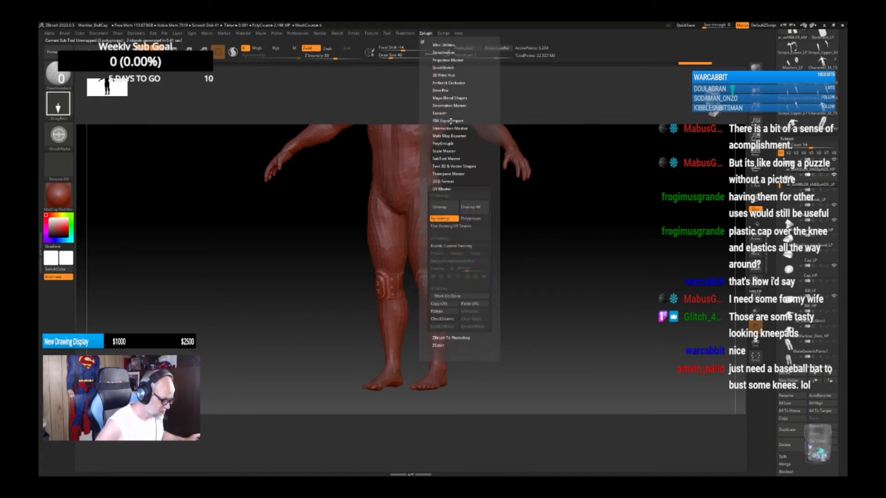
pyautogui.click(451, 121)
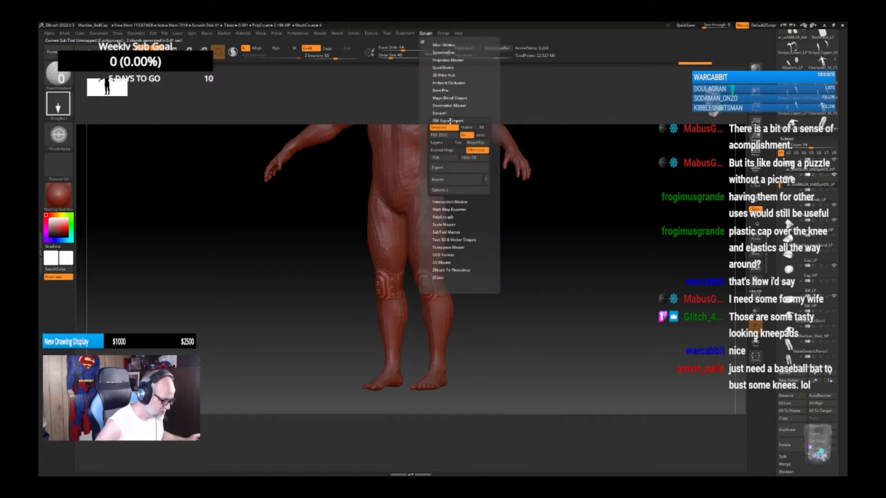
pyautogui.click(446, 169)
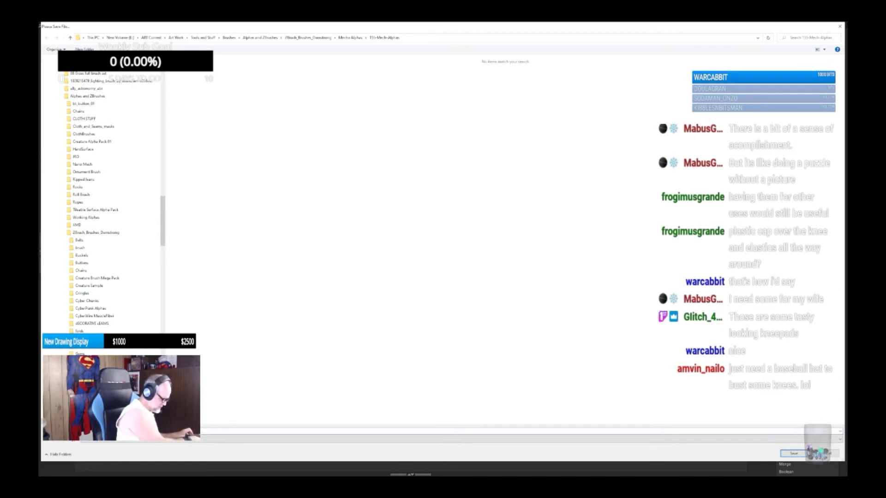
pyautogui.press('Return')
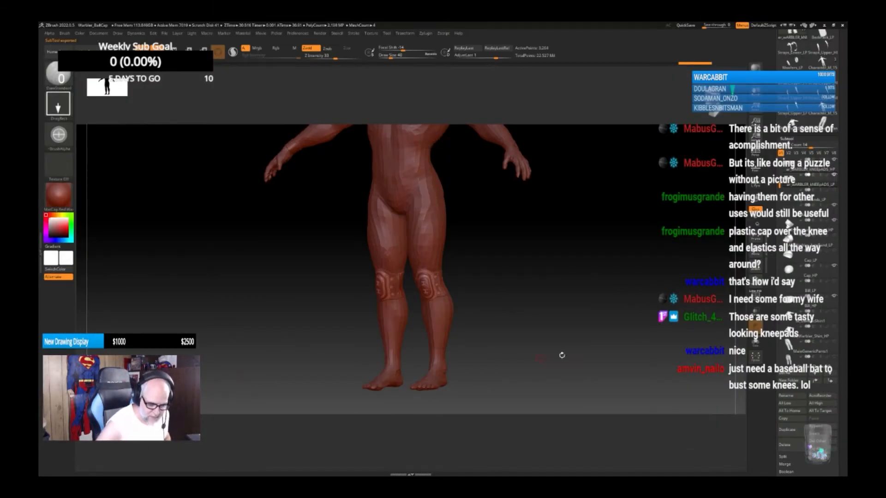
# Step: Select the high-poly kneepads subtool and export it as an FBX file named AR_Warbler_KneePads_HP
pyautogui.click(826, 167)
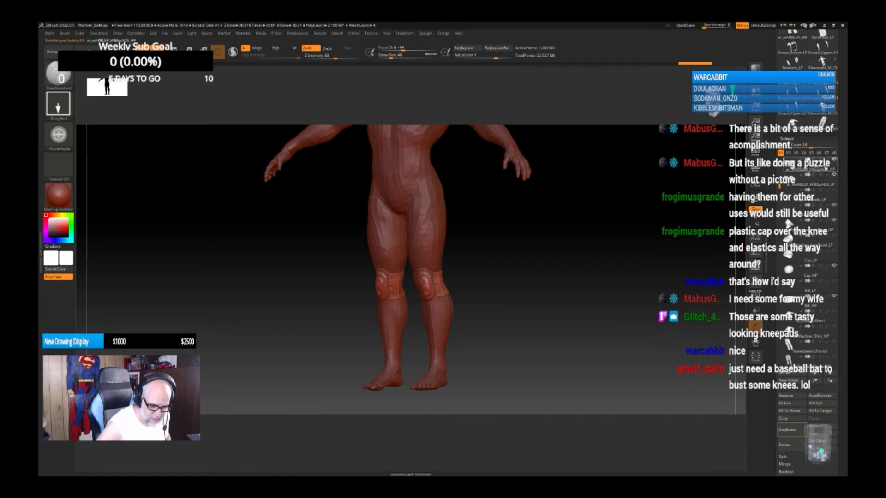
pyautogui.click(426, 34)
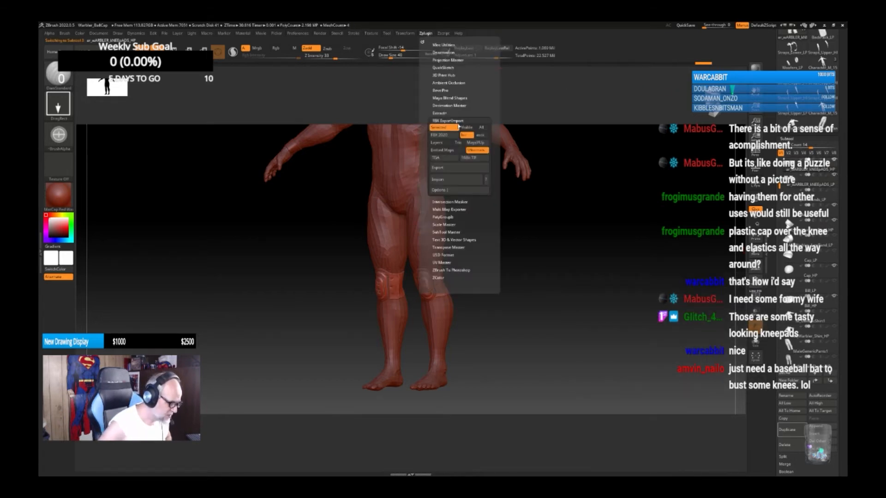
pyautogui.click(457, 167)
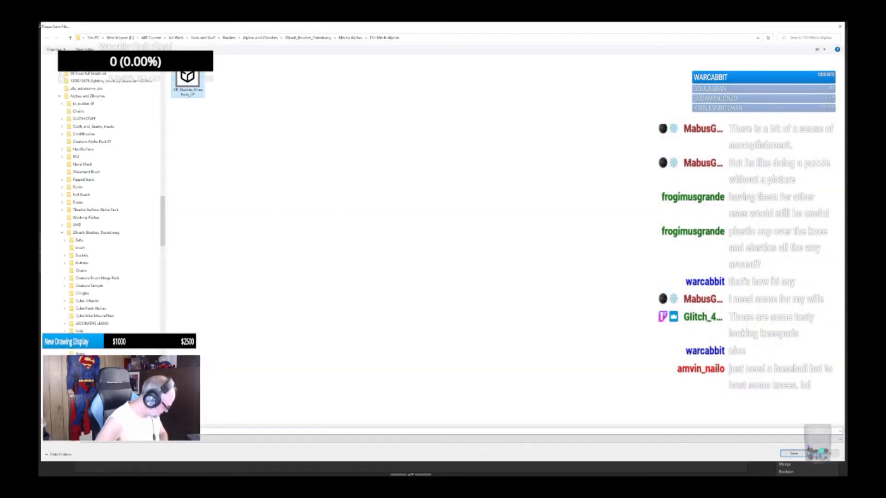
pyautogui.press('BackSpace')
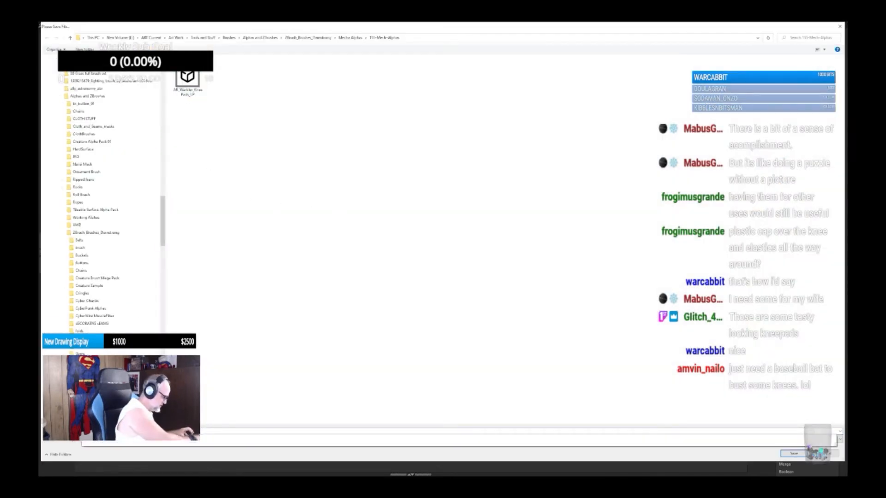
pyautogui.write('H')
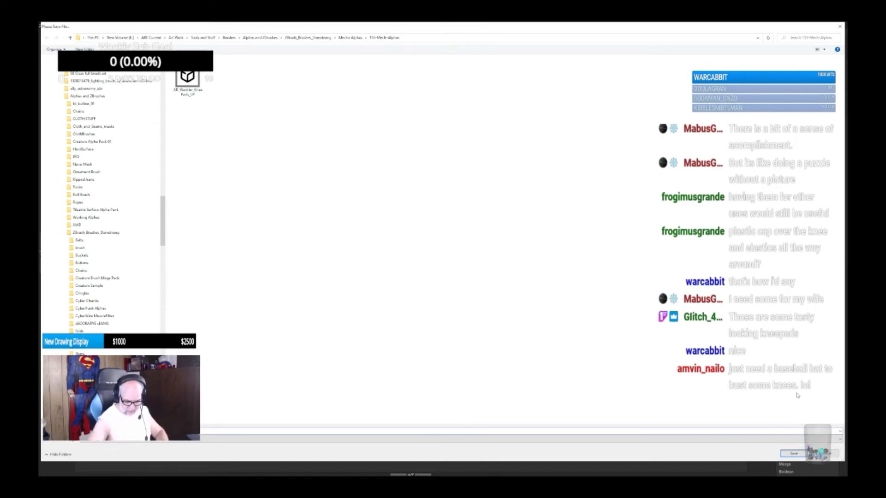
pyautogui.click(794, 453)
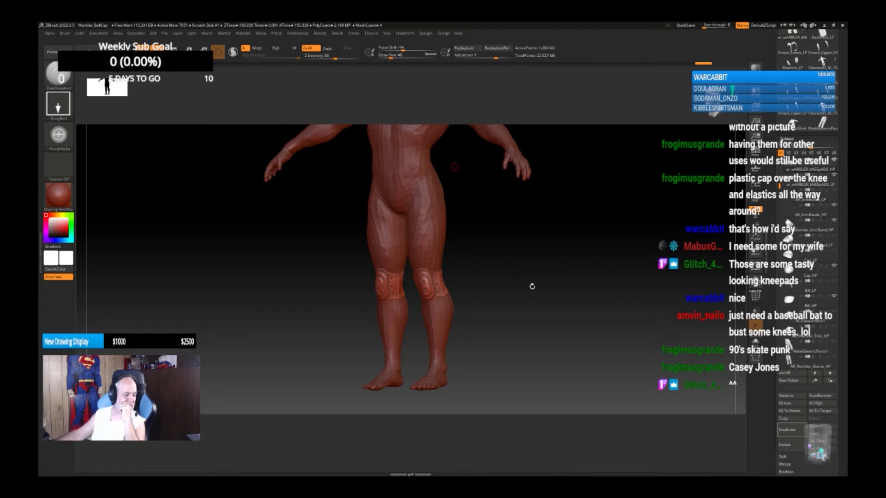
# Step: Reopen the FBX export dialog, move the low-poly and high-poly kneepad files out of its current folder, and cancel the export
pyautogui.moveTo(810, 226)
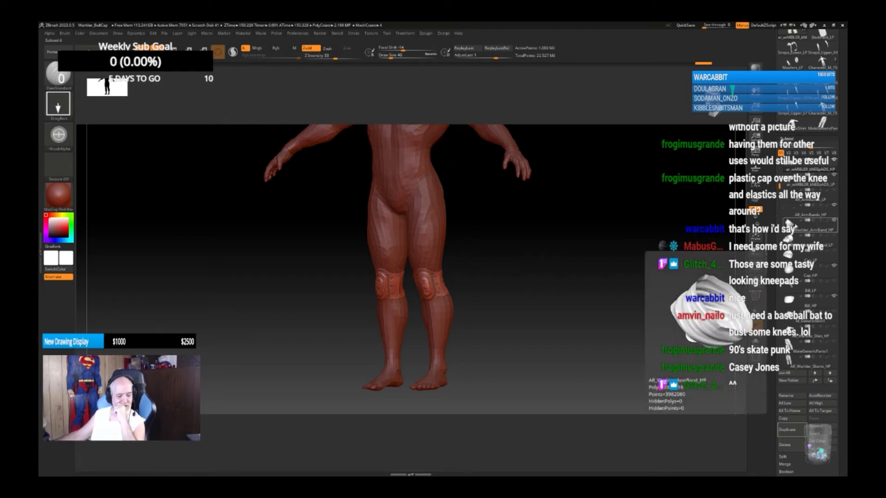
pyautogui.click(422, 36)
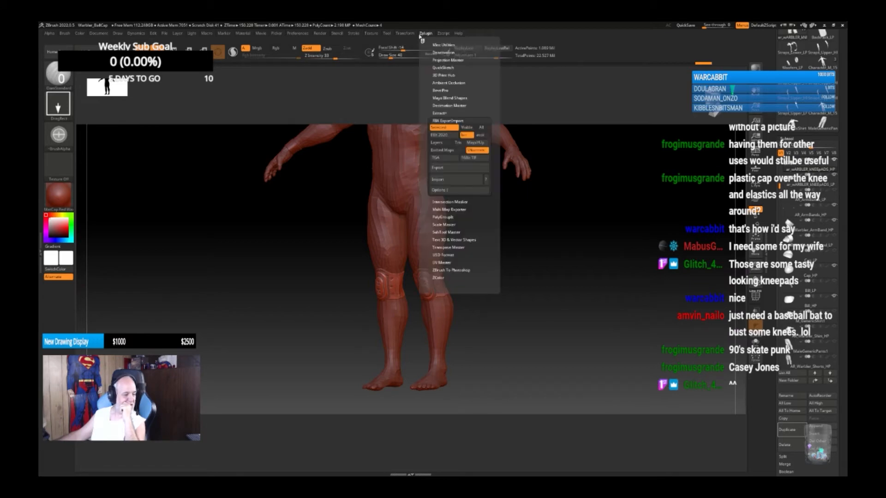
pyautogui.click(450, 167)
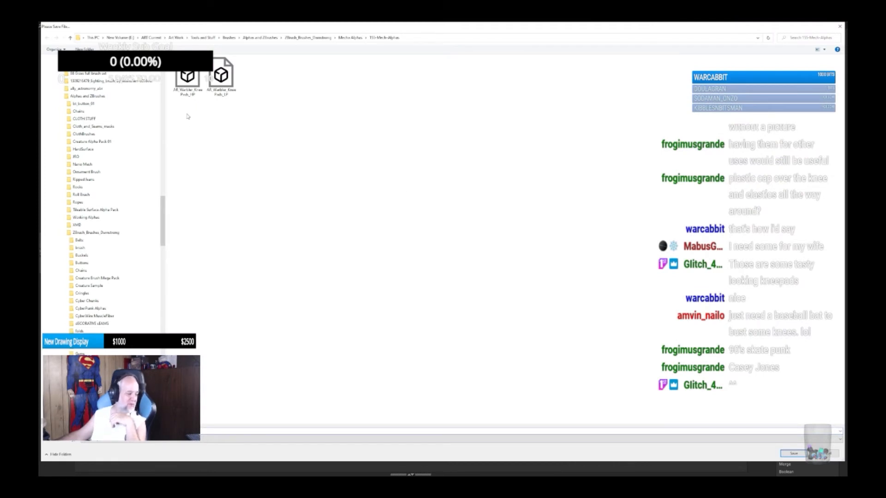
pyautogui.click(222, 77)
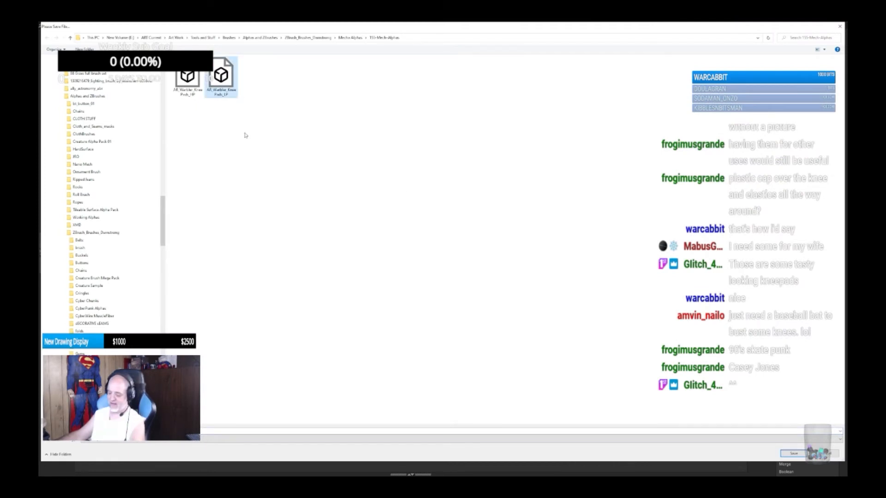
pyautogui.click(190, 84)
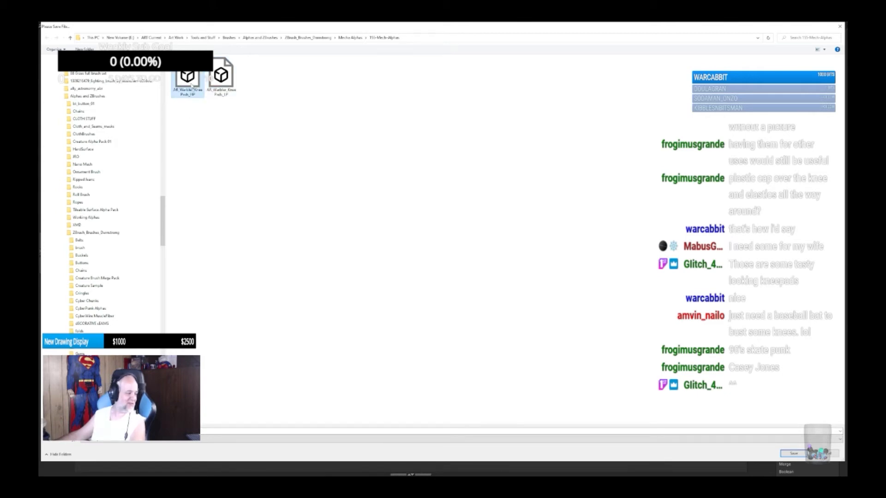
pyautogui.click(221, 76)
pyautogui.rightClick(224, 82)
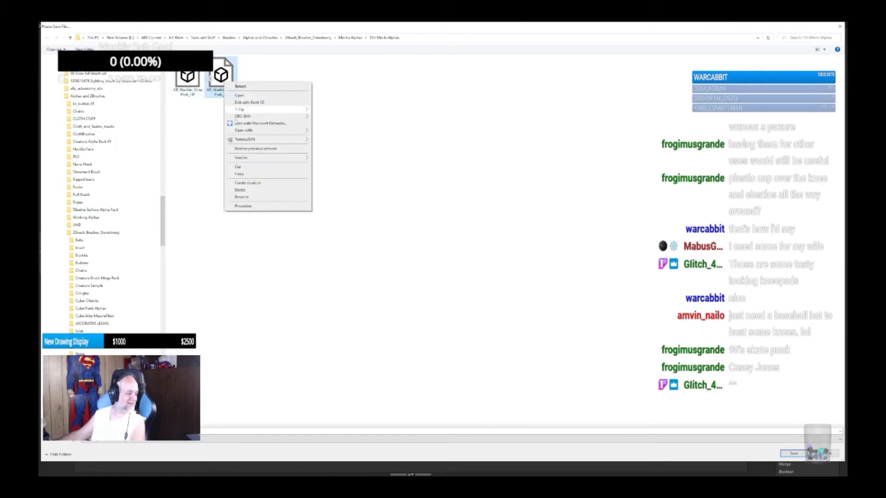
pyautogui.click(272, 169)
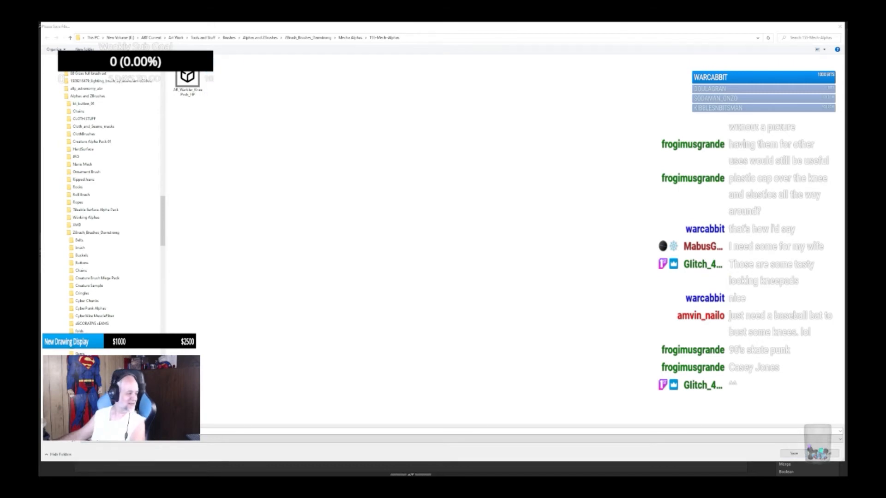
pyautogui.click(187, 78)
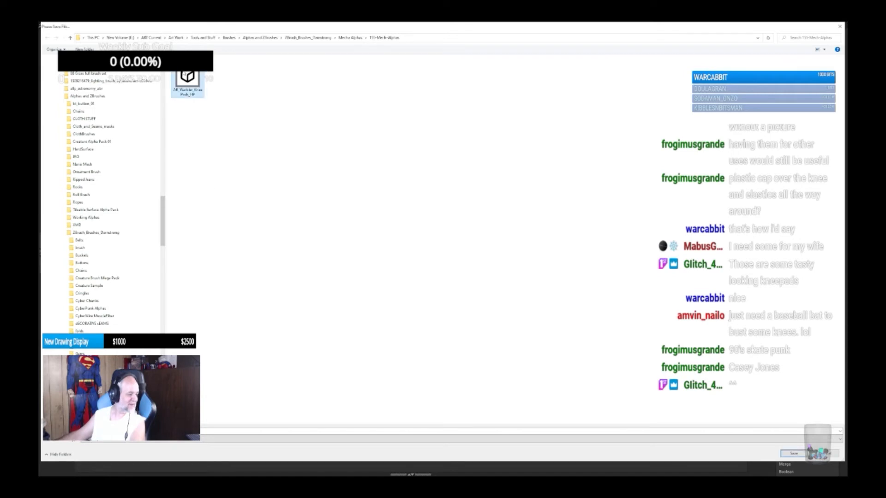
pyautogui.rightClick(184, 72)
pyautogui.click(346, 164)
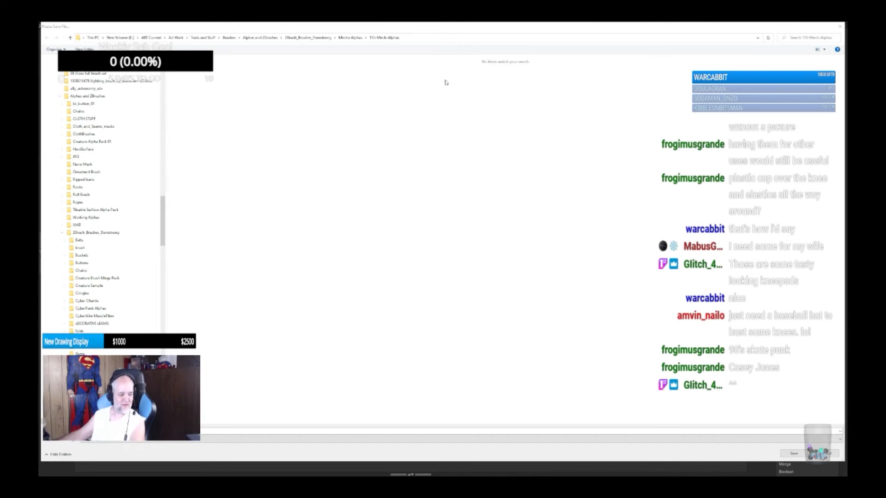
pyautogui.click(840, 26)
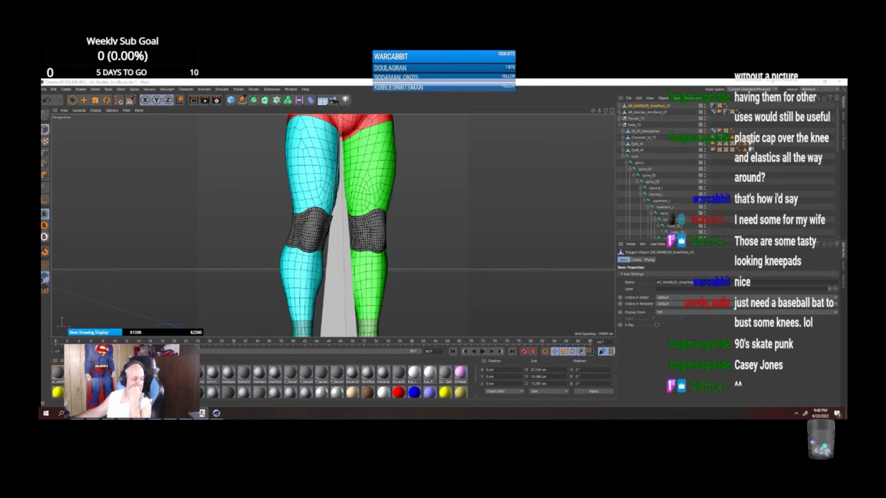
# Step: Switch from Cinema 4D back to ZBrush and select the low-poly kneepads subtool
pyautogui.moveTo(40, 122); pyautogui.dragTo(427, 108)
pyautogui.click(537, 111)
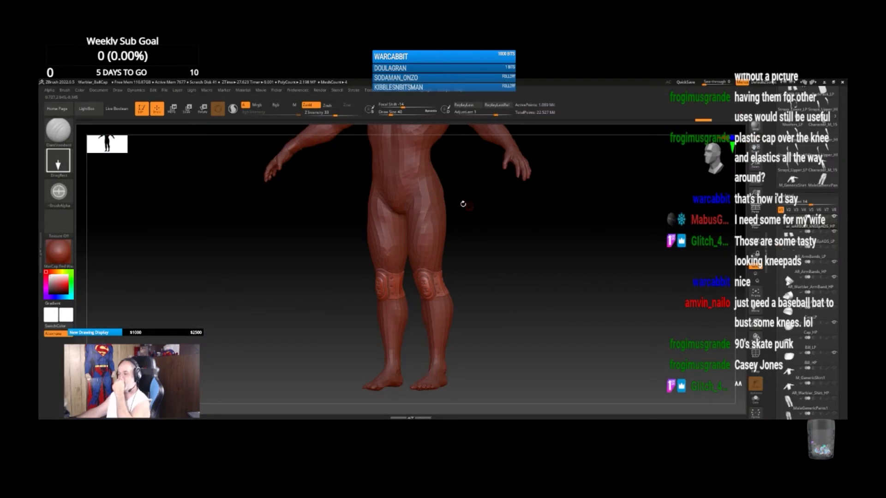
pyautogui.keyDown('alt'); pyautogui.moveTo(506, 280); pyautogui.dragTo(506, 239); pyautogui.keyUp('alt')
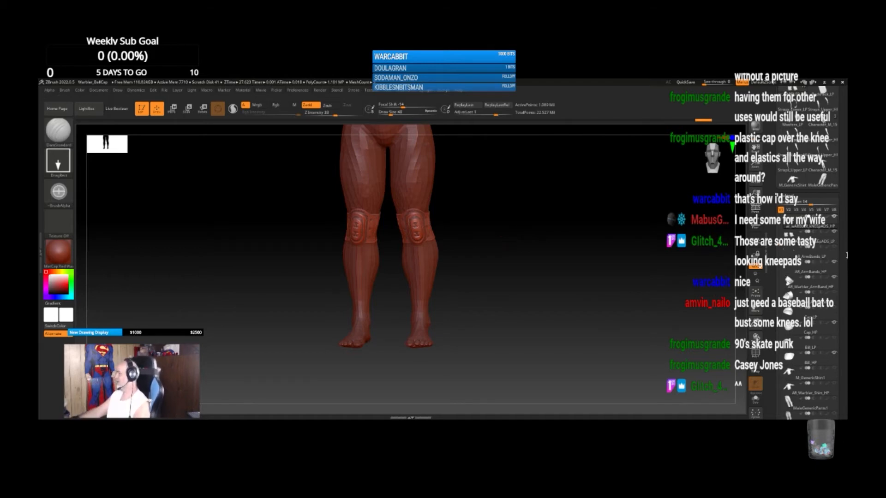
pyautogui.click(818, 253)
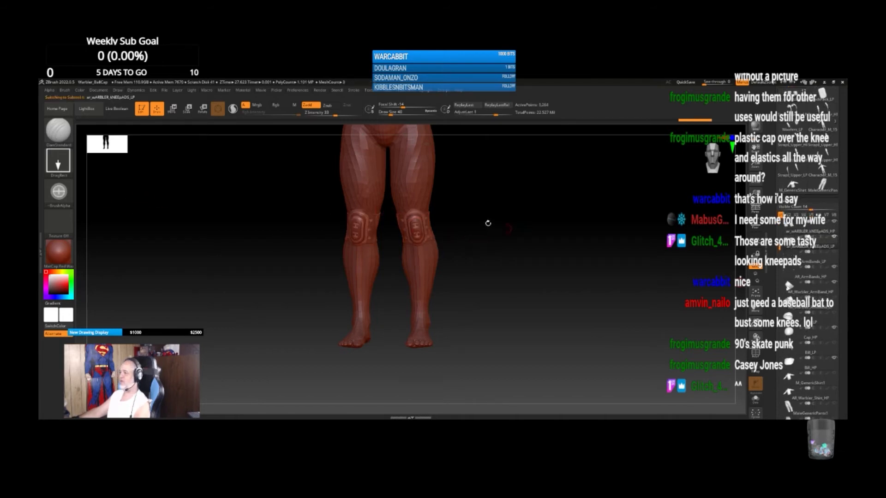
# Step: Mask the low-poly kneepad on the character's left knee and hide the unmasked kneepad
pyautogui.press('ctrl')
pyautogui.keyDown('ctrl'); pyautogui.moveTo(468, 260); pyautogui.dragTo(392, 287); pyautogui.keyUp('ctrl')
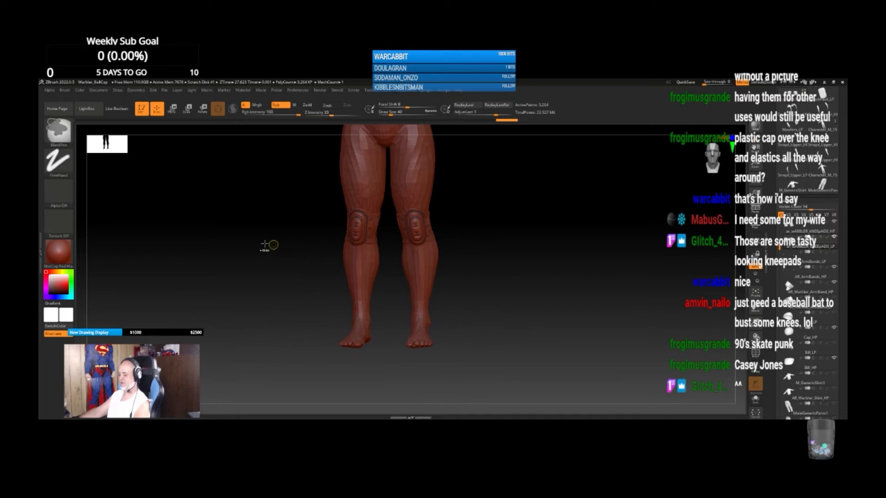
pyautogui.keyDown('ctrl'); pyautogui.moveTo(244, 233); pyautogui.dragTo(278, 270); pyautogui.keyUp('ctrl')
pyautogui.moveTo(468, 175)
pyautogui.keyDown('ctrl'); pyautogui.mouseDown()
pyautogui.moveTo(449, 253)
pyautogui.moveTo(386, 281)
pyautogui.mouseUp(); pyautogui.keyUp('ctrl')
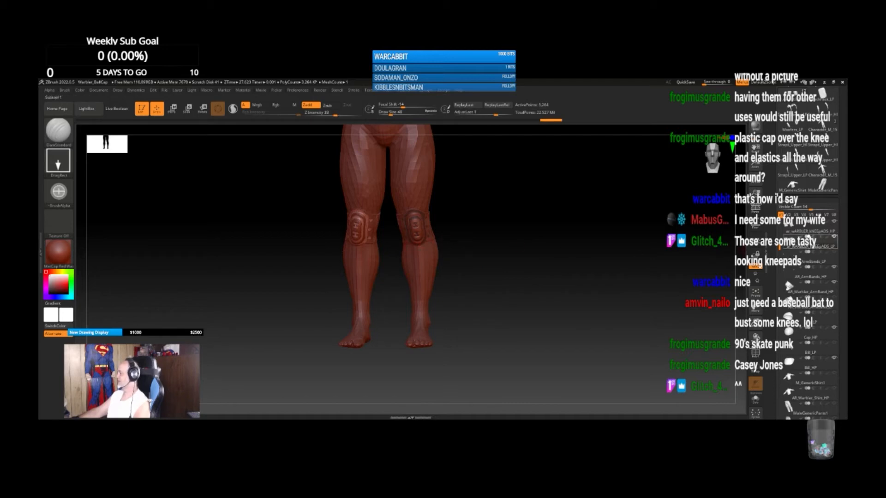
pyautogui.click(783, 199)
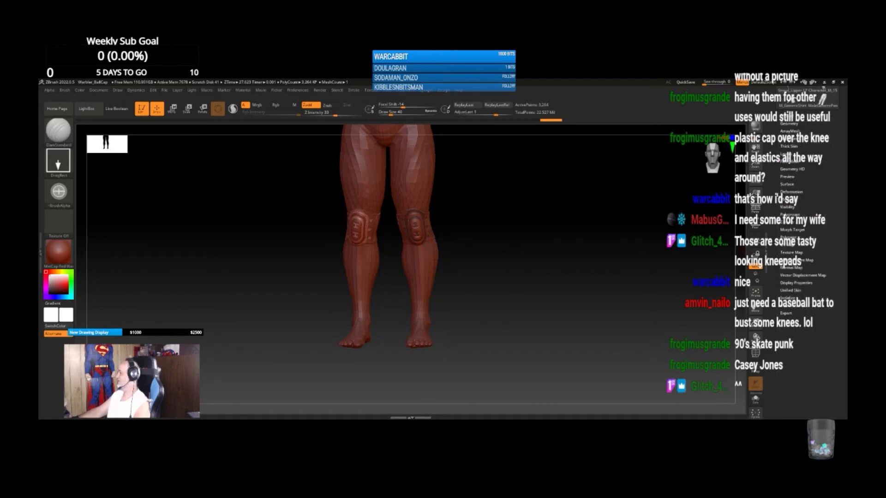
pyautogui.click(790, 207)
pyautogui.click(790, 214)
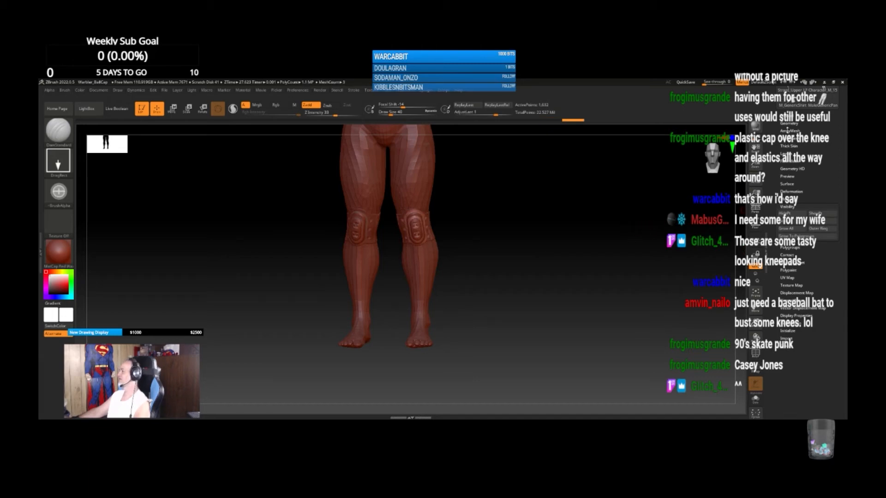
# Step: Split the hidden low-poly kneepad from the visible one into its own subtool with Split Hidden
pyautogui.click(788, 123)
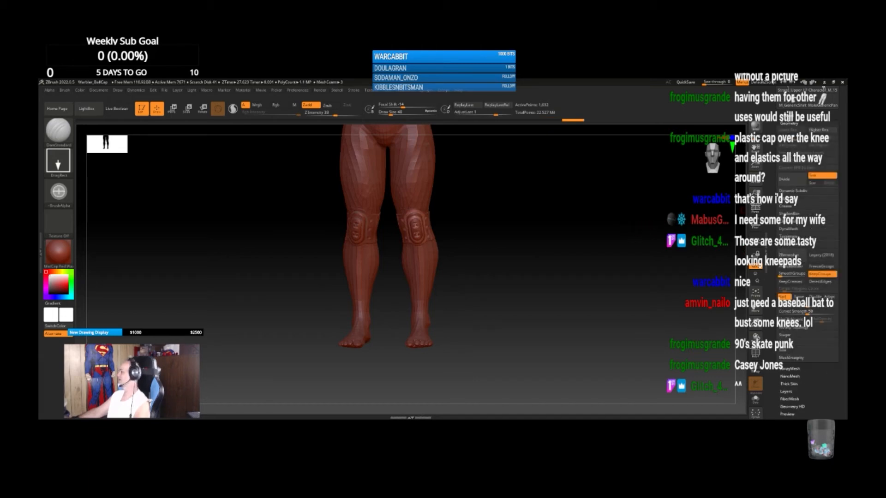
pyautogui.click(788, 116)
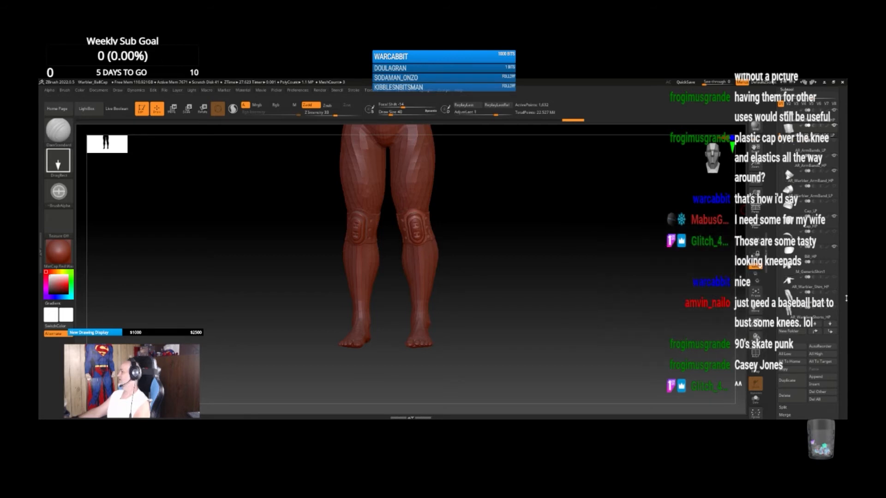
pyautogui.moveTo(844, 296); pyautogui.dragTo(840, 244)
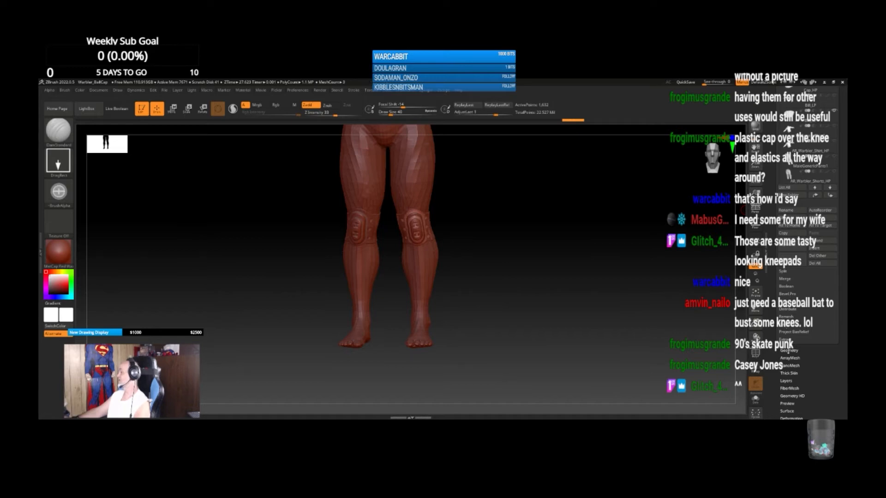
pyautogui.click(789, 351)
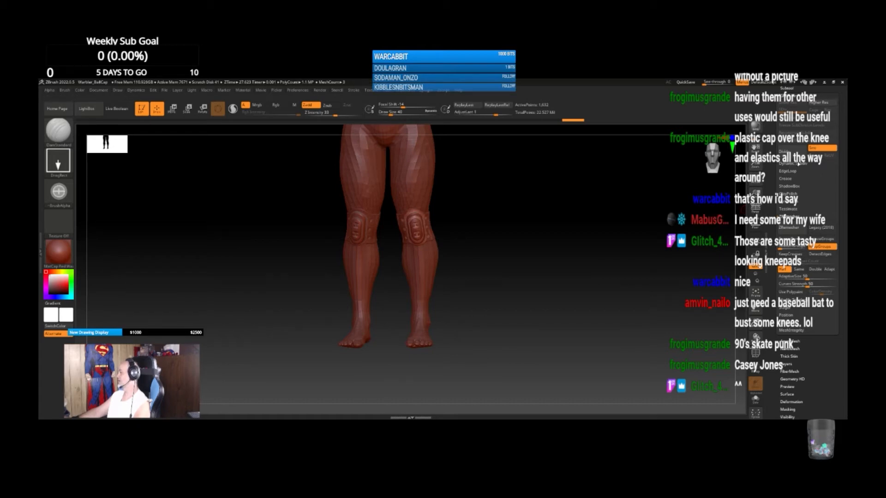
pyautogui.scroll(3, 846, 148)
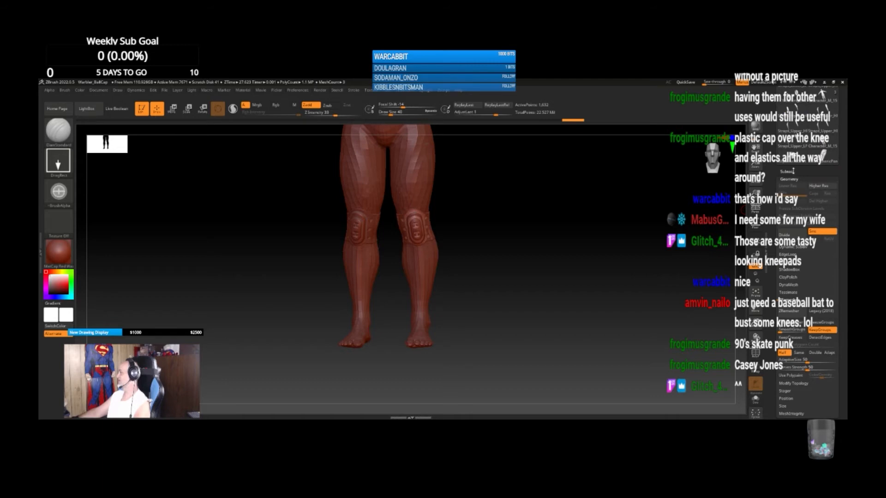
pyautogui.click(793, 171)
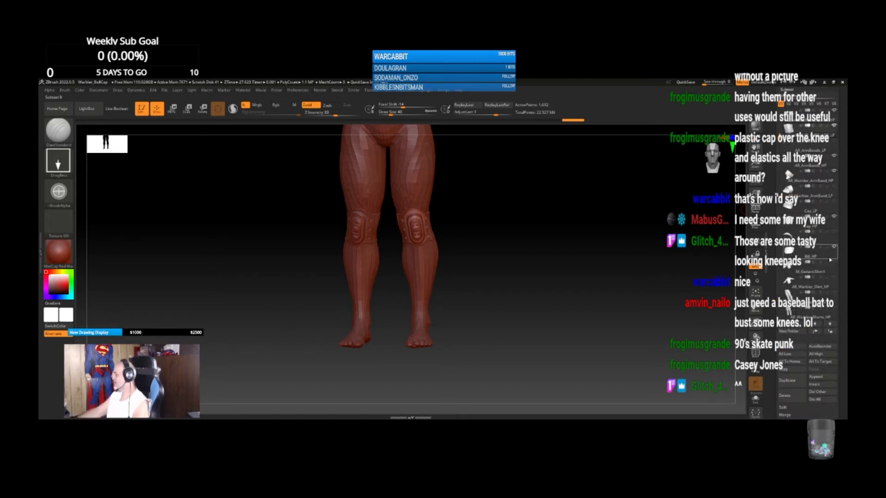
pyautogui.scroll(-3, 831, 259)
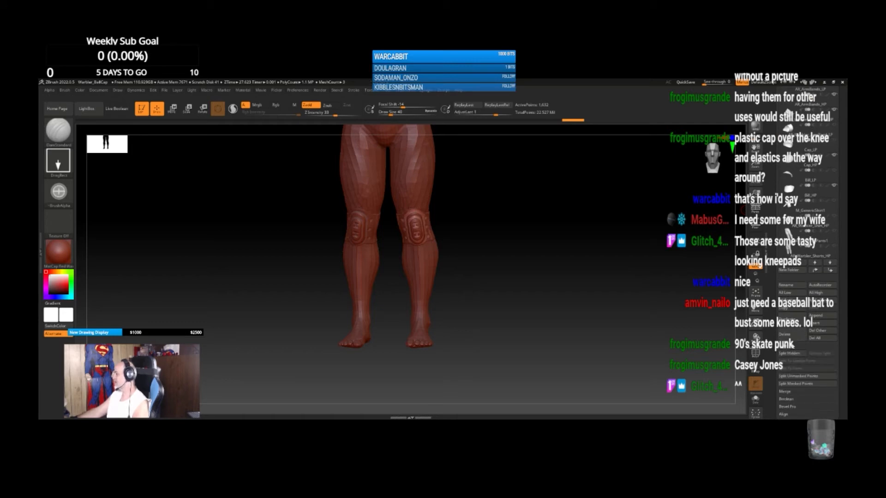
pyautogui.click(800, 353)
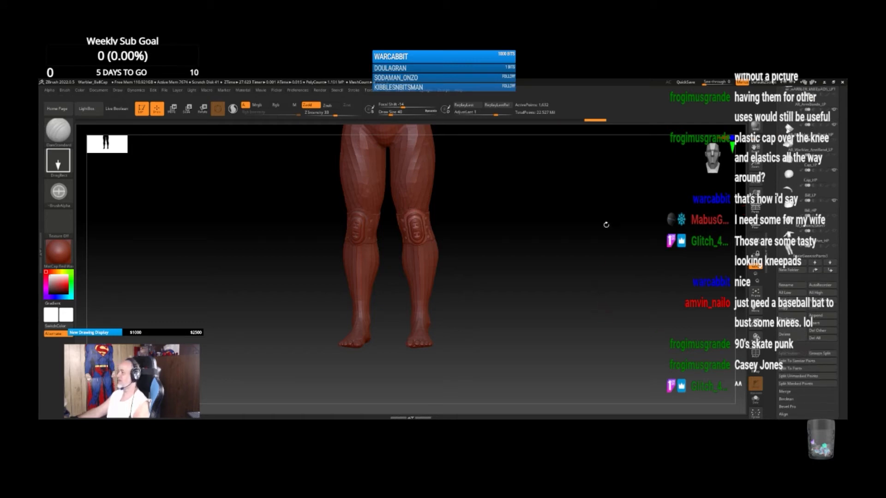
# Step: Hide the high-poly kneepads subtool and select the split low-poly kneepad on the character's left knee
pyautogui.scroll(5, 846, 168)
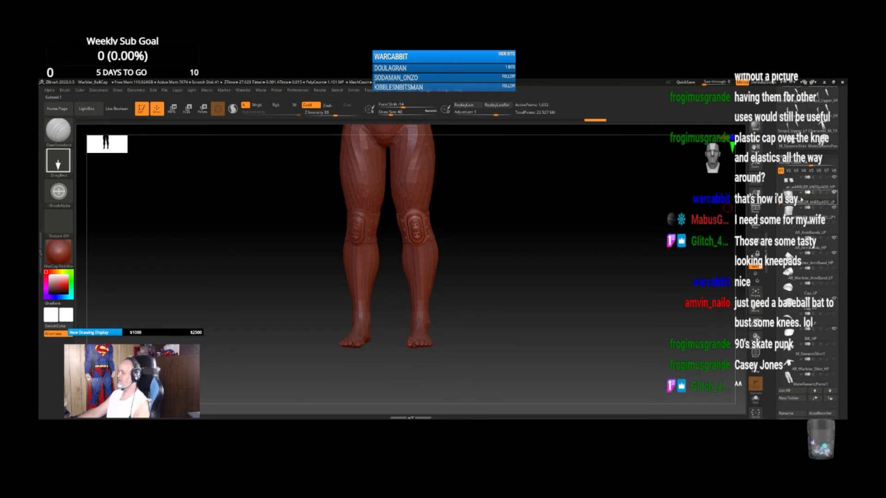
pyautogui.moveTo(802, 199)
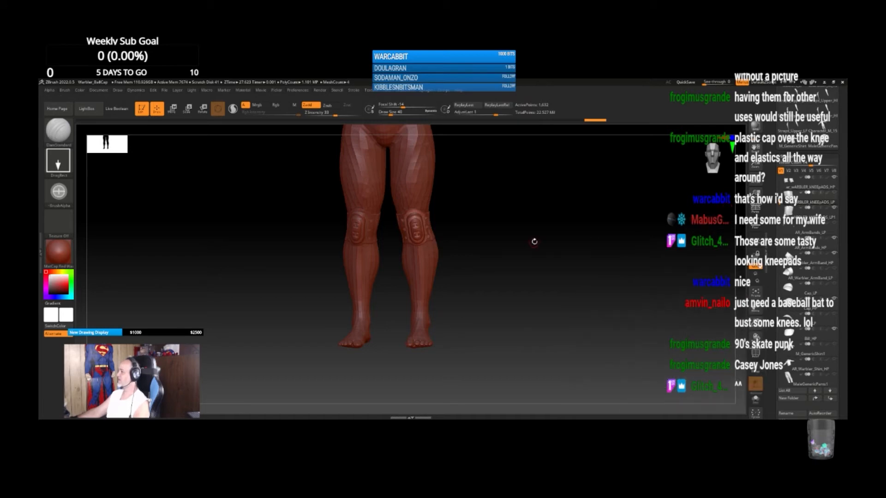
pyautogui.press('ctrl')
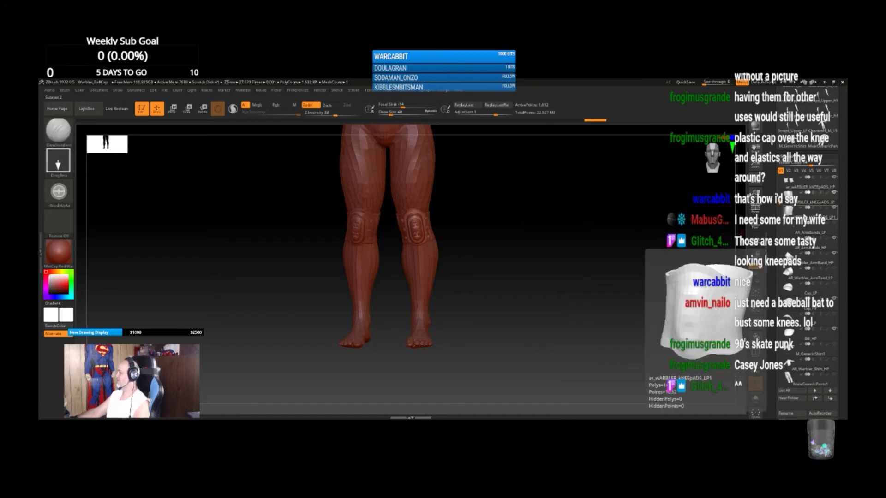
pyautogui.click(801, 203)
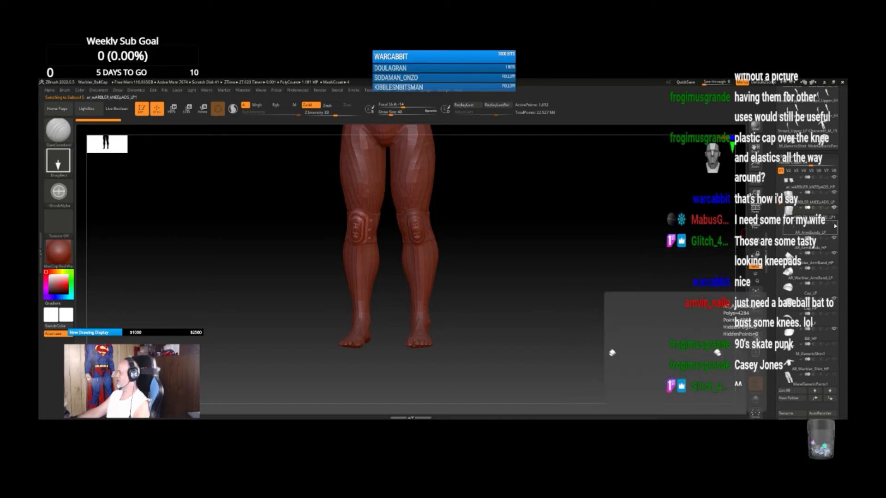
pyautogui.click(833, 179)
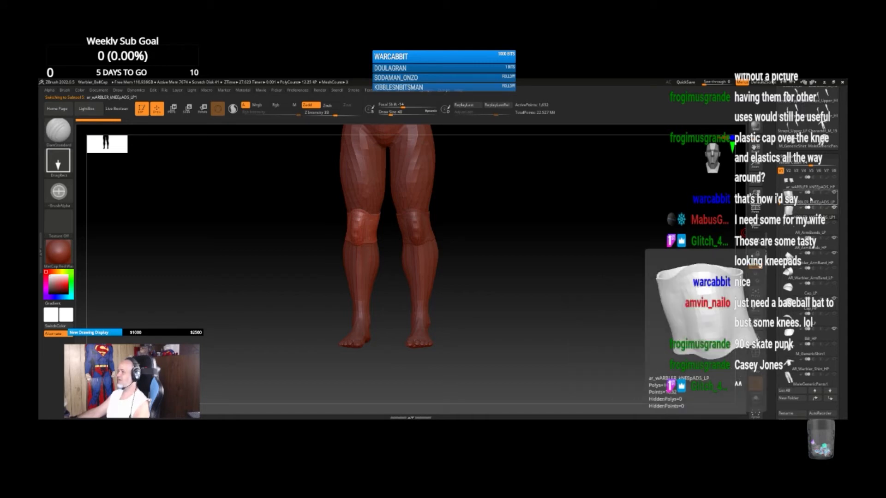
pyautogui.click(835, 194)
pyautogui.click(808, 200)
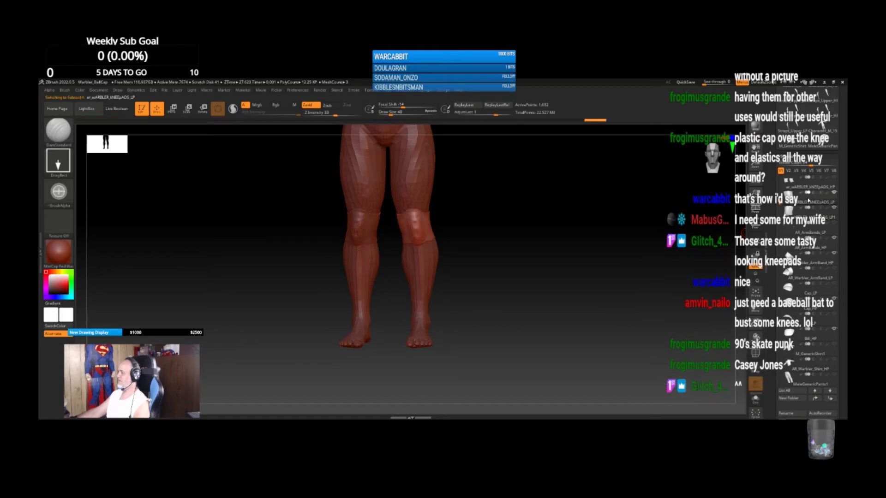
# Step: Rename the low-poly subtool on the character's left knee as AR_WARBLER_KneePads_L_LP
pyautogui.moveTo(843, 358); pyautogui.dragTo(844, 325)
pyautogui.click(790, 338)
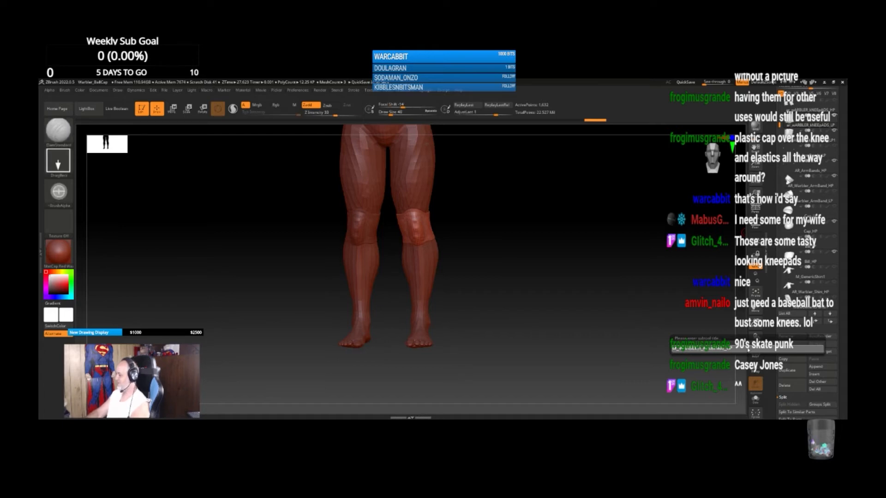
pyautogui.press('shift')
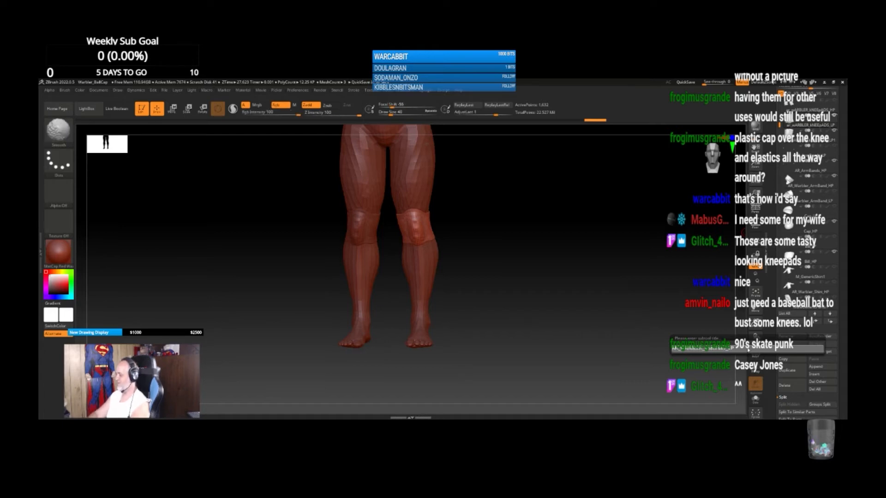
pyautogui.press('Return')
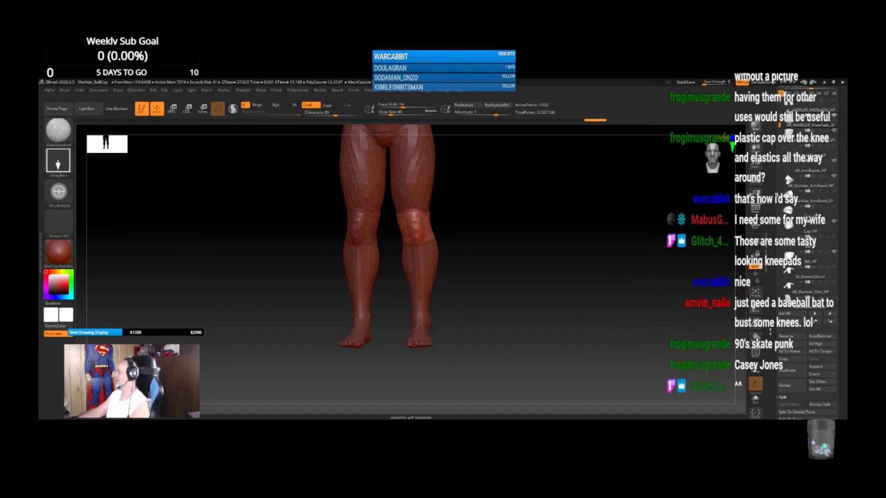
pyautogui.click(786, 336)
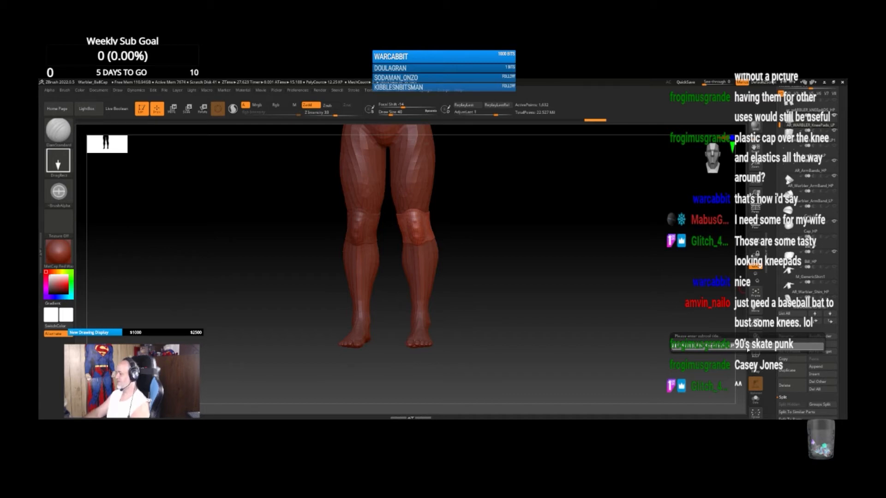
pyautogui.hotkey('ctrl', 'c')
pyautogui.press('Return')
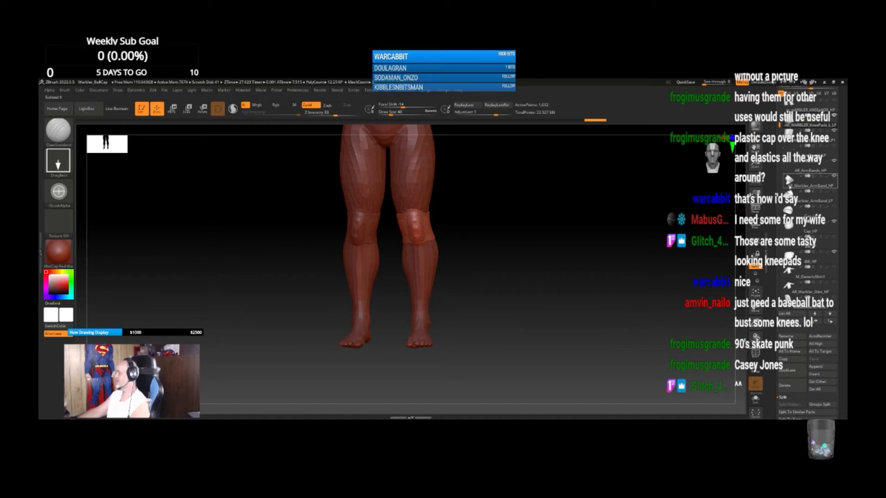
# Step: Select the low-poly kneepad on the character's right knee and edit its subtool name, inserting R_ before the LP suffix
pyautogui.click(808, 127)
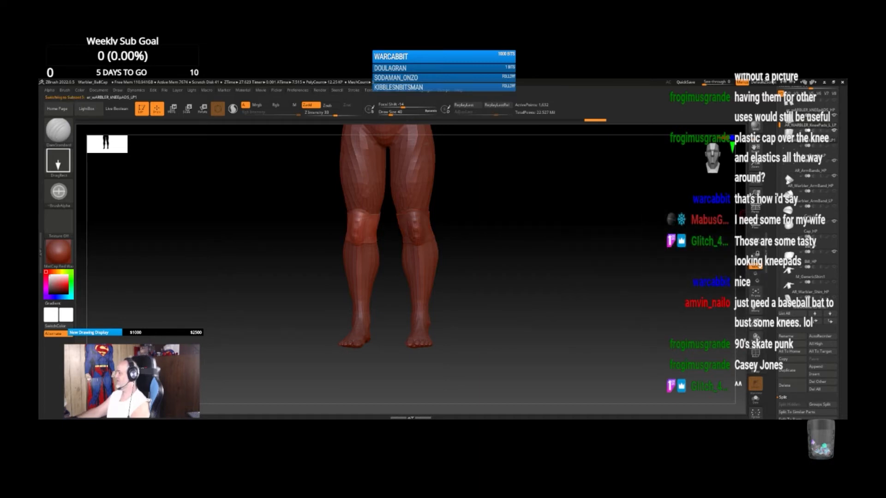
pyautogui.click(790, 335)
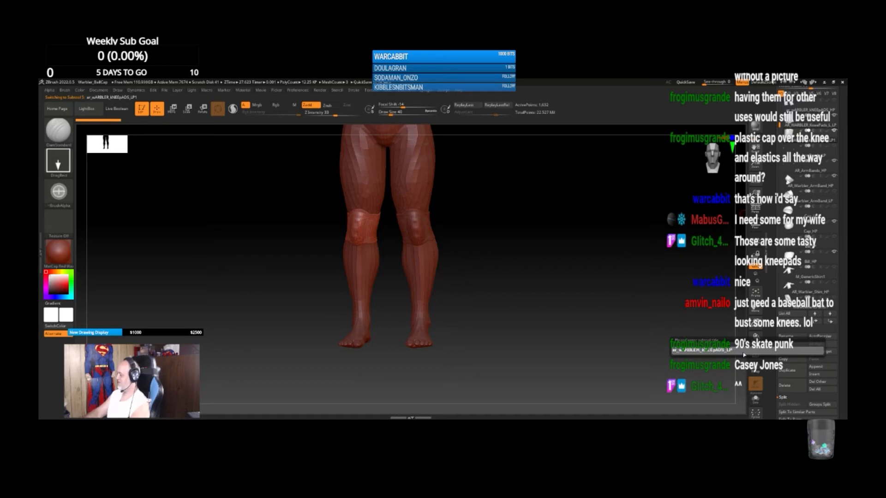
pyautogui.press('Left')
pyautogui.press('Left')
pyautogui.write('R_')
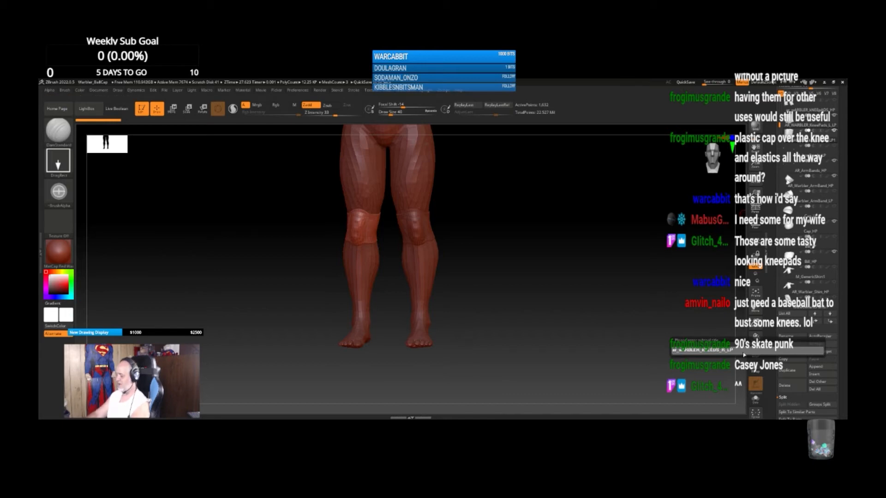
pyautogui.press('shift')
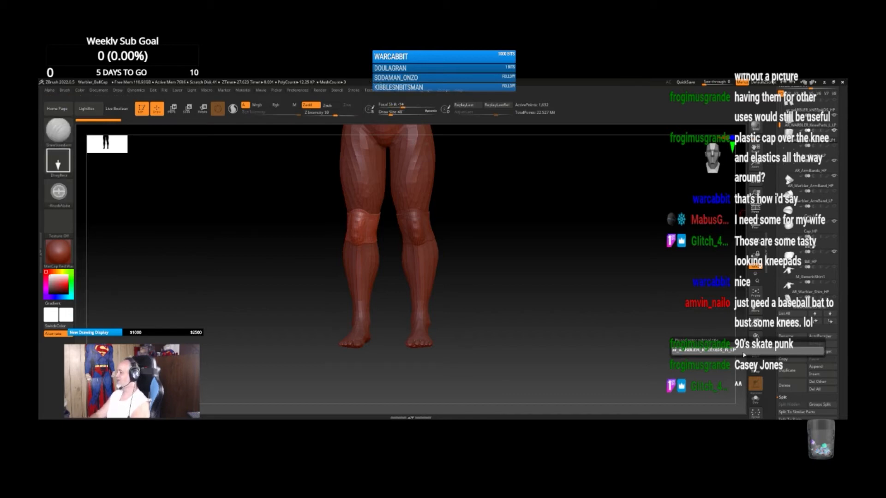
pyautogui.press('shift')
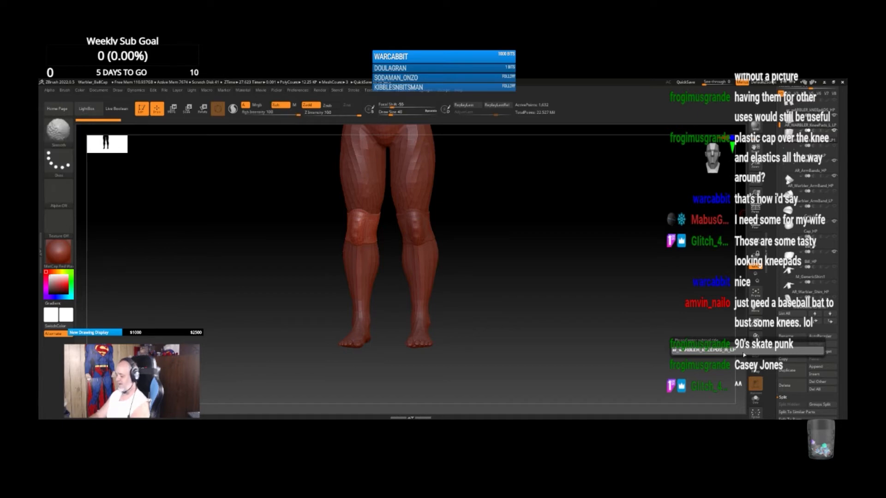
pyautogui.press('shift')
pyautogui.press('shift')
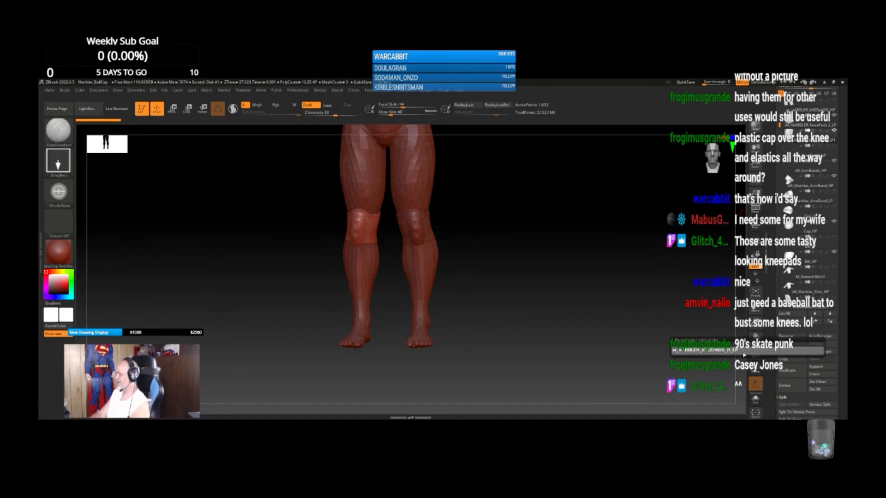
pyautogui.press('BackSpace')
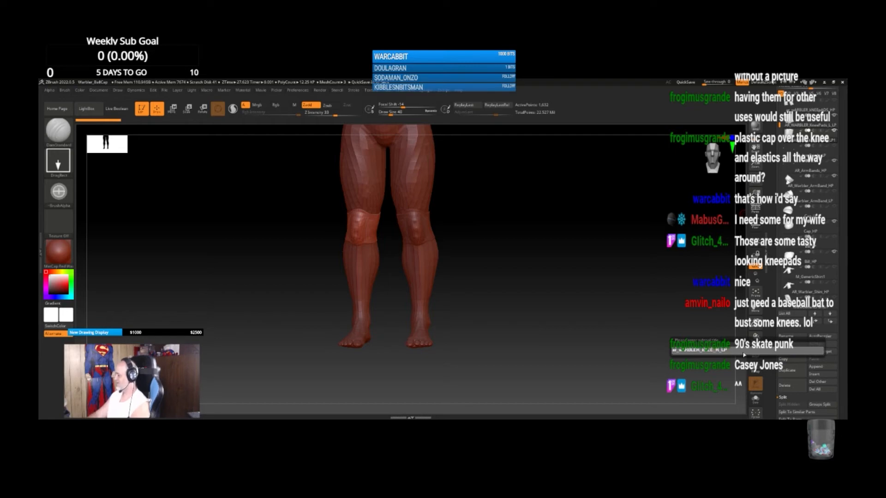
# Step: Rename the right knee pad subtool as AR_Warbler_KneePads_R_LP
pyautogui.press('shift')
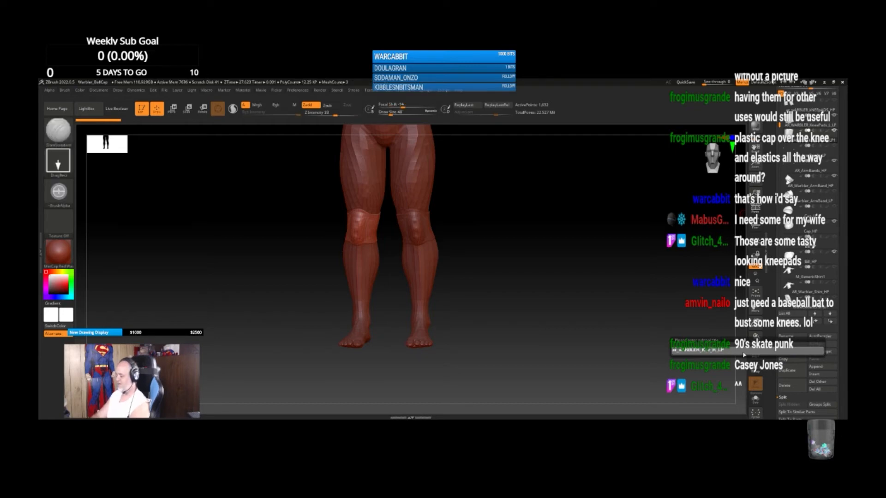
pyautogui.write('Pads')
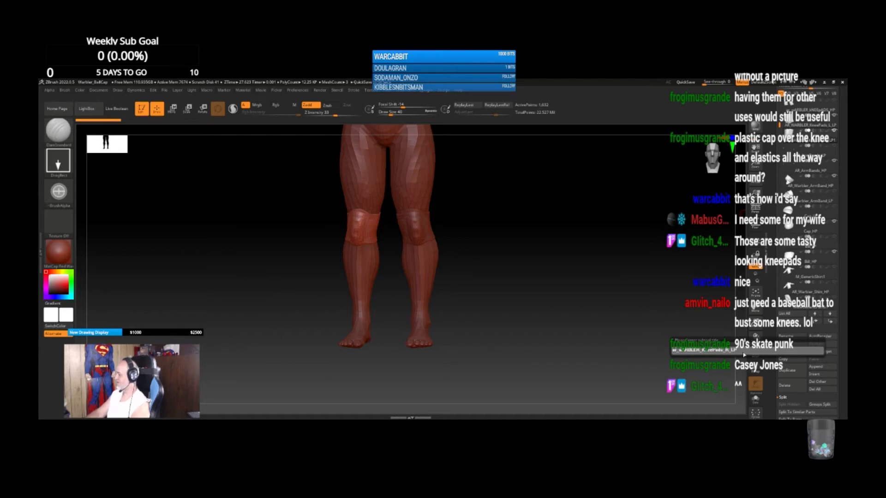
pyautogui.press('BackSpace')
pyautogui.press('BackSpace')
pyautogui.press('BackSpace')
pyautogui.press('BackSpace')
pyautogui.press('BackSpace')
pyautogui.press('BackSpace')
pyautogui.press('BackSpace')
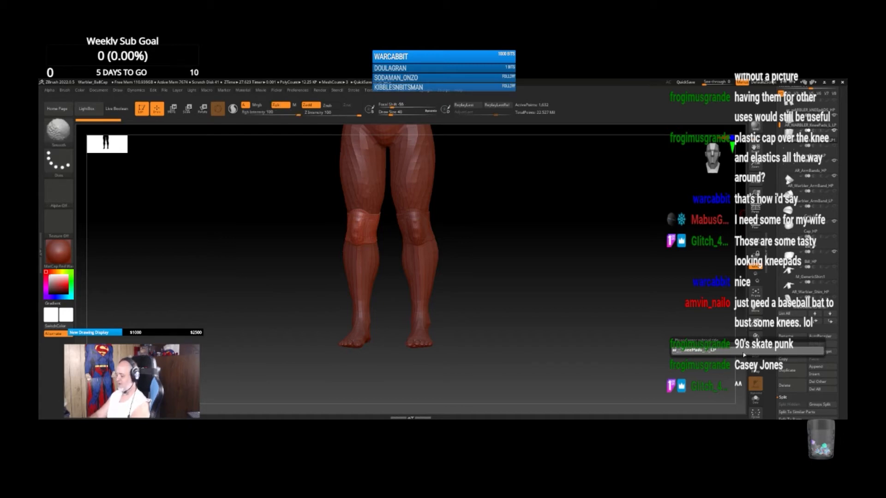
pyautogui.write('Warblesr')
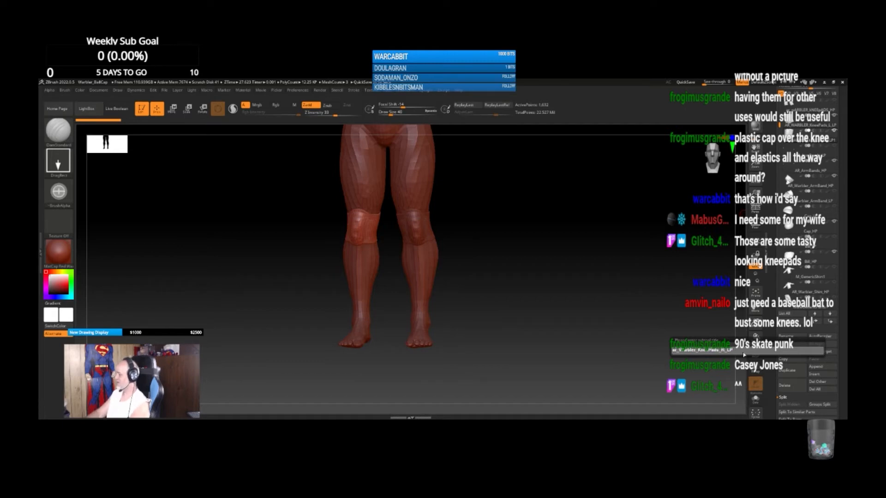
pyautogui.press('BackSpace')
pyautogui.press('BackSpace')
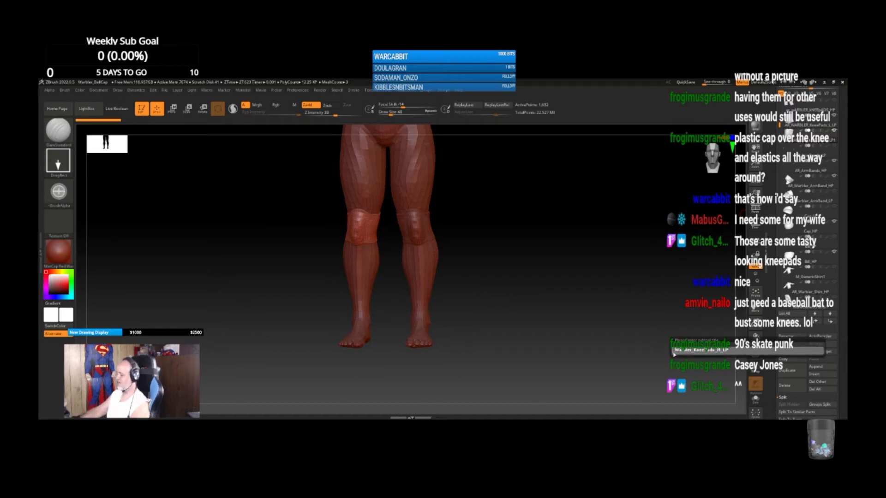
pyautogui.write('AR_')
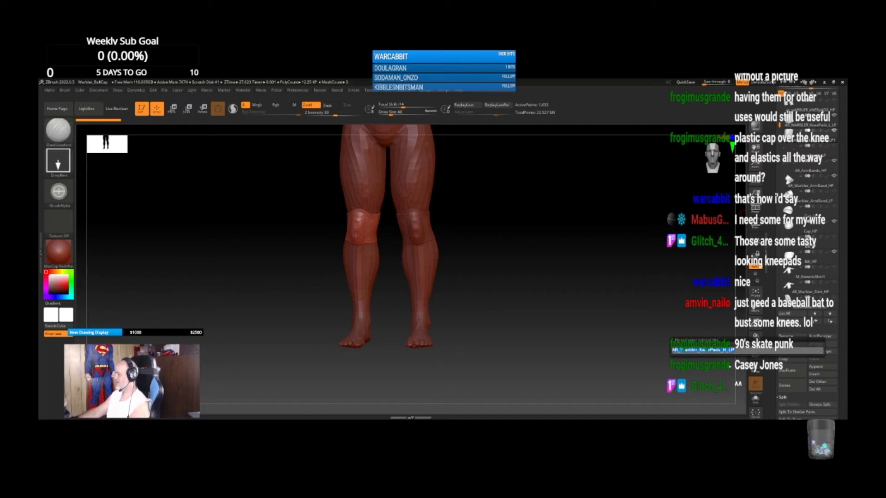
pyautogui.press('Return')
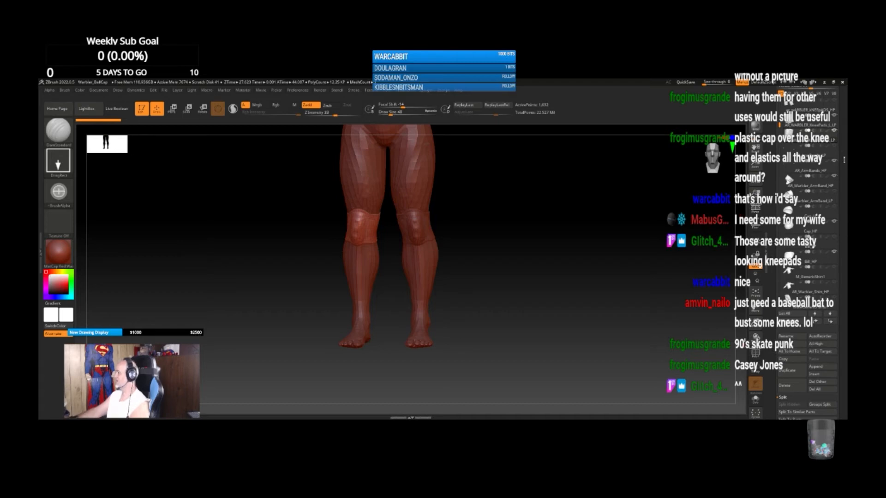
# Step: Rename the left knee pad subtool as AR_Warbler_KneePads_L_LP, reusing the right pad's copied name
pyautogui.click(810, 121)
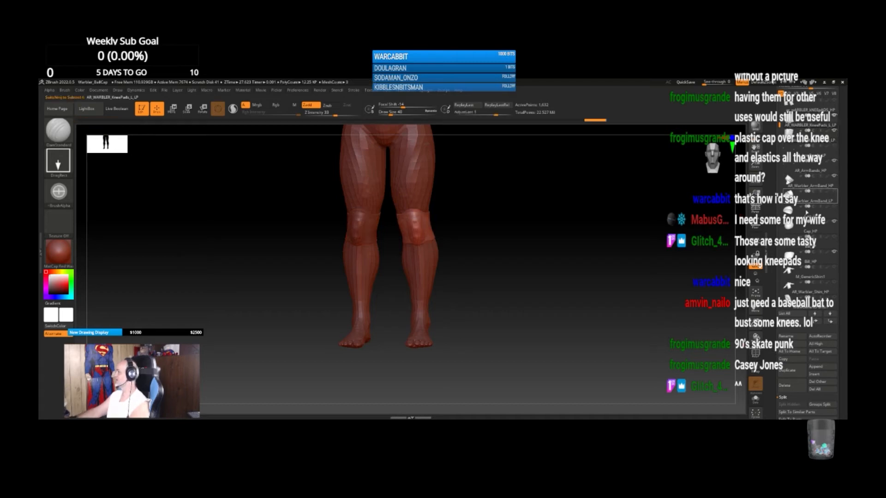
pyautogui.click(785, 336)
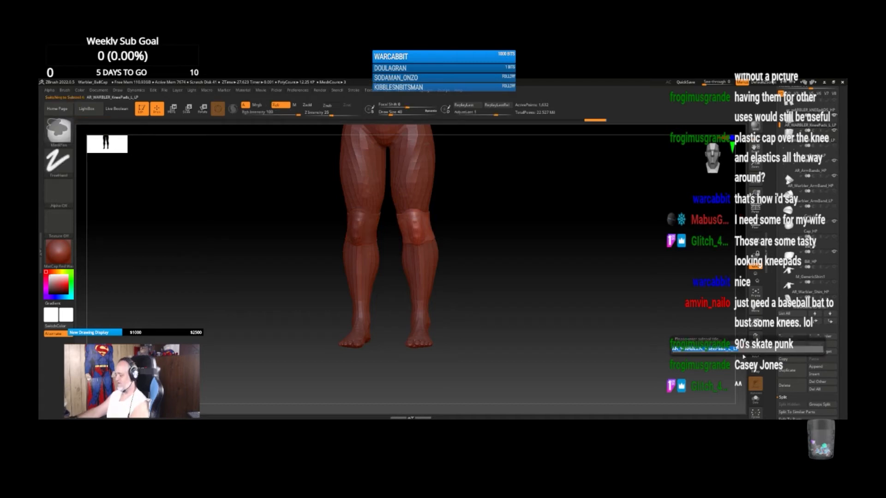
pyautogui.hotkey('ctrl', 'v')
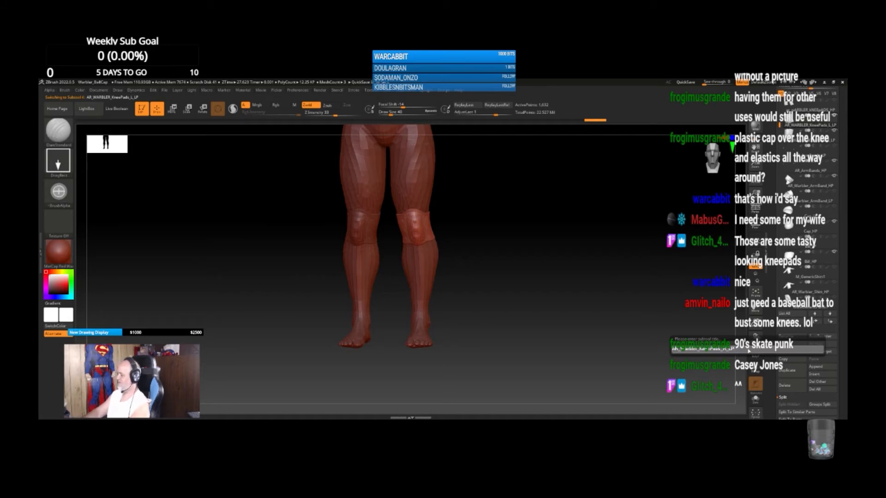
pyautogui.press('Return')
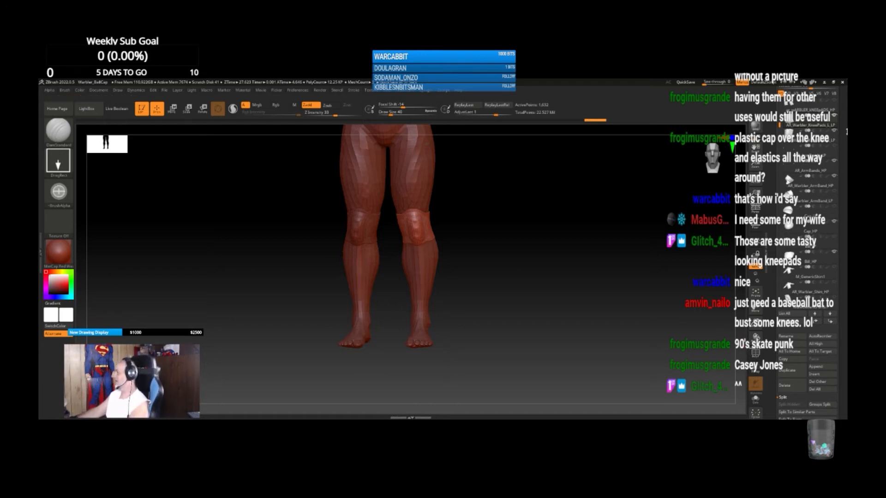
# Step: Unwrap the UVs of the left low-poly knee pad with UV Master, using symmetry
pyautogui.moveTo(811, 126)
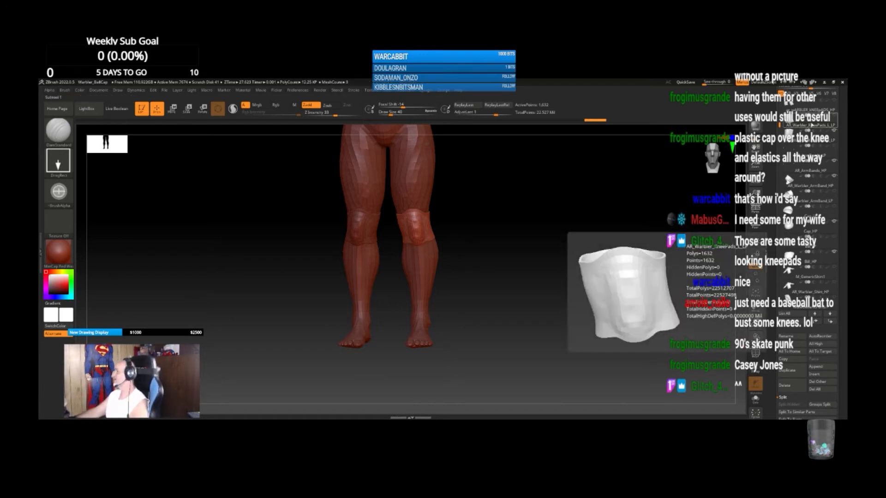
pyautogui.click(424, 91)
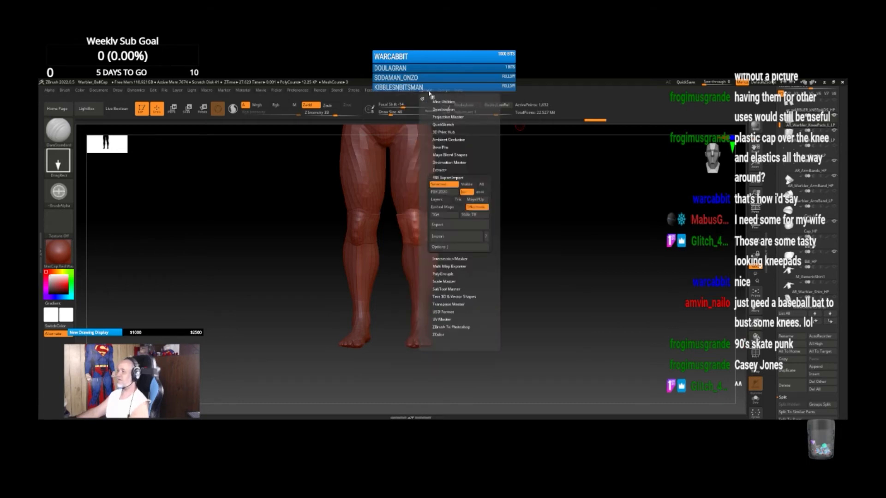
pyautogui.click(441, 177)
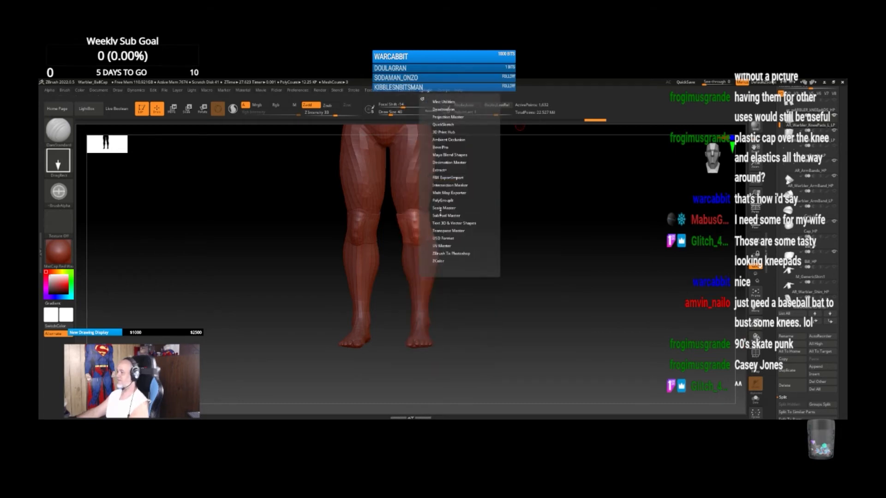
pyautogui.click(439, 246)
pyautogui.click(440, 264)
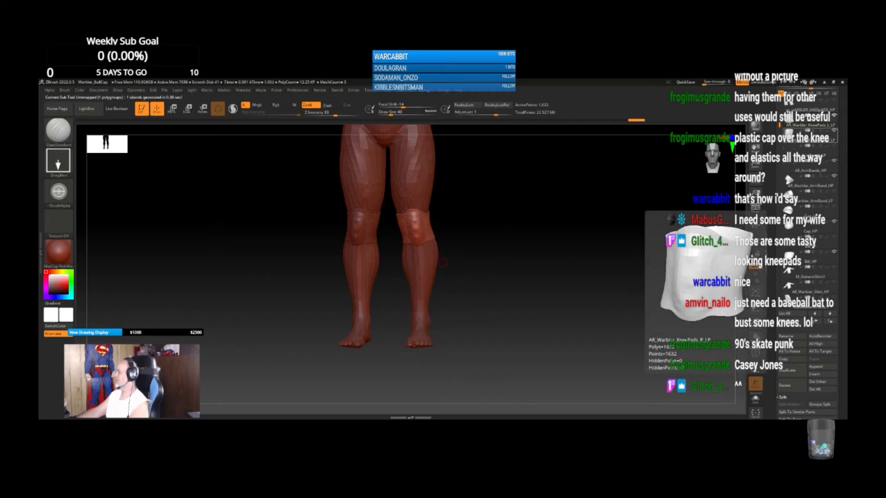
# Step: Unwrap the UVs of the right low-poly knee pad with UV Master, using symmetry
pyautogui.click(802, 135)
pyautogui.click(424, 91)
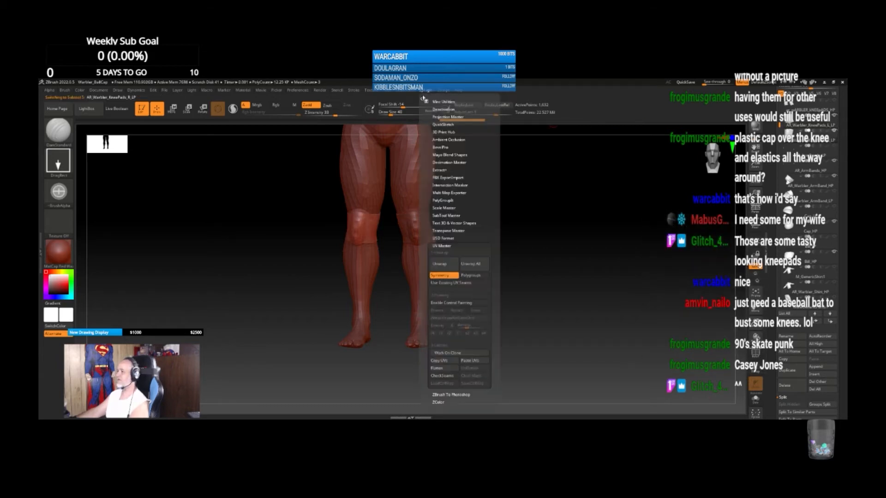
pyautogui.click(447, 261)
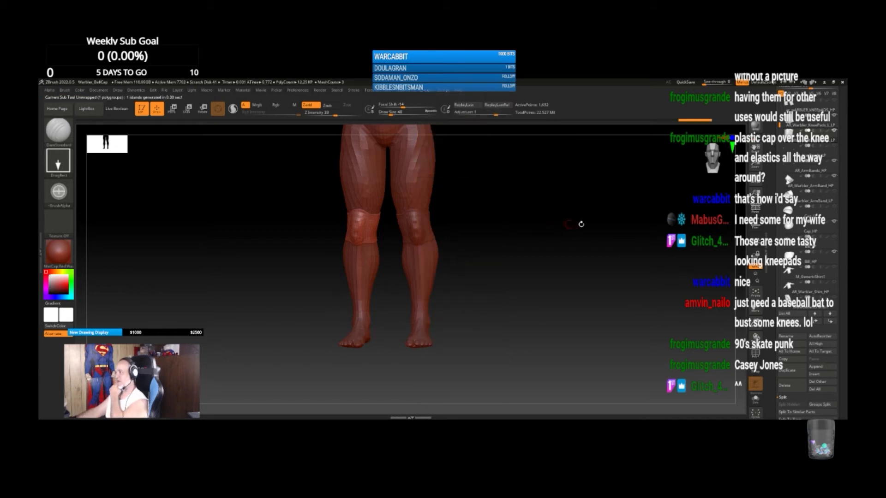
# Step: Start an FBX export of only the selected left low-poly knee pad subtool
pyautogui.click(805, 122)
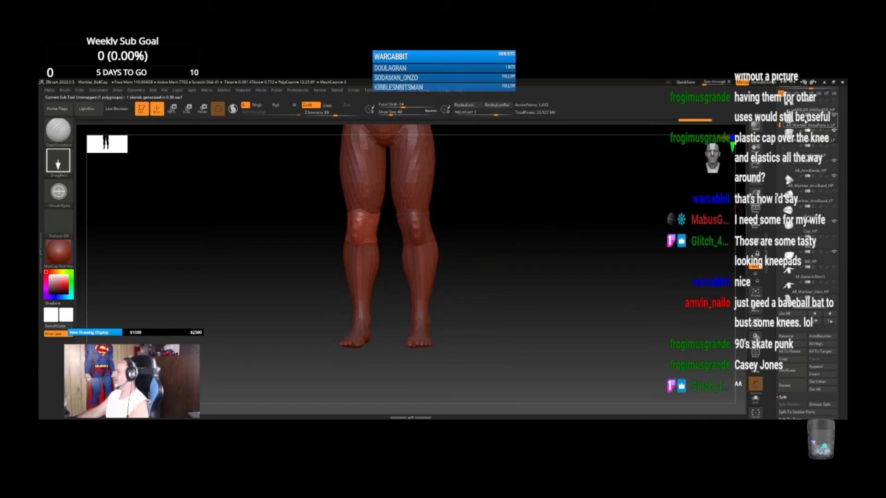
pyautogui.click(424, 90)
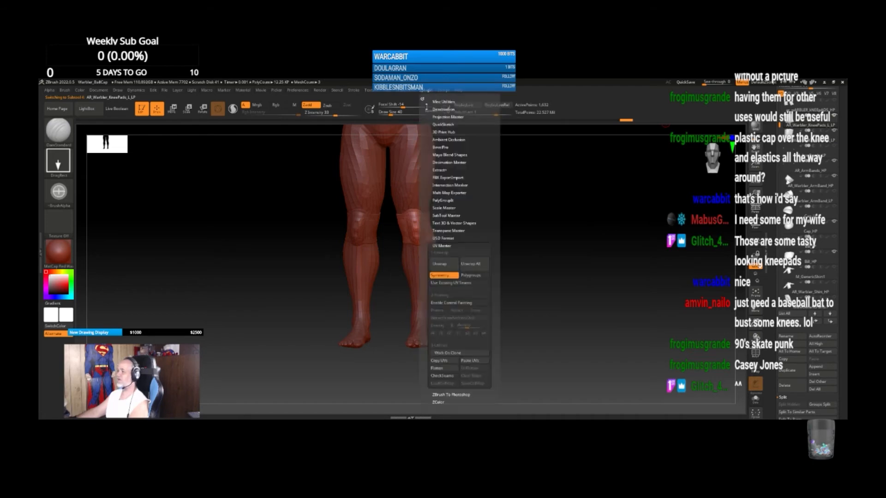
pyautogui.click(439, 246)
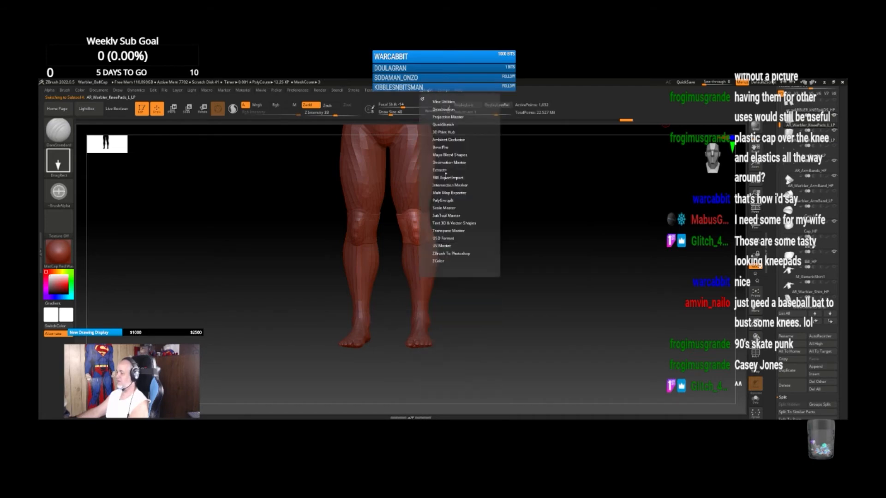
pyautogui.click(445, 178)
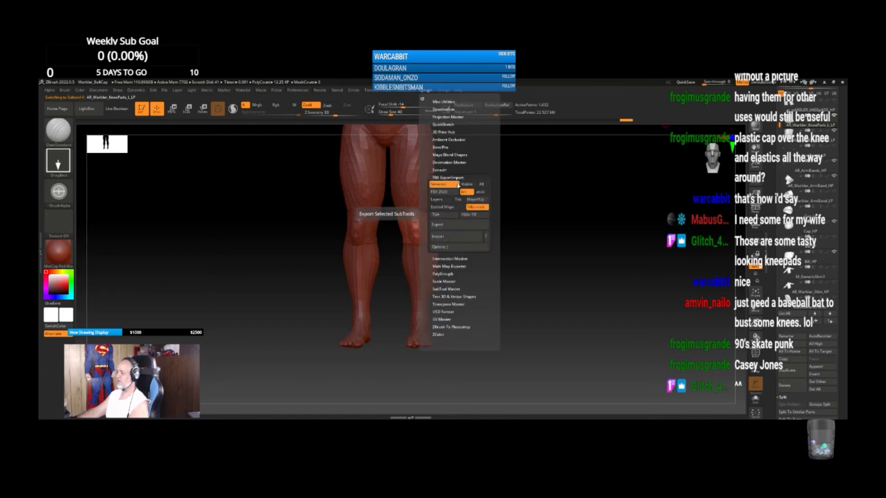
pyautogui.click(450, 225)
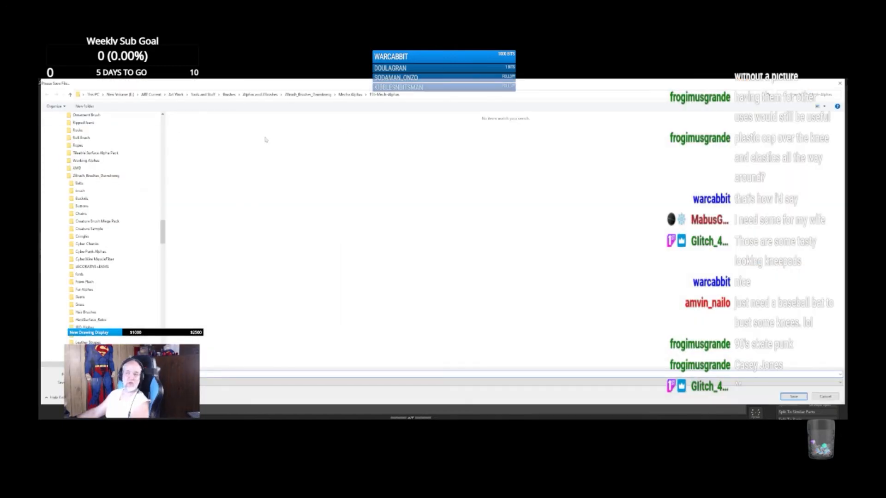
# Step: Change the save location to the CUXs folder under Art Work, Work Related, Missing Worlds Media and model Work
pyautogui.click(180, 95)
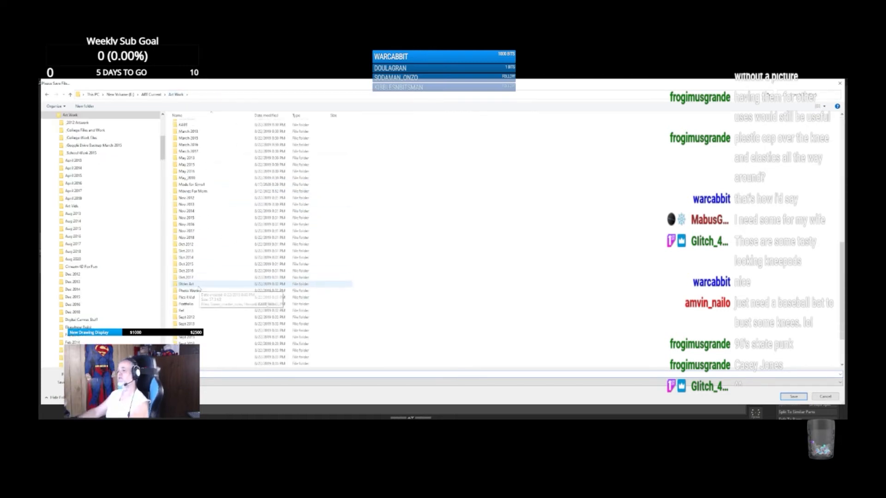
pyautogui.doubleClick(200, 364)
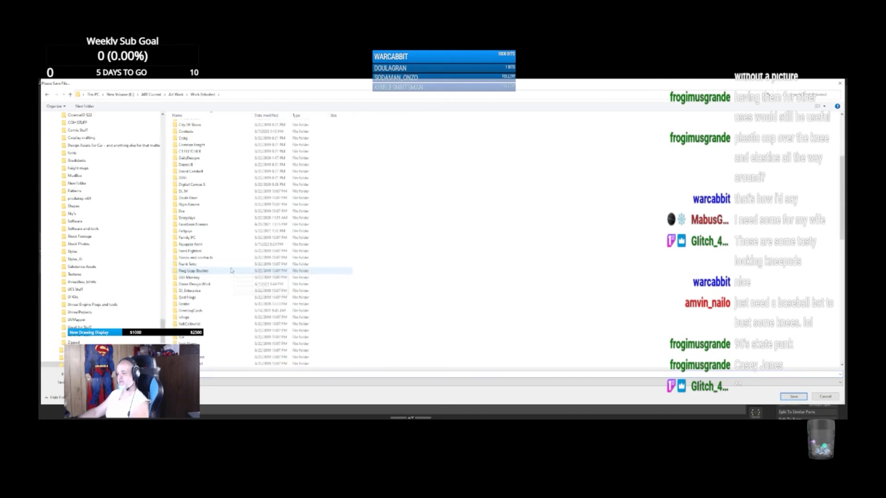
pyautogui.doubleClick(197, 244)
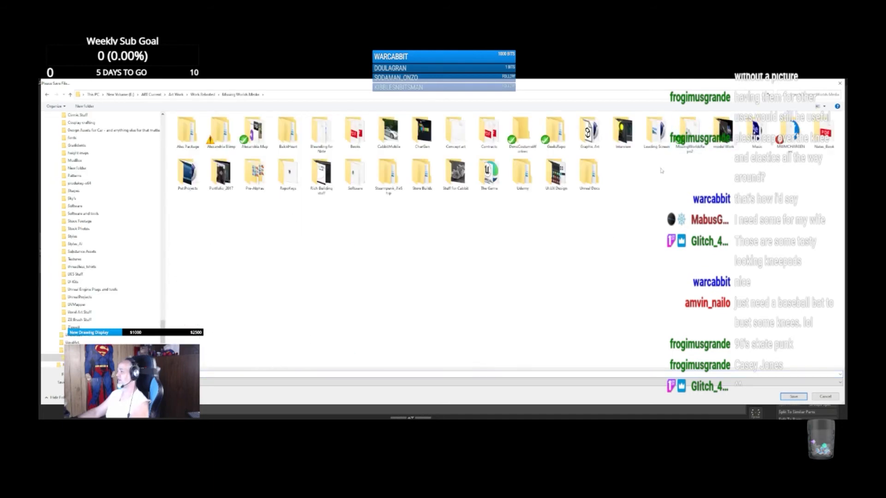
pyautogui.click(723, 132)
pyautogui.doubleClick(724, 131)
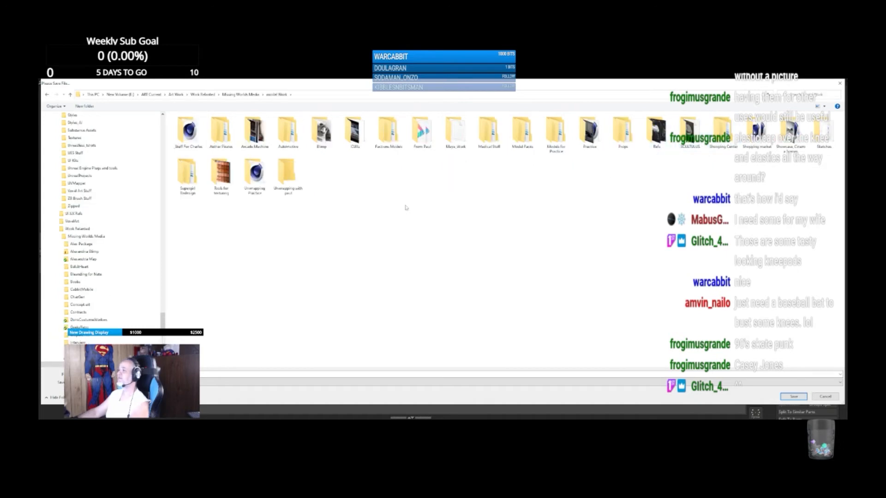
pyautogui.doubleClick(354, 135)
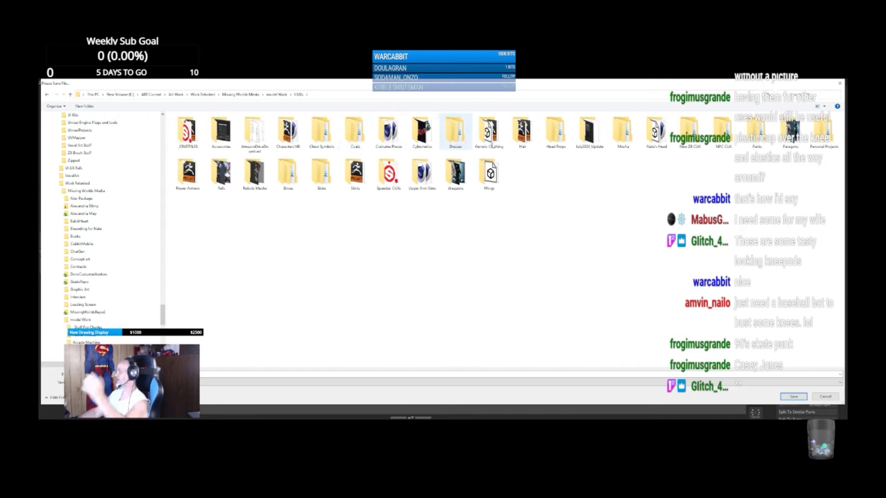
# Step: Save the left knee pad export in the Warbler character's Male > Knee Pads folder under NPC CUX
pyautogui.doubleClick(718, 147)
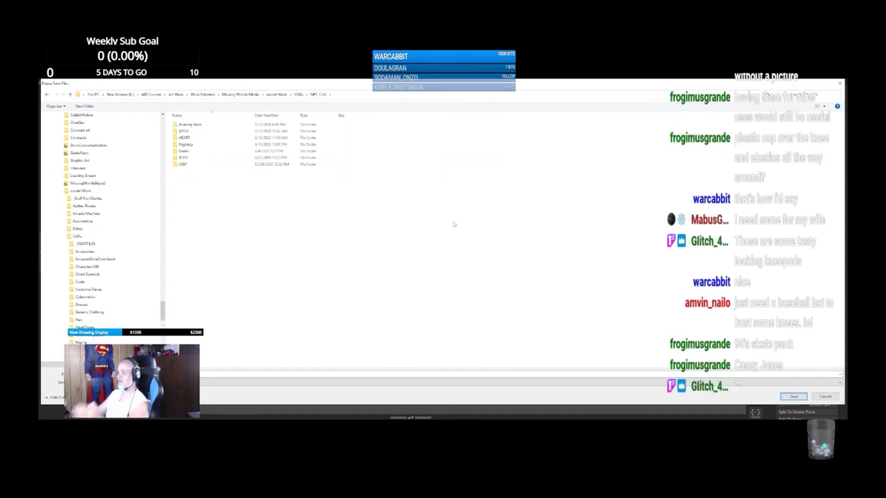
pyautogui.doubleClick(205, 125)
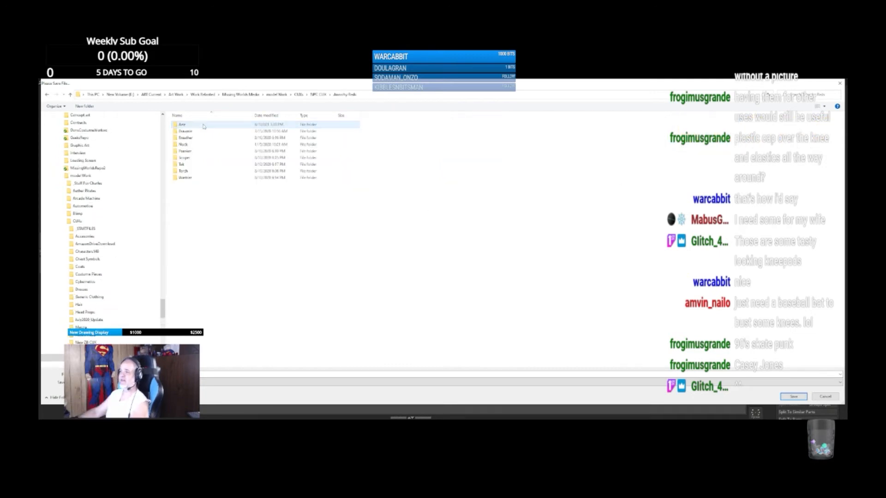
pyautogui.doubleClick(195, 179)
pyautogui.doubleClick(187, 128)
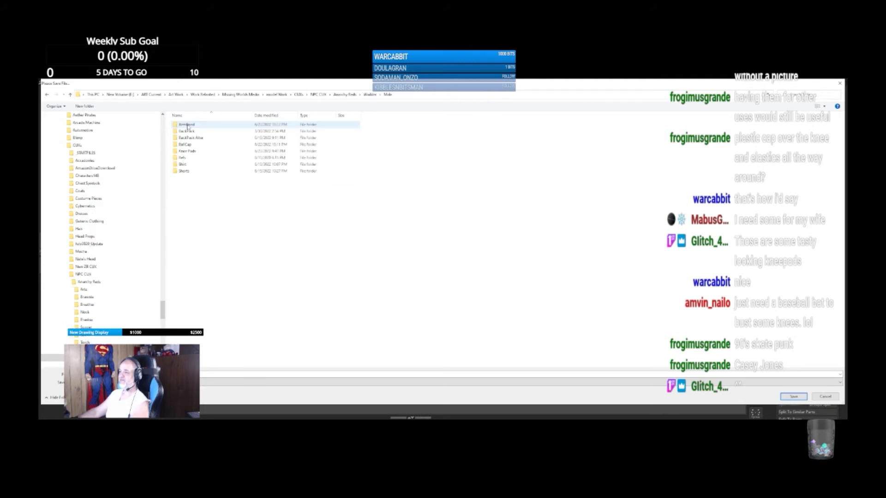
pyautogui.doubleClick(193, 151)
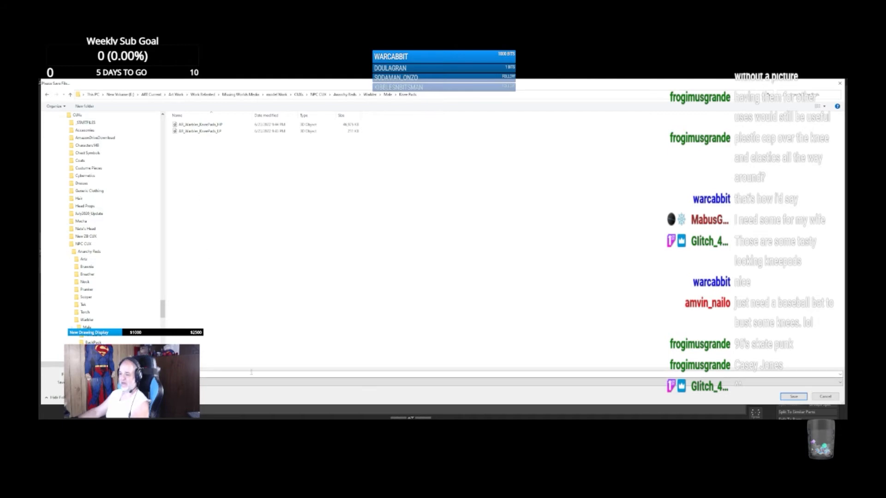
pyautogui.click(793, 396)
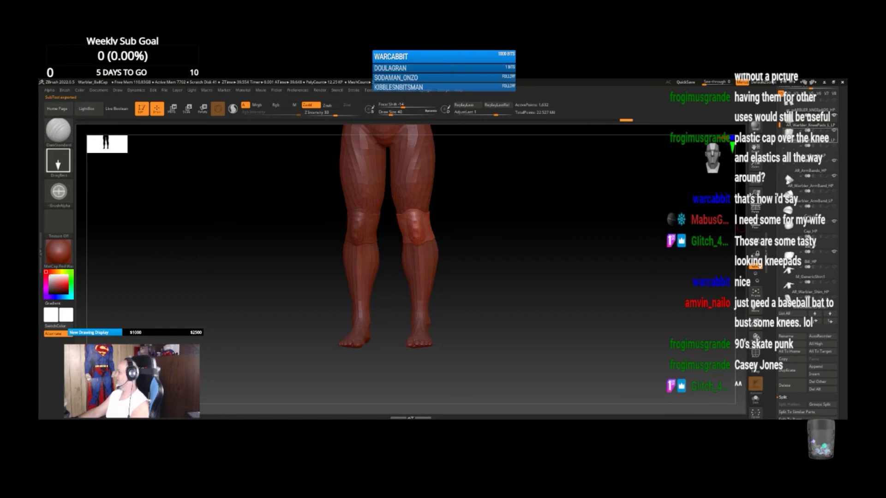
# Step: Export only the right low-poly knee pad subtool, AR_Warbler_KneePads_R_LP, as FBX into the Warbler's Male > Knee Pads folder
pyautogui.click(808, 136)
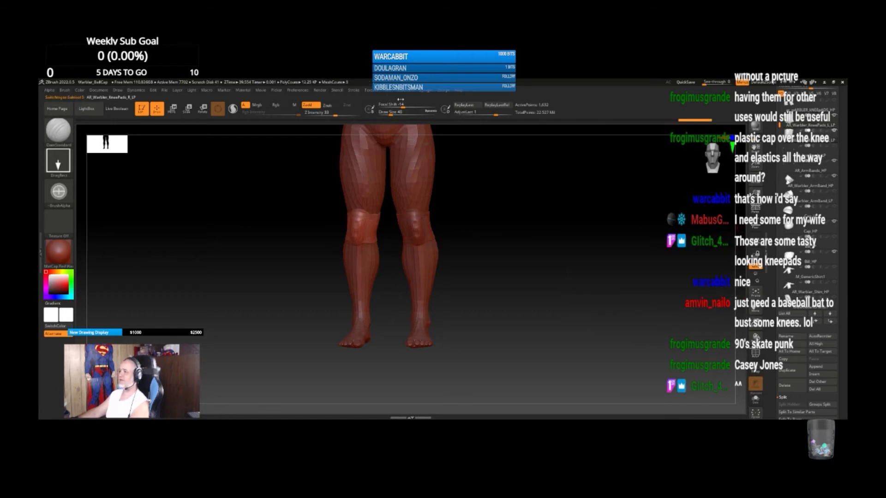
pyautogui.click(418, 92)
pyautogui.click(444, 203)
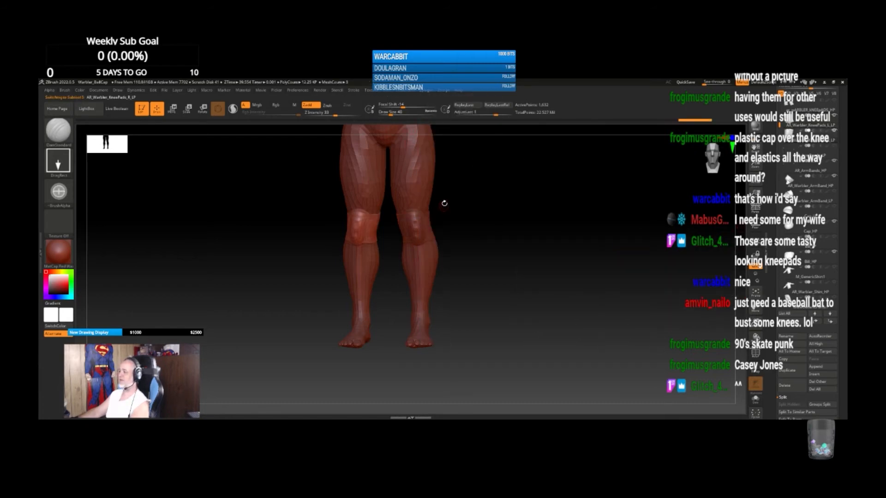
pyautogui.click(430, 94)
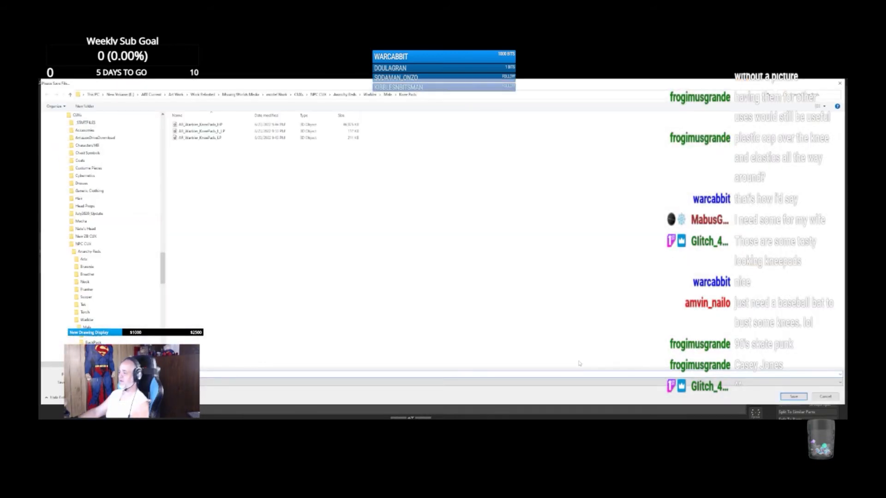
pyautogui.click(793, 397)
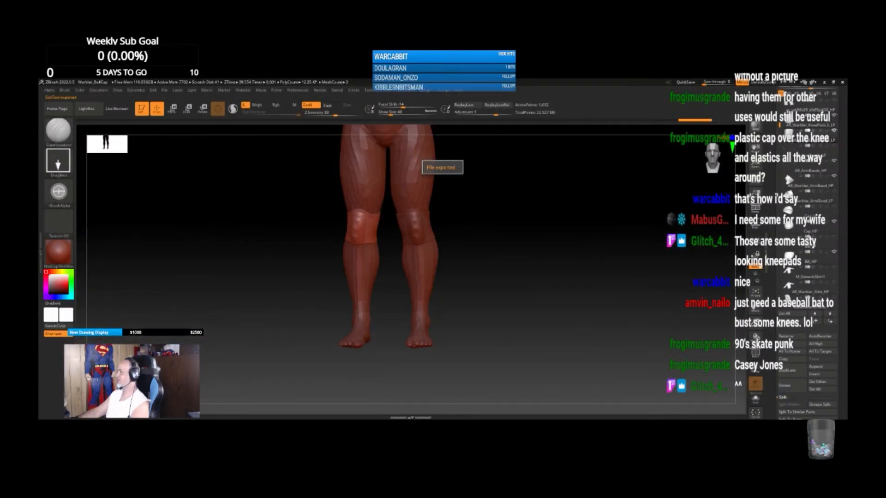
# Step: Hide the left low-poly knee pad and select the high-poly knee pads subtool
pyautogui.click(834, 130)
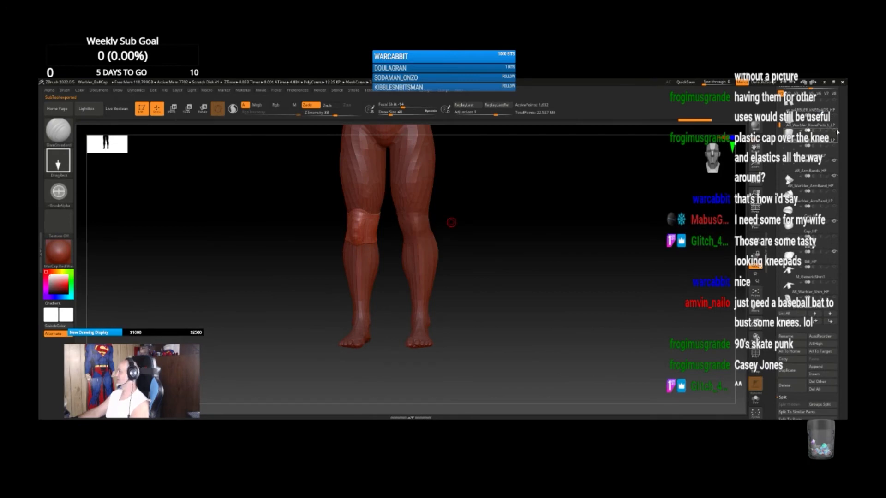
pyautogui.click(817, 109)
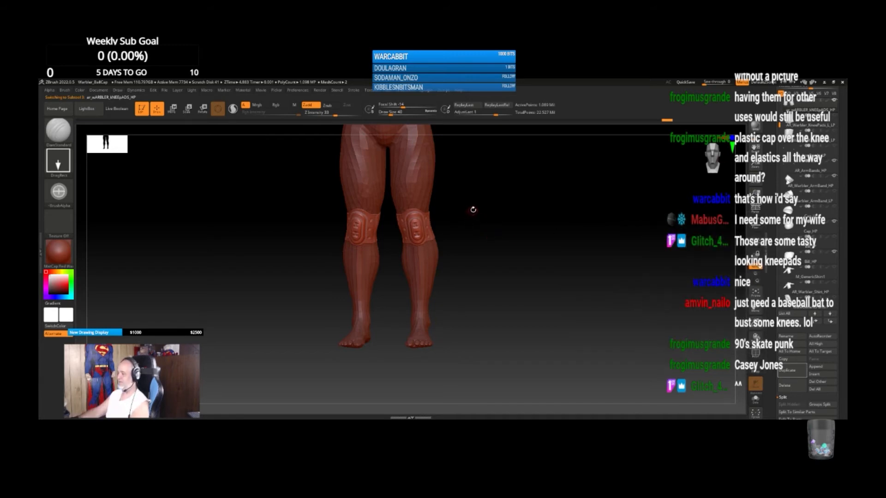
# Step: Try to isolate the left high-poly knee pad by masking it and hiding the unmasked part of the subtool
pyautogui.keyDown('ctrl'); pyautogui.moveTo(470, 196); pyautogui.dragTo(389, 280); pyautogui.keyUp('ctrl')
pyautogui.keyDown('ctrl'); pyautogui.moveTo(524, 265); pyautogui.dragTo(540, 267); pyautogui.keyUp('ctrl')
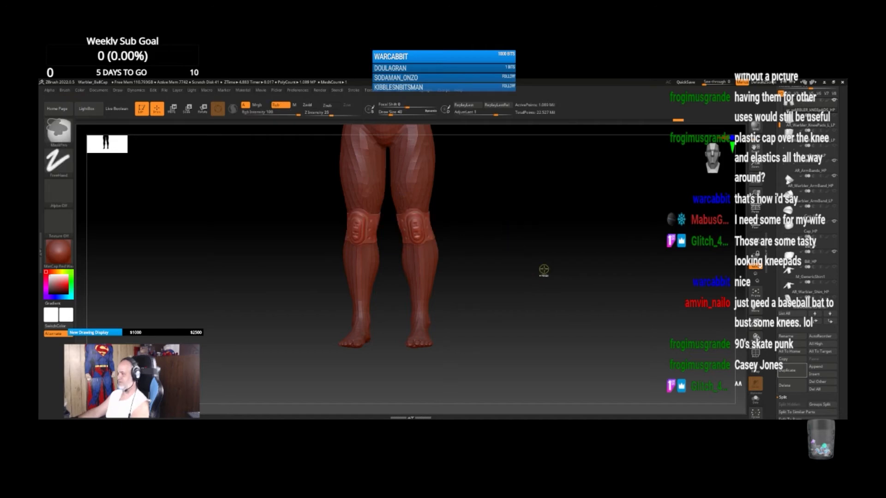
pyautogui.keyDown('ctrl'); pyautogui.moveTo(458, 203); pyautogui.dragTo(389, 274); pyautogui.keyUp('ctrl')
pyautogui.scroll(-6, 830, 328)
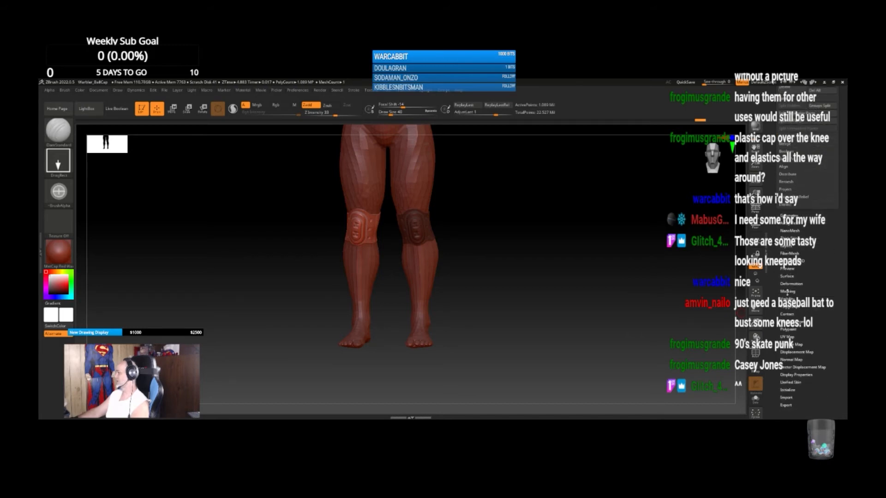
pyautogui.click(788, 299)
pyautogui.click(788, 183)
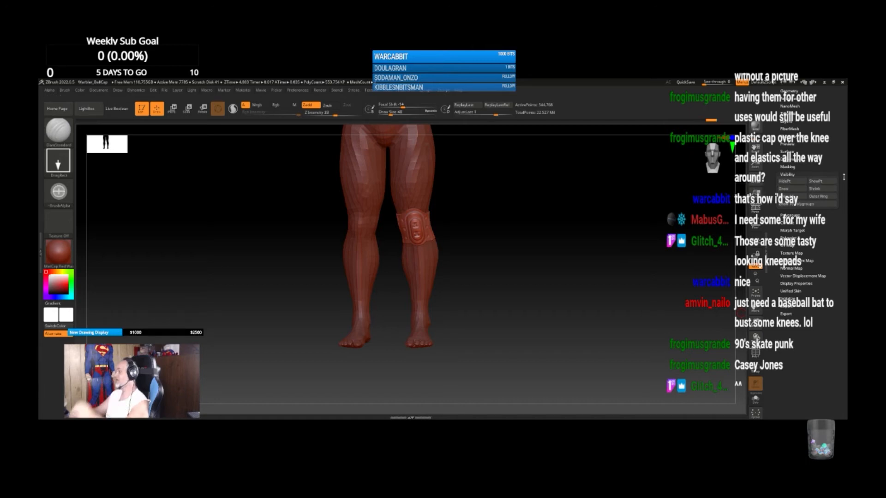
# Step: Look through the subtool list and its Split options for a way to separate the two high-poly knee pads
pyautogui.scroll(6, 807, 193)
pyautogui.moveTo(807, 194)
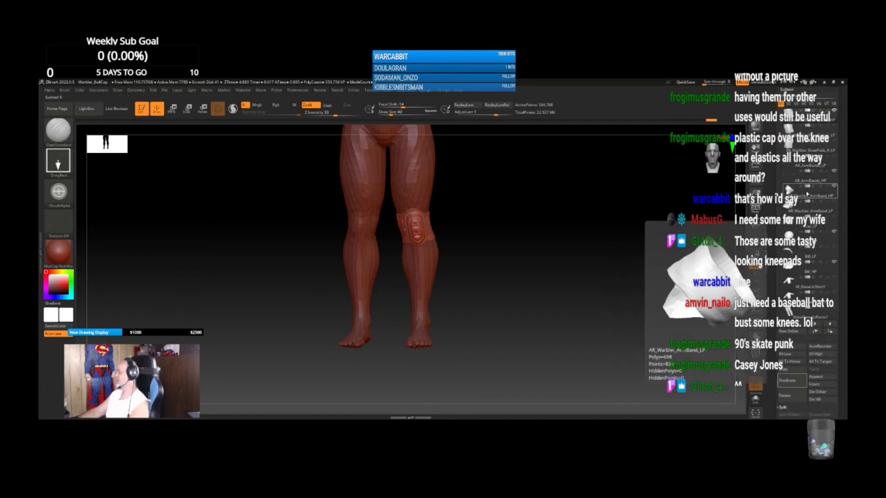
pyautogui.moveTo(846, 183); pyautogui.dragTo(846, 156)
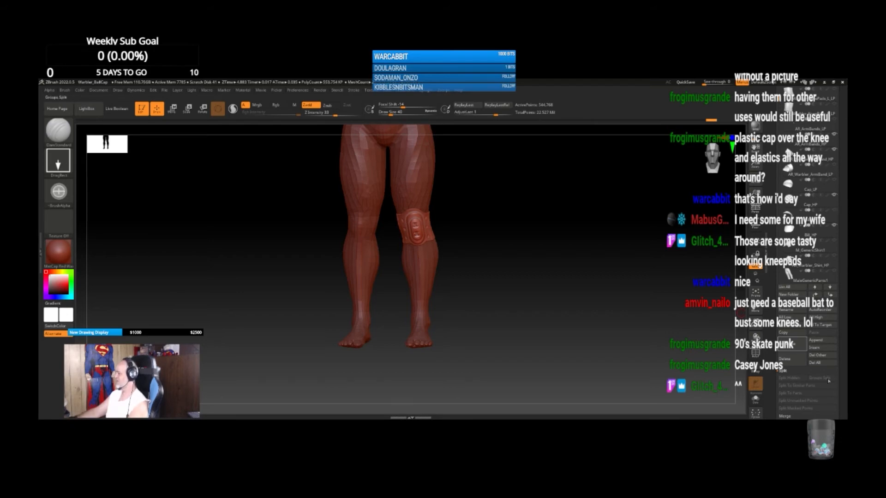
pyautogui.scroll(-5, 846, 330)
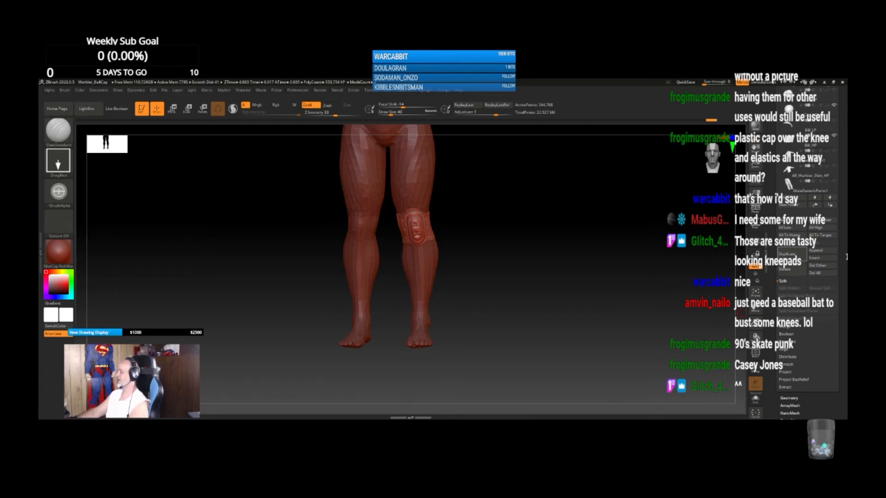
pyautogui.moveTo(846, 253); pyautogui.dragTo(846, 309)
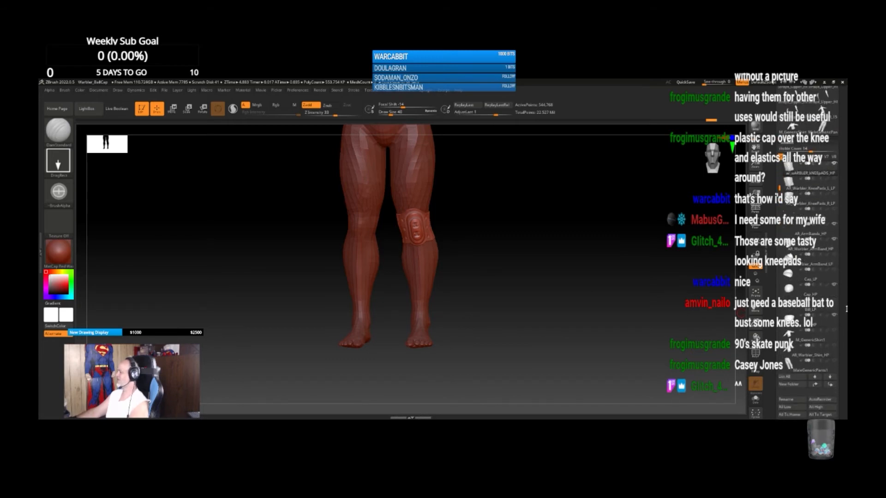
pyautogui.moveTo(846, 308); pyautogui.dragTo(847, 234)
pyautogui.click(783, 249)
pyautogui.click(783, 249)
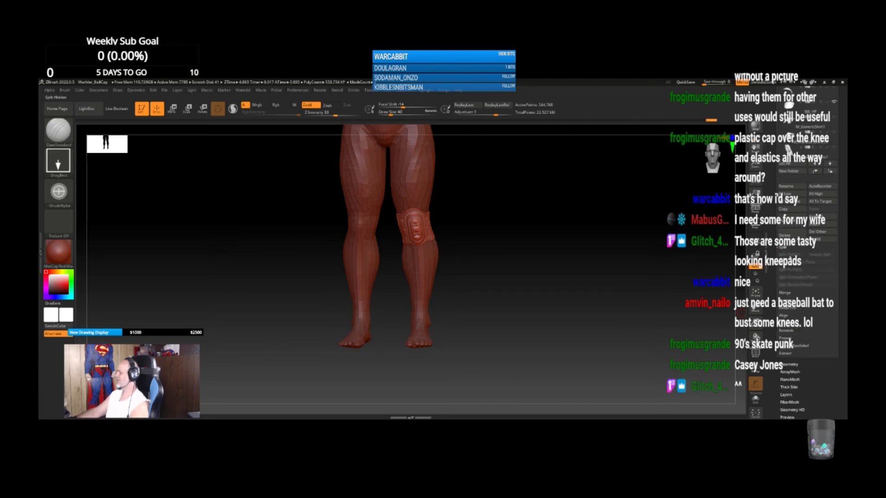
pyautogui.moveTo(845, 138); pyautogui.dragTo(845, 305)
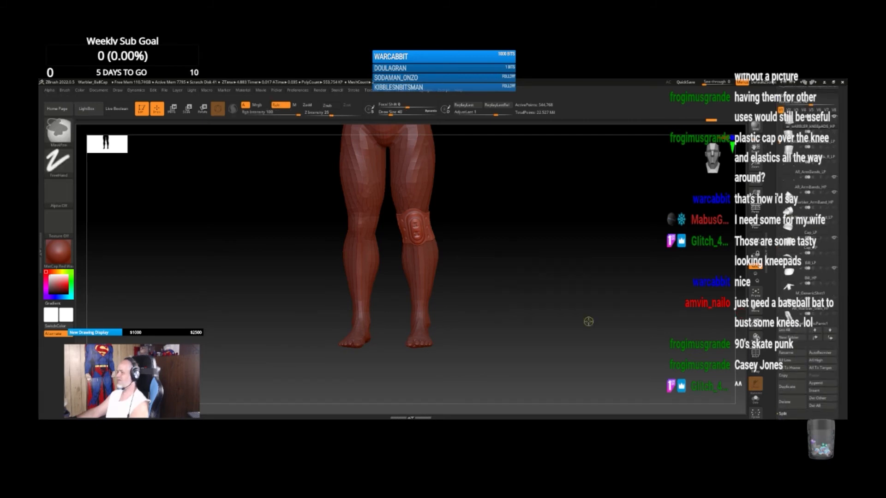
# Step: Try clearing the mask on the left high-poly knee pad, and undo the recent masking and hiding operations
pyautogui.keyDown('ctrl'); pyautogui.click(593, 292); pyautogui.keyUp('ctrl')
pyautogui.keyDown('ctrl'); pyautogui.click(593, 292); pyautogui.keyUp('ctrl')
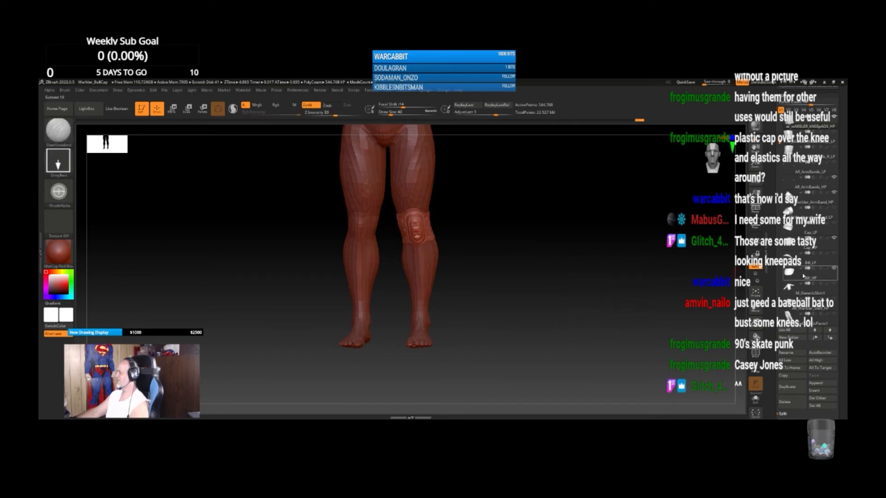
pyautogui.scroll(-4, 803, 276)
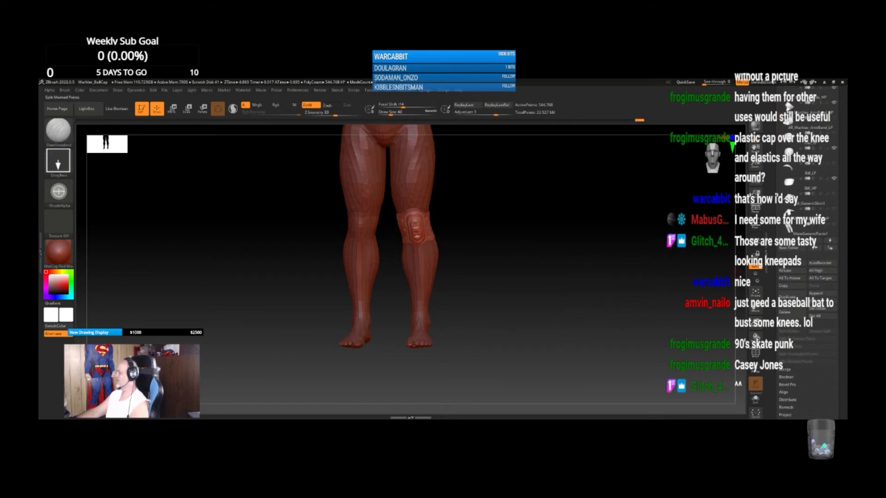
pyautogui.hotkey('ctrl', 'z')
pyautogui.hotkey('ctrl', 'z')
pyautogui.hotkey('ctrl', 'z')
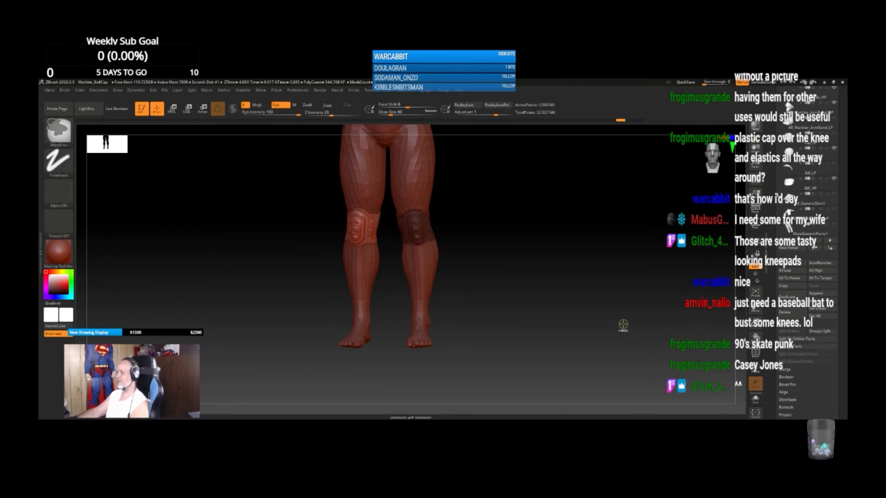
pyautogui.hotkey('ctrl', 'z')
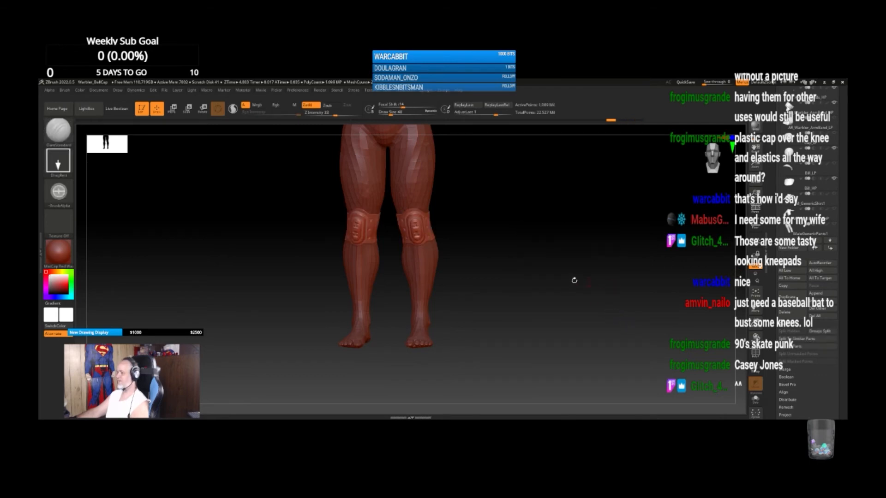
# Step: Mask the left high-poly knee pad and split the high-poly knee pads subtool into parts
pyautogui.moveTo(459, 198)
pyautogui.keyDown('ctrl'); pyautogui.mouseDown()
pyautogui.moveTo(438, 274)
pyautogui.moveTo(388, 288)
pyautogui.mouseUp(); pyautogui.keyUp('ctrl')
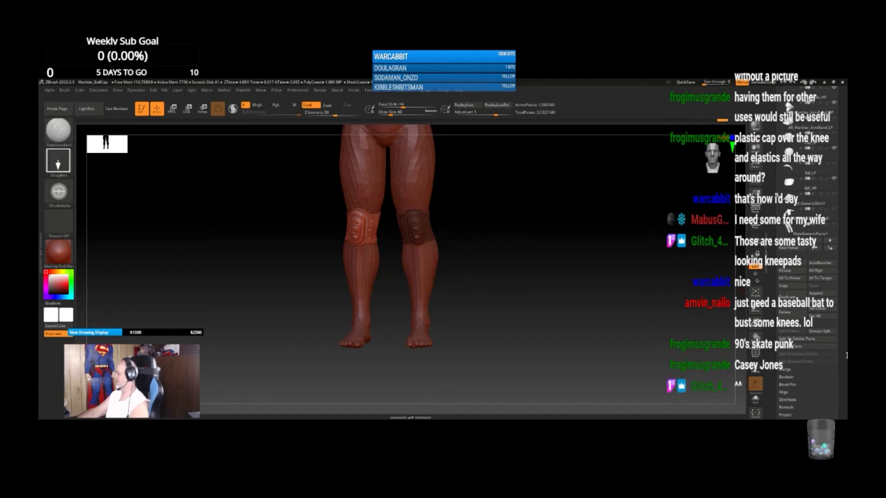
pyautogui.scroll(-5, 798, 347)
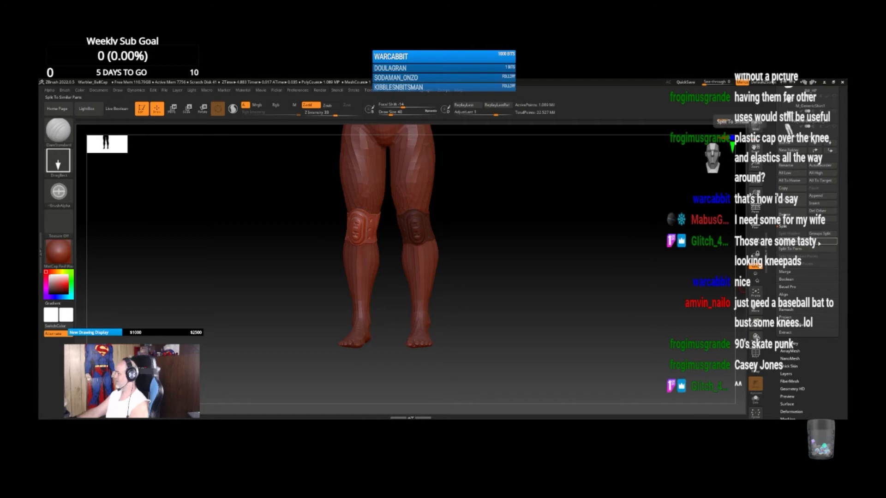
pyautogui.click(800, 252)
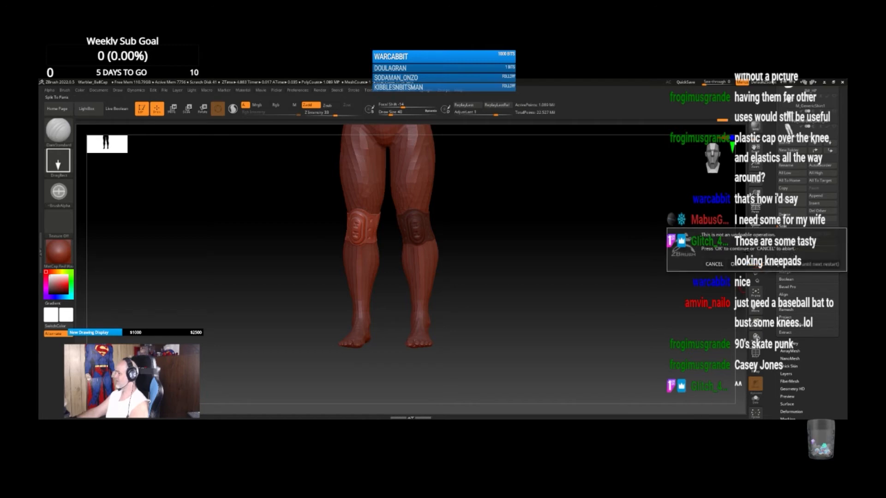
pyautogui.click(734, 264)
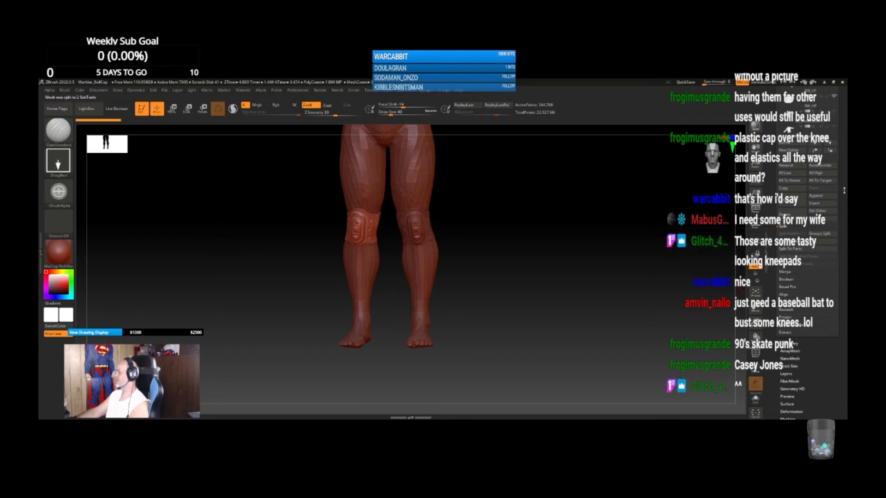
# Step: Try to shorten the left low-poly knee pad's subtool name to AR_Warbler_KneePads_L_
pyautogui.moveTo(844, 190); pyautogui.dragTo(847, 252)
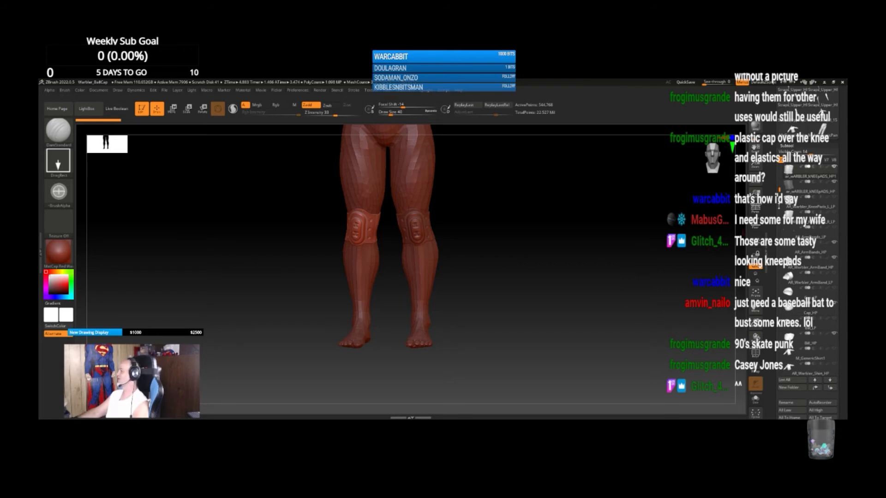
pyautogui.click(802, 191)
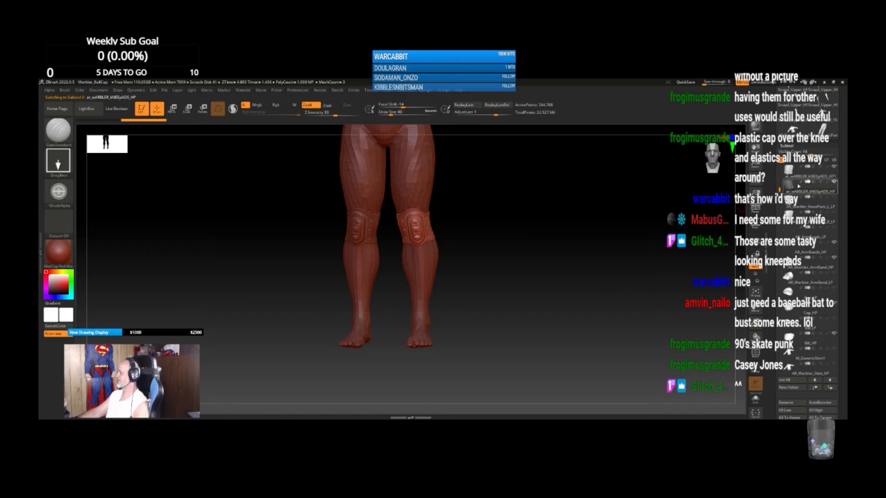
pyautogui.click(801, 201)
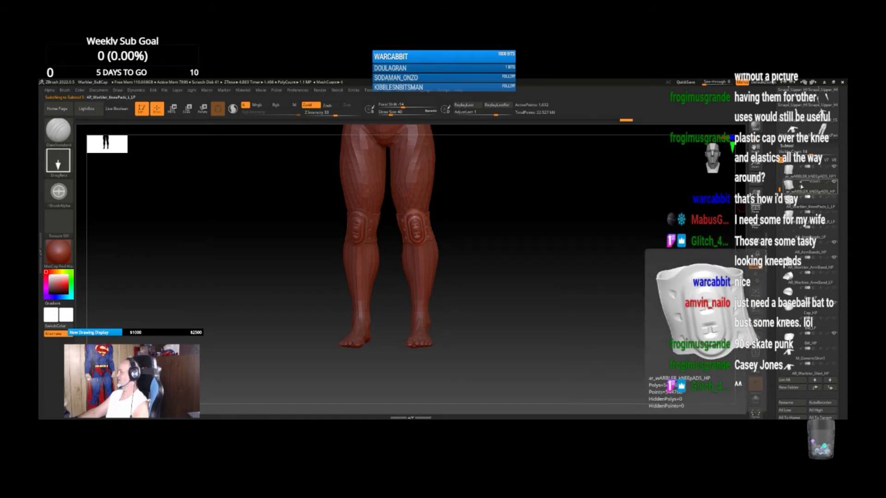
pyautogui.moveTo(845, 379); pyautogui.dragTo(846, 260)
pyautogui.click(787, 283)
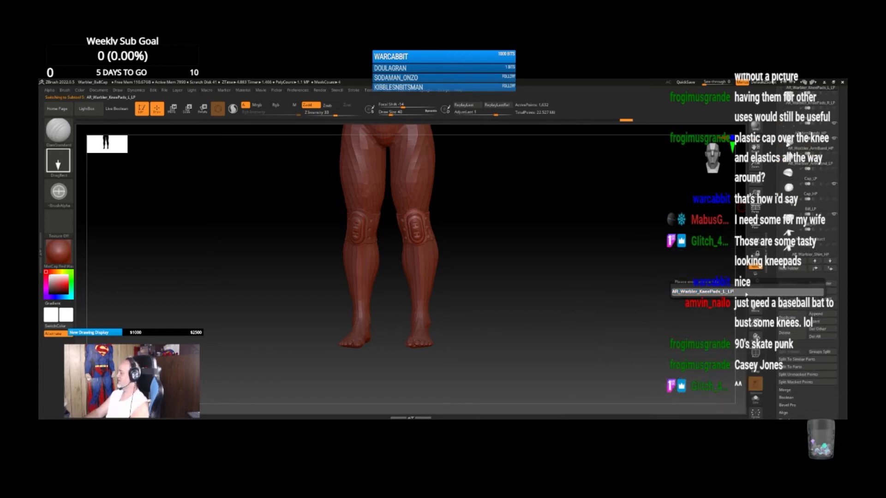
pyautogui.press('BackSpace')
pyautogui.press('BackSpace')
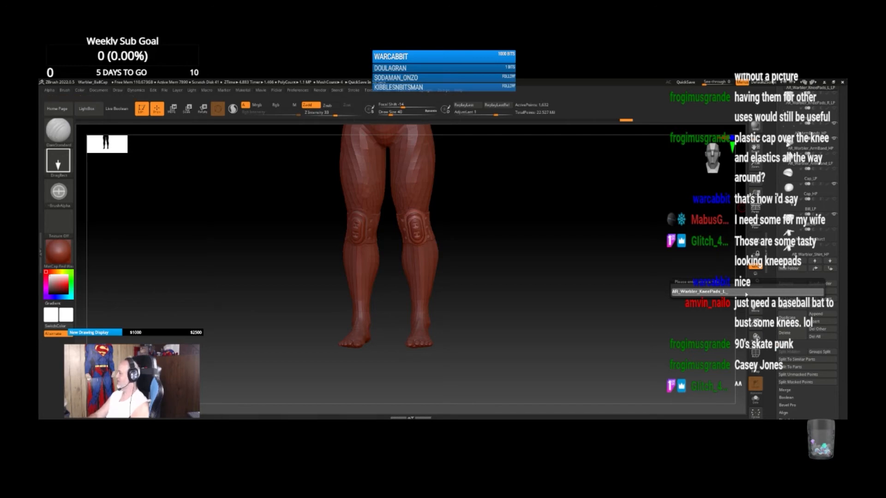
pyautogui.press('Return')
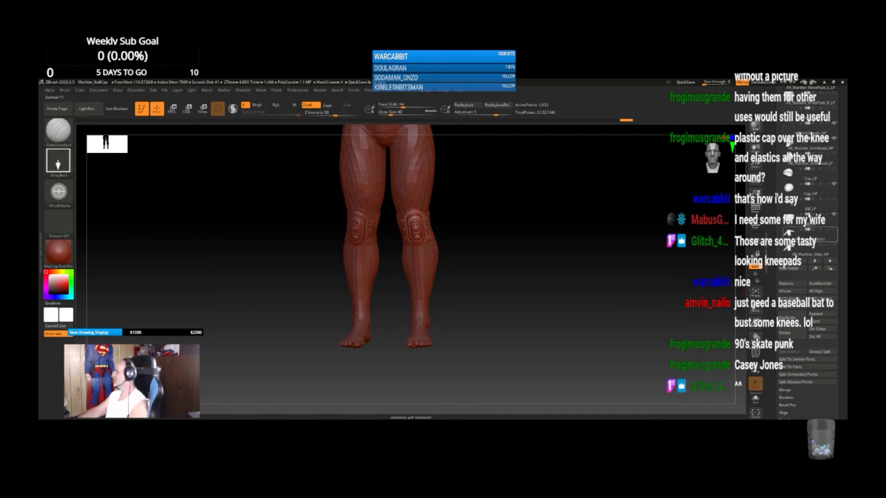
# Step: Rename the left high-poly knee pad subtool AR_Warbler_KneePads_L_HP, copying the new name before confirming it
pyautogui.moveTo(840, 169); pyautogui.dragTo(844, 213)
pyautogui.moveTo(821, 210)
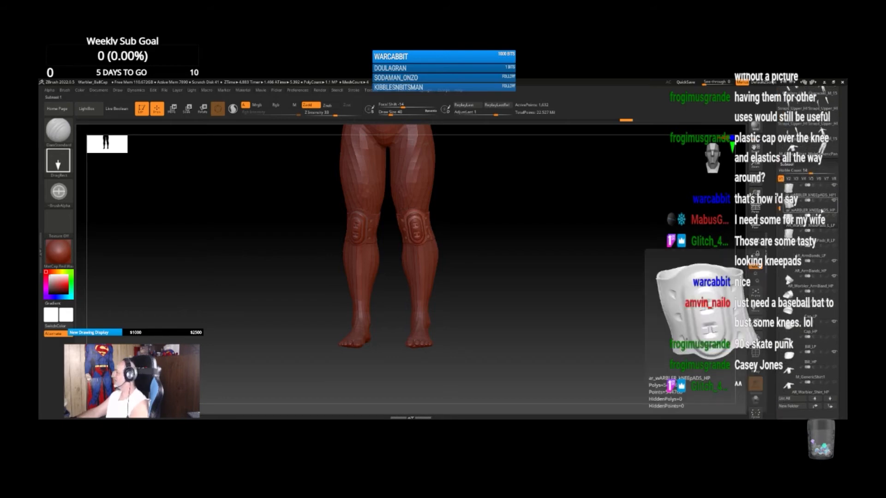
pyautogui.click(809, 210)
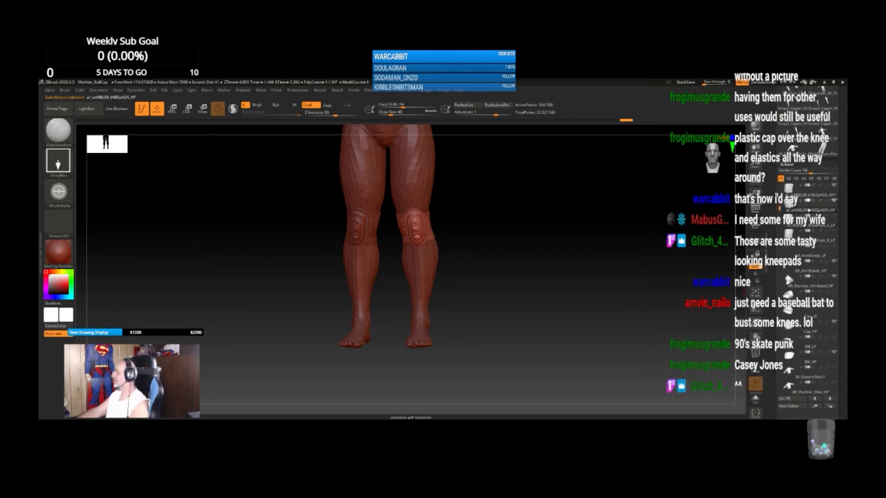
pyautogui.moveTo(808, 211)
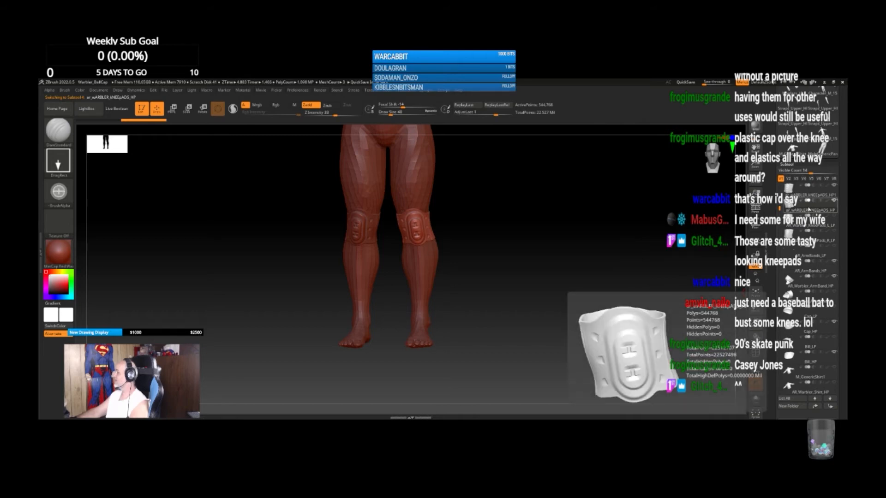
pyautogui.click(825, 195)
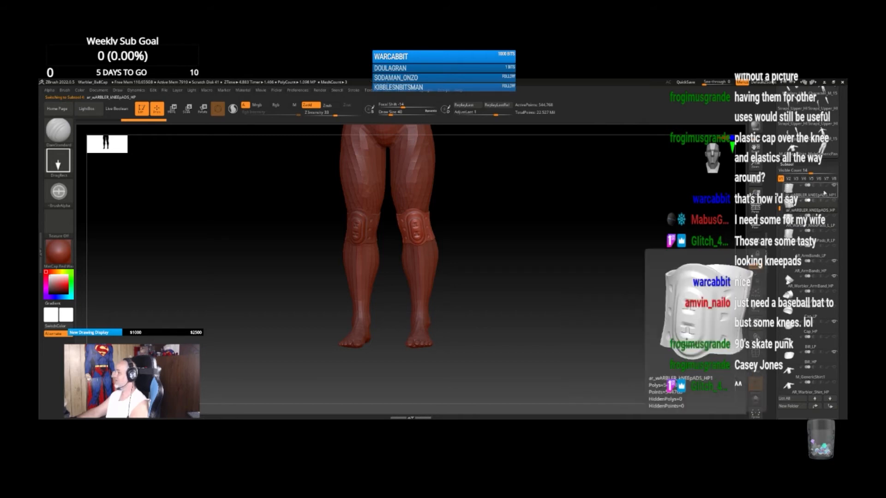
pyautogui.click(834, 200)
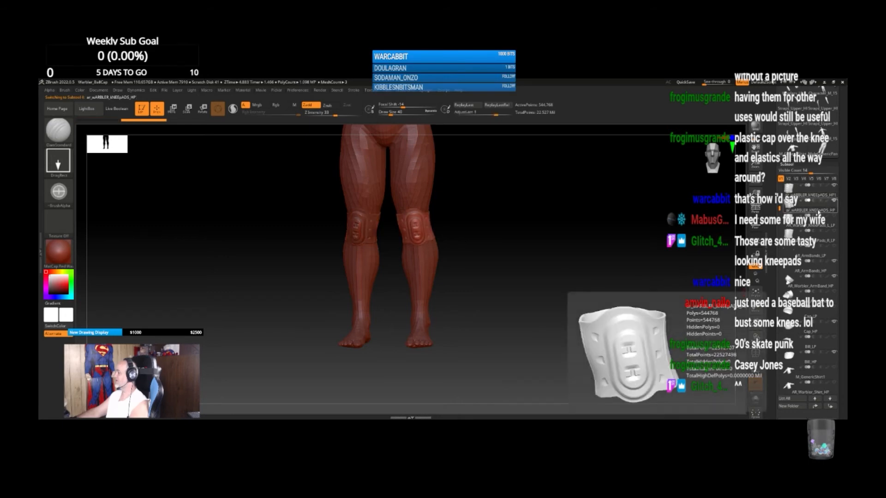
pyautogui.scroll(-5, 785, 272)
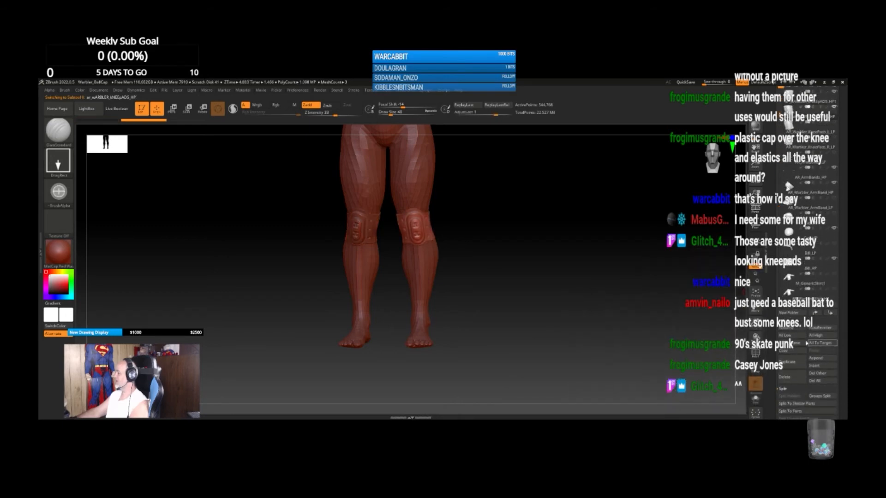
pyautogui.click(790, 329)
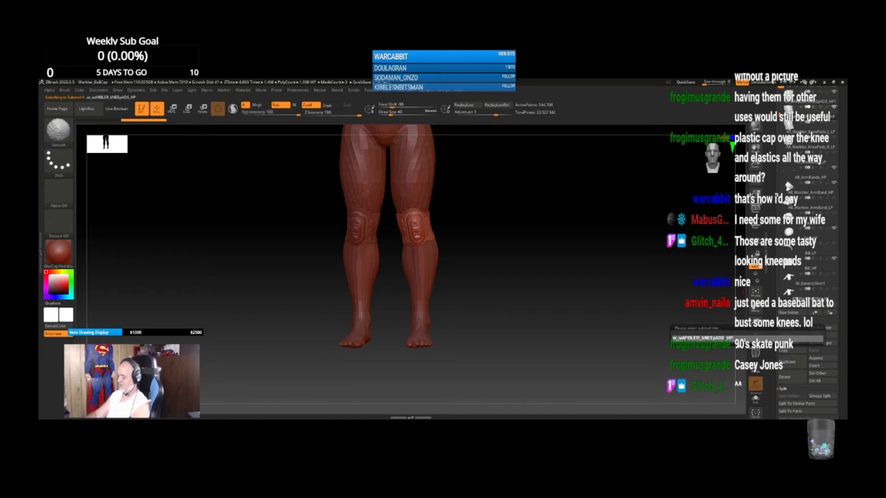
pyautogui.write('L_')
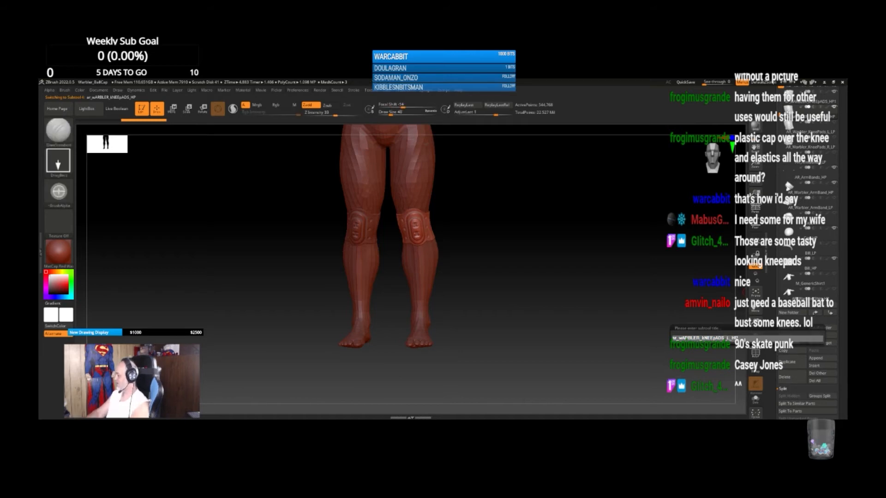
pyautogui.press('BackSpace')
pyautogui.press('BackSpace')
pyautogui.press('BackSpace')
pyautogui.press('BackSpace')
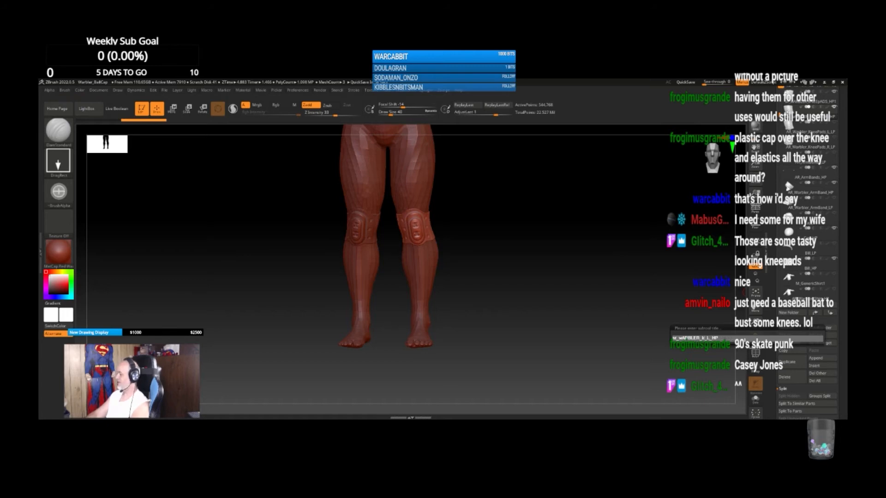
pyautogui.write('Knee')
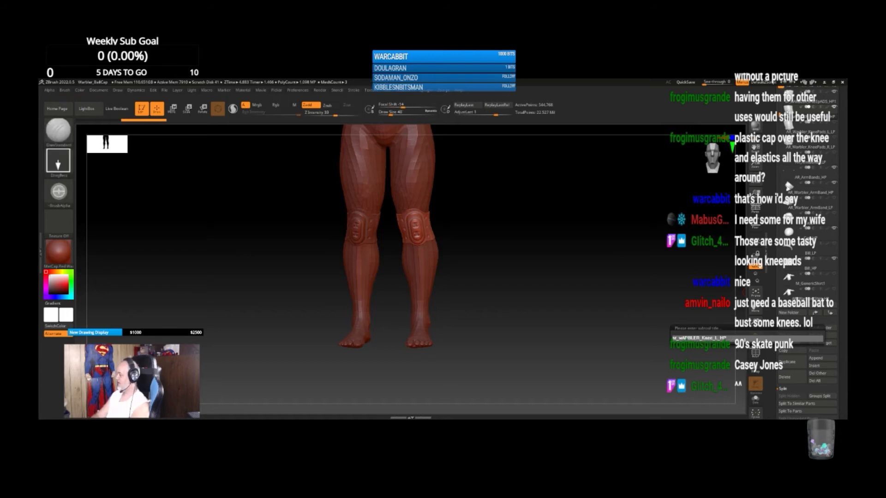
pyautogui.write('Pa')
pyautogui.press('BackSpace')
pyautogui.press('BackSpace')
pyautogui.press('BackSpace')
pyautogui.press('BackSpace')
pyautogui.press('BackSpace')
pyautogui.press('BackSpace')
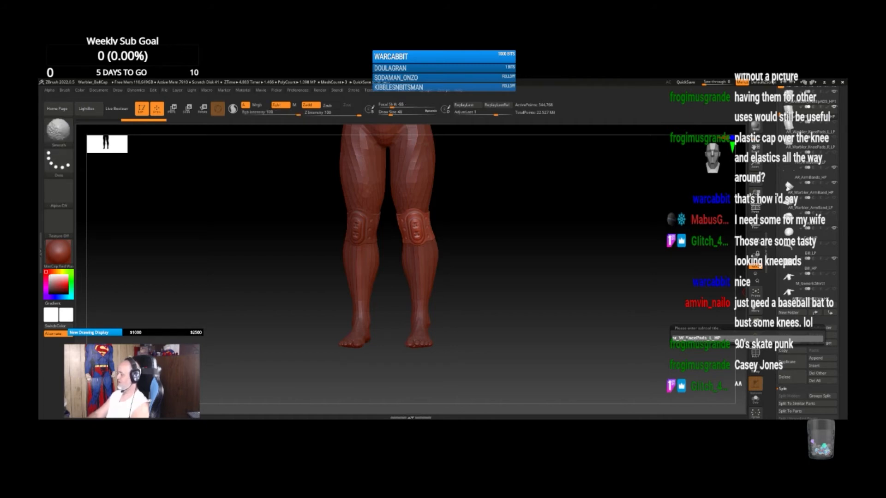
pyautogui.write('arbler')
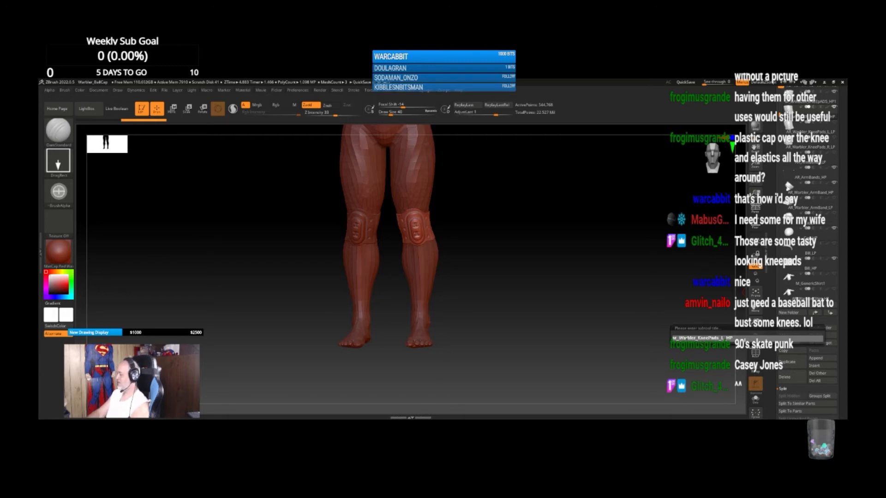
pyautogui.press('BackSpace')
pyautogui.press('BackSpace')
pyautogui.write('AR')
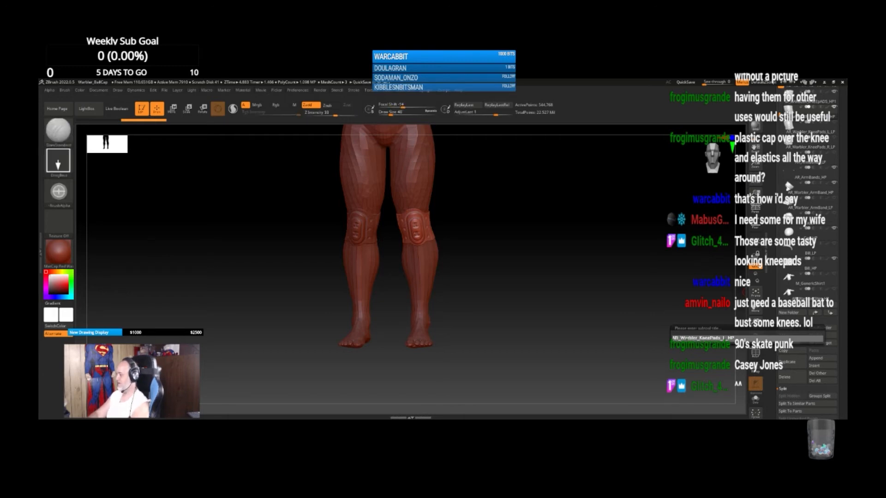
pyautogui.moveTo(739, 339); pyautogui.dragTo(666, 346)
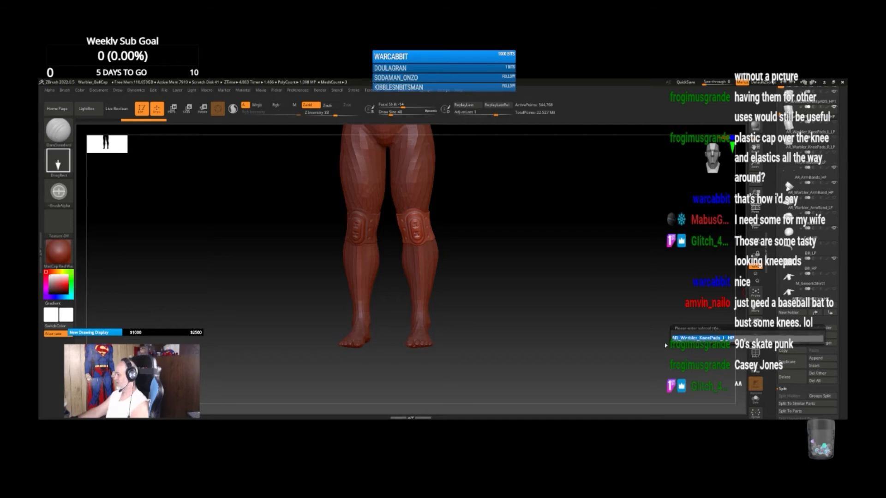
pyautogui.hotkey('ctrl', 'c')
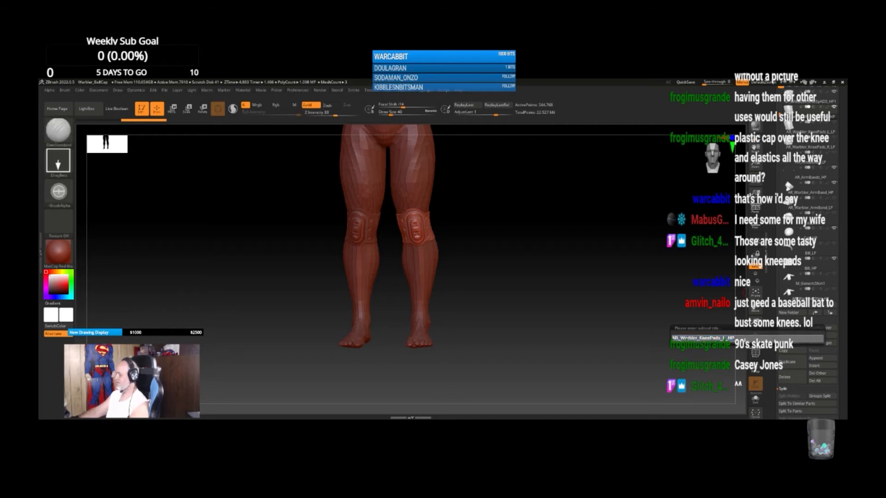
pyautogui.press('Return')
# Step: Rename the right high-poly knee pad subtool AR_Warbler_KneePads_R_HP by reusing the copied name with R in place of L
pyautogui.moveTo(844, 95); pyautogui.dragTo(845, 136)
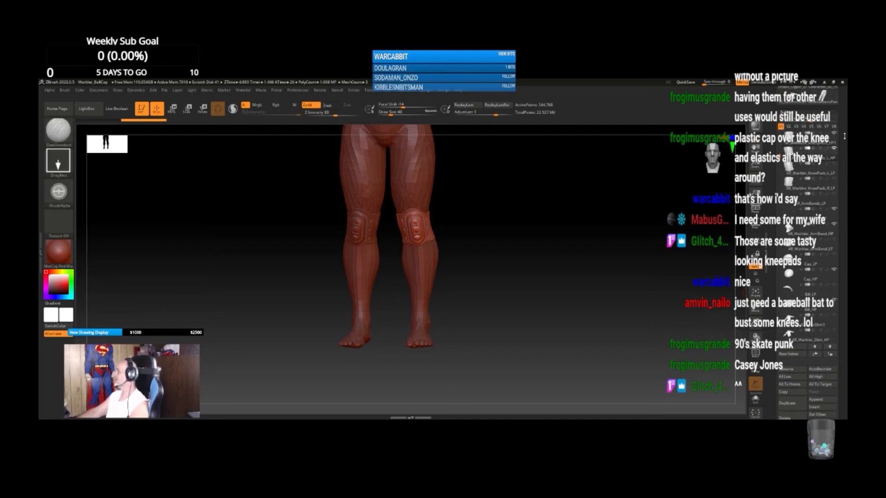
pyautogui.click(808, 140)
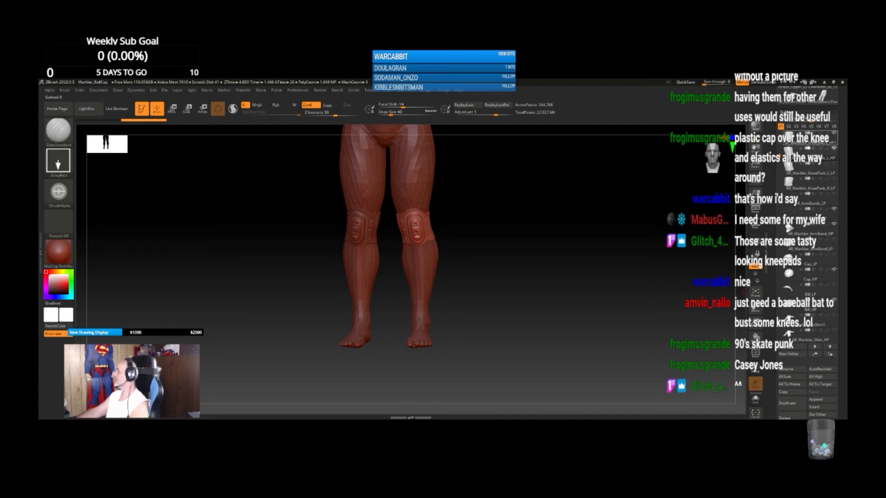
pyautogui.click(787, 369)
pyautogui.hotkey('ctrl', 'v')
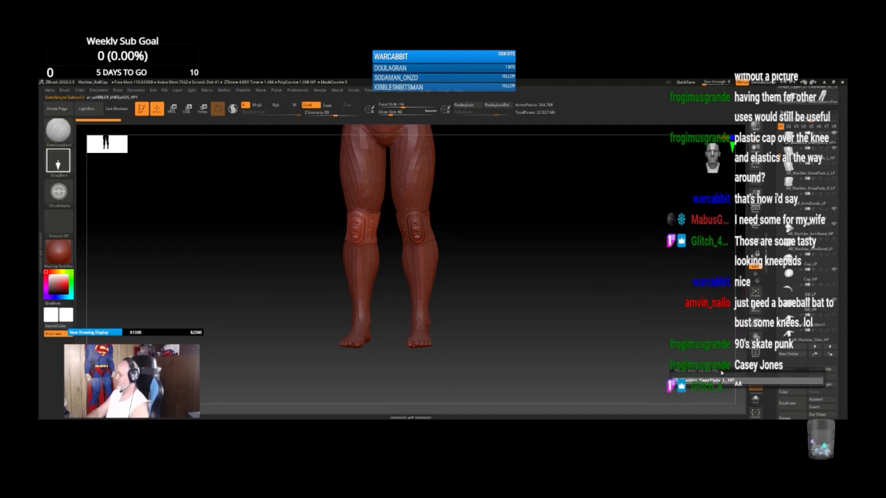
pyautogui.press('Left')
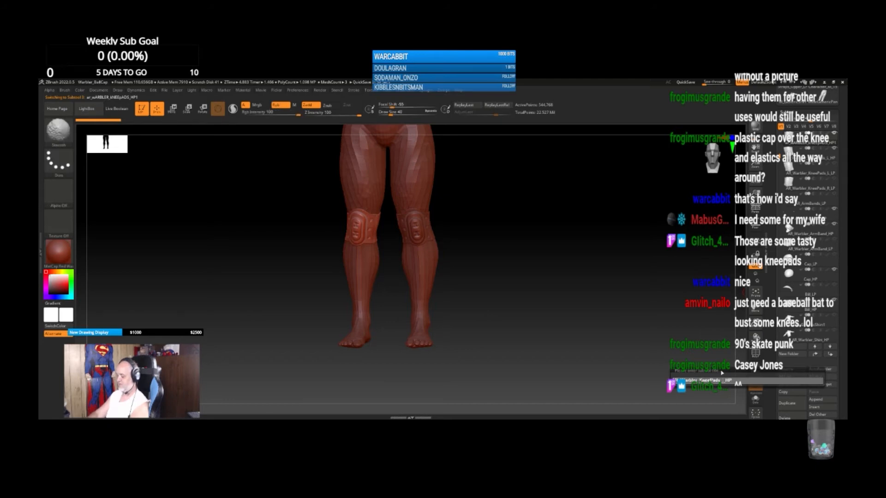
pyautogui.press('BackSpace')
pyautogui.write('R')
pyautogui.press('Return')
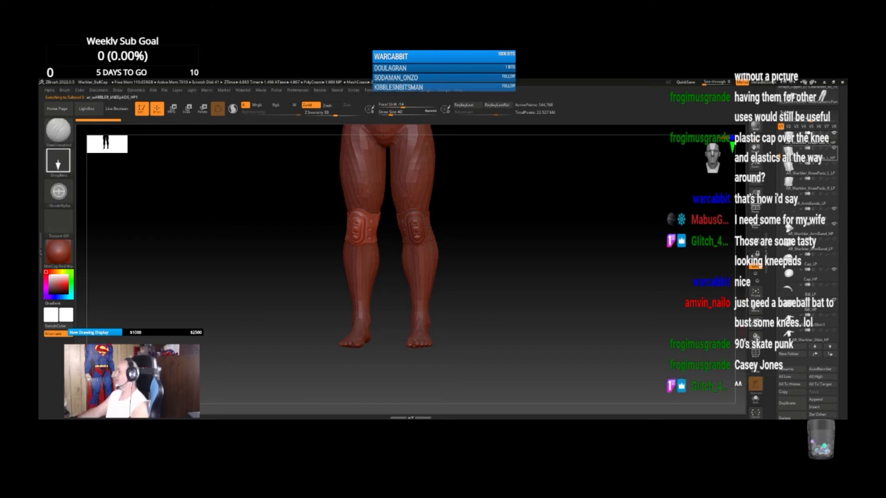
# Step: Export the left high-poly knee pad as the FBX file AR_Warbler_KneePads_L_HP in the knee pads folder
pyautogui.click(805, 155)
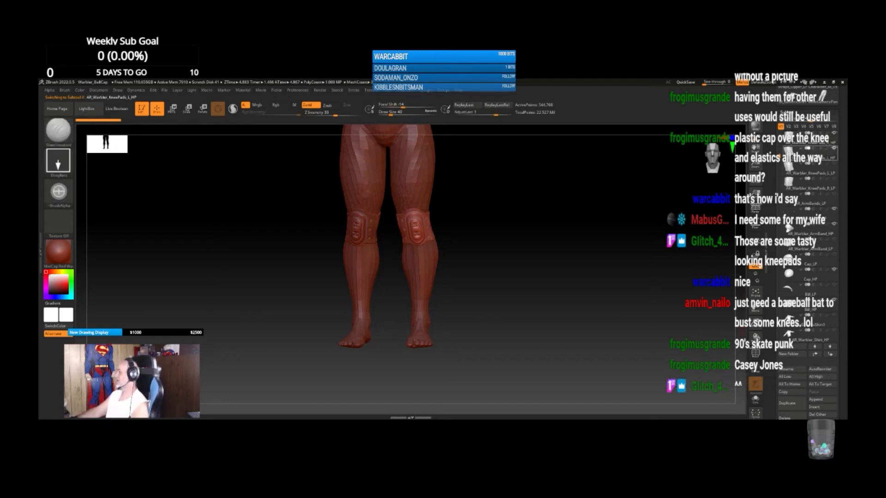
pyautogui.click(425, 91)
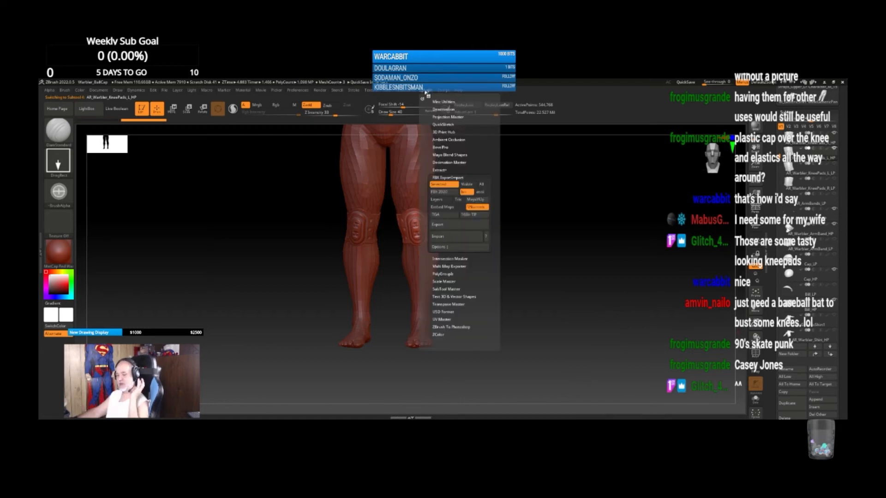
pyautogui.click(458, 225)
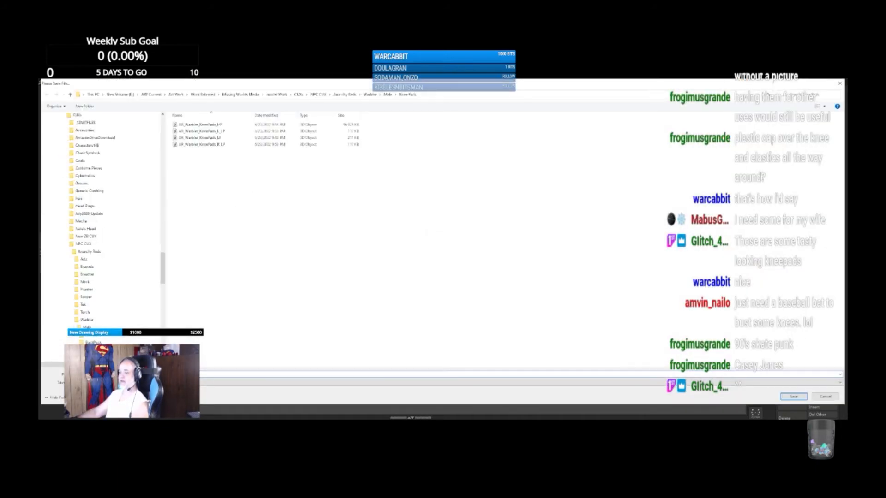
pyautogui.click(793, 397)
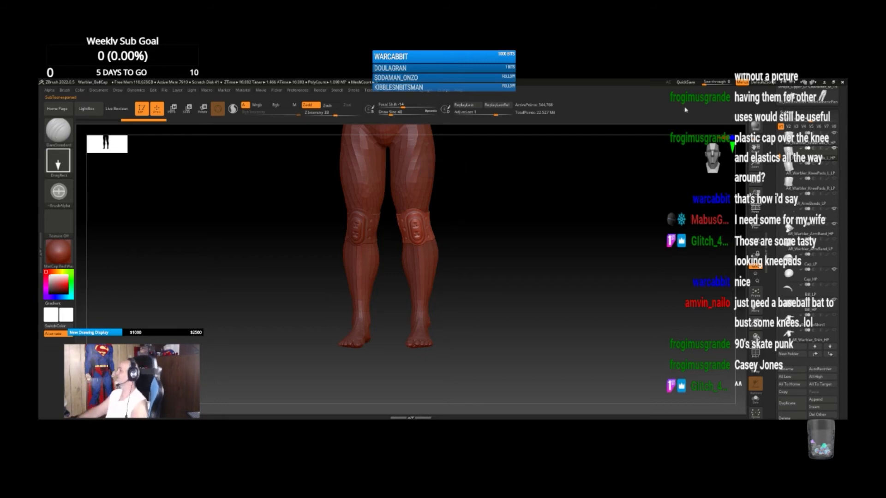
# Step: Export the right high-poly knee pad as the FBX file AR_Warbler_KneePads_R_HP in the knee pads folder
pyautogui.click(805, 139)
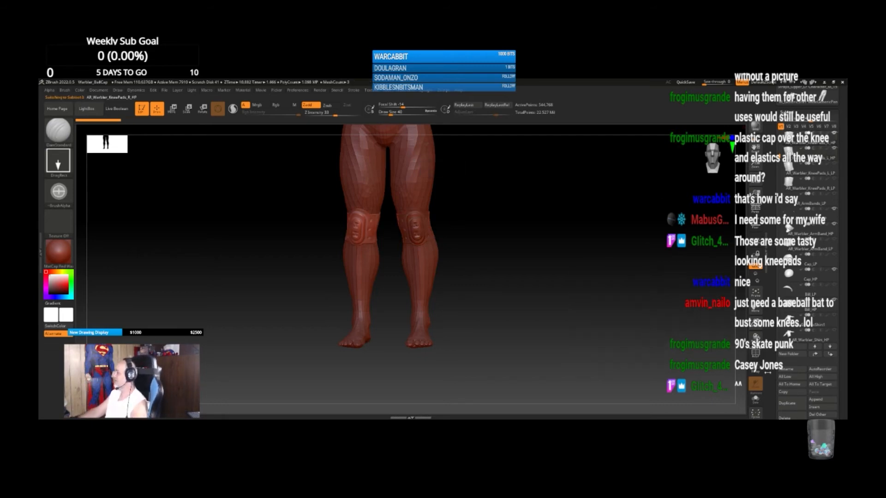
pyautogui.click(426, 90)
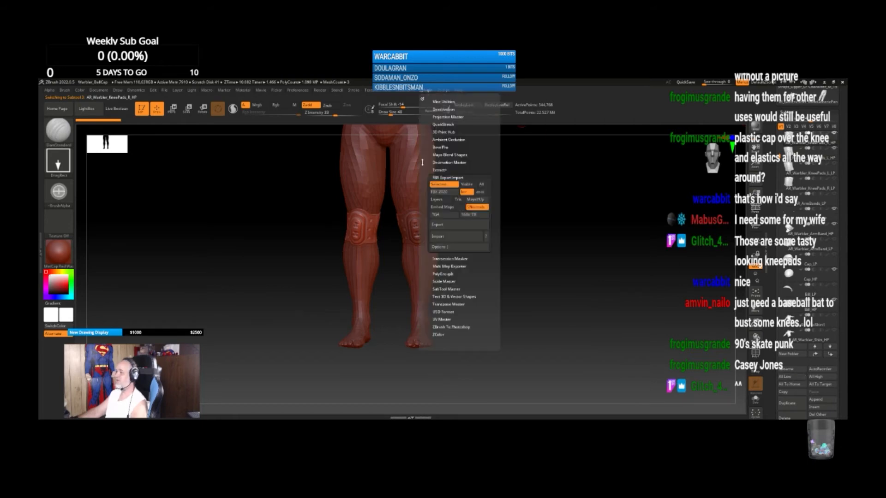
pyautogui.click(460, 225)
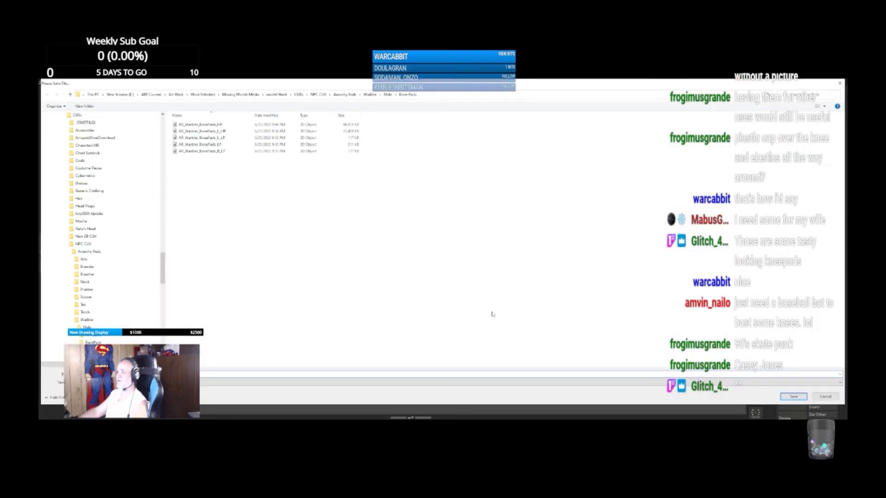
pyautogui.click(793, 397)
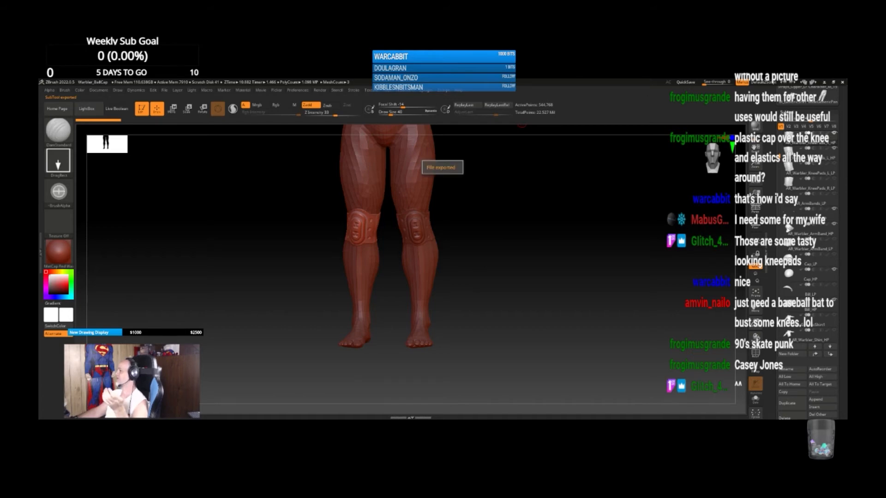
# Step: Save the project over the existing Warbler_BallCap file
pyautogui.press('ctrl')
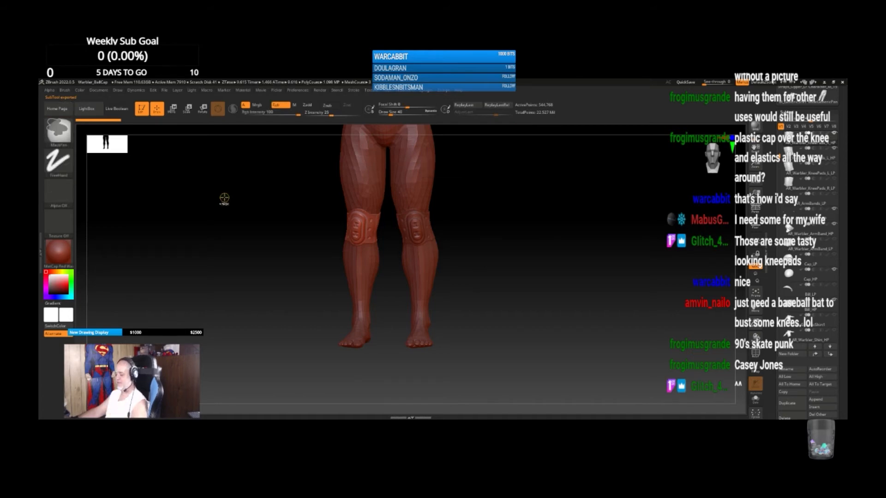
pyautogui.hotkey('ctrl', 's')
pyautogui.click(200, 138)
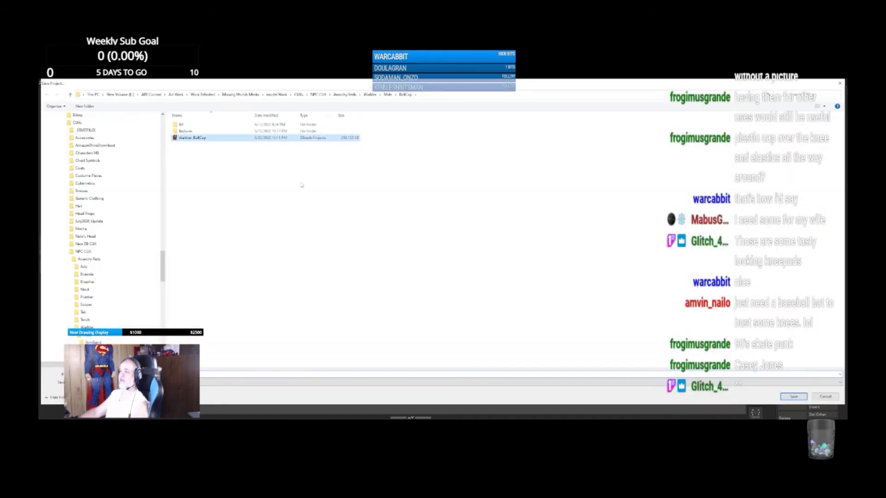
pyautogui.click(791, 396)
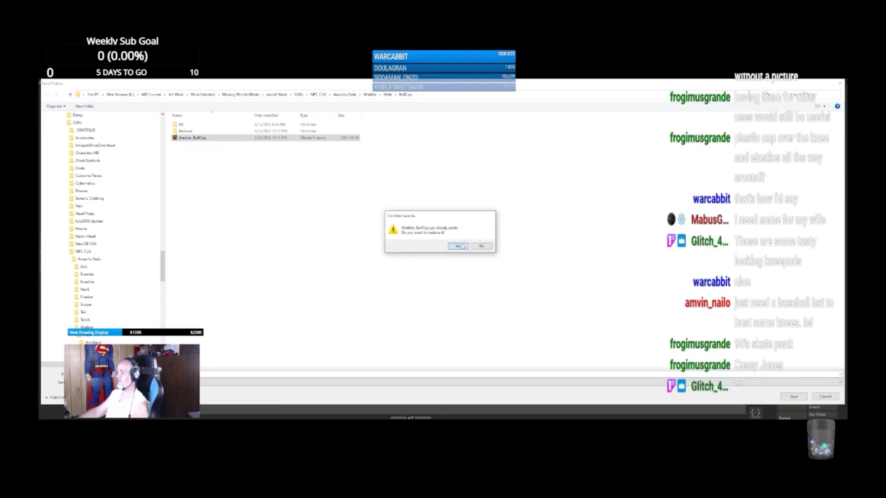
pyautogui.click(458, 246)
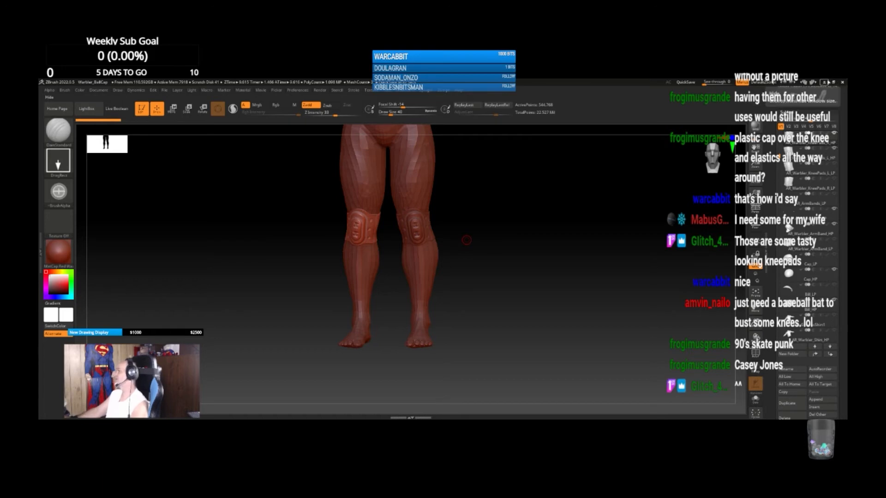
# Step: Switch to Cinema 4D and delete the combined AR_WARBLER_KneePads_LP object from the scene
pyautogui.click(824, 82)
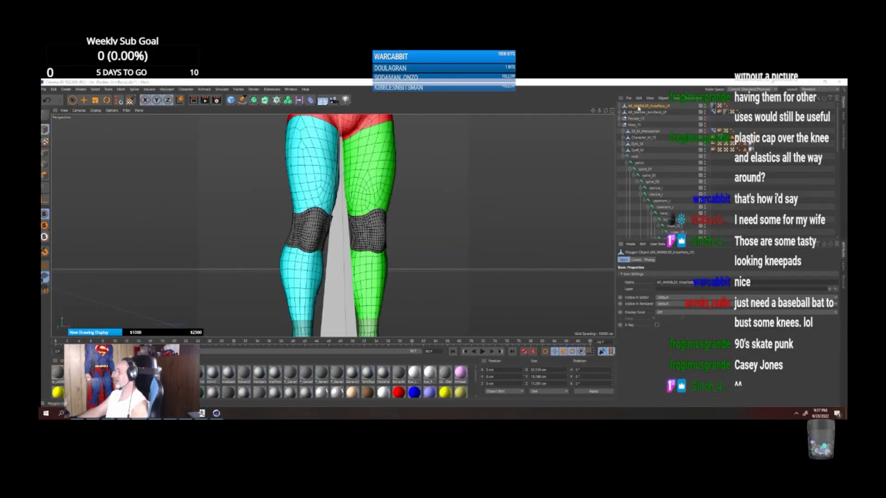
pyautogui.press('Delete')
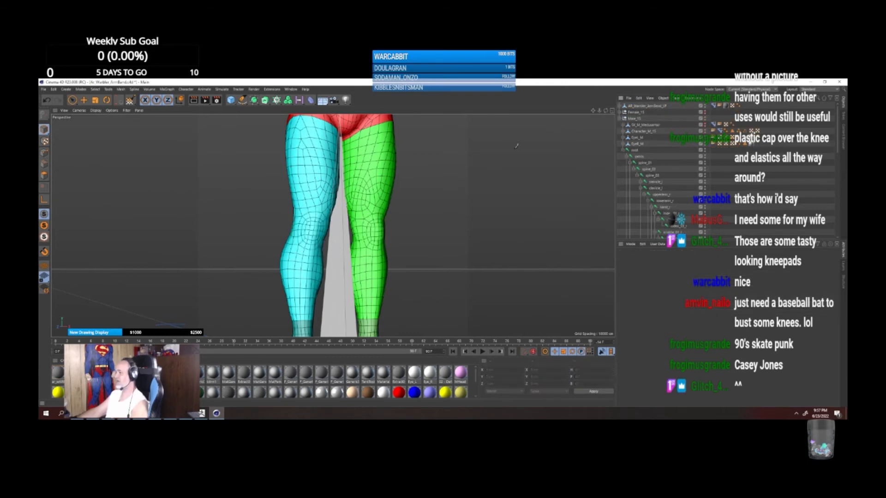
# Step: Import the left low-poly knee pad from AR_Warbler_KneePads_L_LP in the Knee Pads folder into the scene
pyautogui.click(44, 89)
pyautogui.click(59, 111)
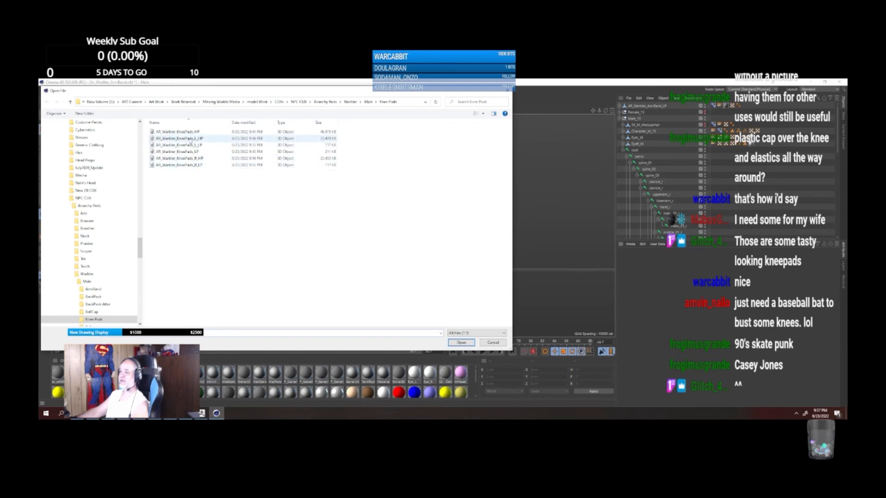
pyautogui.click(196, 139)
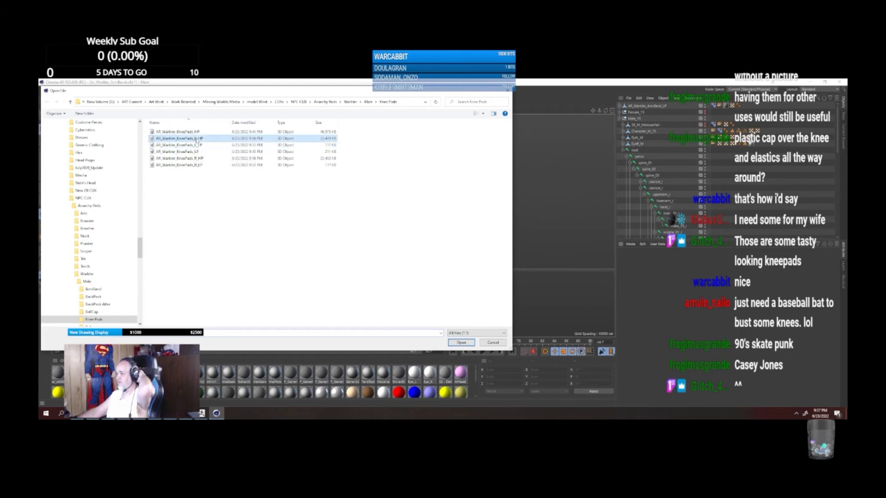
pyautogui.click(200, 146)
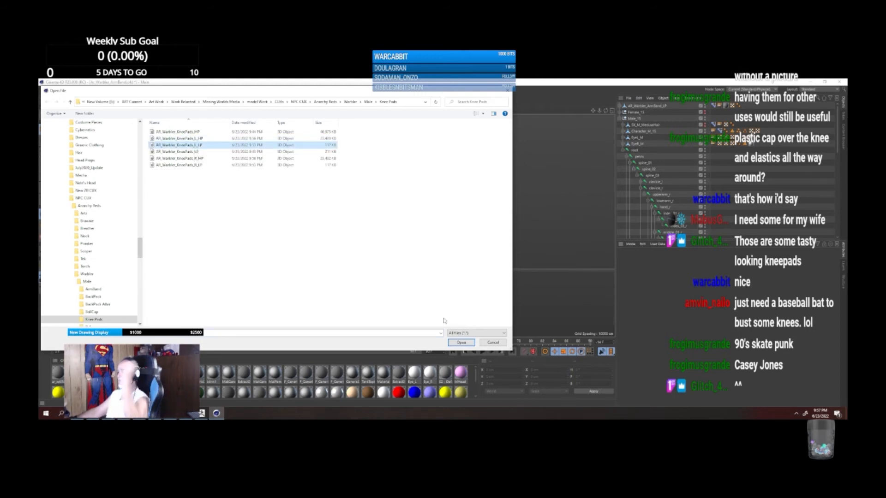
pyautogui.doubleClick(200, 146)
pyautogui.click(448, 401)
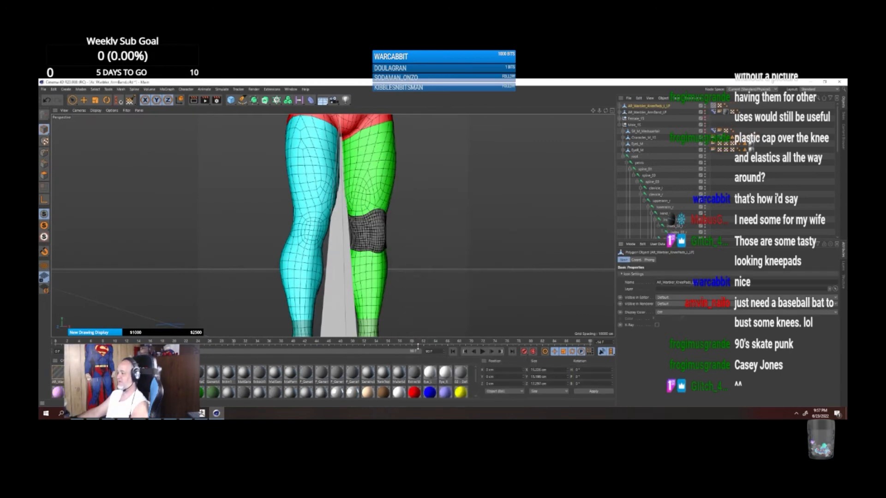
# Step: Import the right low-poly knee pad from AR_Warbler_KneePads_R_LP in the Knee Pads folder into the scene
pyautogui.click(43, 89)
pyautogui.click(57, 113)
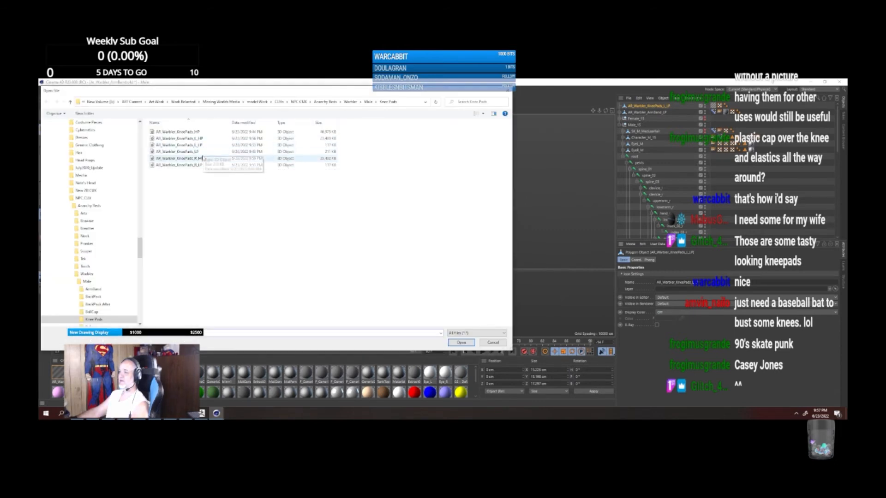
pyautogui.click(202, 165)
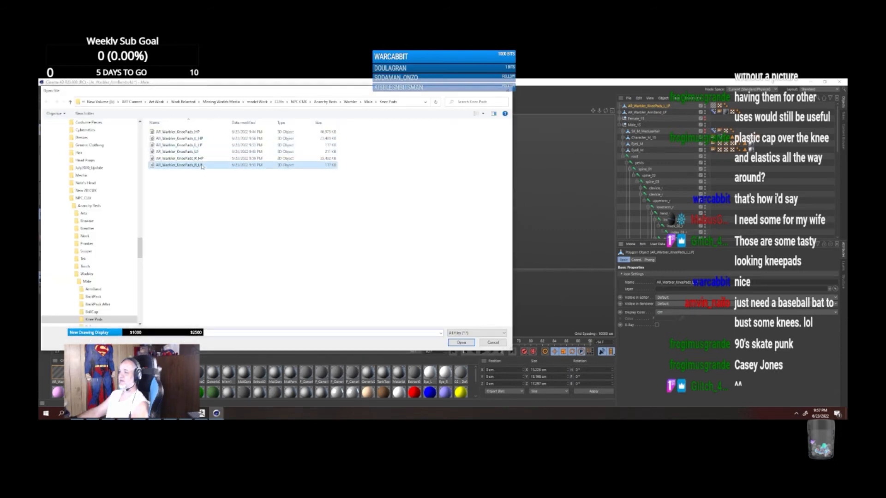
pyautogui.click(461, 343)
pyautogui.click(439, 401)
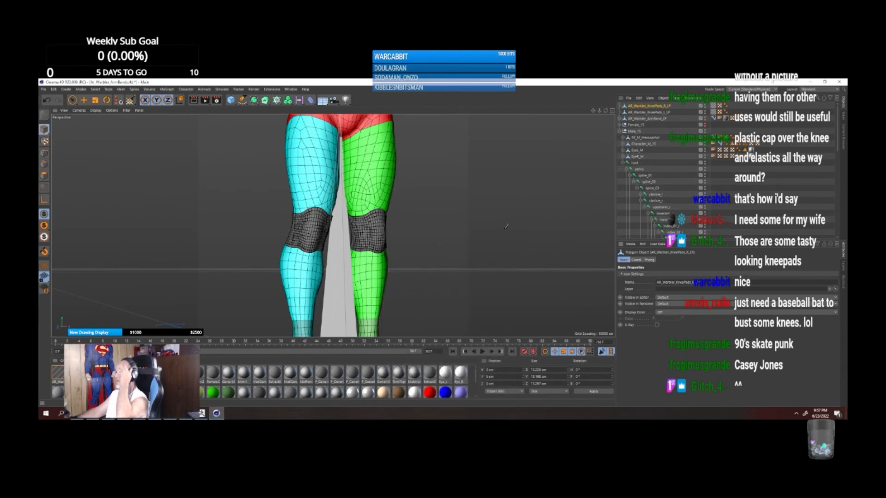
pyautogui.keyDown('ctrl'); pyautogui.click(639, 111); pyautogui.keyUp('ctrl')
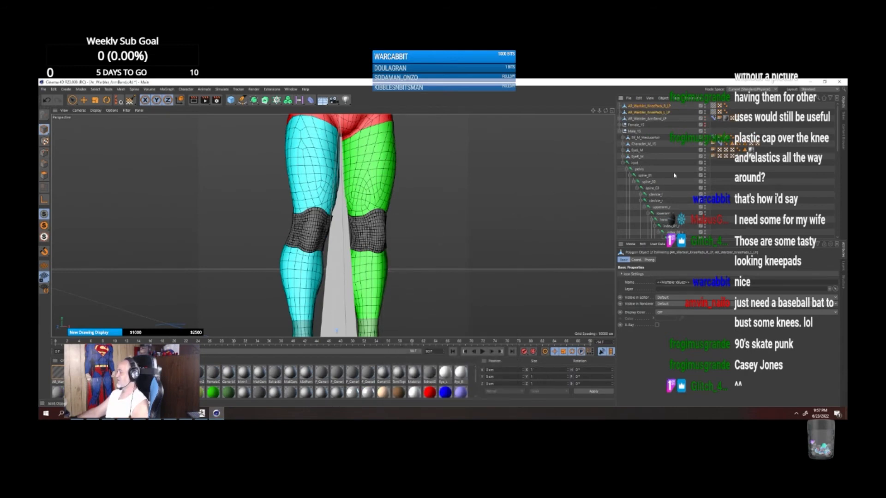
pyautogui.click(635, 106)
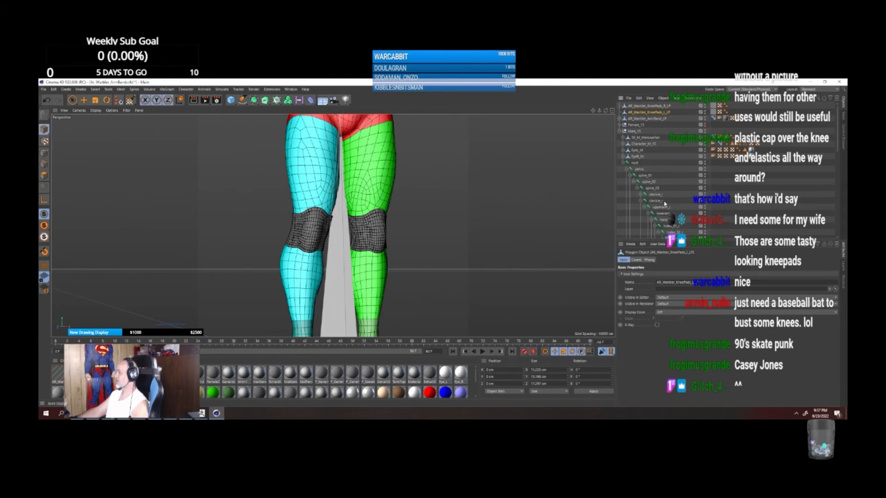
pyautogui.scroll(-3, 664, 203)
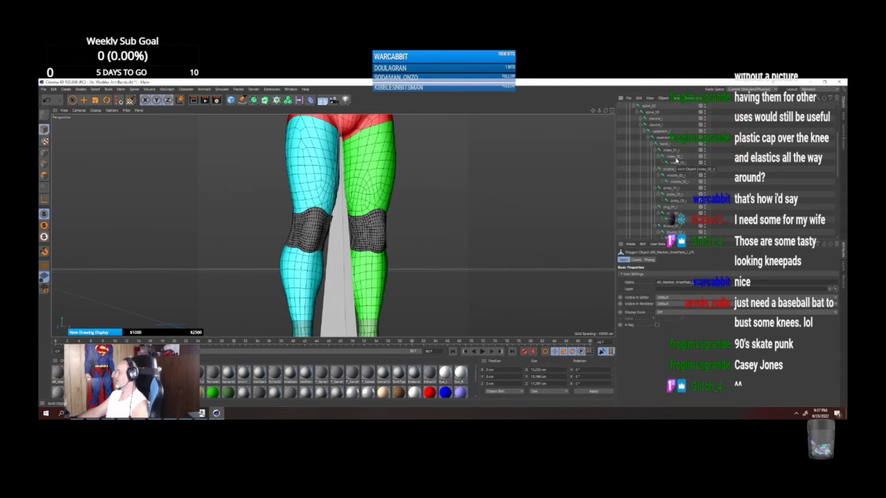
pyautogui.scroll(-3, 682, 190)
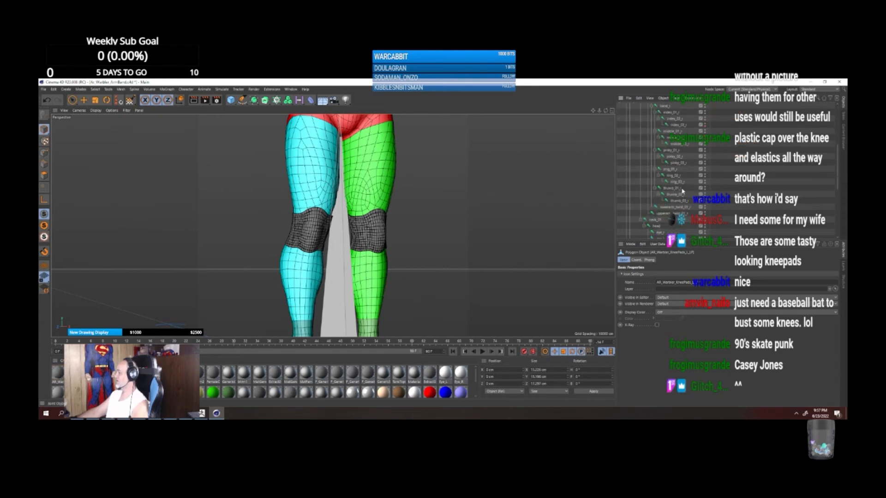
pyautogui.scroll(-2, 682, 191)
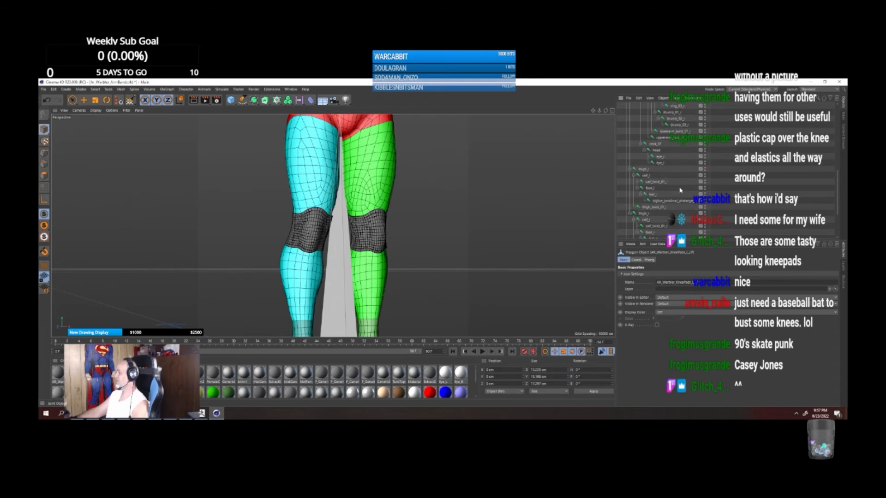
pyautogui.scroll(-2, 680, 189)
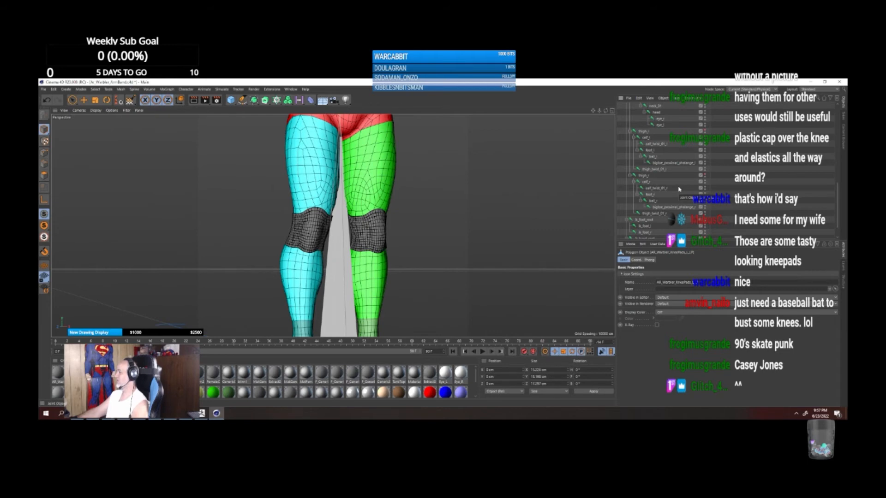
pyautogui.scroll(-1, 679, 189)
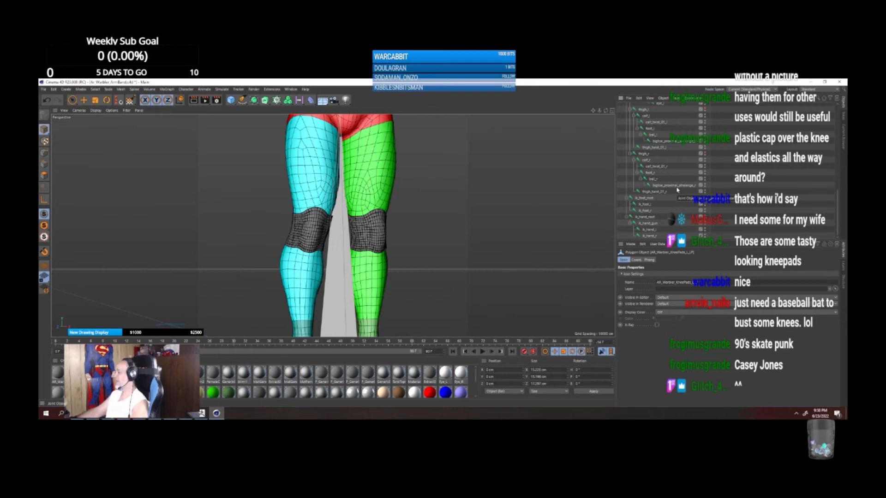
pyautogui.scroll(2, 677, 189)
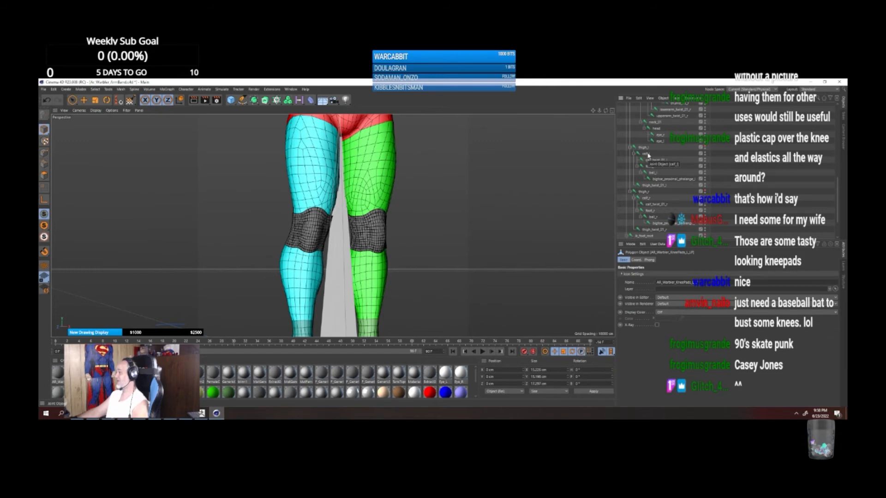
pyautogui.keyDown('ctrl'); pyautogui.click(647, 154); pyautogui.keyUp('ctrl')
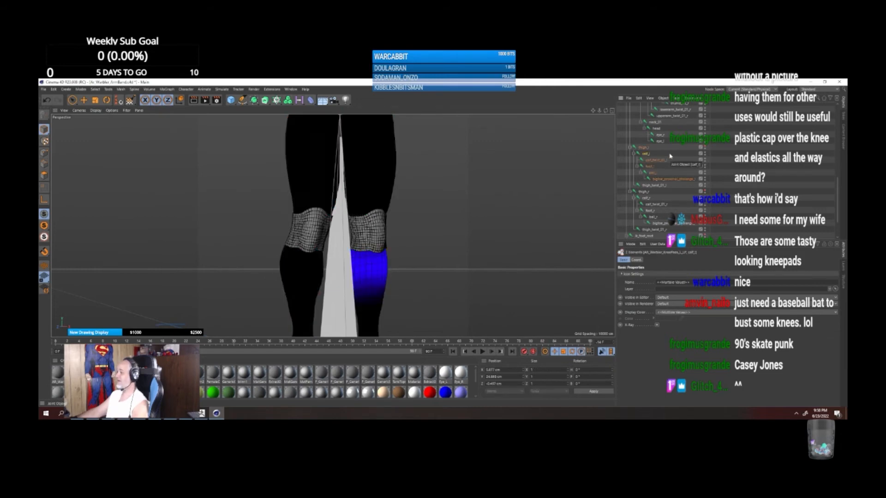
pyautogui.scroll(5, 669, 159)
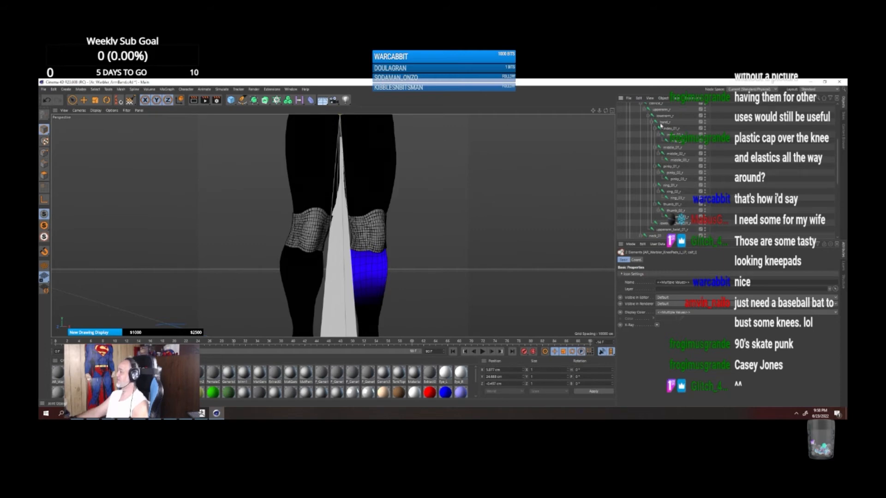
pyautogui.hotkey('ctrl', 'z')
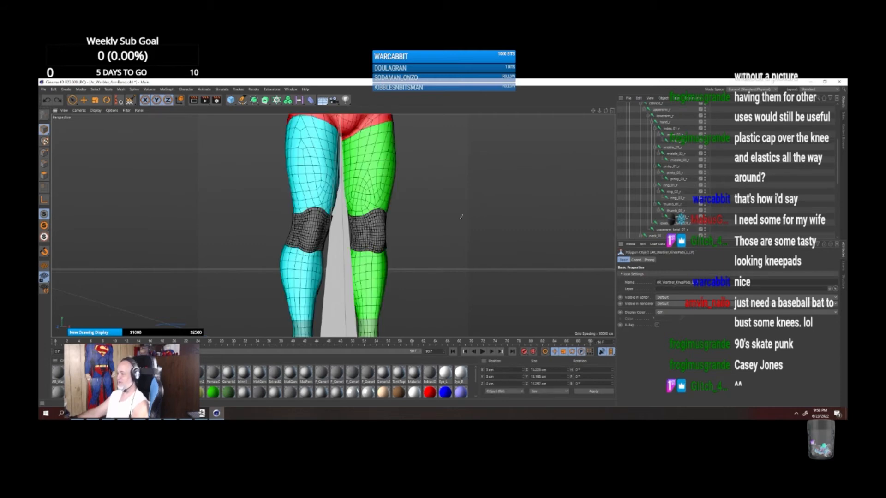
# Step: Bind the left low-poly knee pad AR_Warbler_KneePads_L_LP to the calf_l joint
pyautogui.scroll(4, 657, 166)
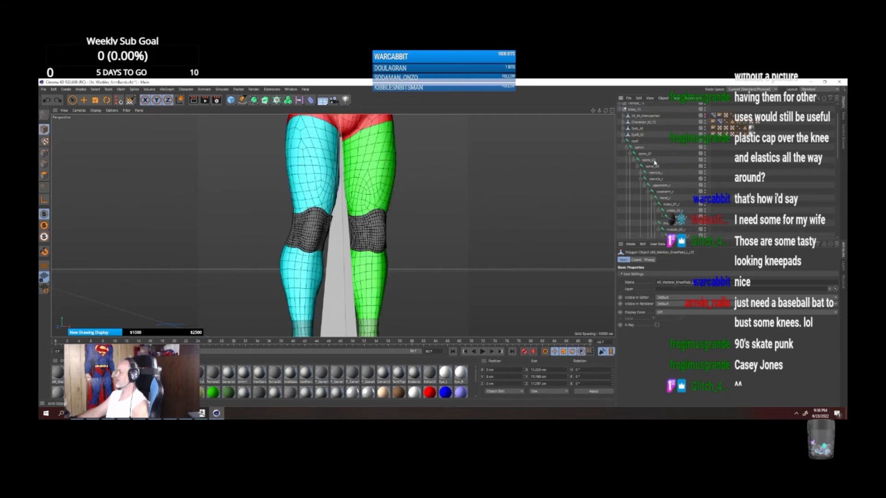
pyautogui.scroll(2, 652, 156)
pyautogui.click(641, 113)
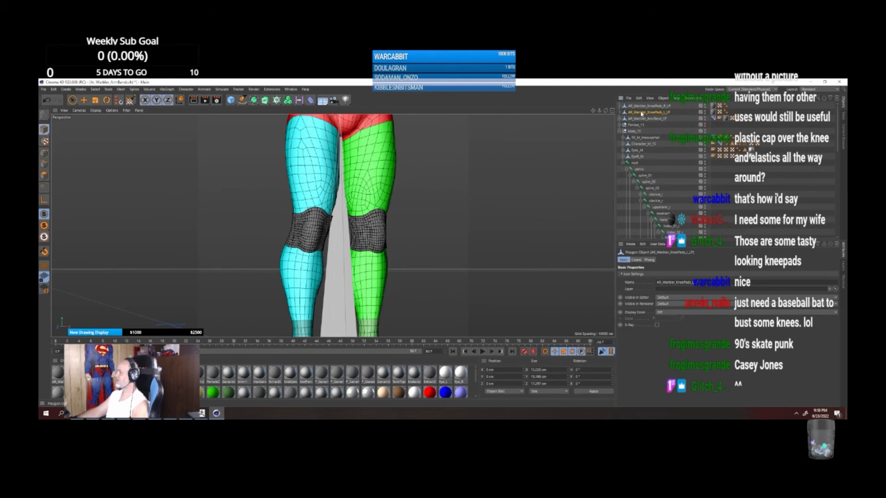
pyautogui.scroll(-8, 656, 164)
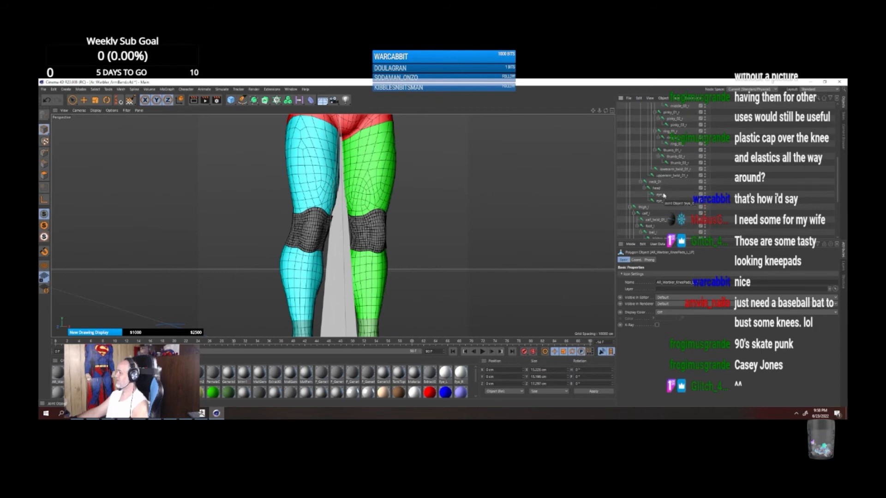
pyautogui.keyDown('ctrl'); pyautogui.click(650, 220); pyautogui.keyUp('ctrl')
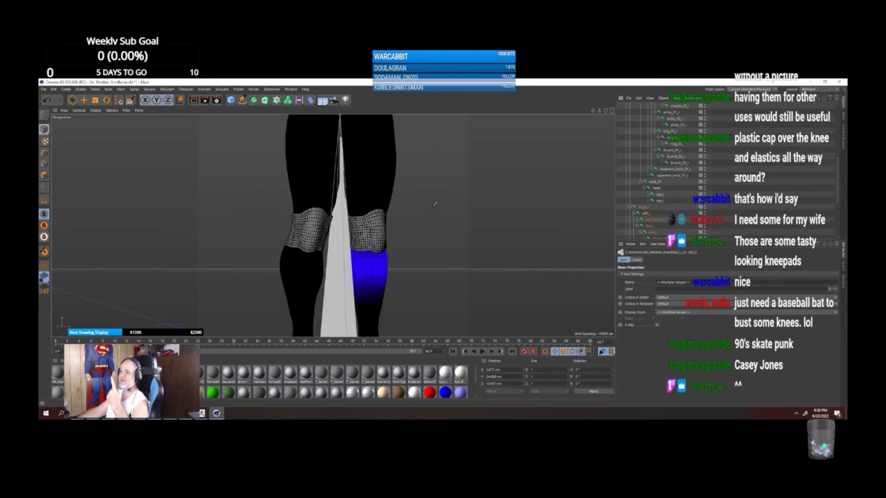
pyautogui.click(134, 102)
pyautogui.click(143, 110)
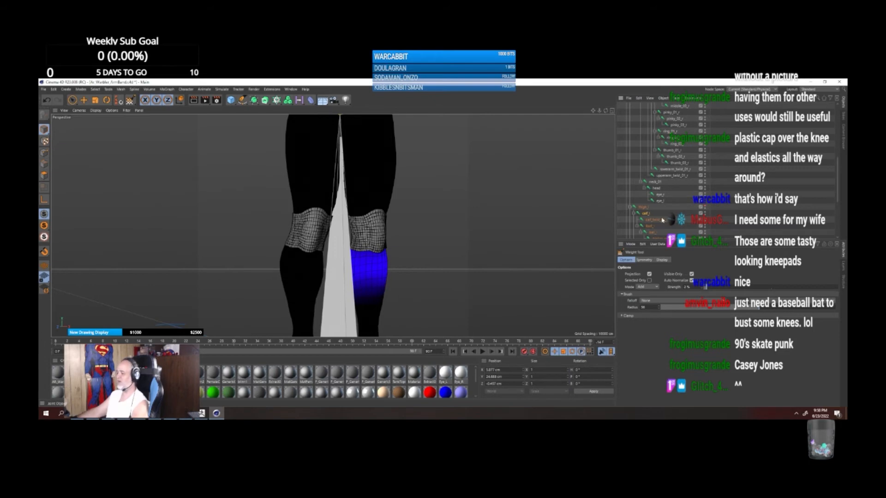
pyautogui.scroll(10, 661, 219)
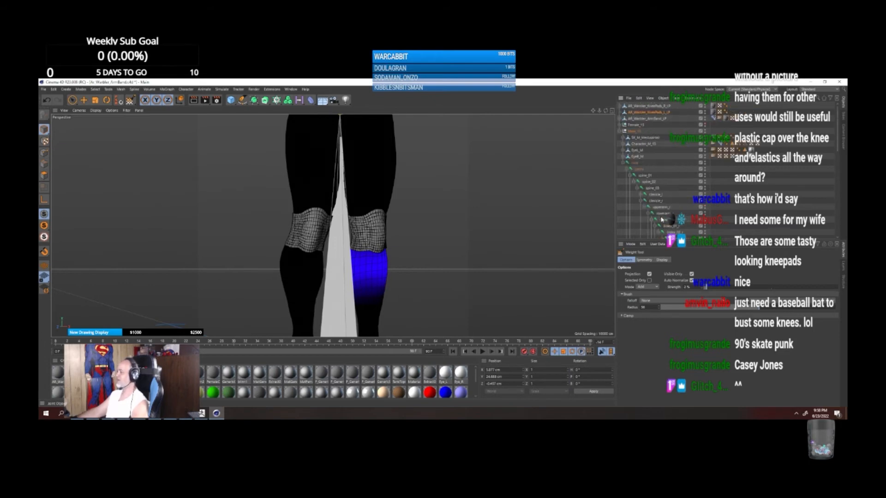
pyautogui.scroll(-5, 662, 220)
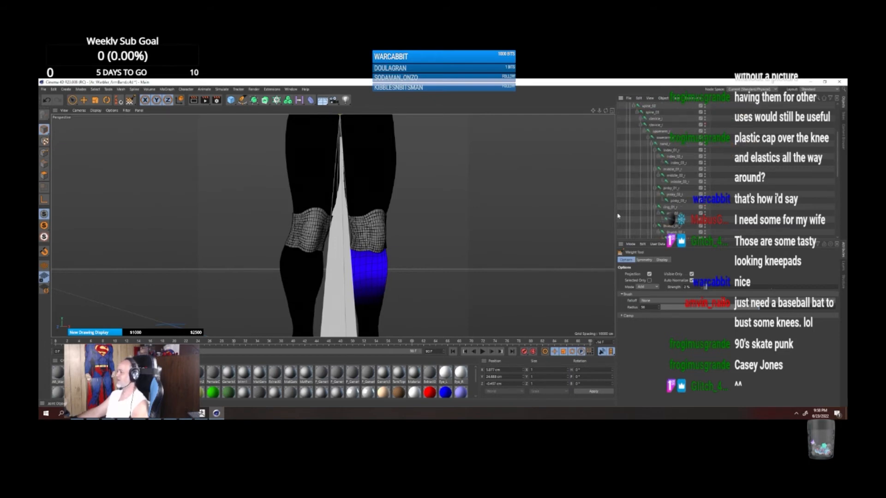
pyautogui.click(185, 90)
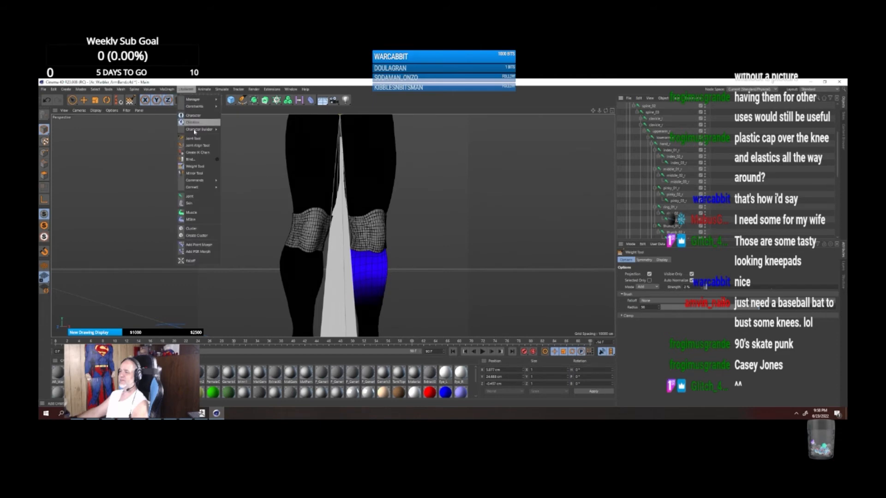
pyautogui.click(190, 159)
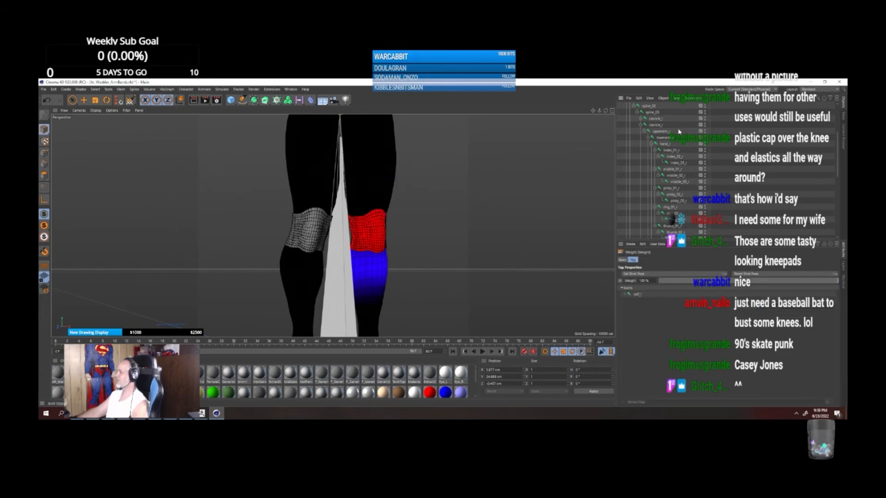
# Step: Bind the right low-poly knee pad AR_Warbler_KneePads_R_LP to the calf_r joint
pyautogui.scroll(5, 655, 143)
pyautogui.click(644, 107)
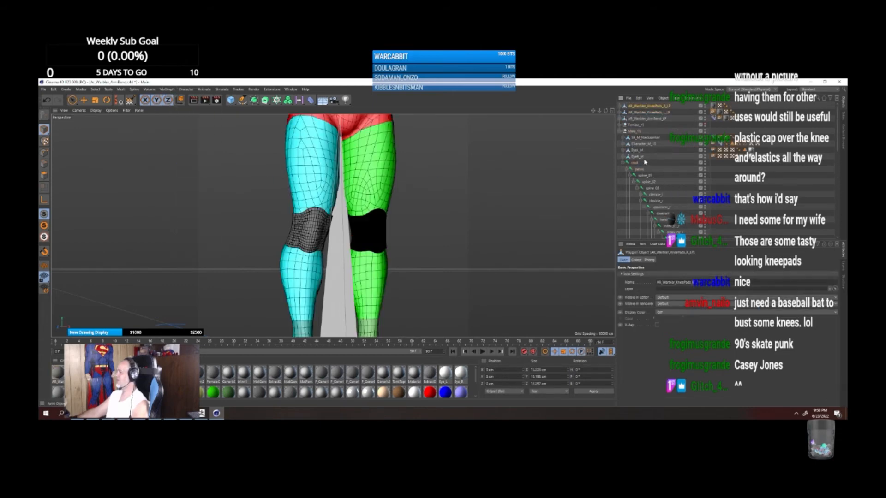
pyautogui.scroll(-8, 644, 160)
pyautogui.scroll(-4, 646, 166)
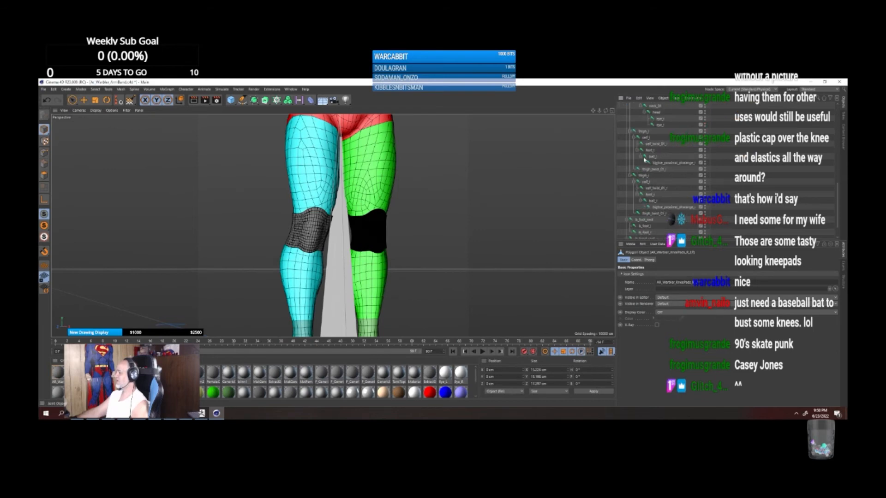
pyautogui.scroll(-2, 656, 202)
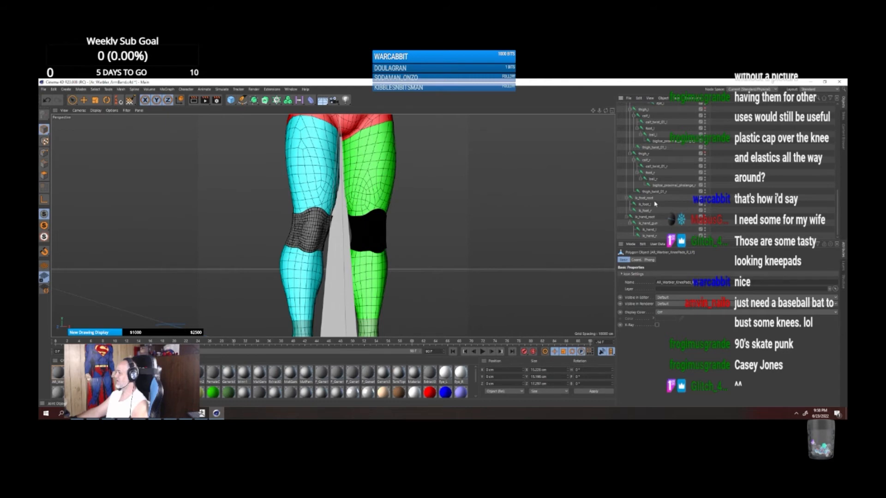
pyautogui.keyDown('ctrl'); pyautogui.click(647, 160); pyautogui.keyUp('ctrl')
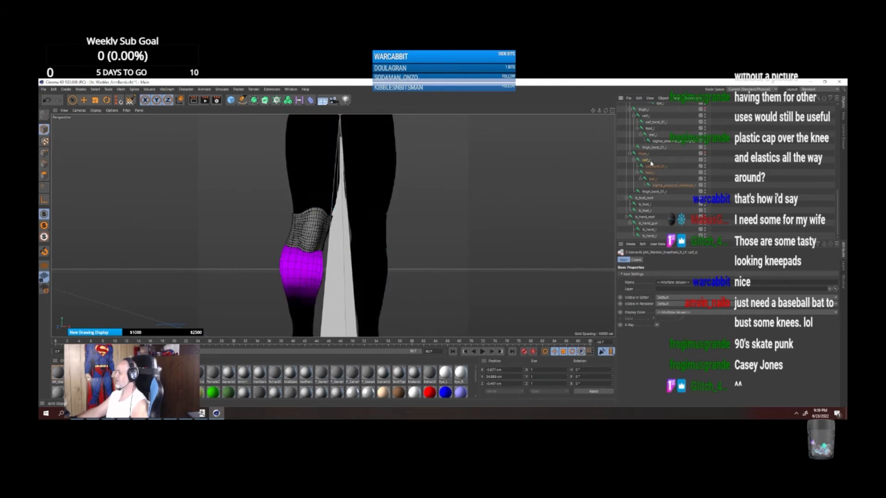
pyautogui.click(186, 89)
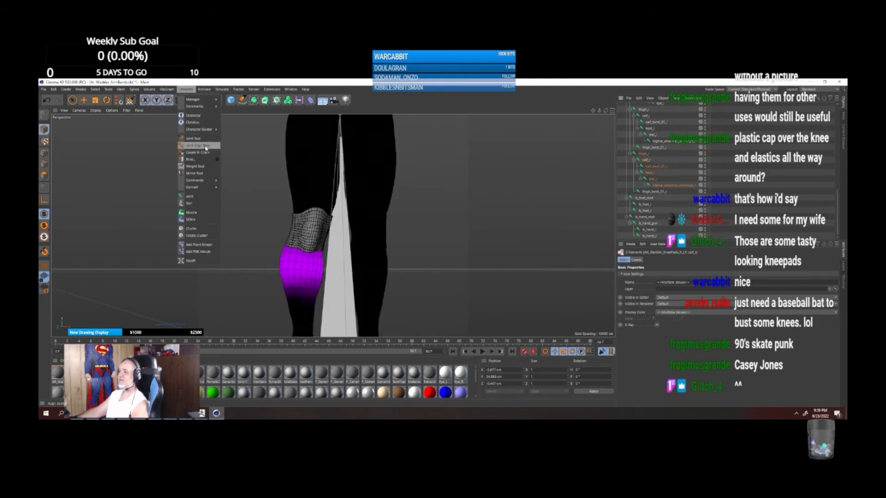
pyautogui.click(210, 153)
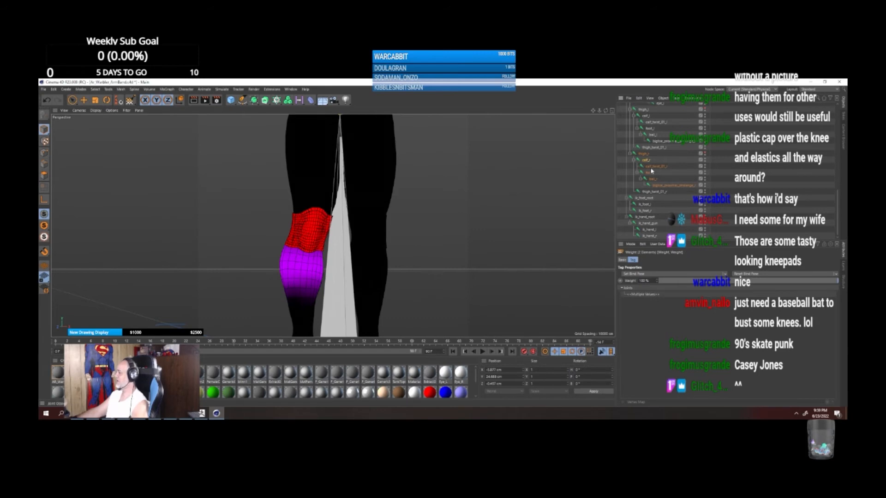
# Step: Transfer the morphs from Character_M_15 to the right knee pad AR_Warbler_KneePads_R_LP
pyautogui.scroll(3, 651, 170)
pyautogui.scroll(8, 649, 162)
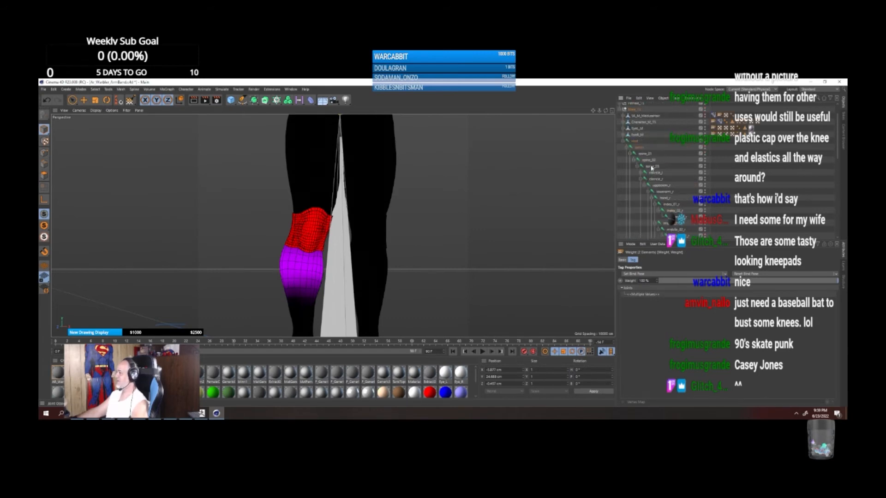
pyautogui.click(646, 106)
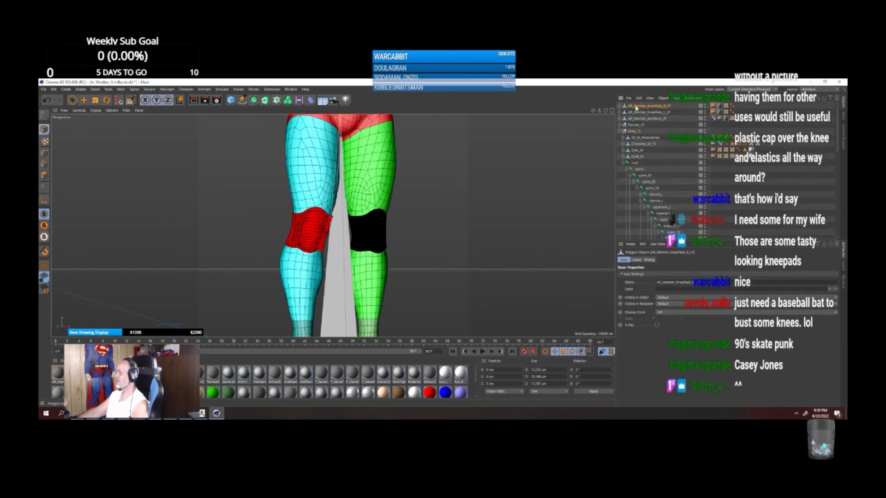
pyautogui.click(187, 89)
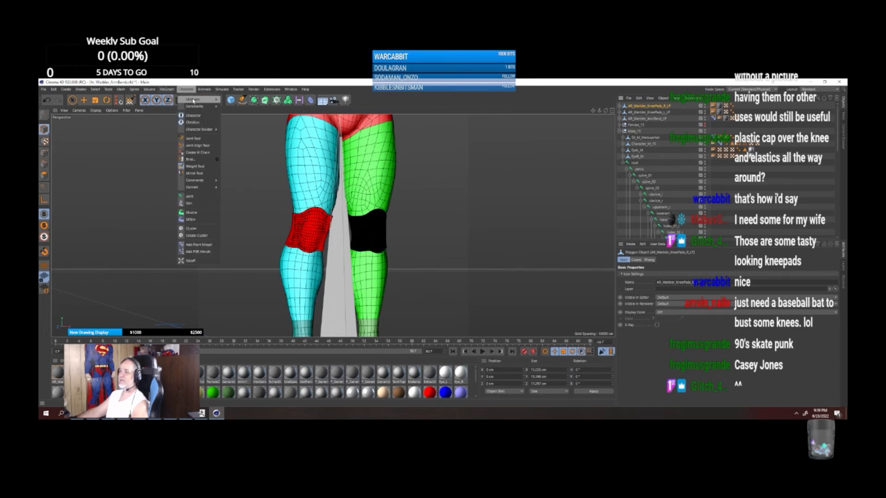
pyautogui.moveTo(203, 99)
pyautogui.click(249, 115)
pyautogui.moveTo(253, 112); pyautogui.dragTo(479, 137)
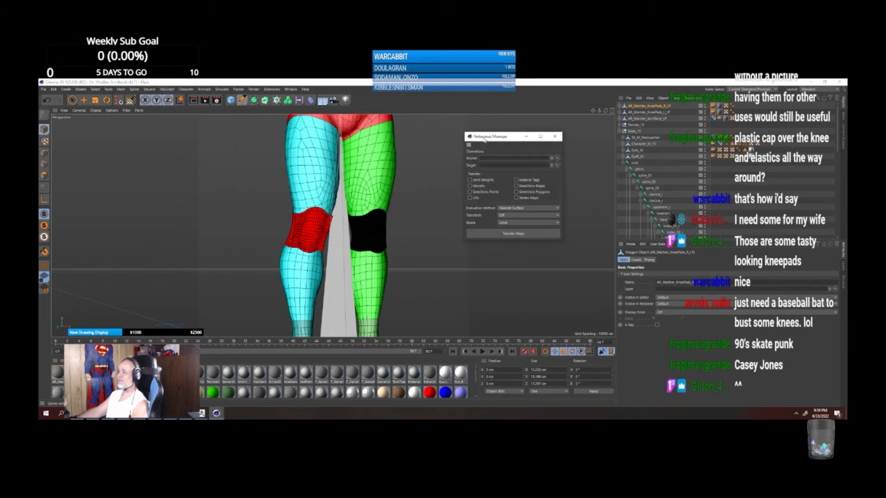
pyautogui.moveTo(548, 141); pyautogui.dragTo(503, 164)
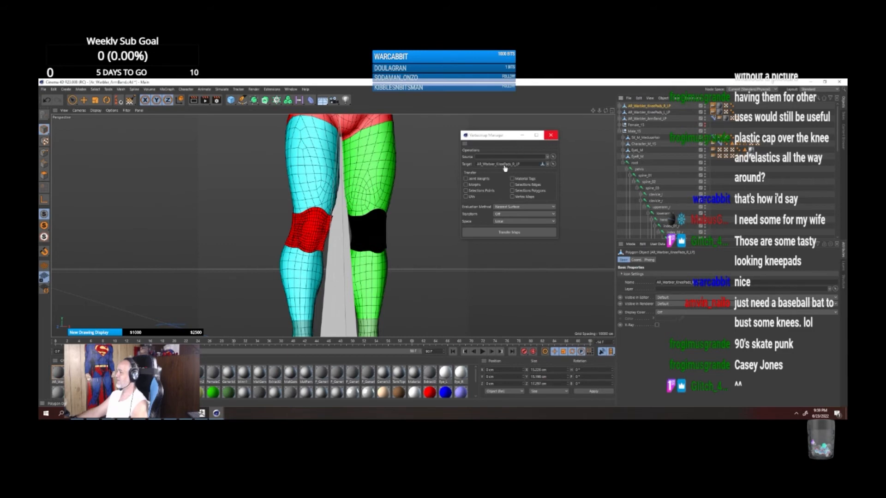
pyautogui.moveTo(595, 148); pyautogui.dragTo(508, 157)
pyautogui.click(465, 185)
pyautogui.click(497, 233)
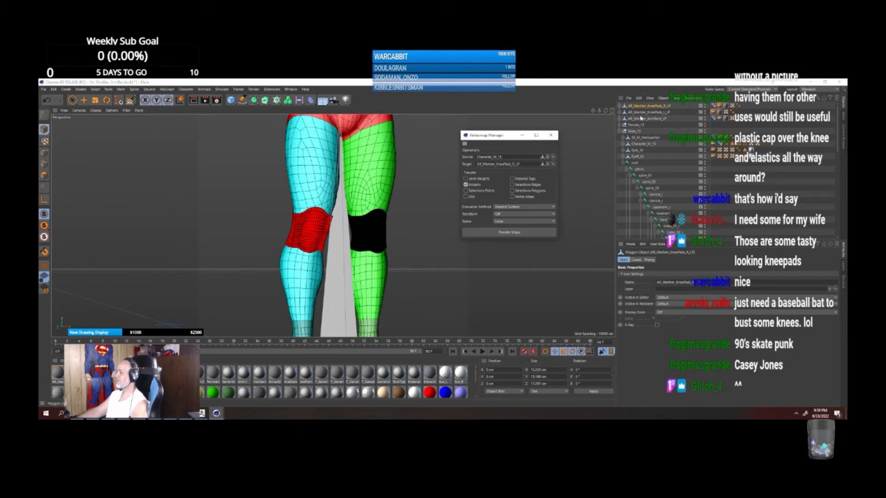
# Step: Transfer the morphs from Character_M_15 to the left knee pad AR_Warbler_KneePads_L_LP and close the transfer window
pyautogui.moveTo(641, 113); pyautogui.dragTo(507, 166)
pyautogui.click(508, 233)
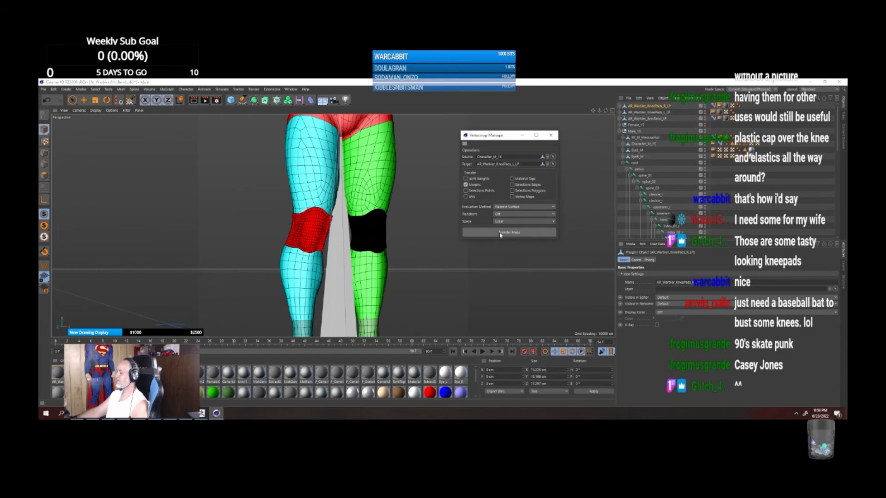
pyautogui.click(549, 136)
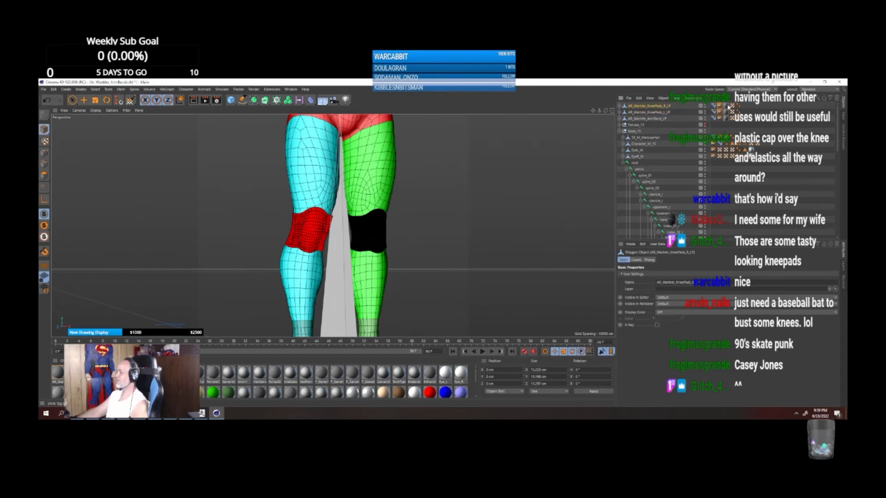
# Step: Select the left knee pad AR_Warbler_KneePads_L_LP together with the root joint hierarchy and start an FBX export of the selection
pyautogui.click(720, 105)
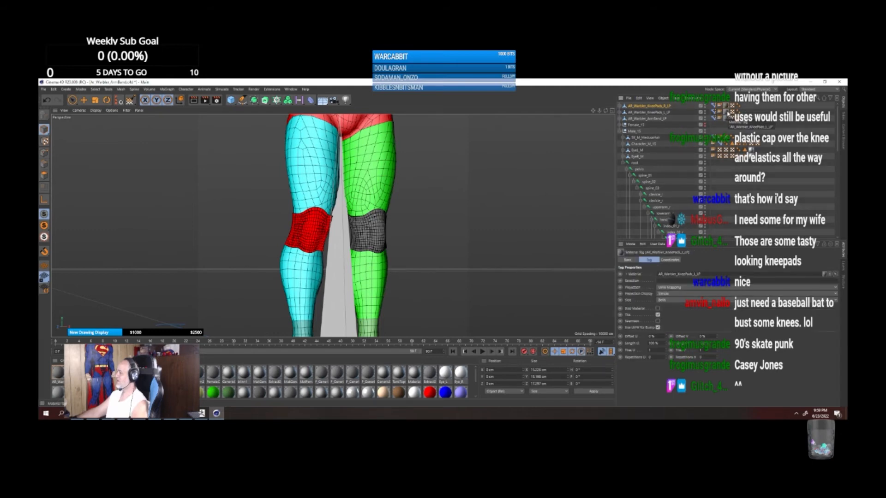
pyautogui.click(664, 112)
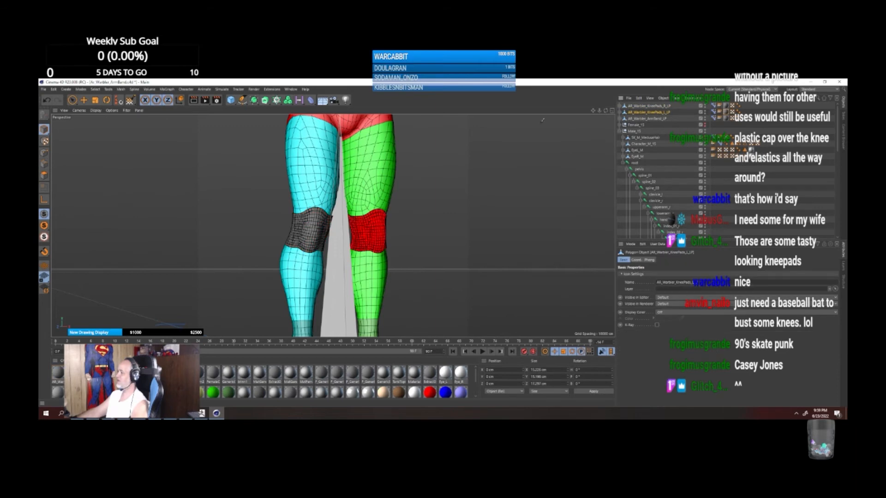
pyautogui.keyDown('ctrl'); pyautogui.click(635, 164); pyautogui.keyUp('ctrl')
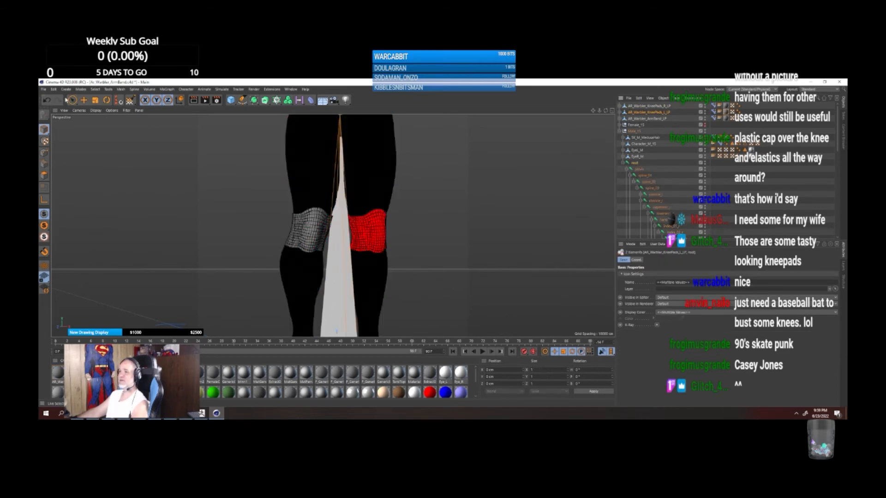
pyautogui.click(43, 89)
pyautogui.moveTo(83, 215)
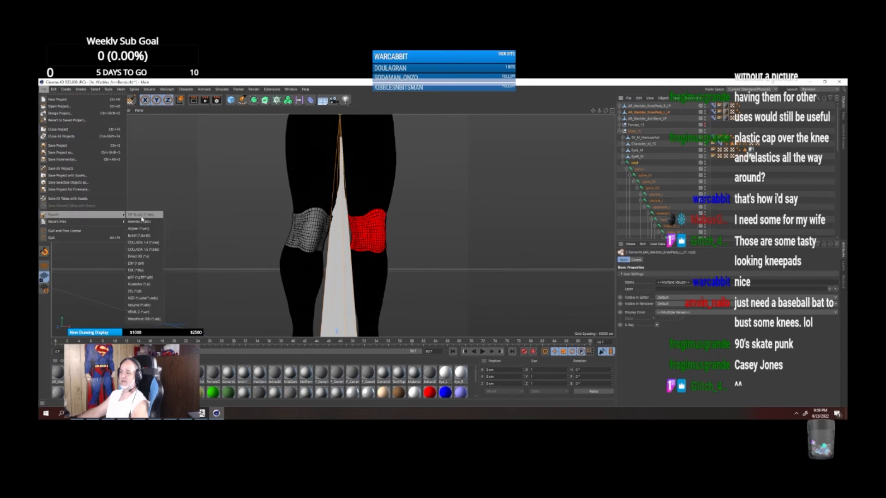
pyautogui.click(139, 271)
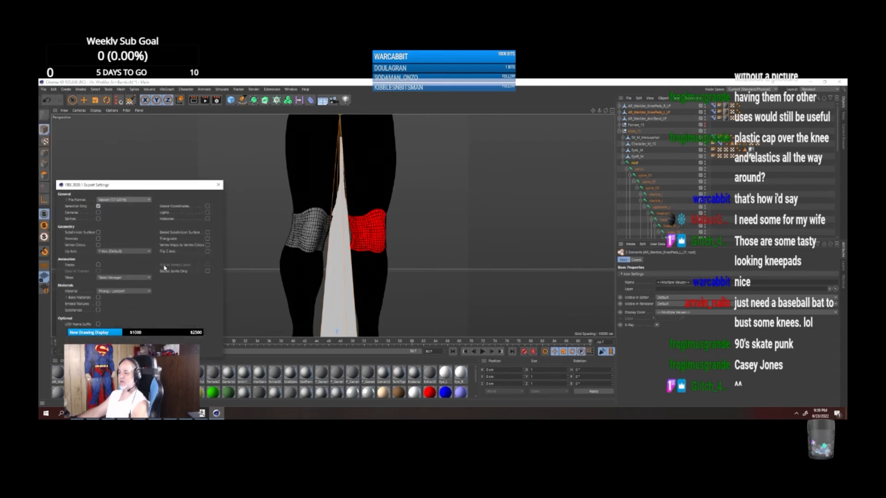
pyautogui.click(119, 350)
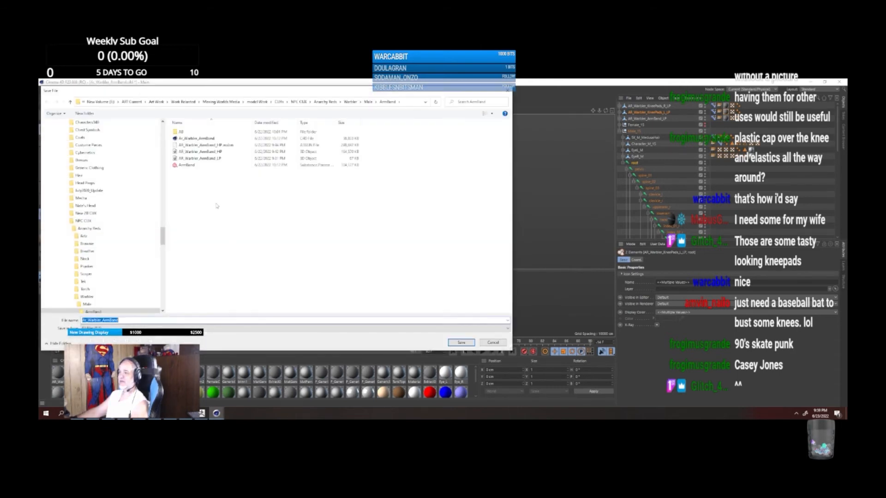
# Step: Create a subfolder named AB inside the Warbler male Knee Pads folder and open it as the export destination
pyautogui.click(368, 102)
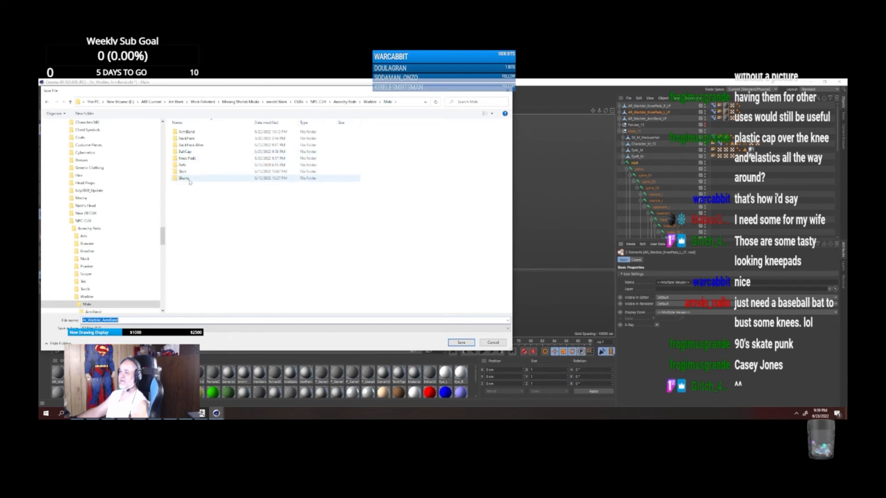
pyautogui.doubleClick(187, 158)
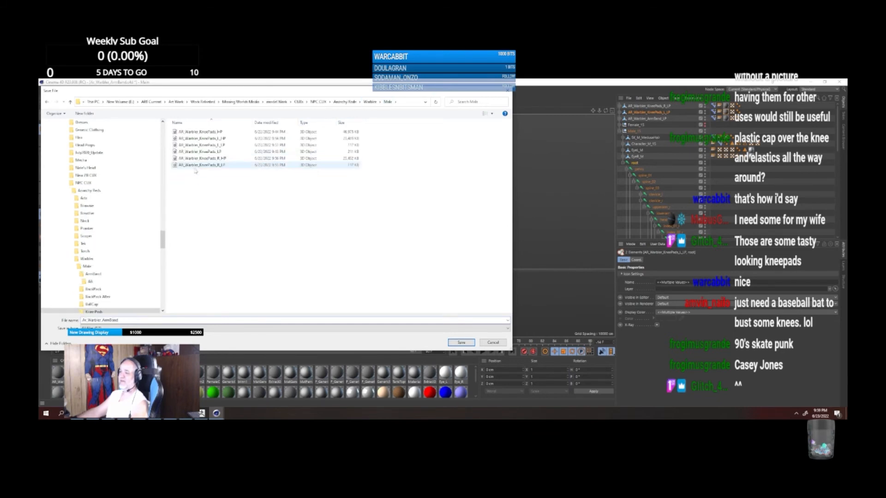
pyautogui.rightClick(232, 214)
pyautogui.moveTo(255, 303)
pyautogui.click(317, 306)
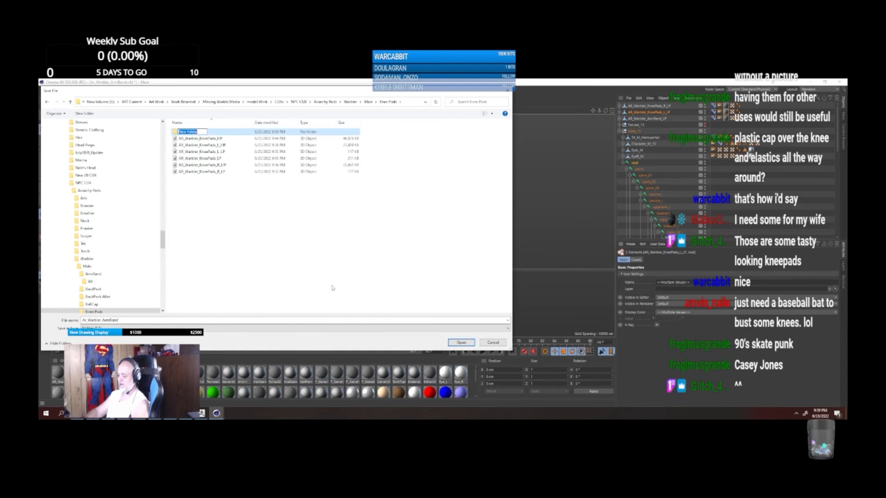
pyautogui.write('AB')
pyautogui.press('Return')
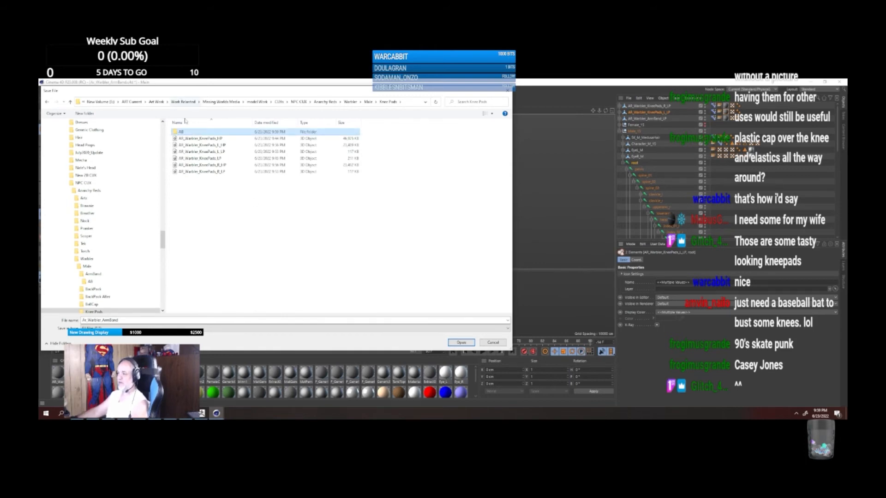
pyautogui.doubleClick(184, 132)
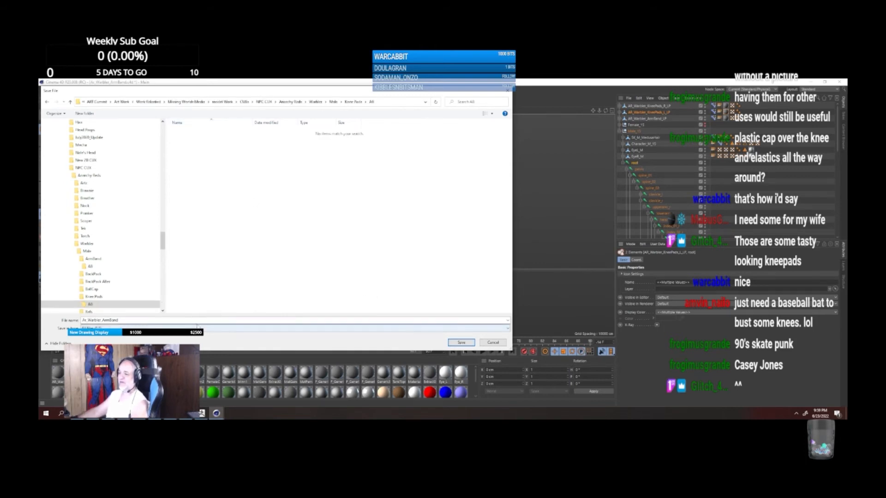
# Step: Save the left knee pad's FBX export as AR_Warbler_KneePads_L_LP
pyautogui.click(194, 320)
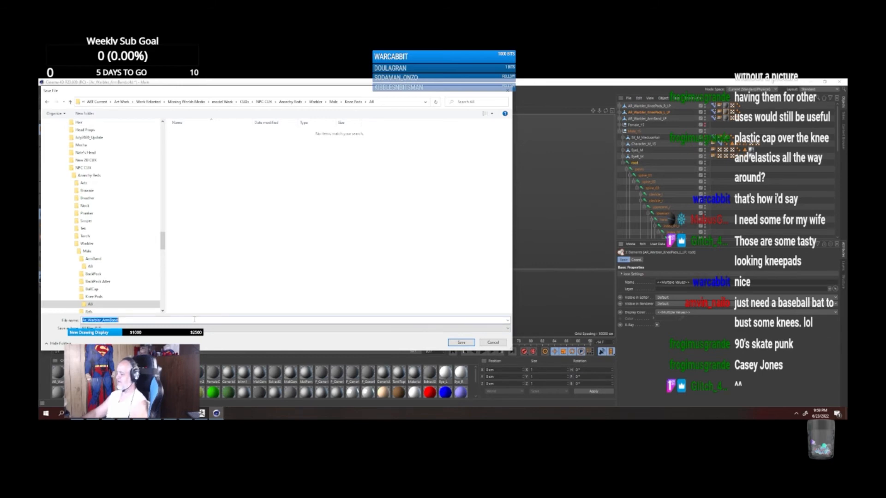
pyautogui.write('AR_')
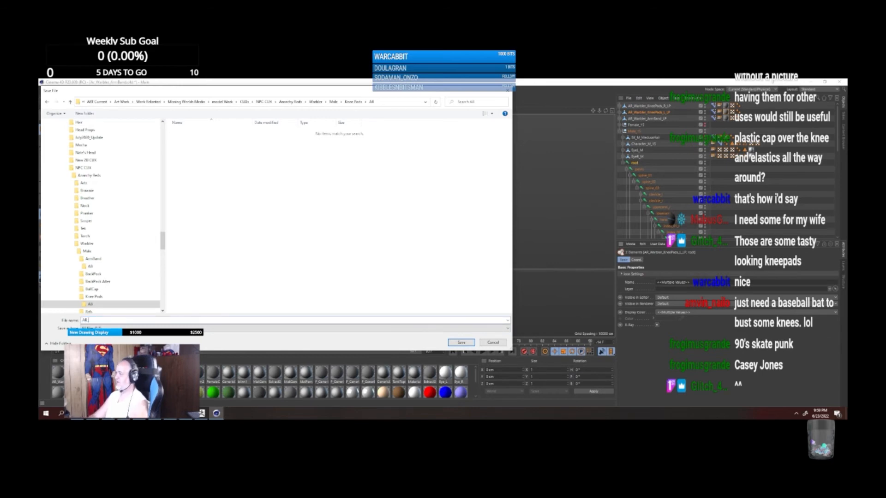
pyautogui.write('Warbler_KneePads_L_LP')
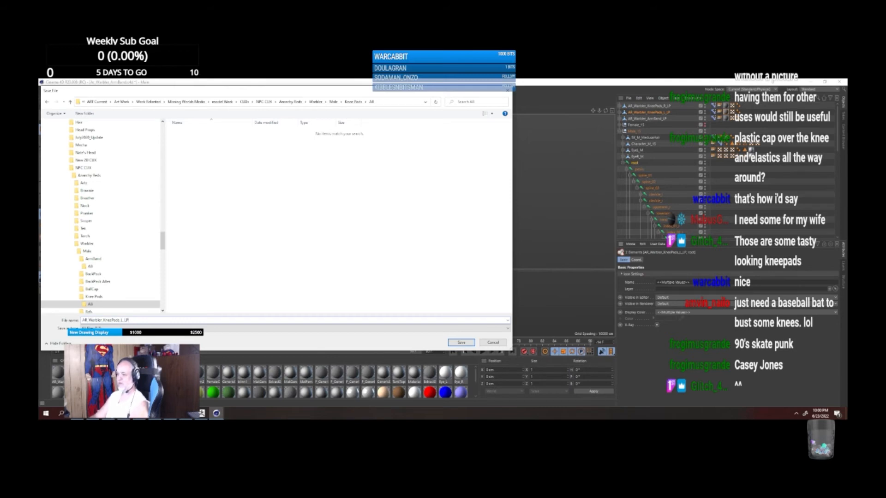
pyautogui.press('Return')
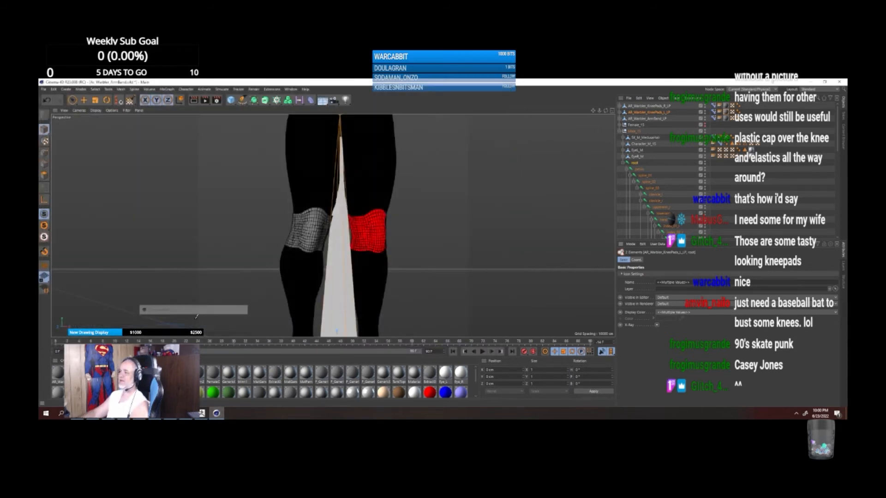
# Step: Export the right knee pad with the root joint hierarchy as FBX file AR_Warbler_KneePads_R_LP into the new Knee Pads subfolder
pyautogui.click(639, 107)
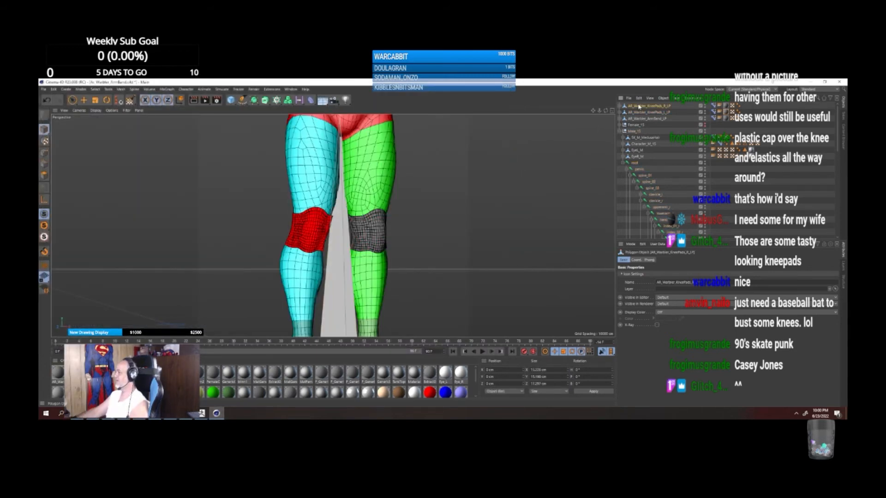
pyautogui.keyDown('ctrl'); pyautogui.click(634, 163); pyautogui.keyUp('ctrl')
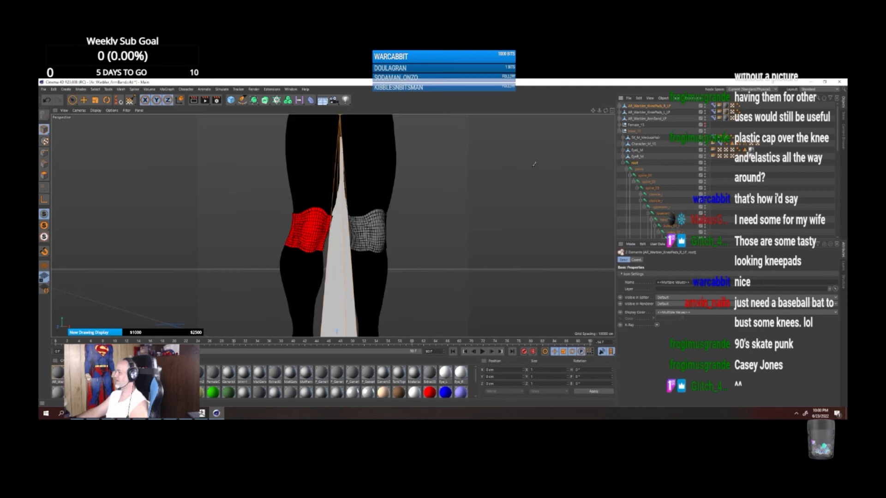
pyautogui.click(43, 89)
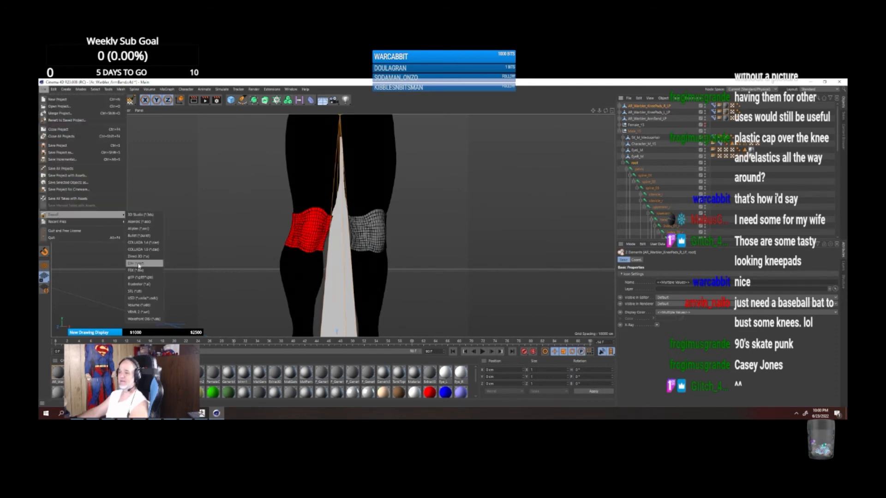
pyautogui.click(138, 271)
pyautogui.press('Return')
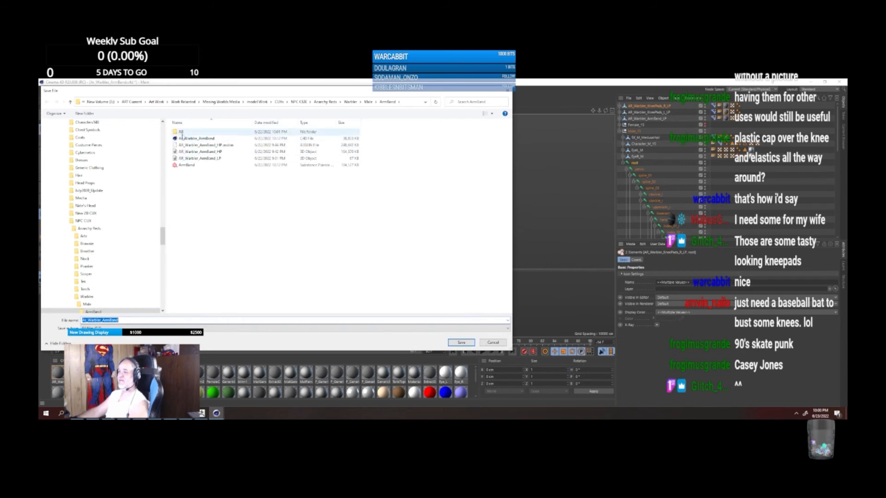
pyautogui.click(368, 102)
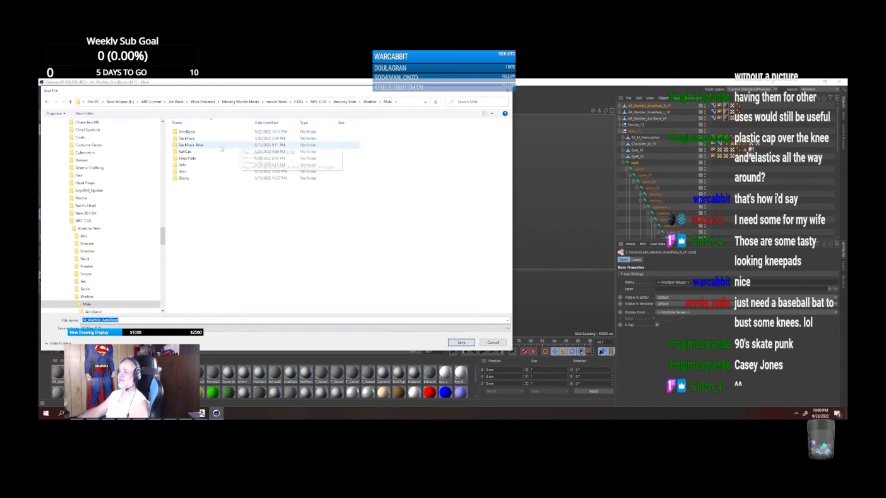
pyautogui.doubleClick(187, 159)
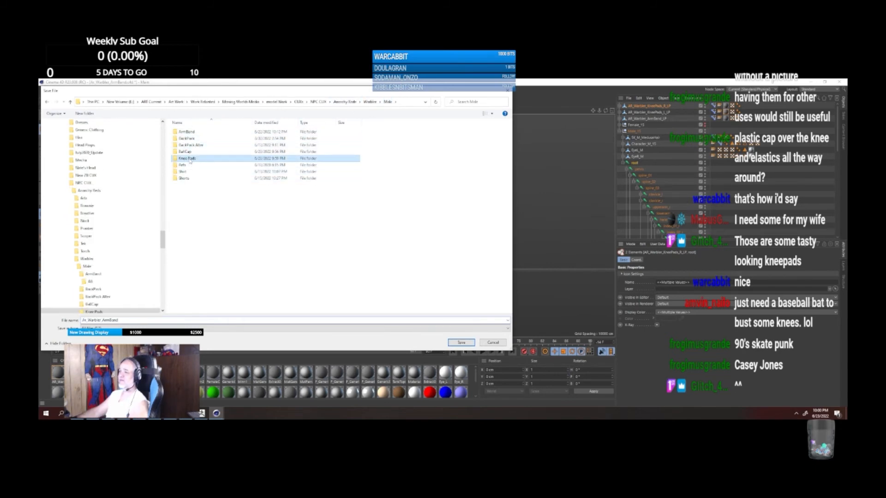
pyautogui.doubleClick(181, 132)
pyautogui.click(180, 132)
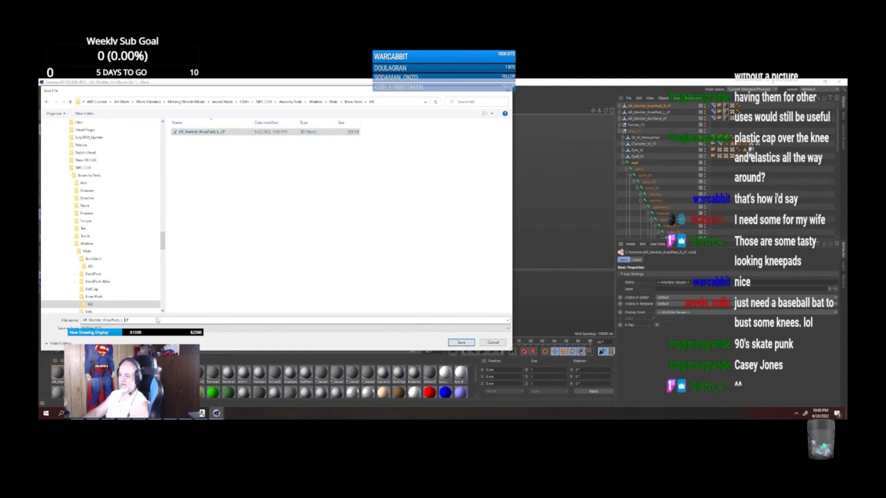
pyautogui.press('Return')
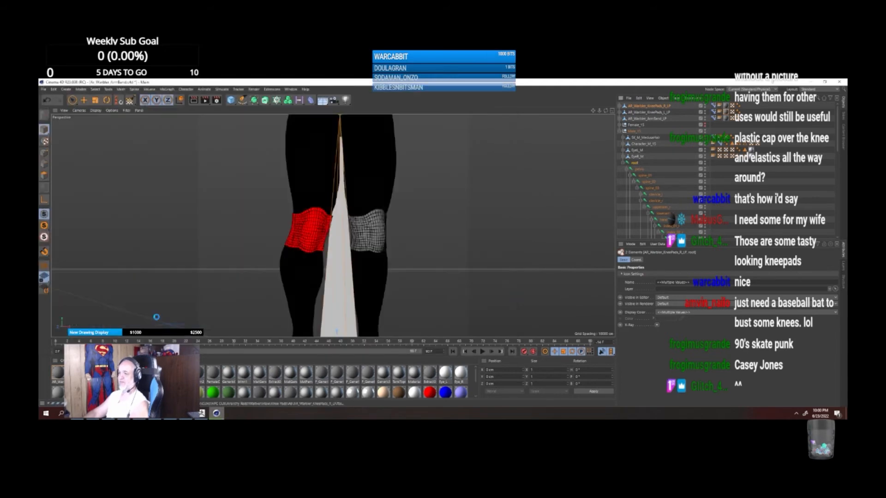
# Step: Switch to Substance Painter and start a new project by browsing for its mesh file
pyautogui.click(811, 82)
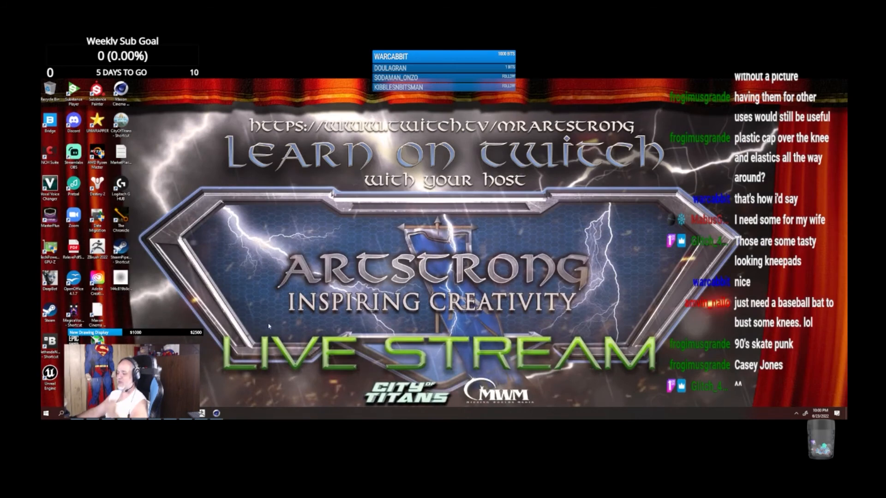
pyautogui.doubleClick(97, 94)
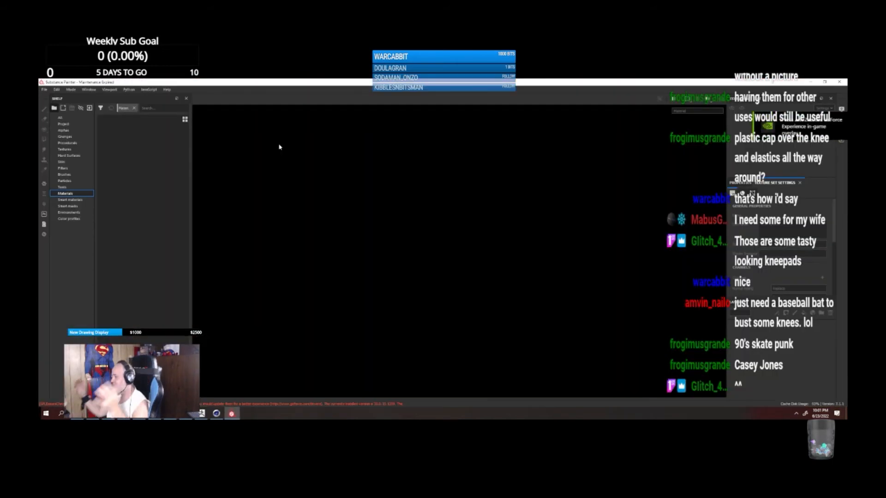
pyautogui.click(45, 89)
pyautogui.click(54, 99)
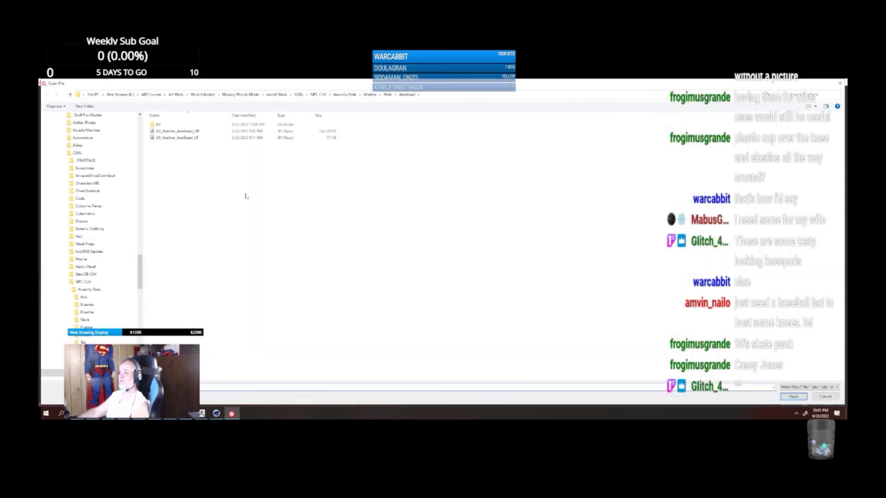
# Step: Create the project from the AR_Warbler_KneePads_L_LP mesh in the Warbler male Knee Pads folder
pyautogui.click(177, 139)
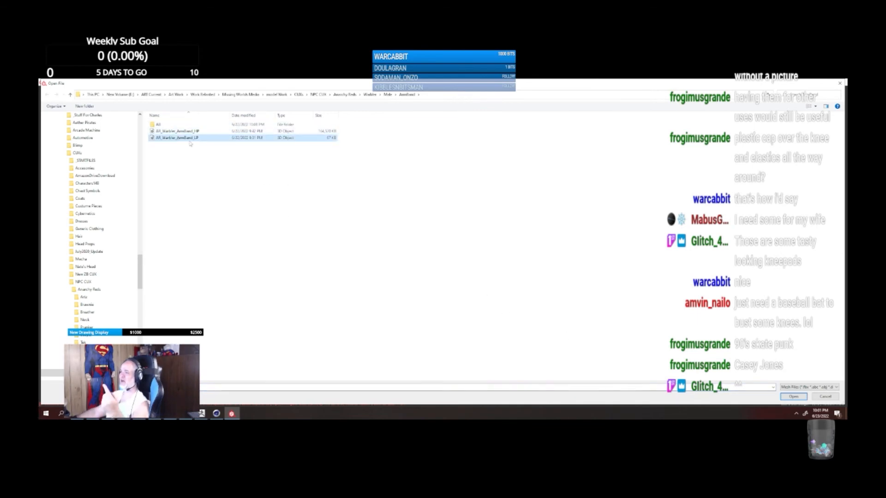
pyautogui.click(388, 94)
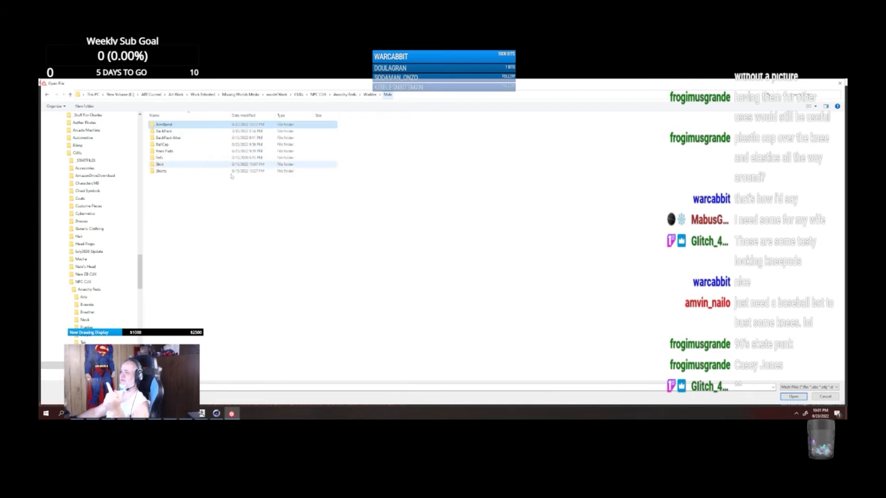
pyautogui.doubleClick(164, 150)
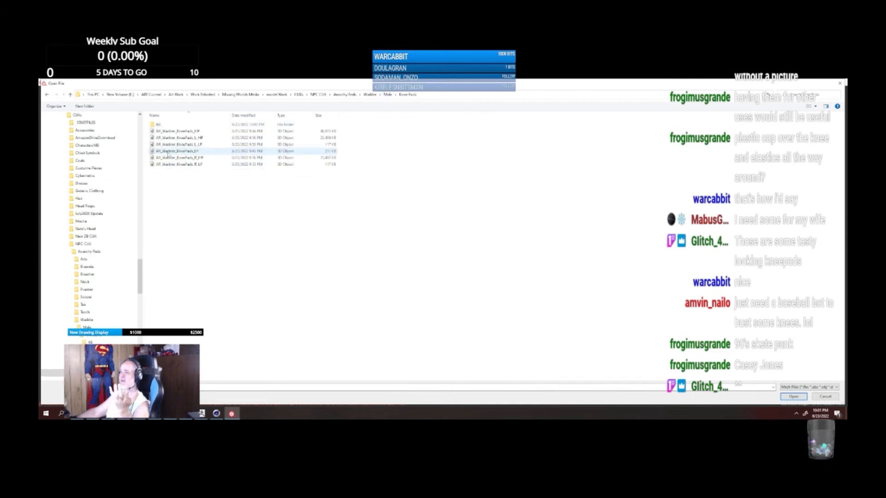
pyautogui.click(159, 126)
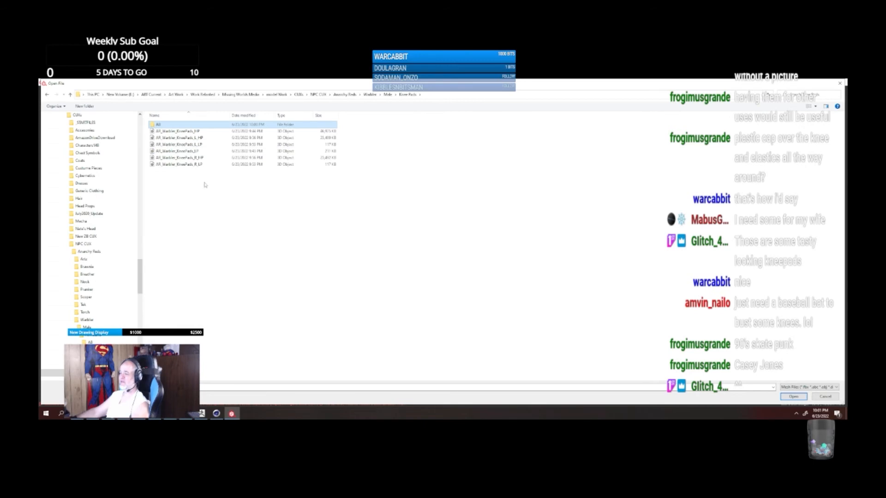
pyautogui.click(201, 146)
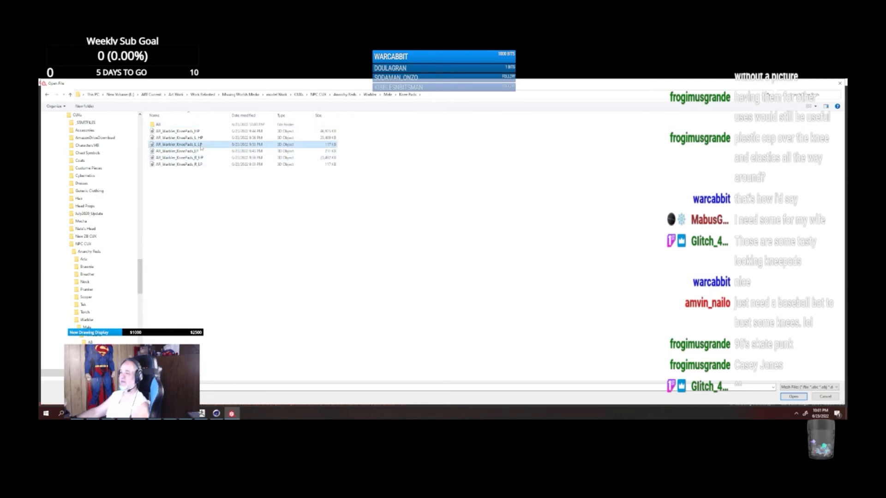
pyautogui.click(800, 400)
pyautogui.click(473, 346)
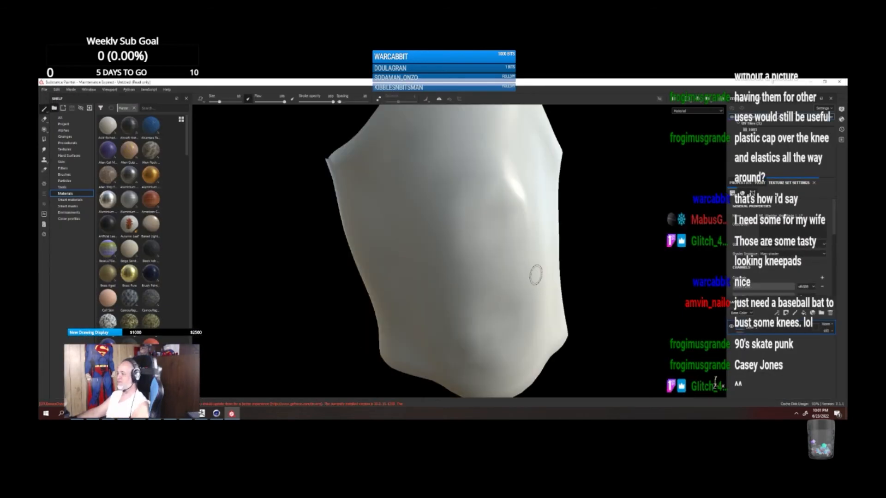
# Step: Open the mesh map baking settings for the knee pad, raise the output size, and exclude the ID map
pyautogui.keyDown('alt'); pyautogui.moveTo(535, 275); pyautogui.dragTo(508, 255); pyautogui.keyUp('alt')
pyautogui.scroll(-4, 504, 272)
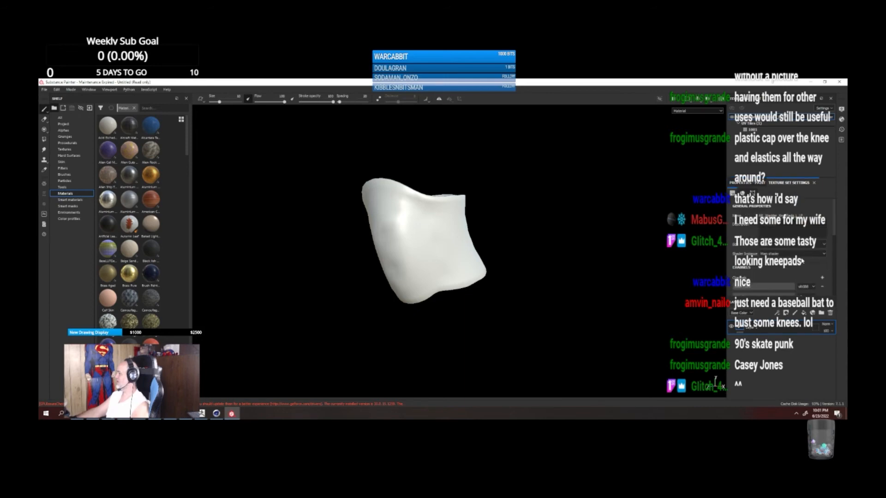
pyautogui.scroll(-3, 802, 261)
pyautogui.click(808, 284)
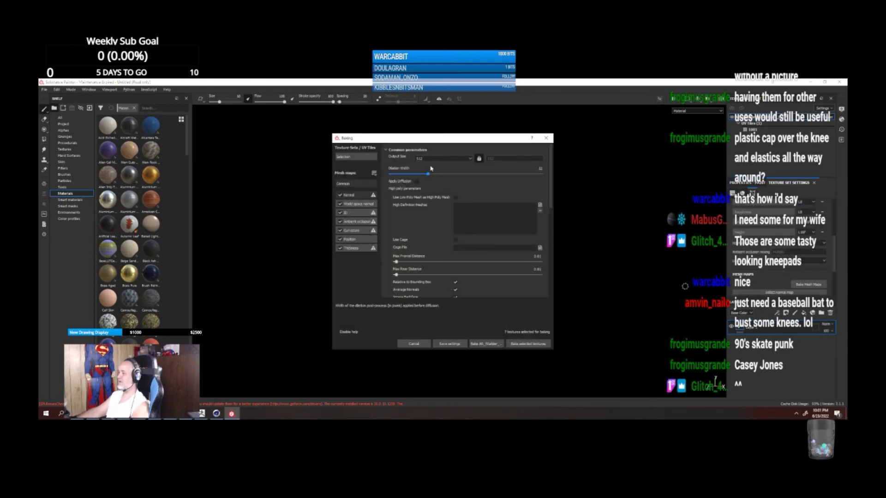
pyautogui.click(443, 158)
pyautogui.click(443, 193)
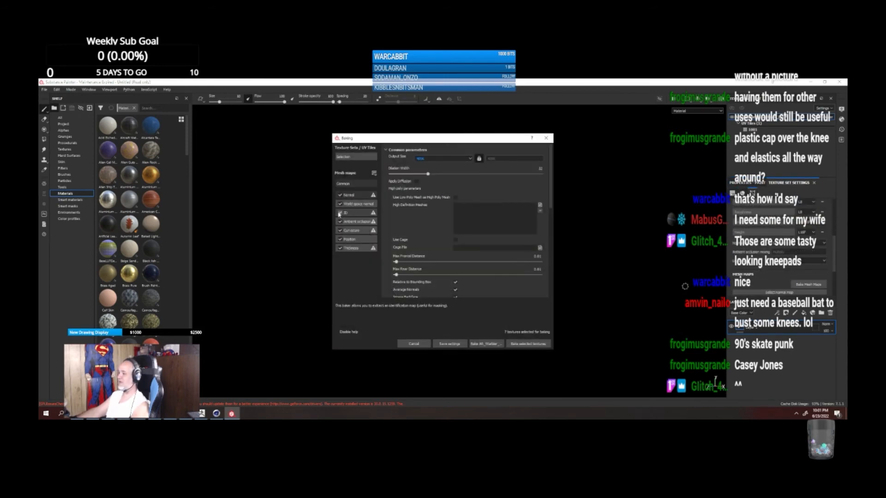
# Step: Load AR_Warbler_KneePads_L_HP as the high-definition mesh for the bake
pyautogui.click(540, 205)
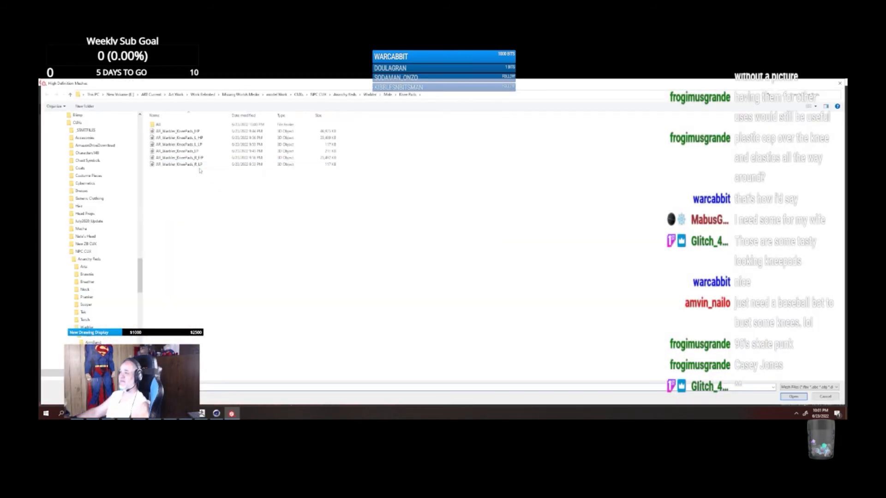
pyautogui.click(202, 138)
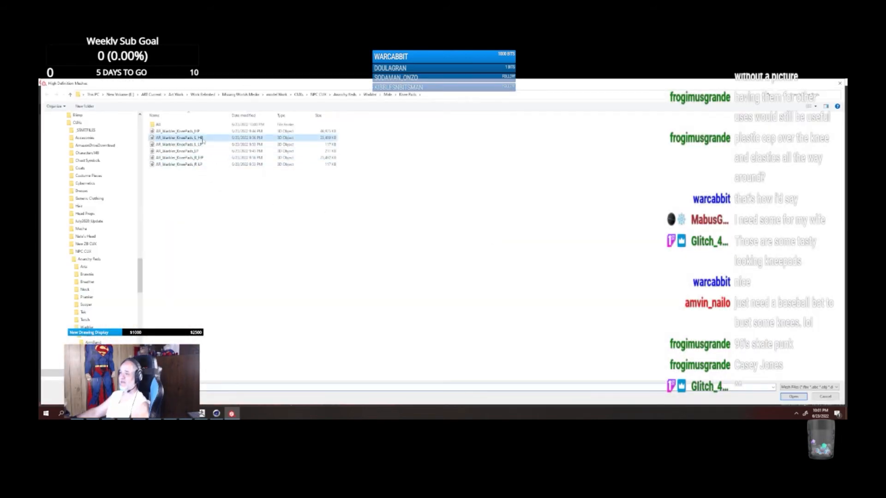
pyautogui.doubleClick(202, 138)
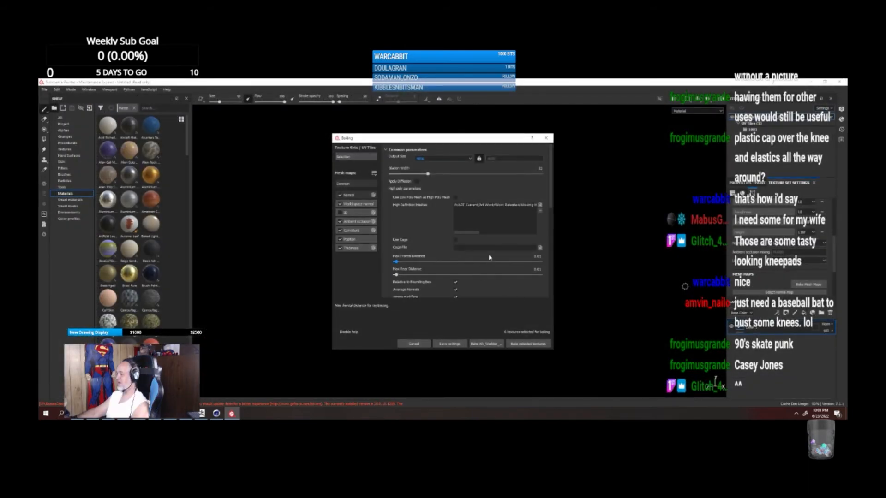
# Step: Match meshes by mesh name with low-poly suffix _LP and high-poly suffix _HP, and bake the selected textures
pyautogui.scroll(-3, 489, 258)
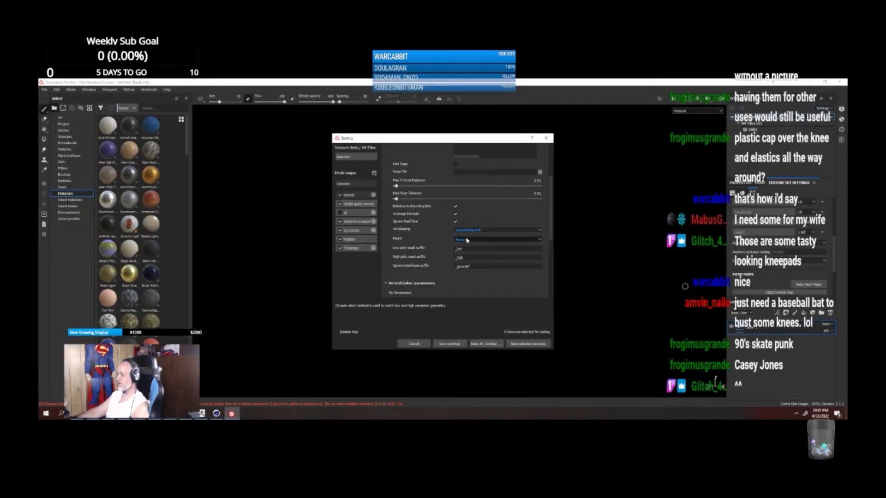
pyautogui.click(467, 241)
pyautogui.click(476, 249)
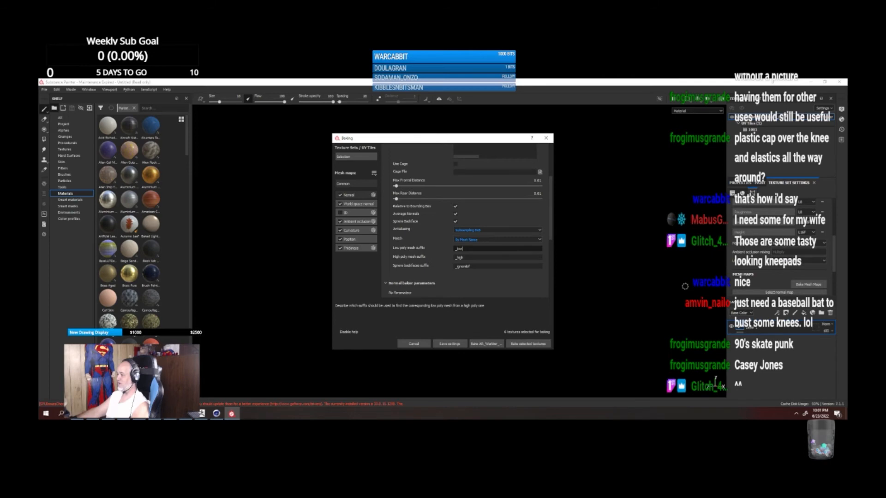
pyautogui.press('BackSpace')
pyautogui.press('BackSpace')
pyautogui.press('BackSpace')
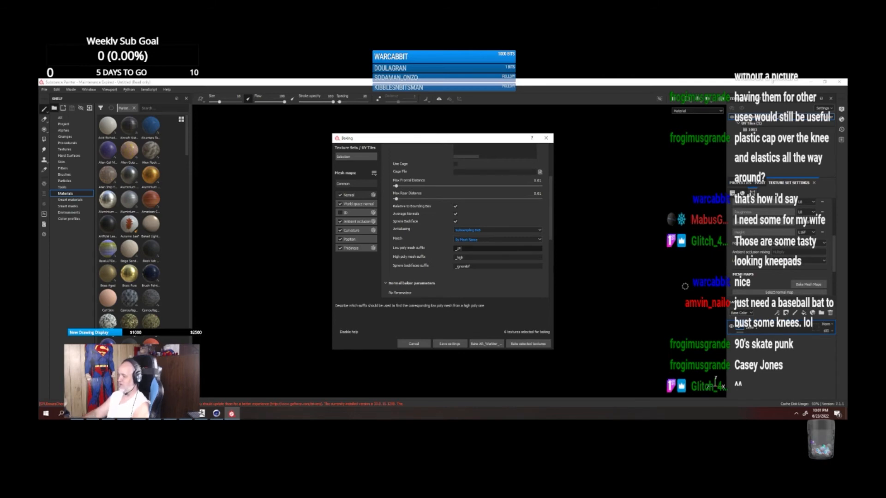
pyautogui.click(480, 257)
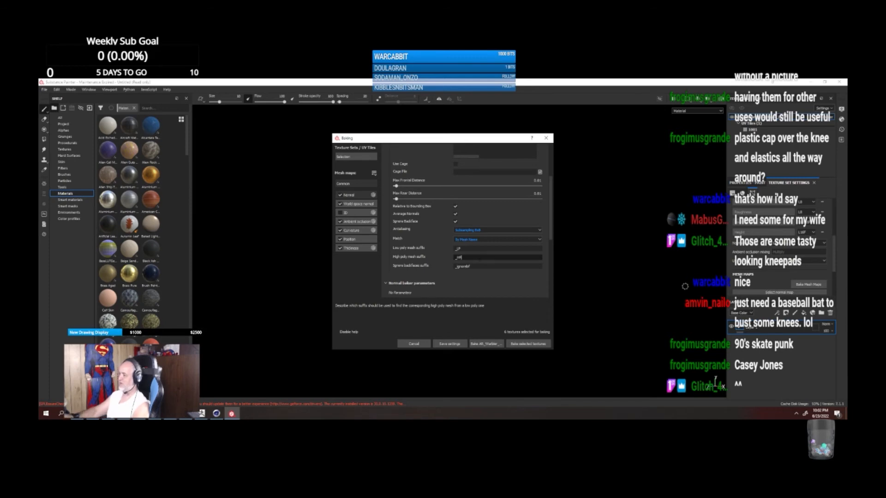
pyautogui.click(539, 344)
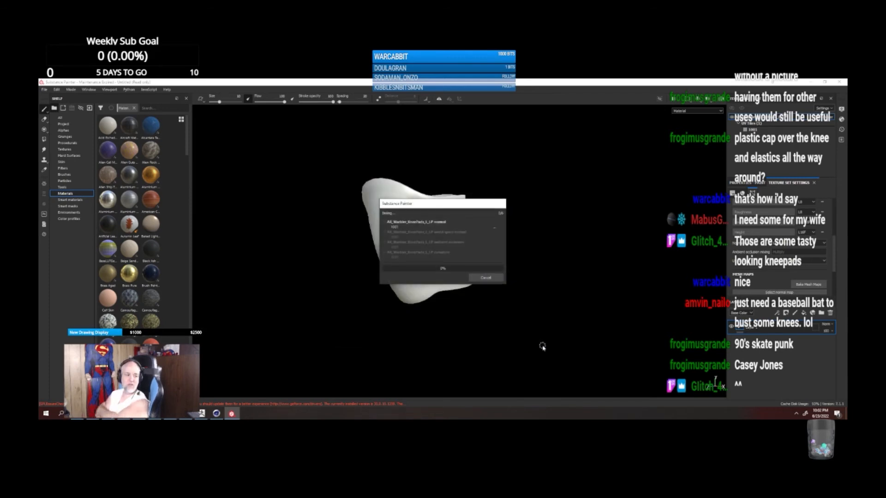
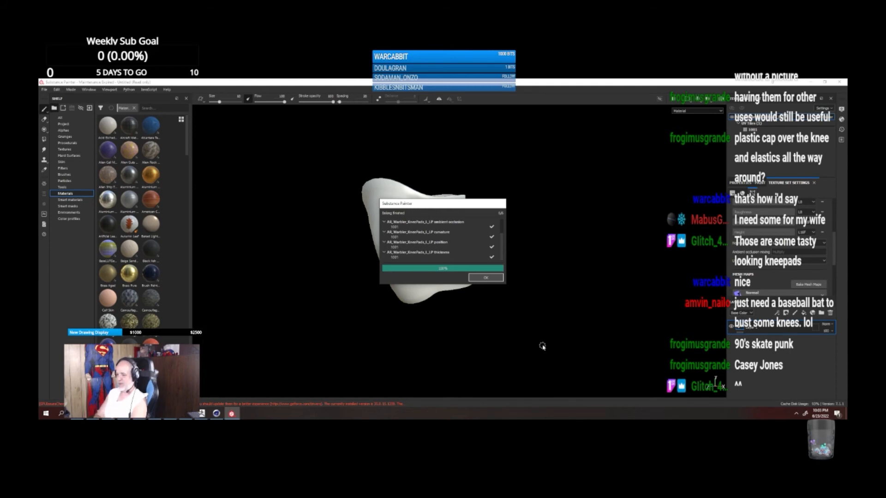
pyautogui.click(488, 278)
# Step: Add a fill layer above the knee pad's base layer and give it a black mask
pyautogui.keyDown('alt'); pyautogui.moveTo(540, 285); pyautogui.dragTo(574, 250); pyautogui.keyUp('alt')
pyautogui.scroll(-3, 439, 279)
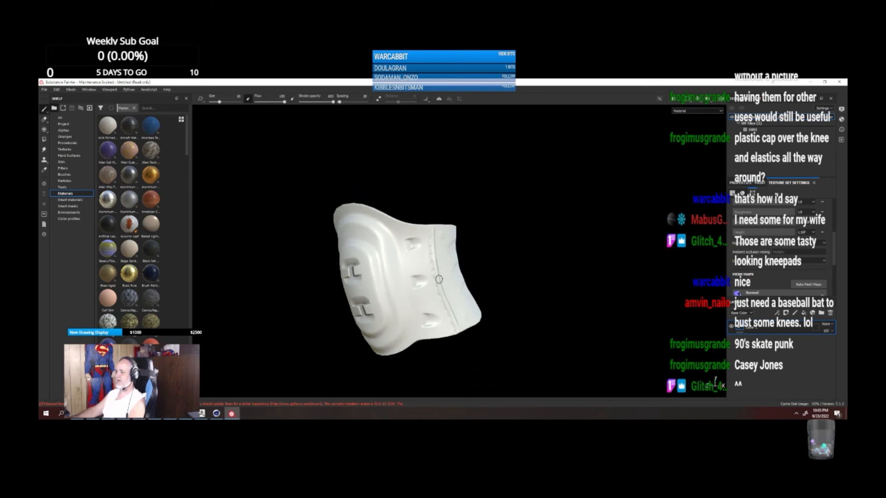
pyautogui.moveTo(479, 281)
pyautogui.keyDown('alt'); pyautogui.mouseDown()
pyautogui.moveTo(467, 284)
pyautogui.moveTo(475, 284)
pyautogui.mouseUp(); pyautogui.keyUp('alt')
pyautogui.keyDown('alt'); pyautogui.moveTo(475, 284); pyautogui.dragTo(487, 259, button='middle'); pyautogui.keyUp('alt')
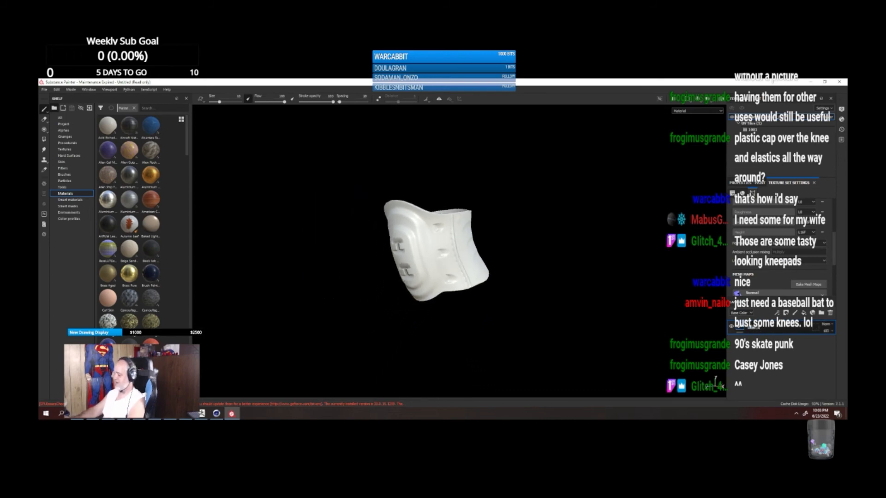
pyautogui.click(740, 331)
pyautogui.rightClick(741, 330)
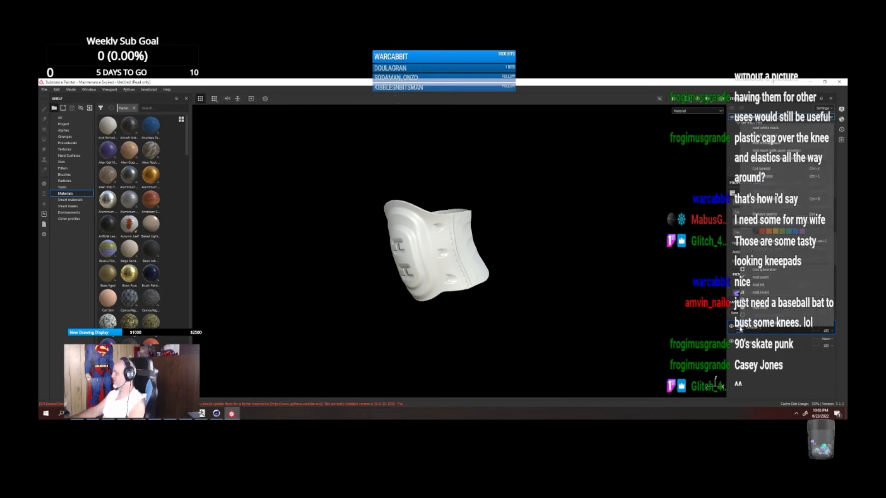
pyautogui.click(758, 136)
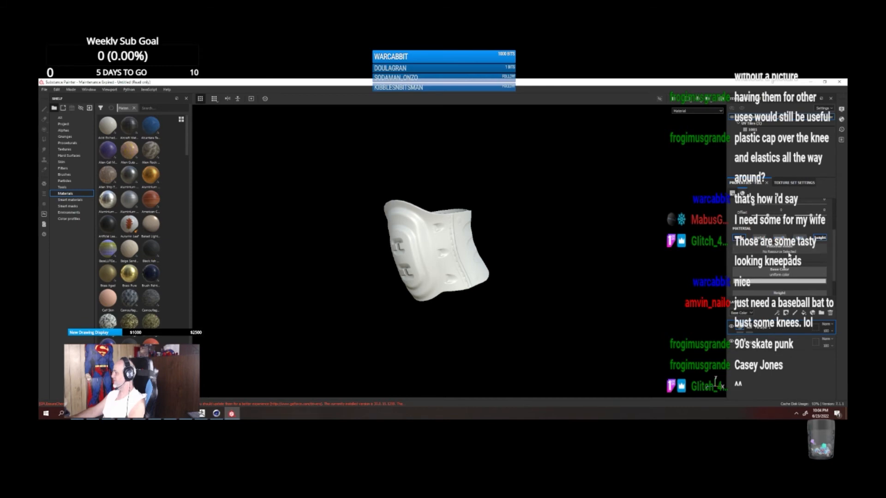
# Step: Set the fill layer's base color to pure red, name the layer Red, and duplicate it twice
pyautogui.click(783, 282)
pyautogui.click(805, 294)
pyautogui.click(754, 328)
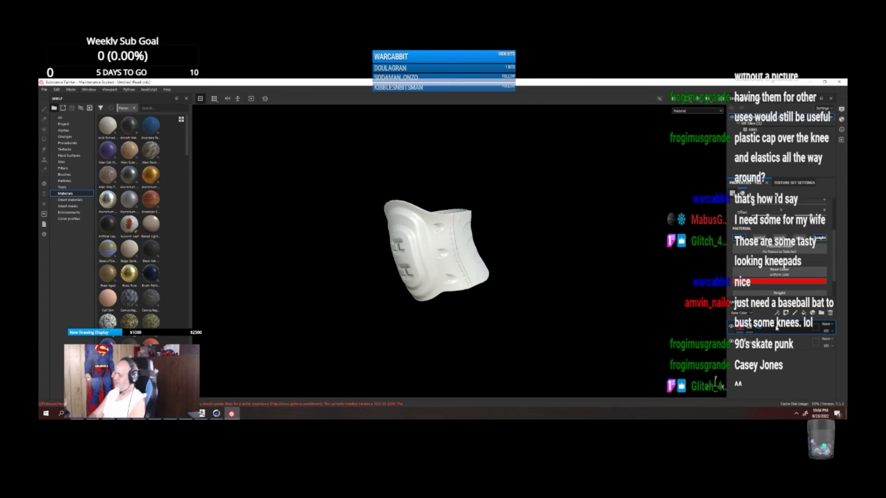
pyautogui.hotkey('ctrl', 'd')
pyautogui.hotkey('ctrl', 'd')
# Step: Set the base color of the middle fill layer copy to pure green with RGB values 0, 1, 0
pyautogui.click(775, 344)
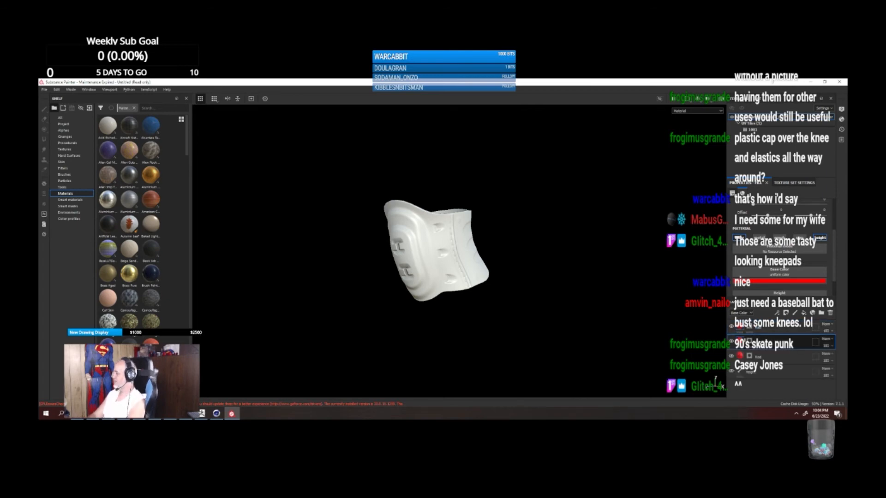
pyautogui.click(786, 281)
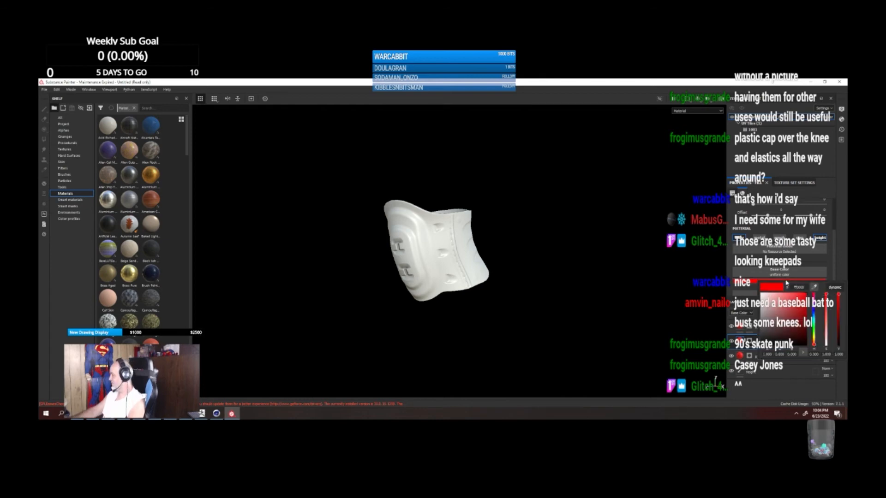
pyautogui.press('BackSpace')
pyautogui.write('1')
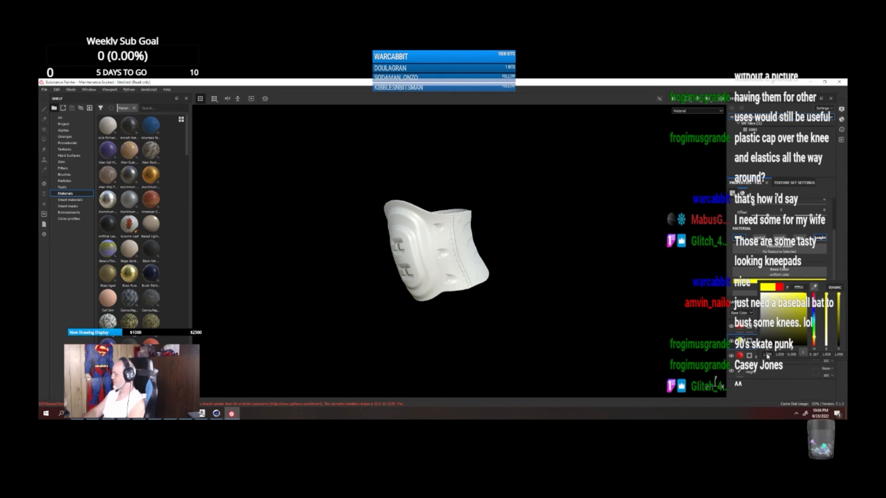
pyautogui.press('BackSpace')
pyautogui.write('0')
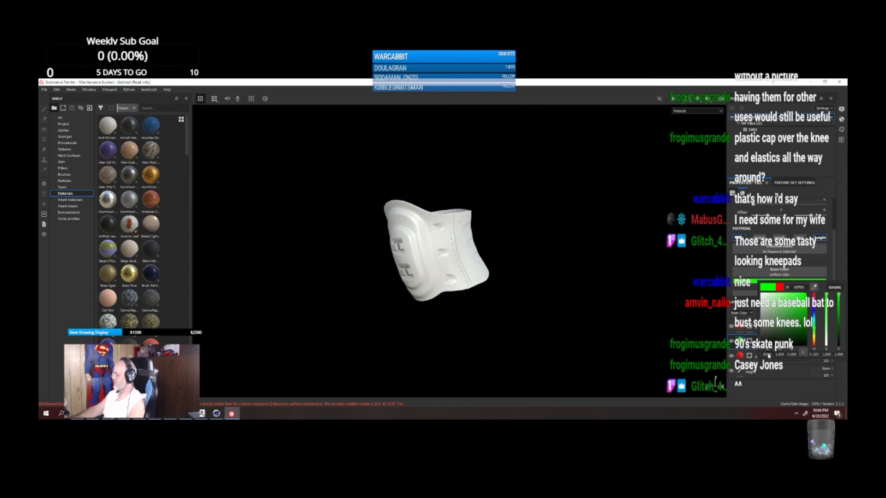
# Step: Rename the lowest fill layer Blue and set its base color to pure blue with RGB values 0, 0, 1
pyautogui.click(766, 357)
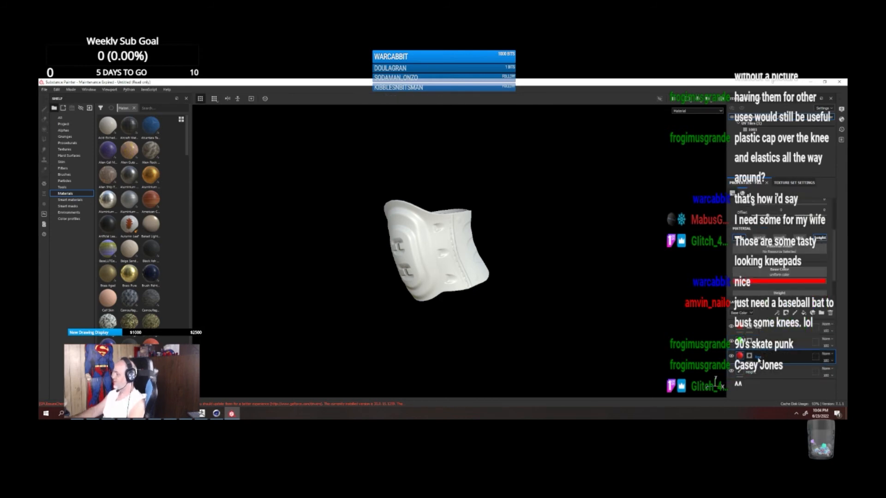
pyautogui.write('Blue')
pyautogui.press('Return')
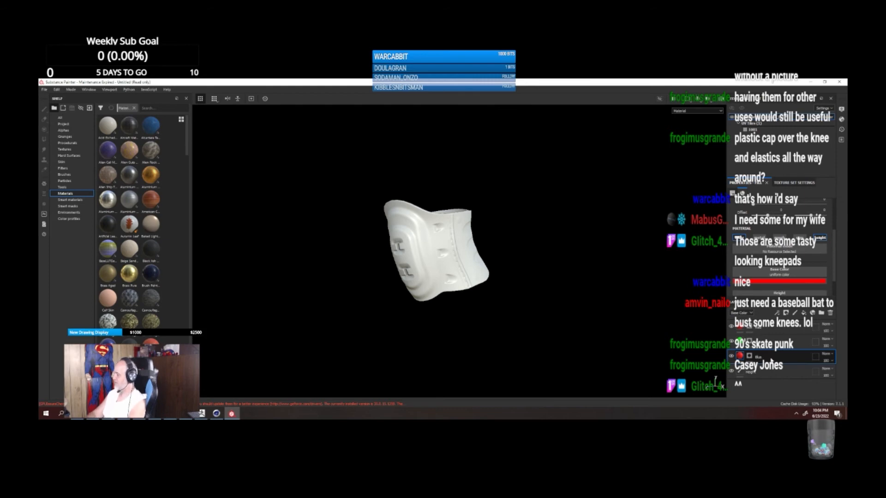
pyautogui.click(777, 282)
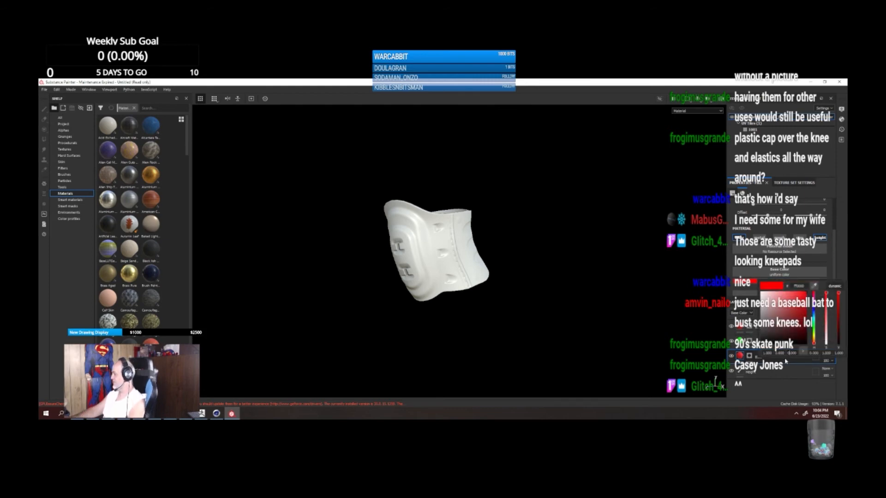
pyautogui.press('BackSpace')
pyautogui.write('1')
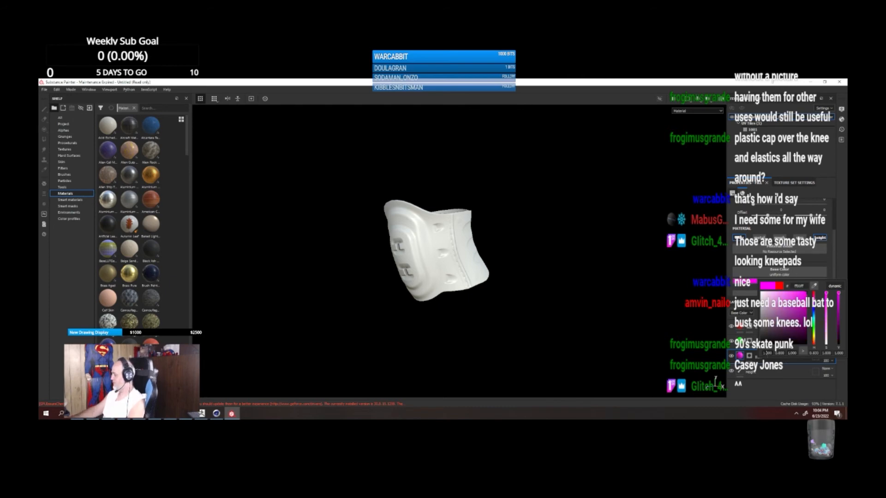
pyautogui.press('BackSpace')
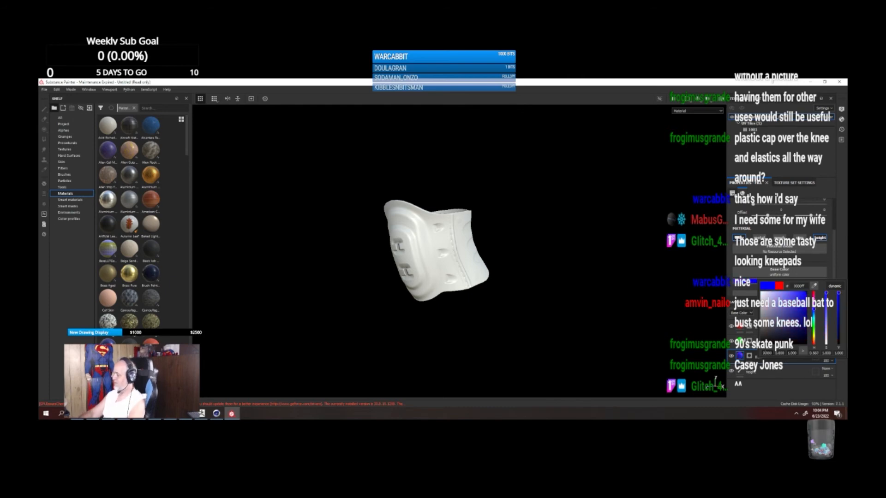
# Step: Add a fill layer, place it directly beneath the Height layer and name it CC
pyautogui.click(779, 375)
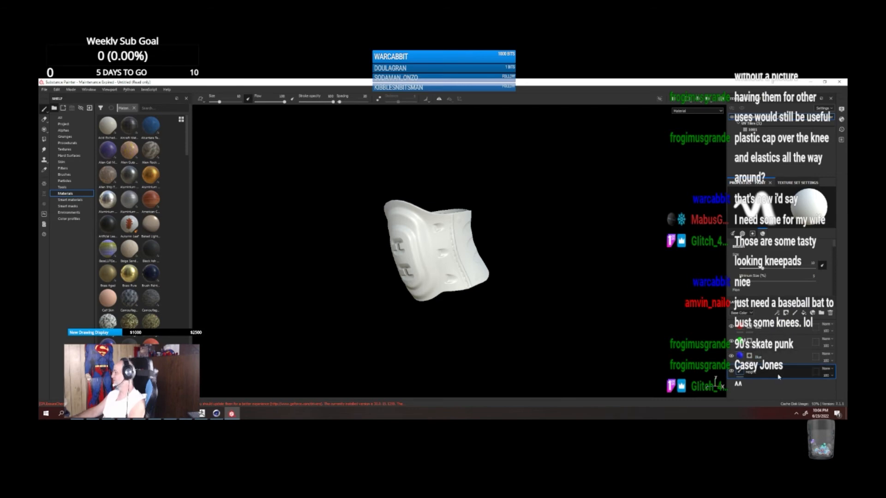
pyautogui.click(804, 315)
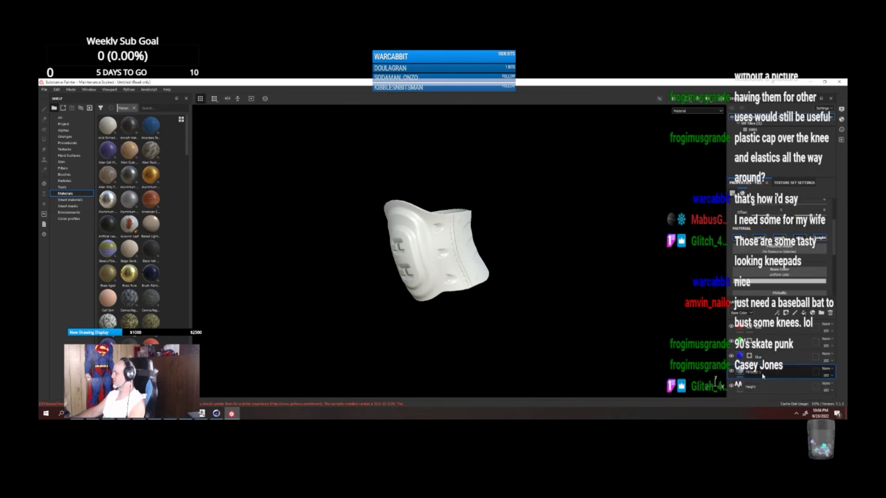
pyautogui.moveTo(762, 390); pyautogui.dragTo(760, 371)
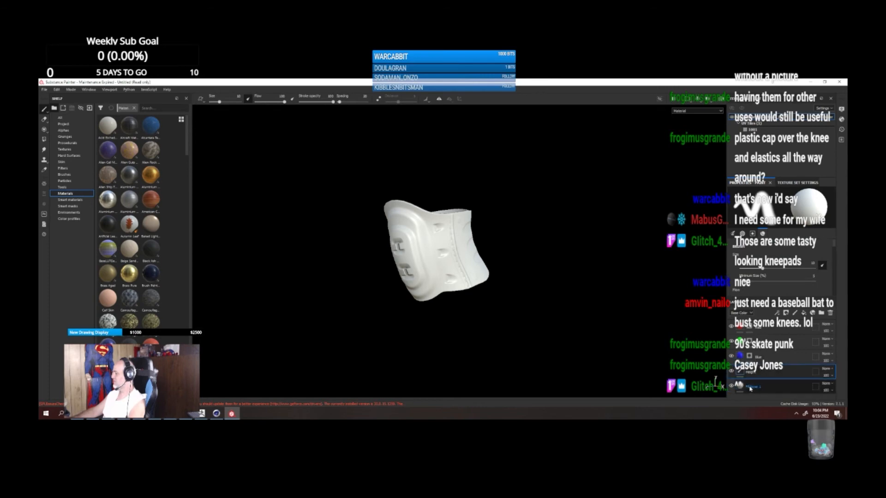
pyautogui.click(750, 389)
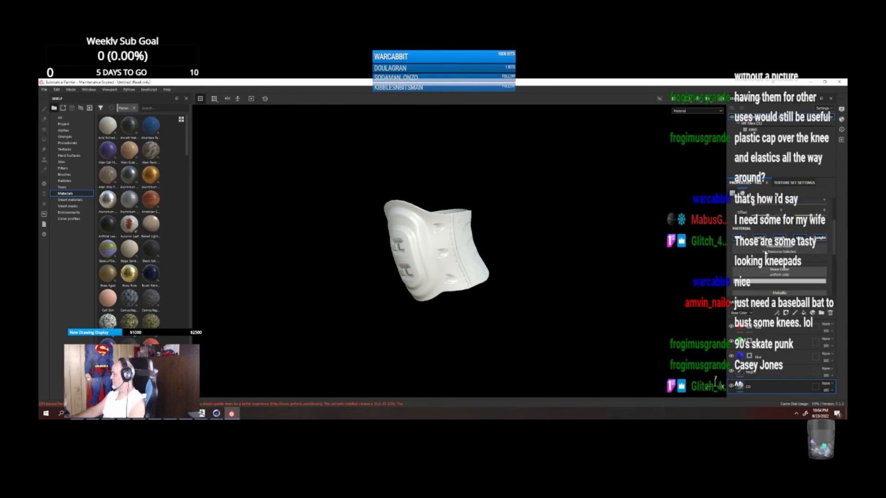
# Step: Set the CC fill layer's base color to white and duplicate the layer
pyautogui.click(780, 280)
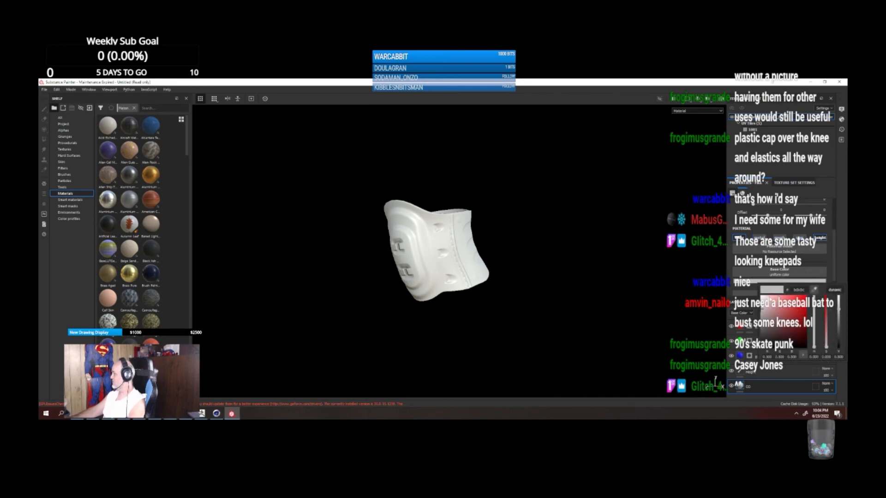
pyautogui.moveTo(761, 298); pyautogui.dragTo(751, 283)
pyautogui.click(757, 387)
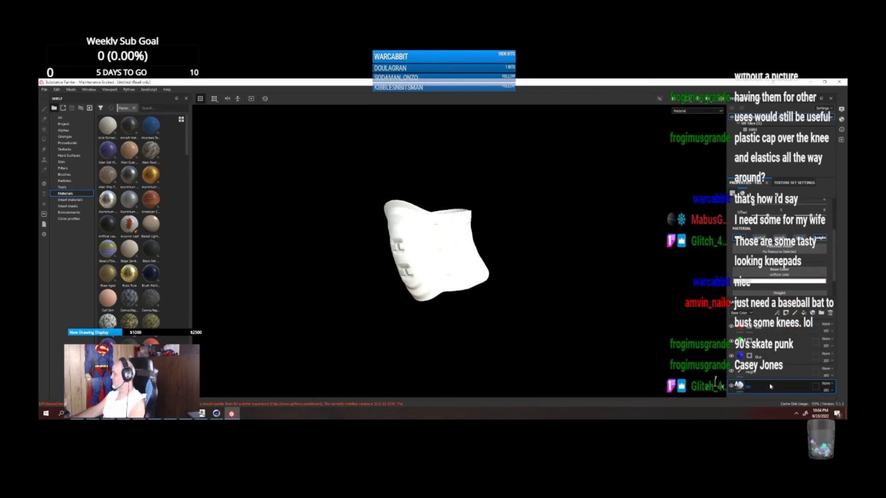
pyautogui.hotkey('ctrl', 'd')
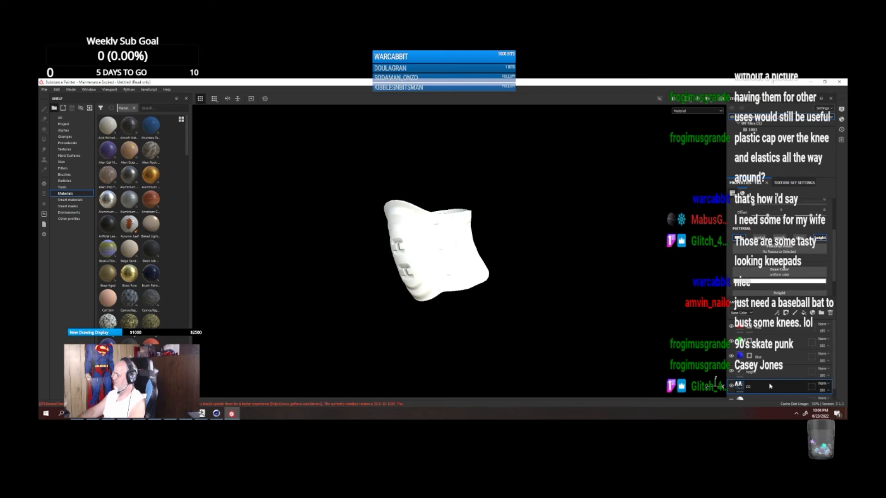
# Step: Rename the lower copy of the CC layer BG and set its base color to black
pyautogui.scroll(-1, 770, 386)
pyautogui.click(750, 390)
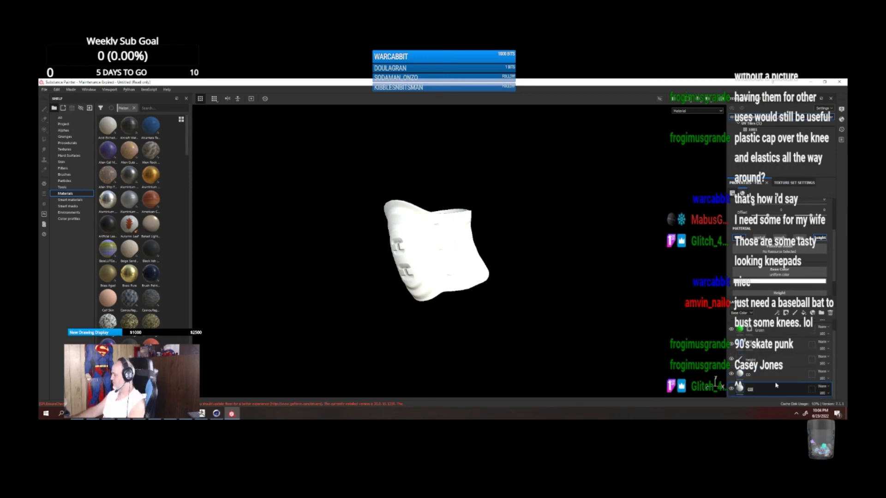
pyautogui.press('Return')
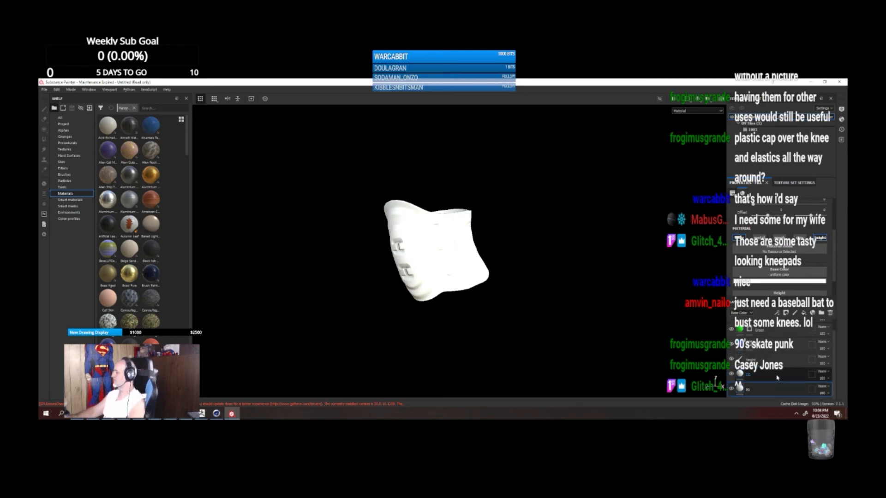
pyautogui.click(819, 238)
pyautogui.click(783, 285)
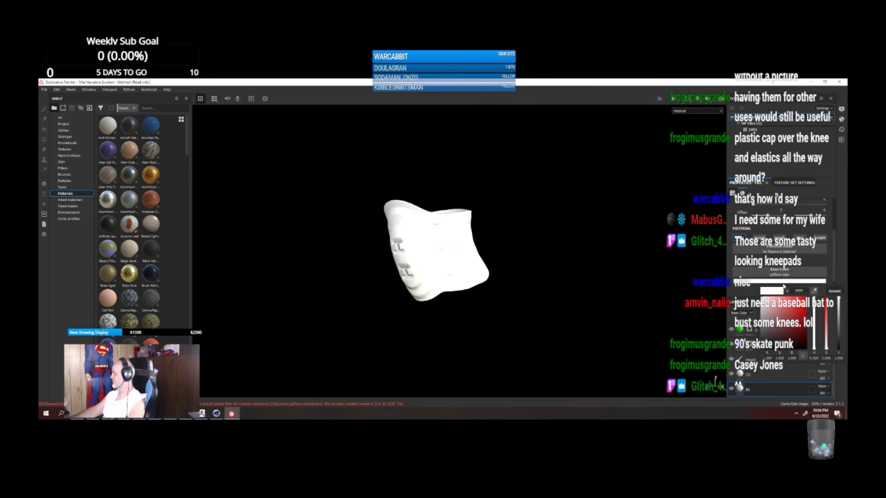
pyautogui.moveTo(773, 318); pyautogui.dragTo(759, 350)
pyautogui.click(765, 373)
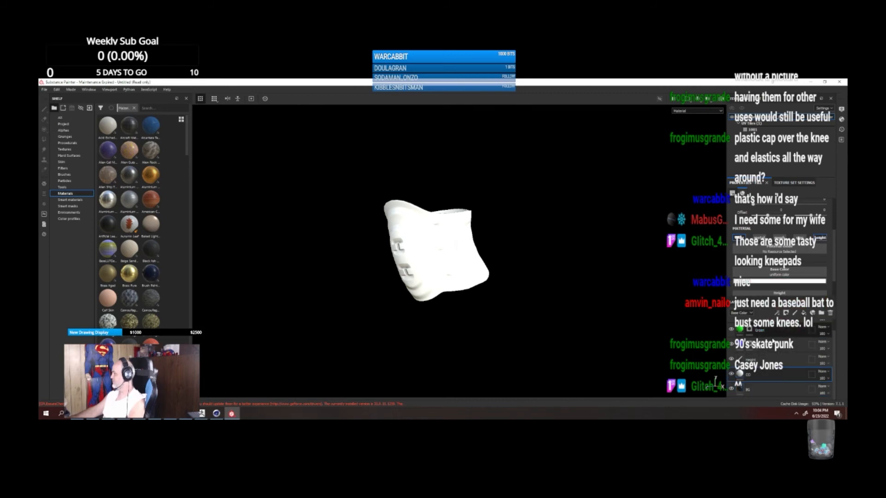
pyautogui.scroll(1, 775, 348)
pyautogui.click(773, 328)
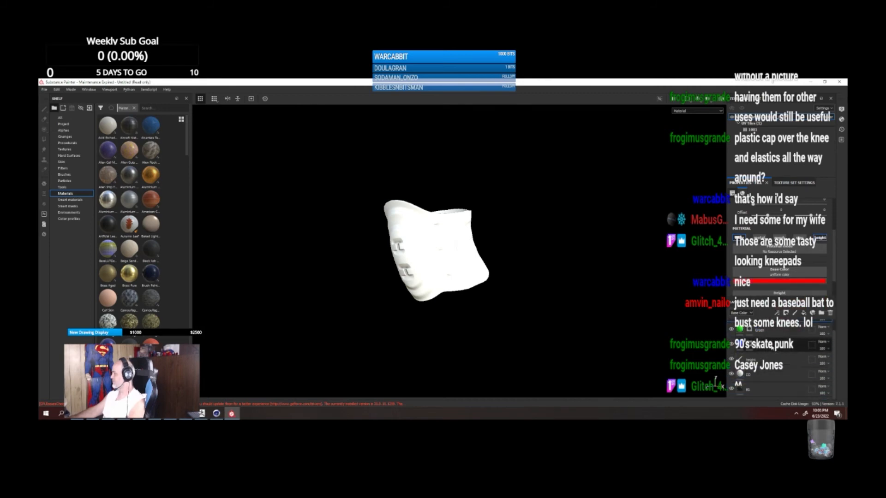
pyautogui.keyDown('shift'); pyautogui.click(773, 377); pyautogui.keyUp('shift')
pyautogui.press('Delete')
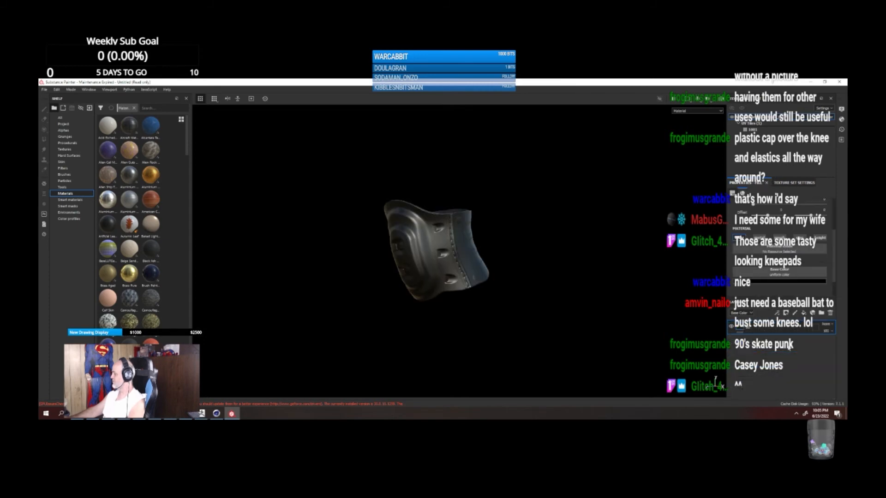
pyautogui.hotkey('ctrl', 'z')
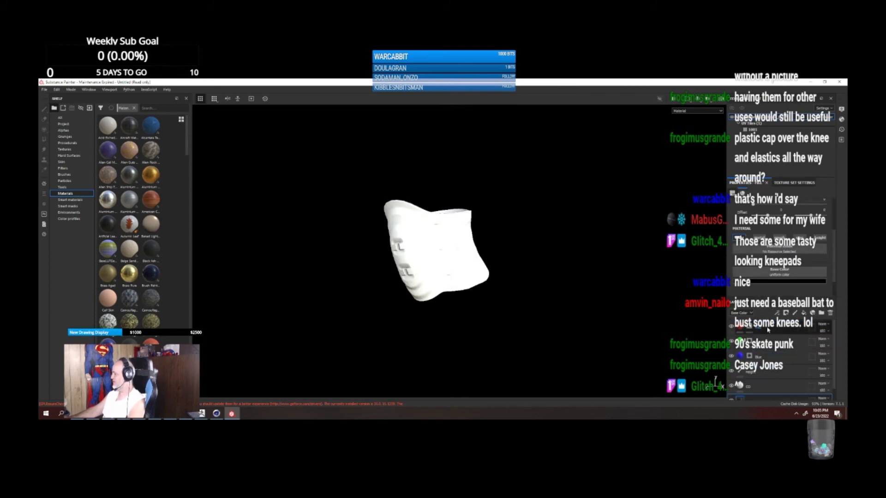
# Step: Group the layers from Red down through CC above the BG layer and collapse the group
pyautogui.scroll(-1, 779, 372)
pyautogui.keyDown('shift'); pyautogui.click(773, 375); pyautogui.keyUp('shift')
pyautogui.rightClick(774, 375)
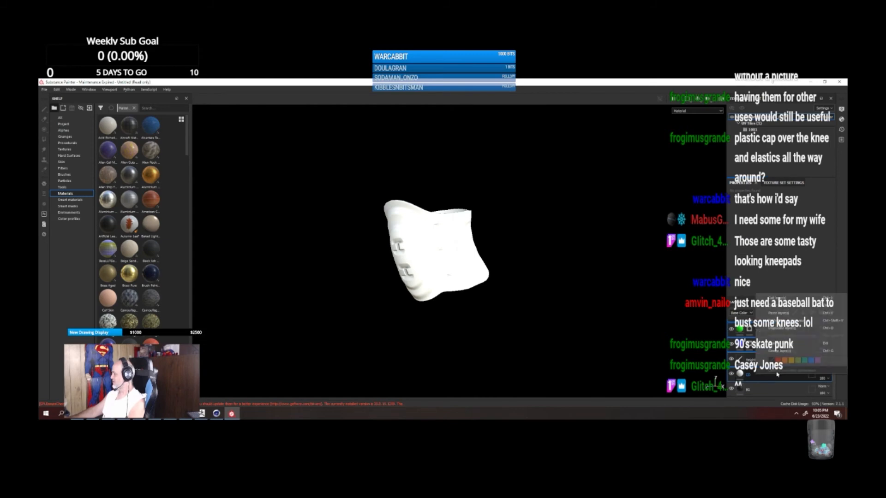
pyautogui.click(784, 353)
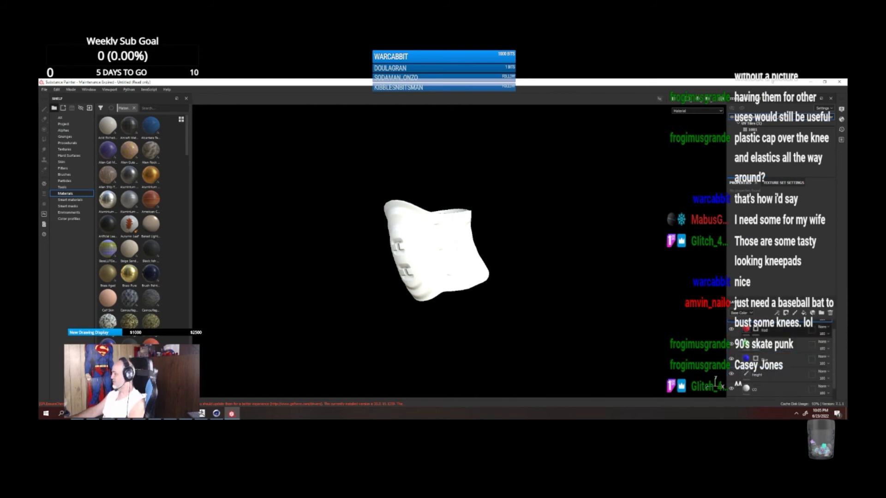
pyautogui.click(739, 327)
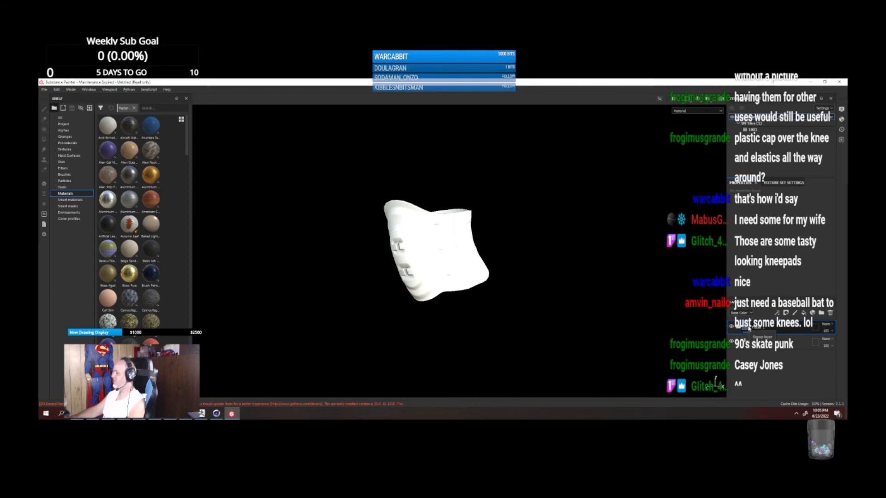
pyautogui.moveTo(749, 331)
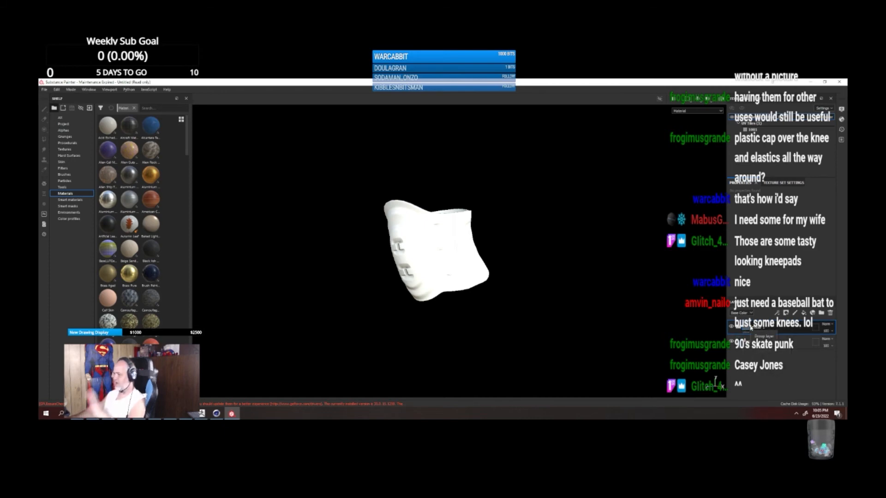
# Step: Save the project as AR_Warbler_KneePads_L in the subfolder of Warbler's Male Knee Pads folder
pyautogui.click(44, 89)
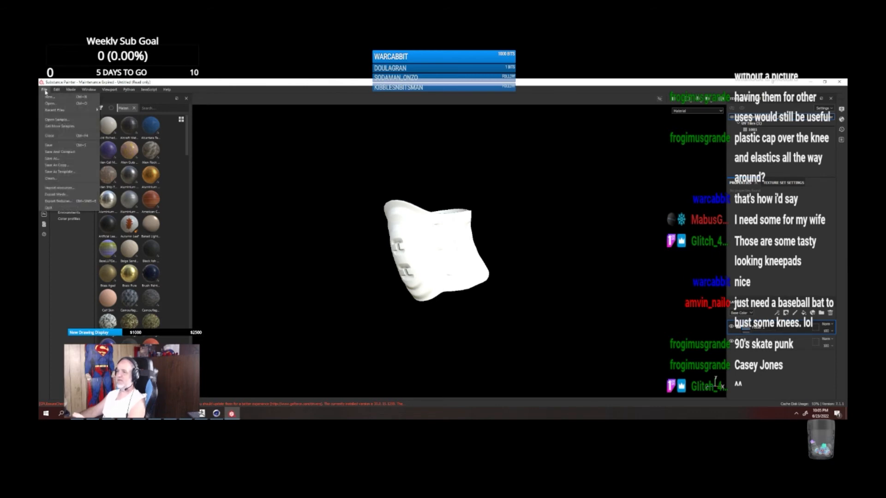
pyautogui.click(55, 159)
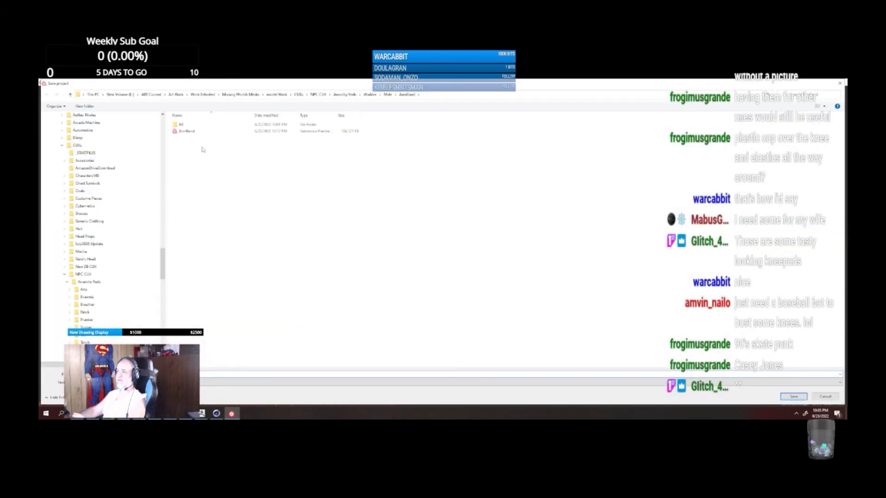
pyautogui.click(387, 95)
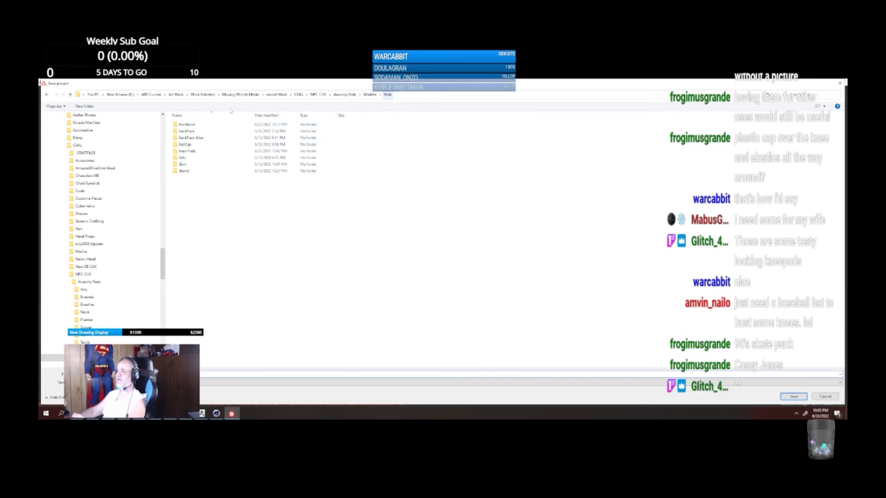
pyautogui.doubleClick(187, 151)
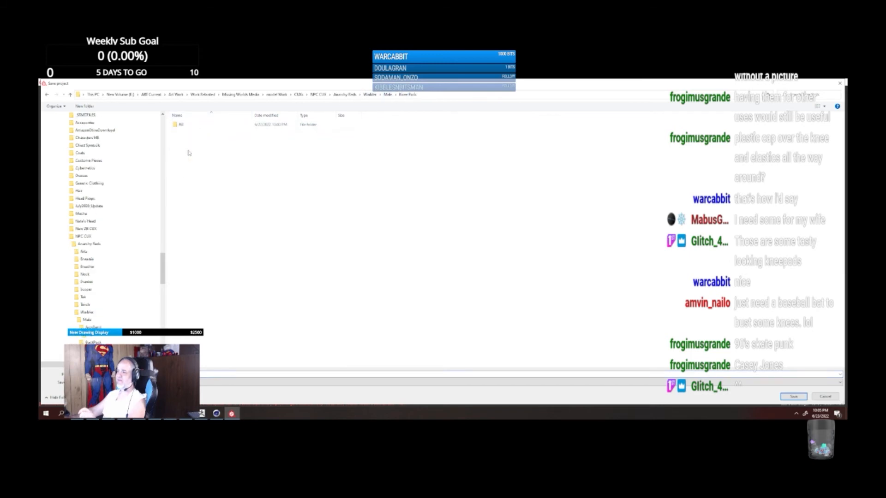
pyautogui.doubleClick(179, 124)
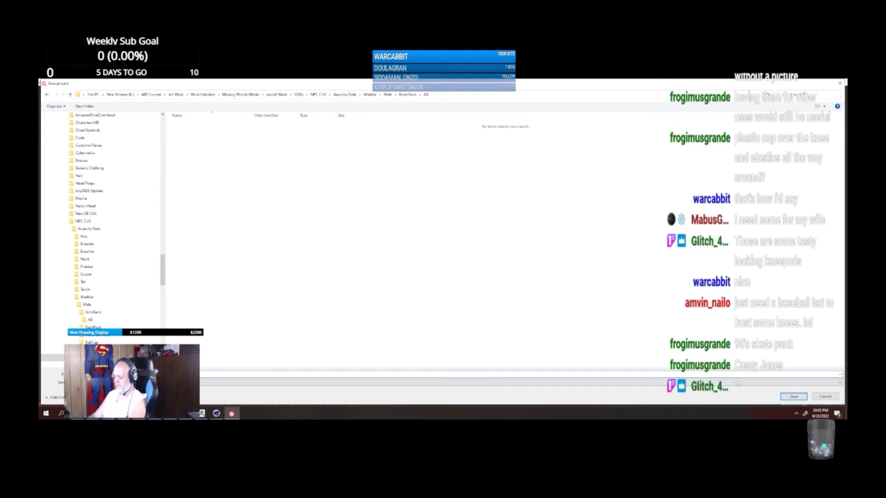
pyautogui.write('K')
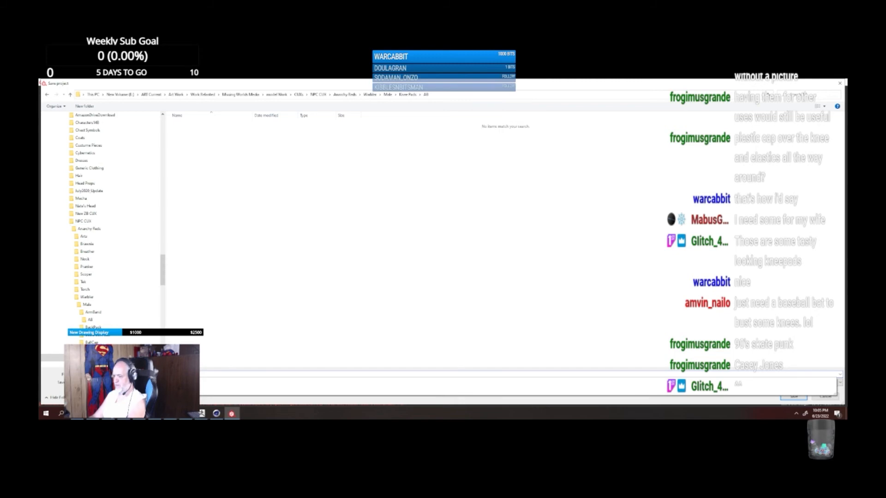
pyautogui.press('Return')
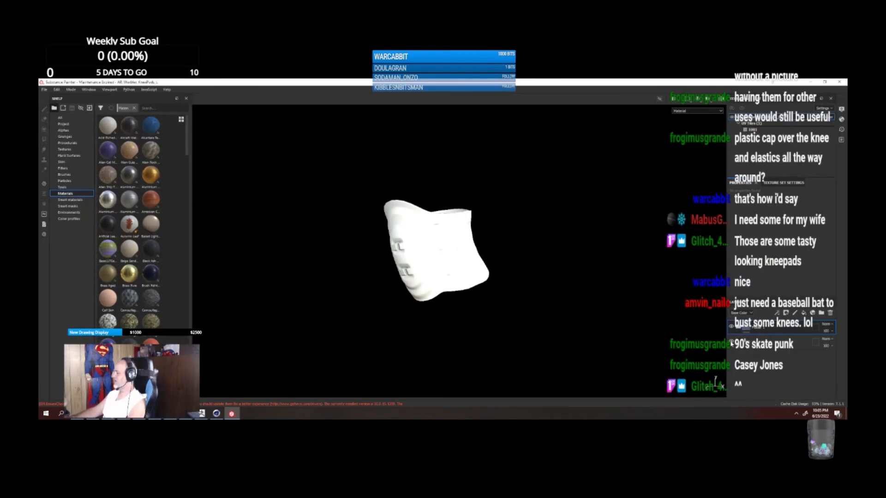
# Step: Expand the layer group and open the texture export settings
pyautogui.click(735, 329)
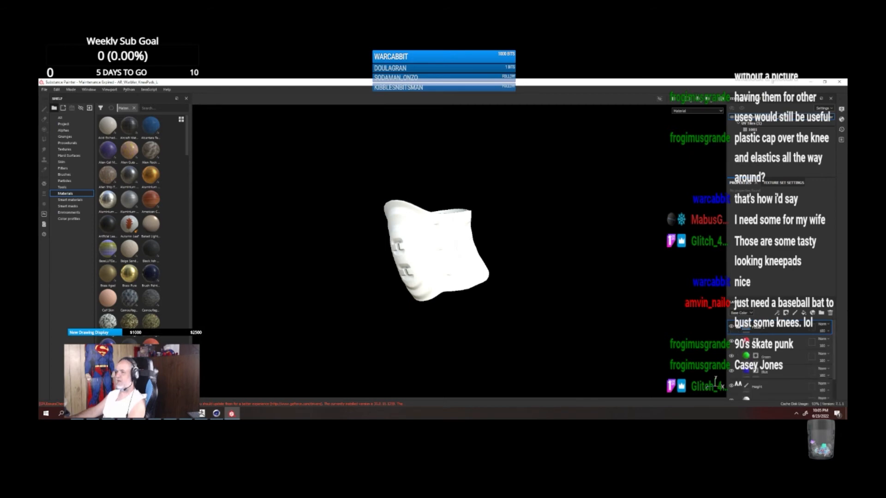
pyautogui.click(44, 91)
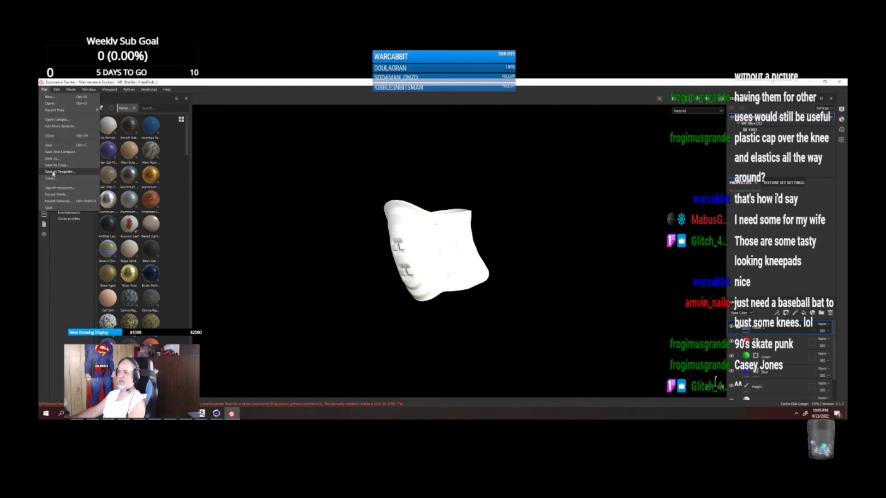
pyautogui.click(54, 202)
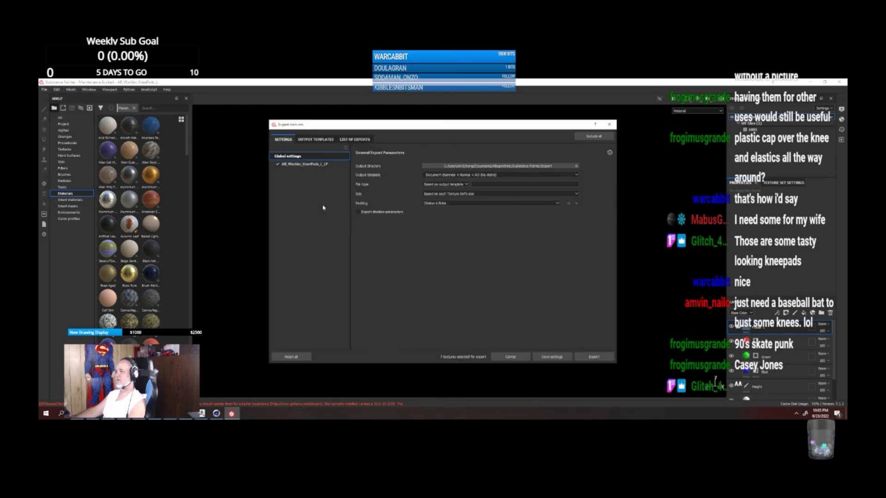
# Step: Start choosing the export output directory, browsing New Volume (E:) through ART Current, Art Work and Work Related to Missing Worlds Media
pyautogui.click(466, 166)
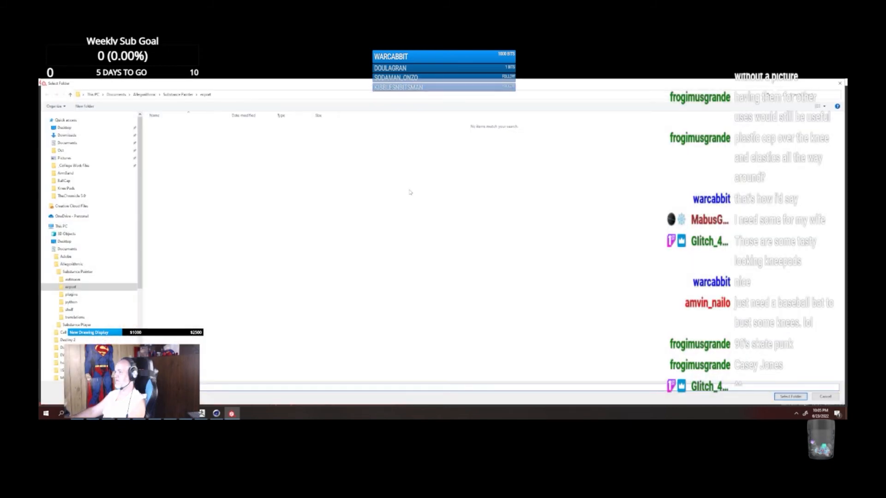
pyautogui.scroll(-6, 92, 236)
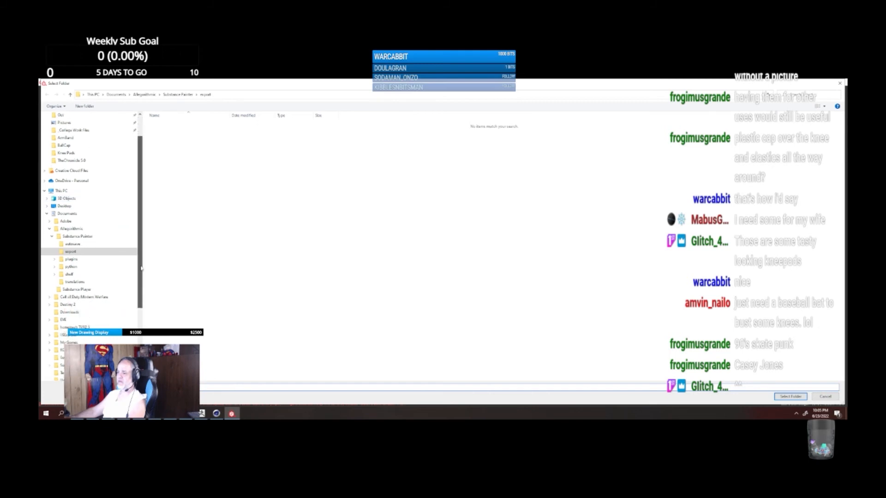
pyautogui.click(72, 343)
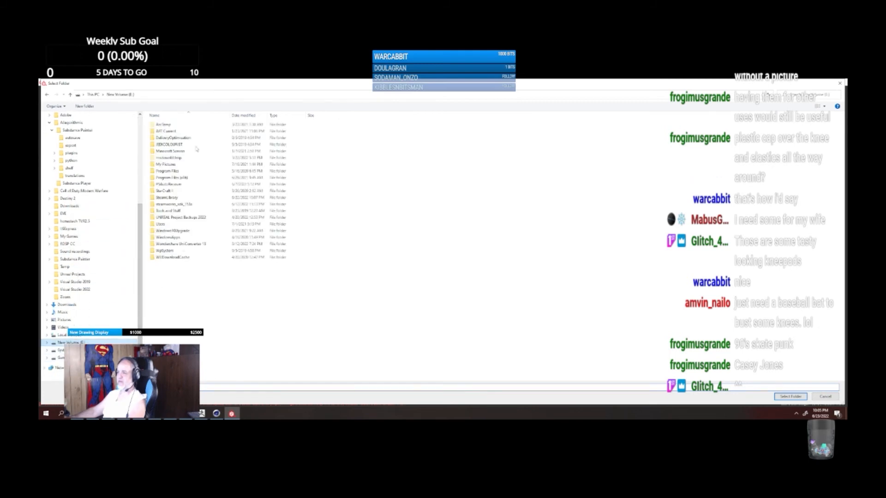
pyautogui.doubleClick(166, 131)
pyautogui.doubleClick(166, 131)
pyautogui.scroll(-10, 179, 277)
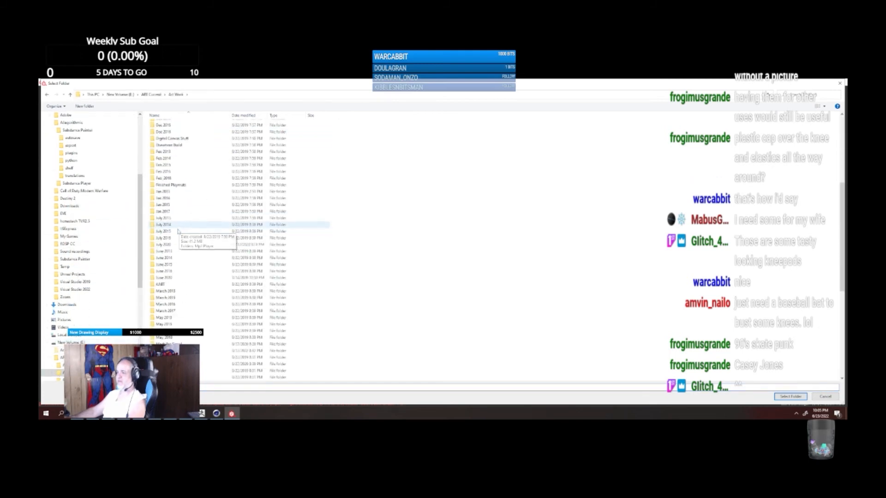
pyautogui.doubleClick(184, 377)
pyautogui.scroll(-12, 186, 253)
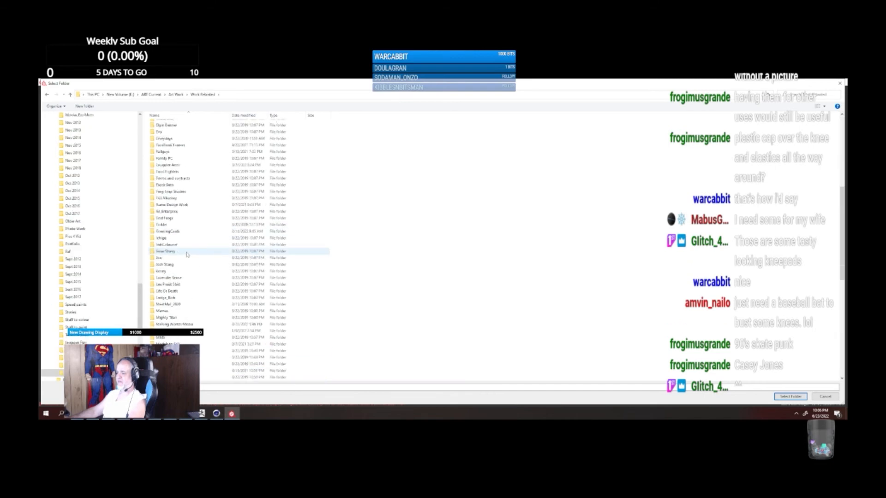
pyautogui.doubleClick(175, 264)
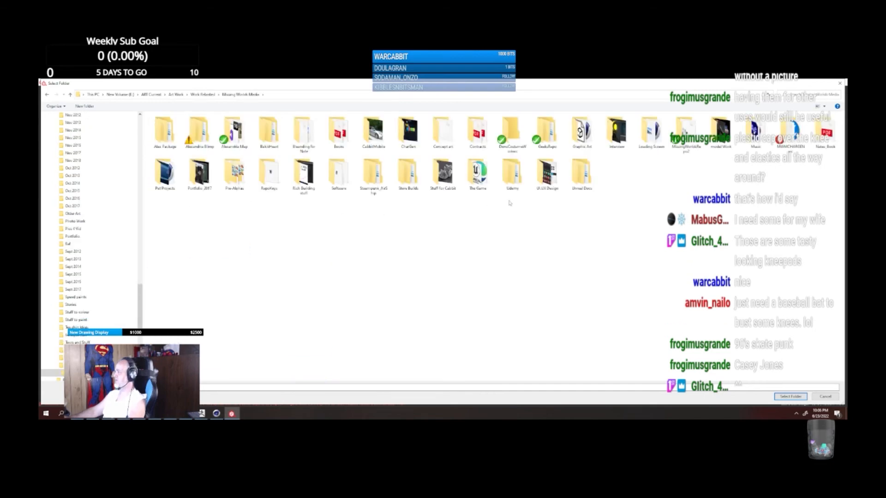
# Step: Continue from model Work into the NPC CUX folders and open the AR subfolder of Warbler's Male Knee Pads
pyautogui.doubleClick(721, 132)
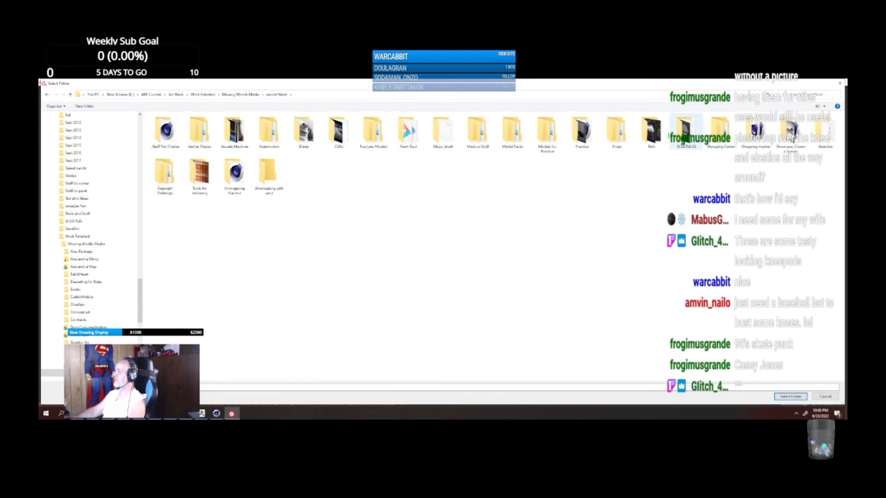
pyautogui.doubleClick(339, 131)
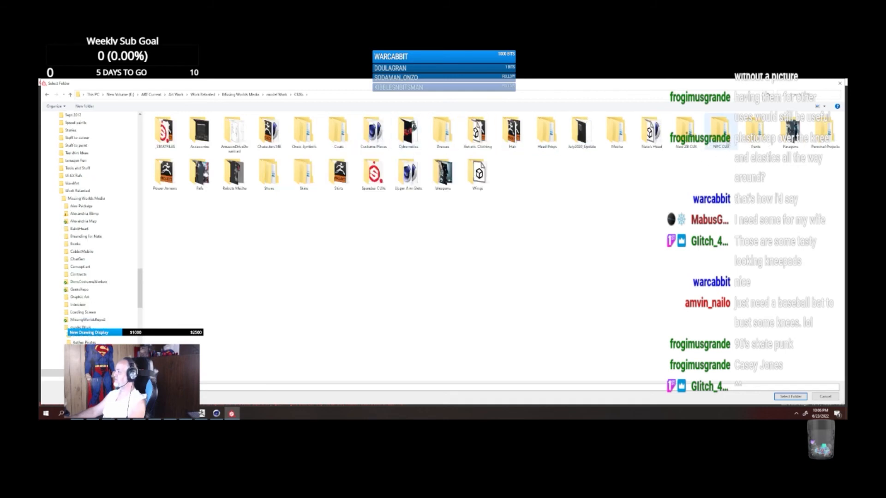
pyautogui.doubleClick(720, 131)
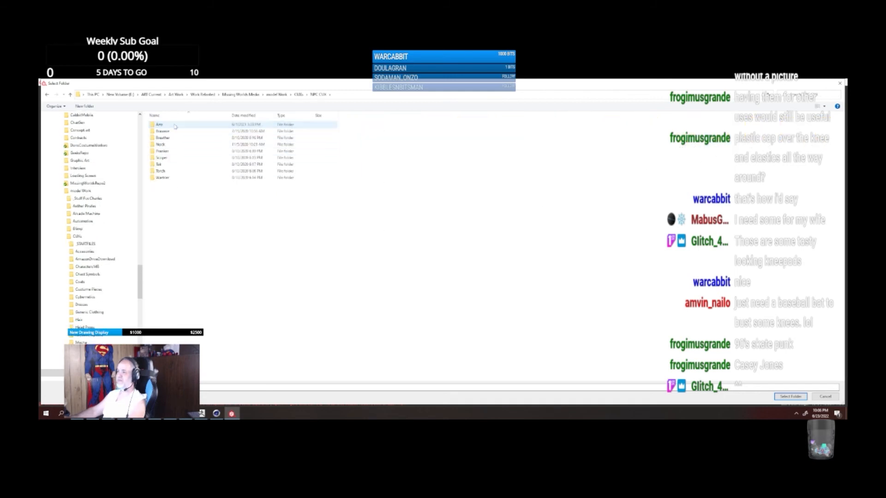
pyautogui.doubleClick(162, 178)
pyautogui.doubleClick(161, 125)
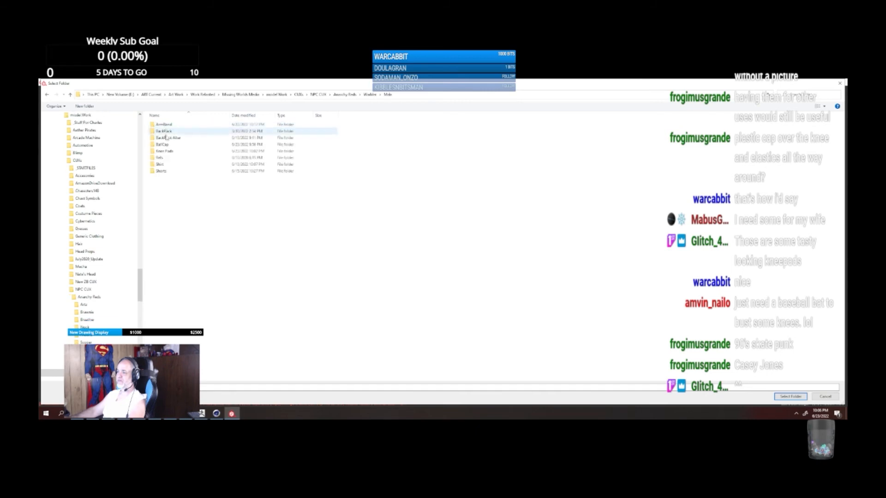
pyautogui.click(166, 152)
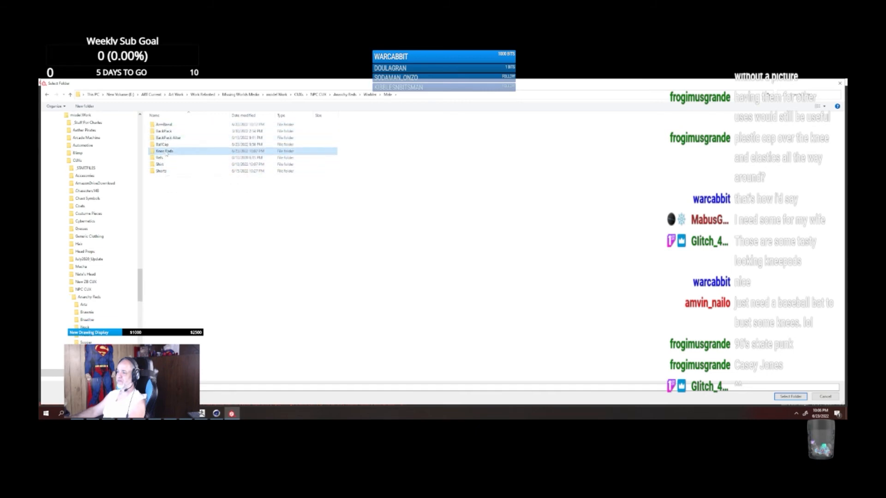
pyautogui.doubleClick(166, 152)
pyautogui.doubleClick(158, 125)
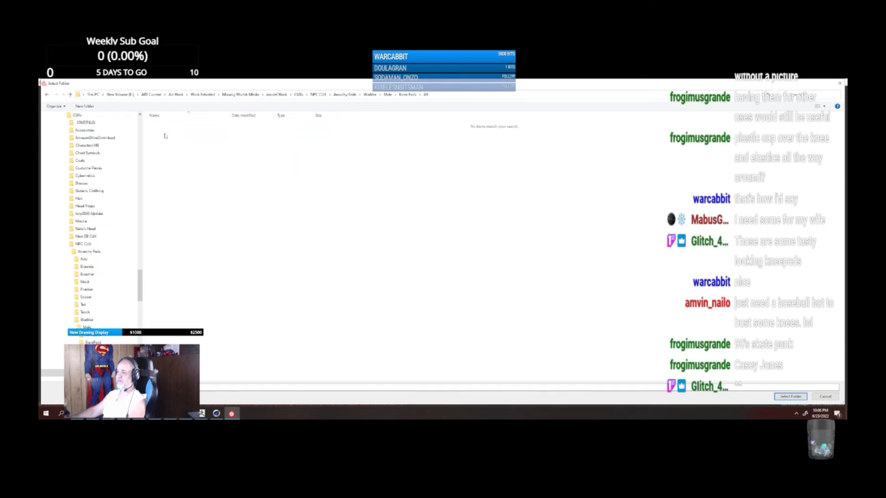
# Step: Create a folder named Textures inside the AR folder and set it as the export output directory
pyautogui.rightClick(239, 199)
pyautogui.moveTo(286, 288)
pyautogui.click(328, 290)
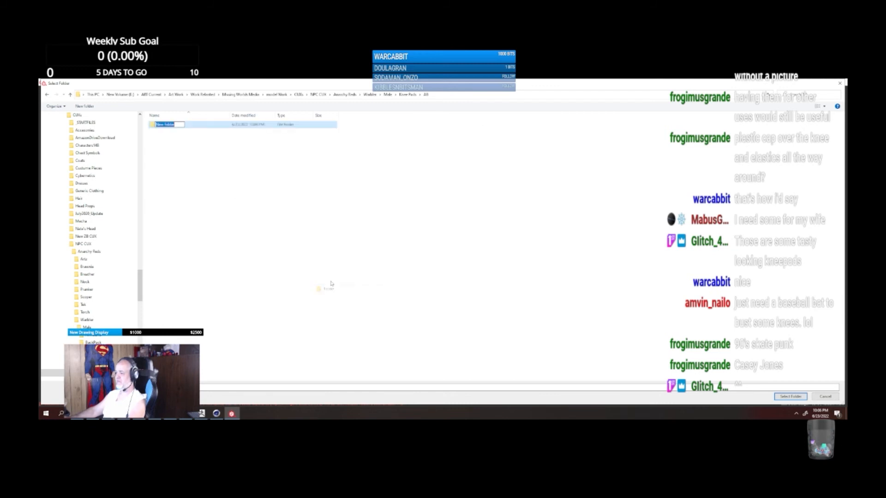
pyautogui.write('B')
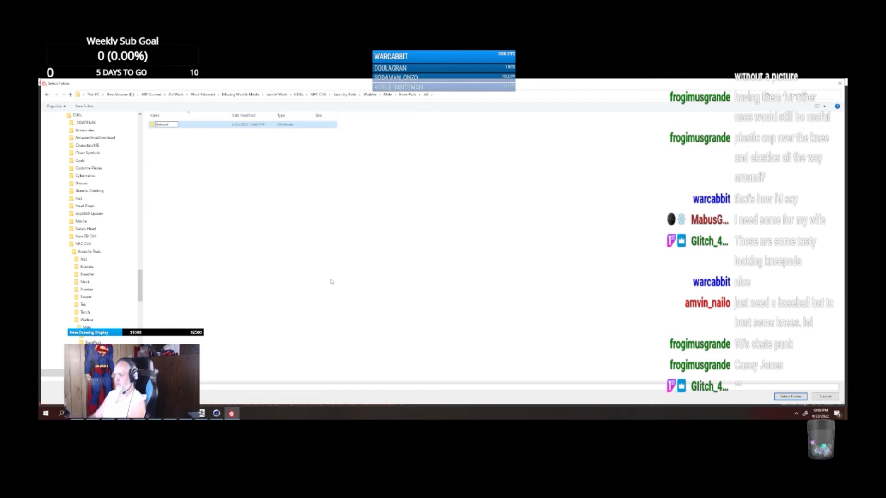
pyautogui.write('extures')
pyautogui.press('Return')
pyautogui.doubleClick(162, 125)
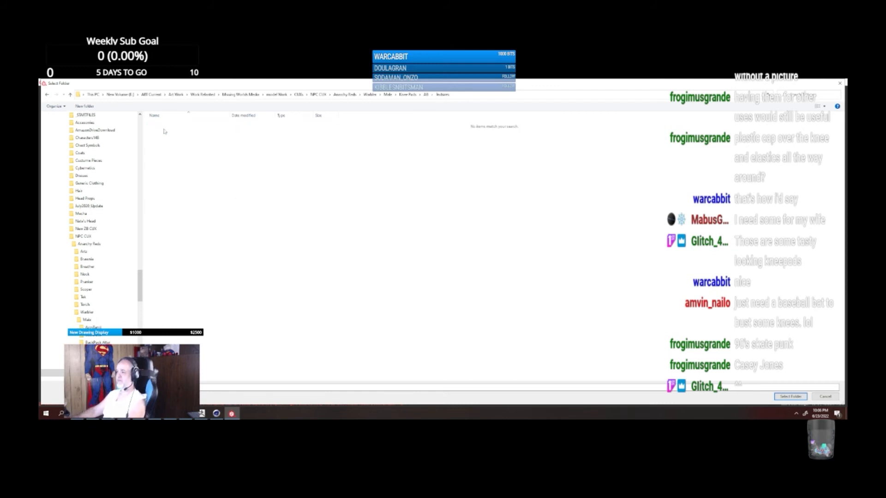
pyautogui.click(791, 397)
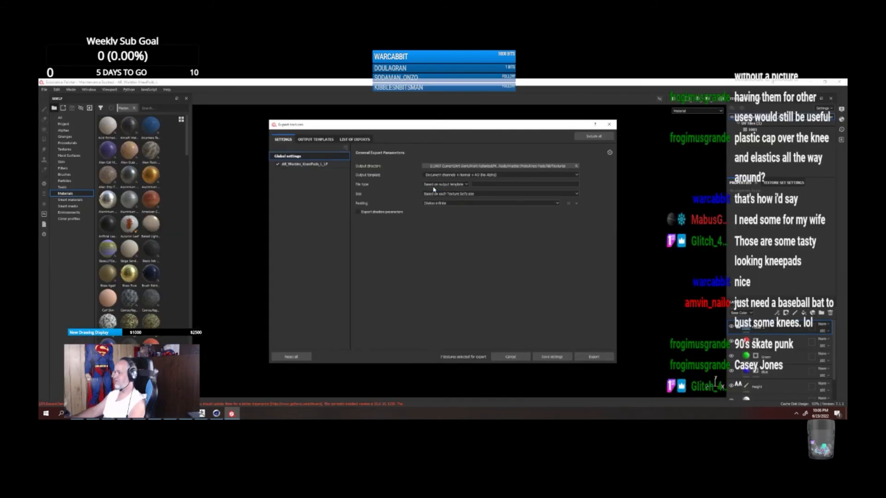
# Step: Export the textures with the Unreal Engine 4 (Packed) output template at 4096 size
pyautogui.click(442, 175)
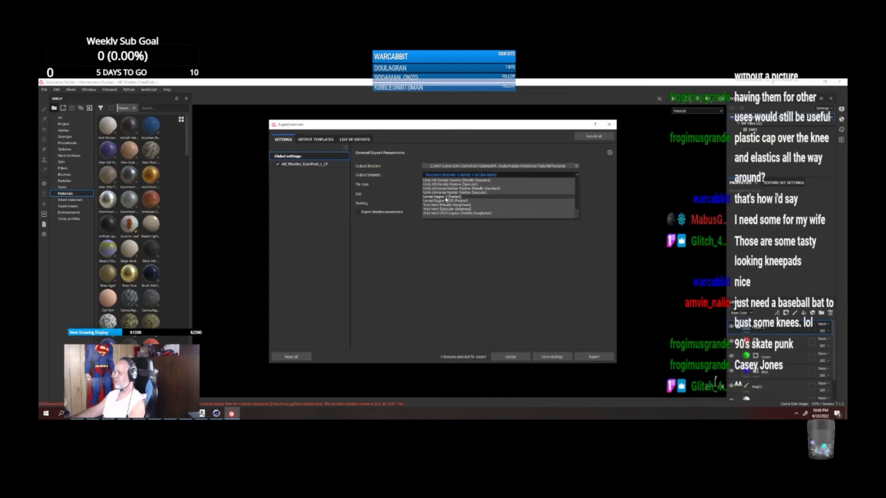
pyautogui.click(447, 196)
pyautogui.click(447, 195)
pyautogui.click(450, 229)
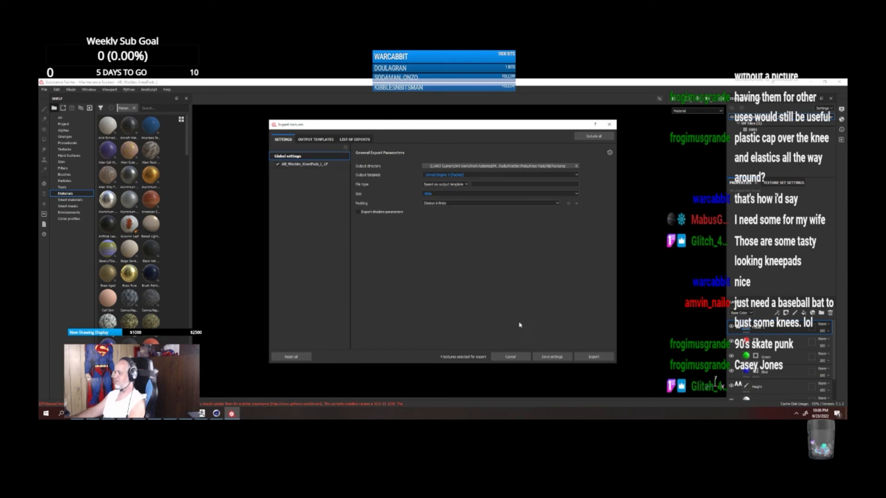
pyautogui.click(594, 358)
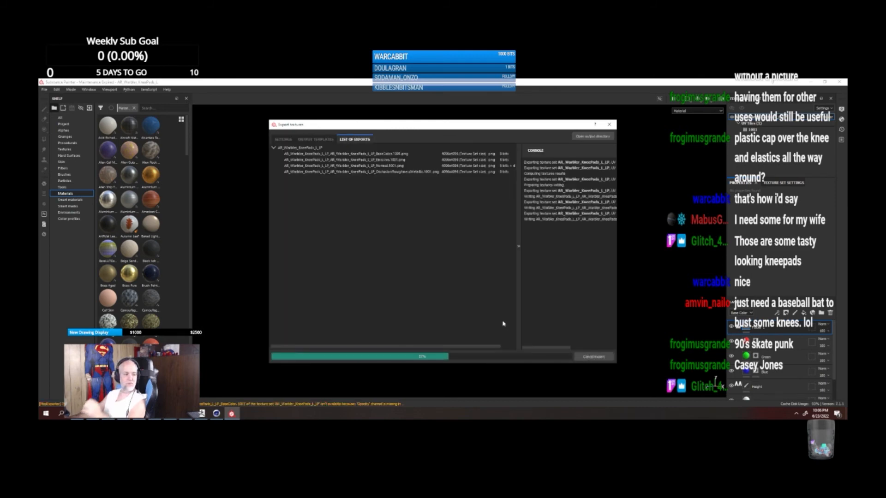
# Step: Open the output folder, save and close the export settings, and delete the exported occlusion/roughness/metallic texture
pyautogui.click(598, 135)
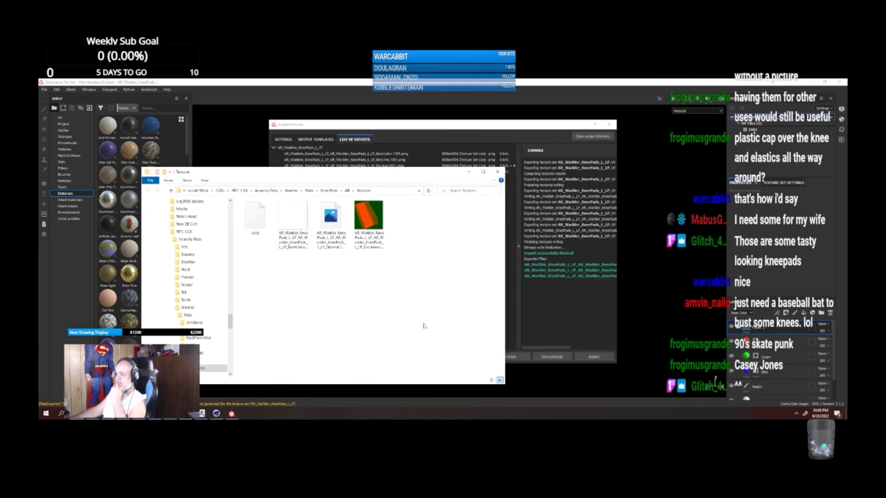
pyautogui.click(552, 360)
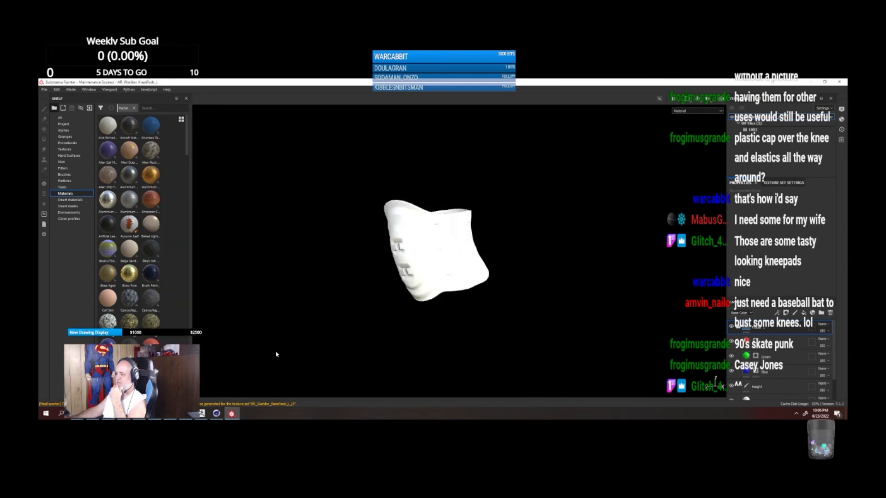
pyautogui.click(77, 413)
pyautogui.click(92, 390)
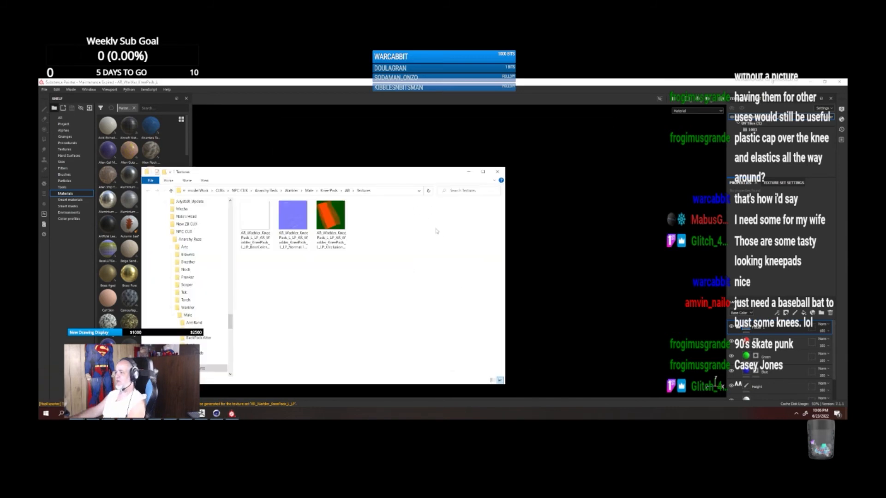
pyautogui.click(328, 223)
pyautogui.press('Delete')
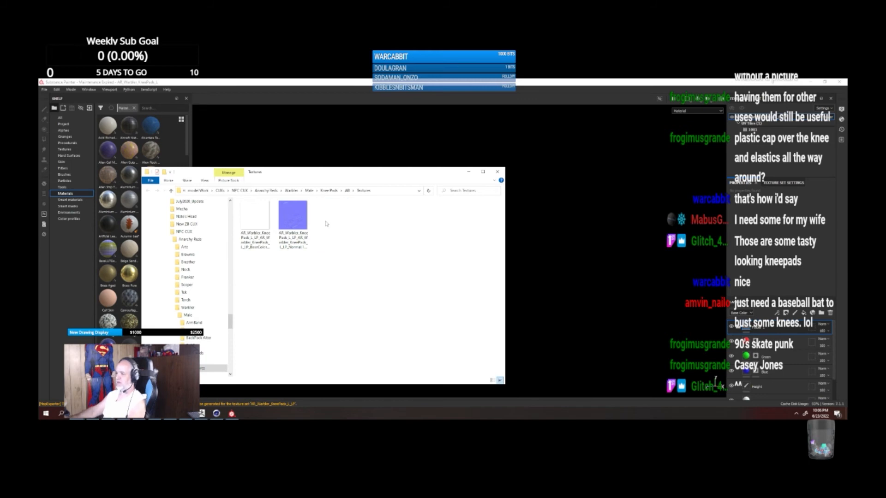
# Step: Rename the exported base color texture as T_AR_WarblerKneePads_L_M_CO
pyautogui.click(255, 250)
pyautogui.press('F2')
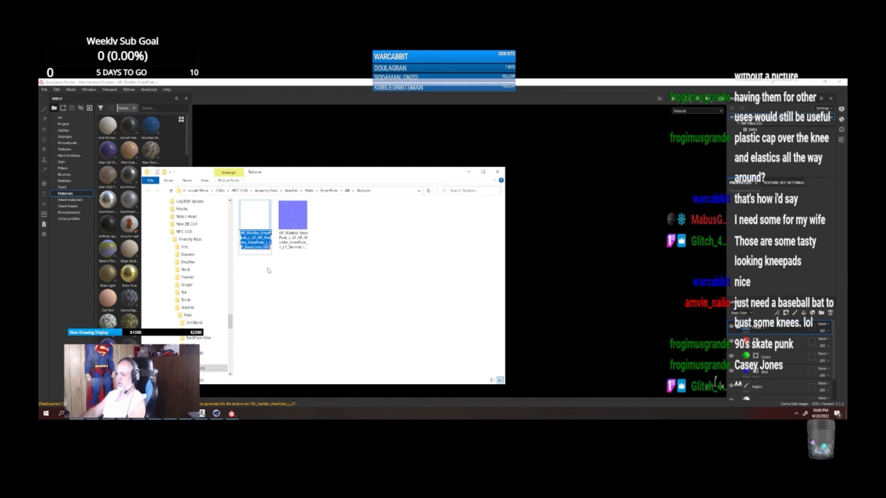
pyautogui.write('T_AR_WarblerK')
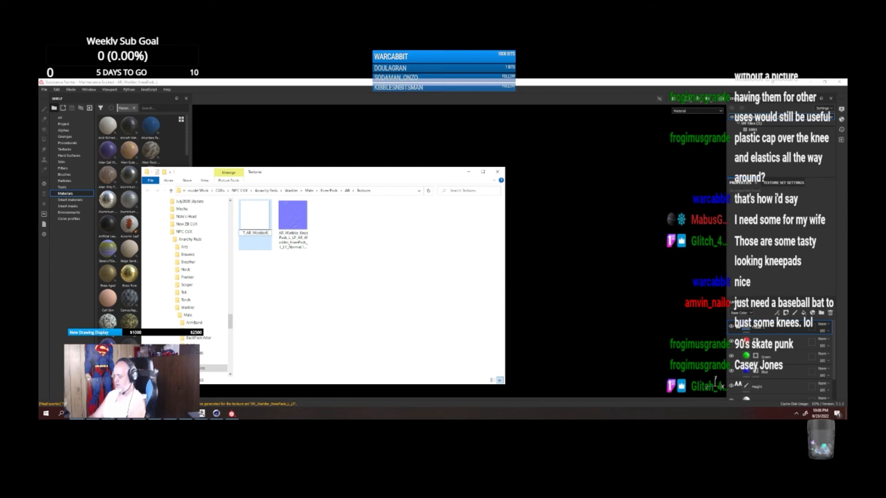
pyautogui.write('neePads_L_M_CO')
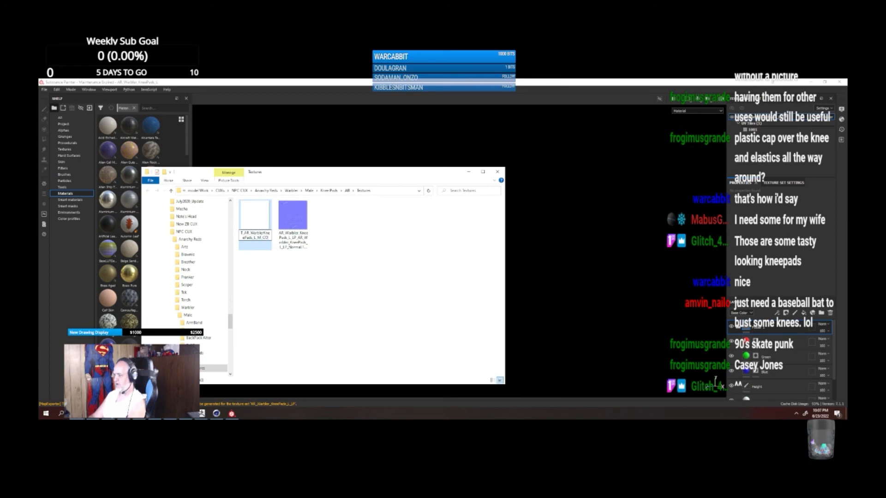
pyautogui.press('Return')
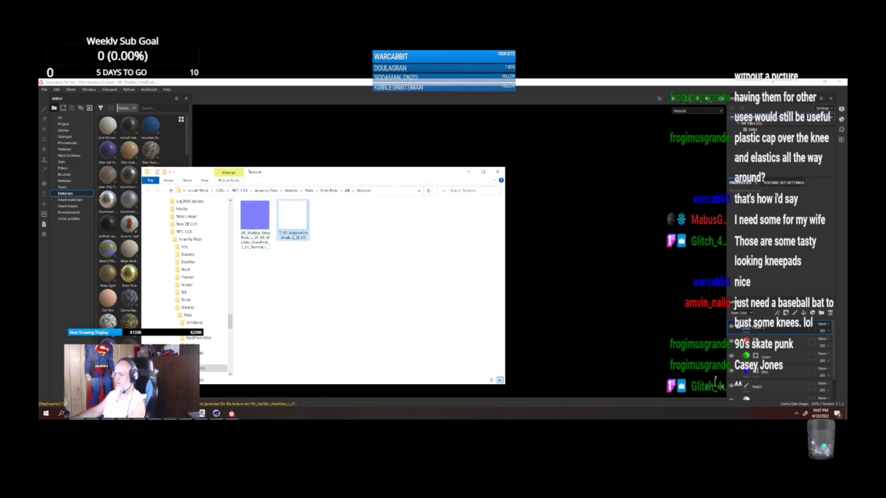
# Step: Reuse the base color texture's name for the normal map, renaming it as T_AR_WarblerKneePads_L_M_N
pyautogui.press('F2')
pyautogui.hotkey('ctrl', 'c')
pyautogui.press('Escape')
pyautogui.click(260, 242)
pyautogui.press('F2')
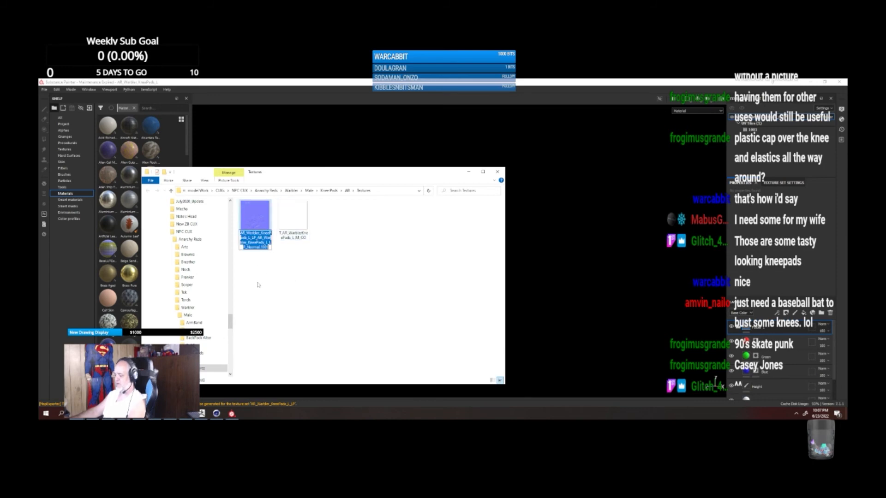
pyautogui.hotkey('ctrl', 'v')
pyautogui.press('BackSpace')
pyautogui.press('BackSpace')
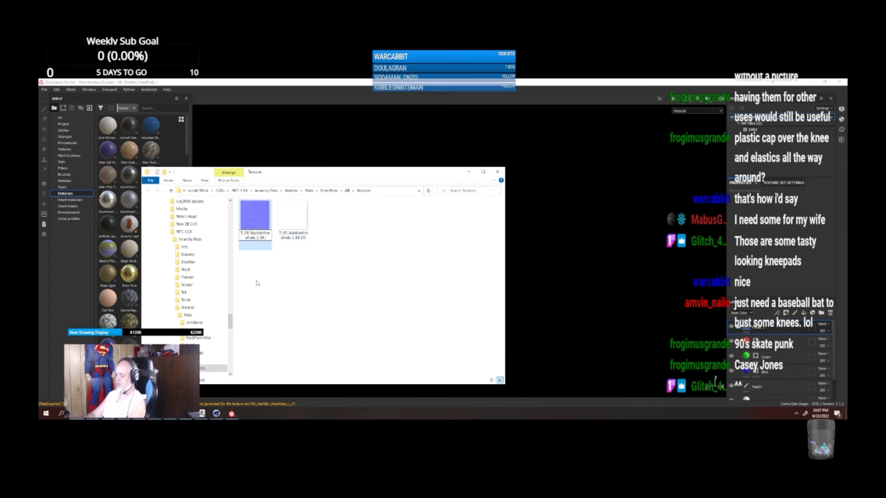
pyautogui.write('N')
pyautogui.press('Return')
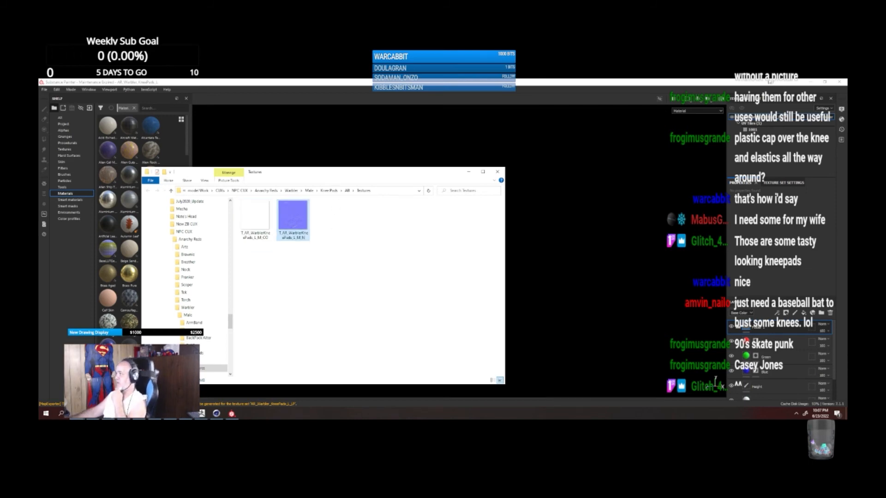
# Step: Minimize Substance Painter and browse a new File Explorer window to ART Current > Art Work > Work Related > Missing Worlds Media on drive E
pyautogui.click(810, 82)
pyautogui.rightClick(77, 413)
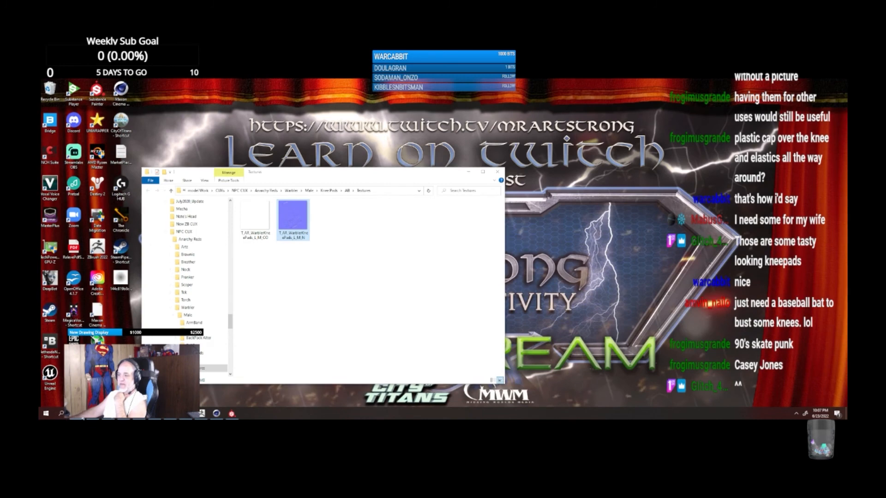
pyautogui.click(74, 378)
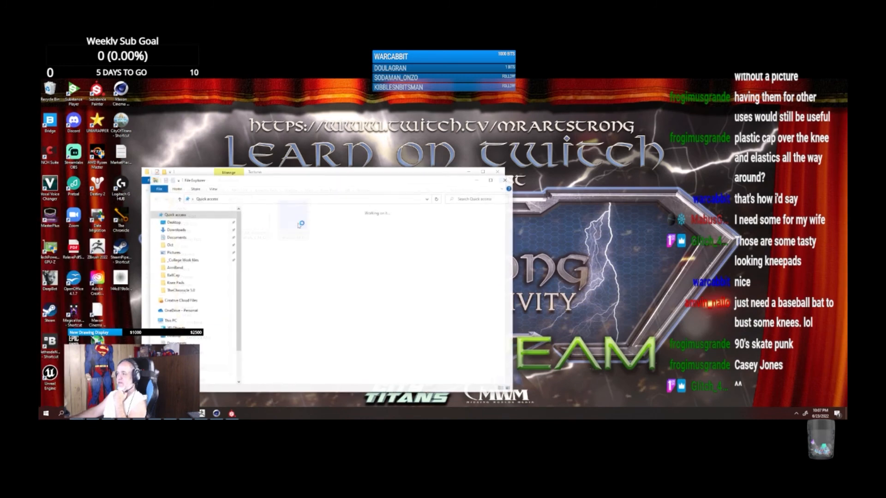
pyautogui.scroll(-4, 305, 318)
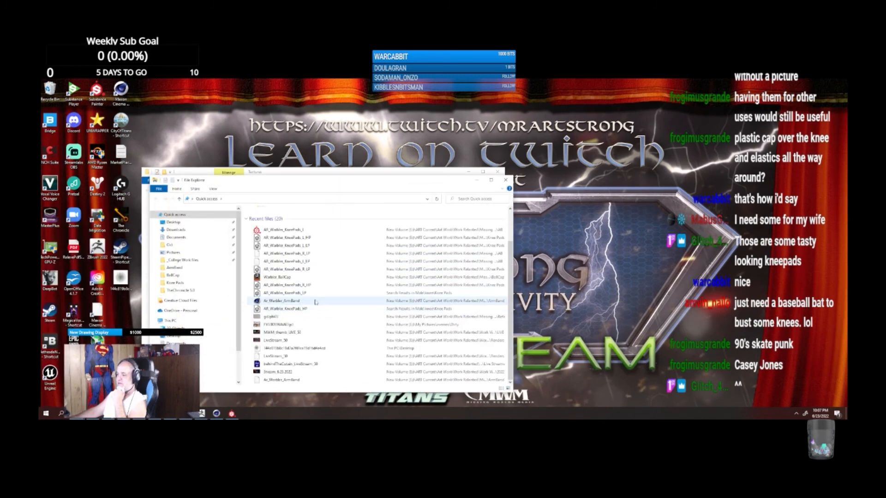
pyautogui.scroll(4, 314, 300)
pyautogui.scroll(-2, 221, 323)
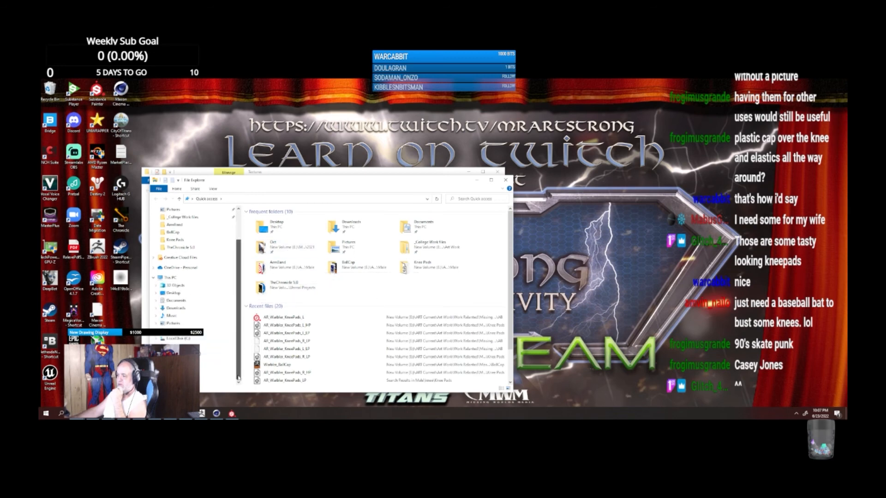
pyautogui.click(217, 346)
pyautogui.doubleClick(266, 226)
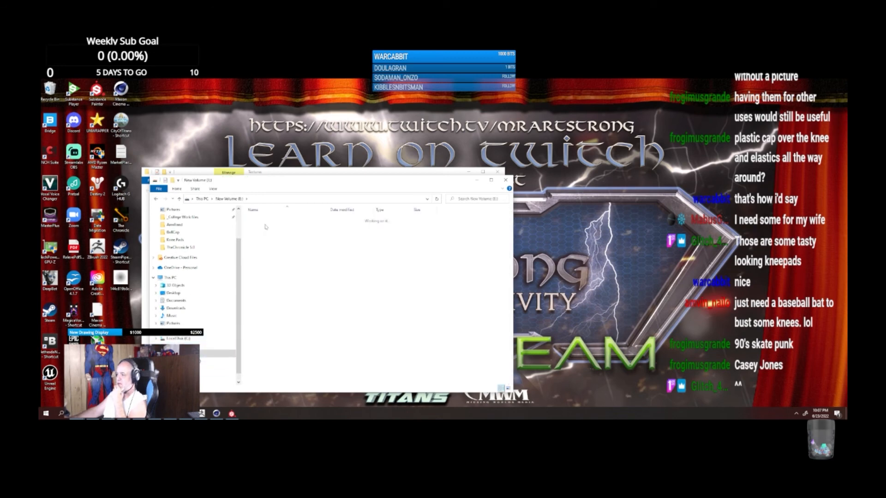
pyautogui.doubleClick(267, 226)
pyautogui.doubleClick(418, 305)
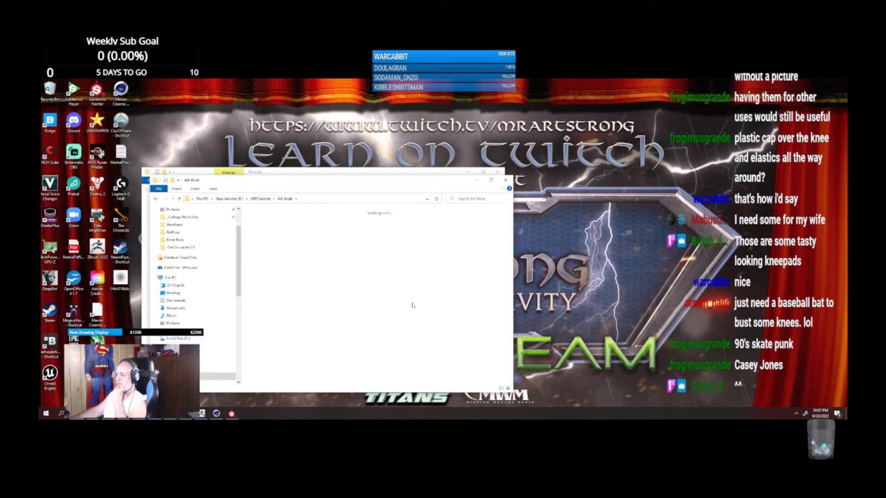
pyautogui.doubleClick(365, 272)
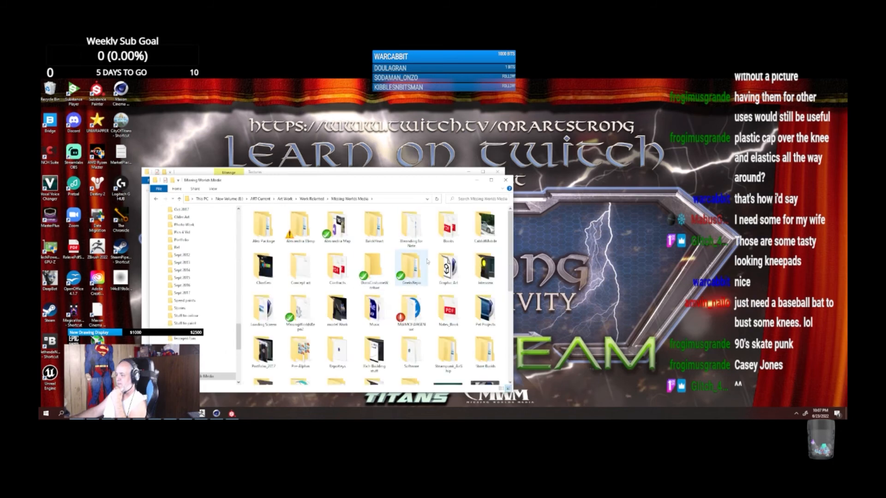
pyautogui.doubleClick(342, 238)
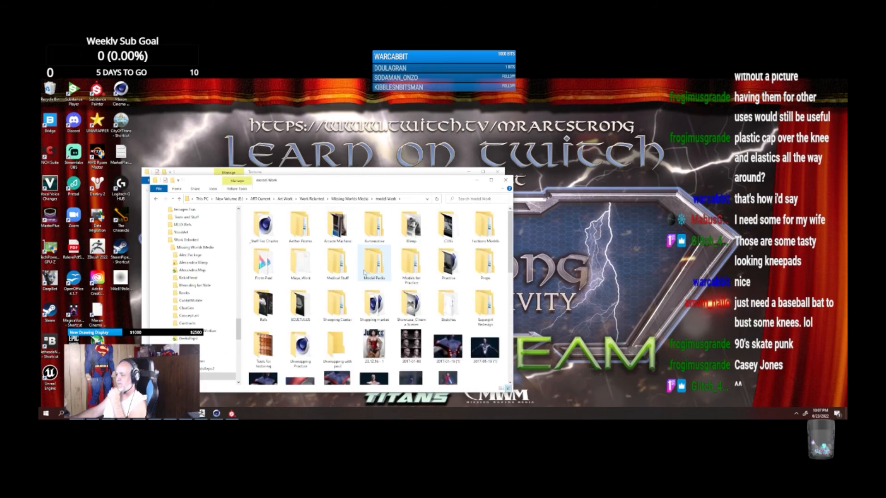
pyautogui.doubleClick(446, 226)
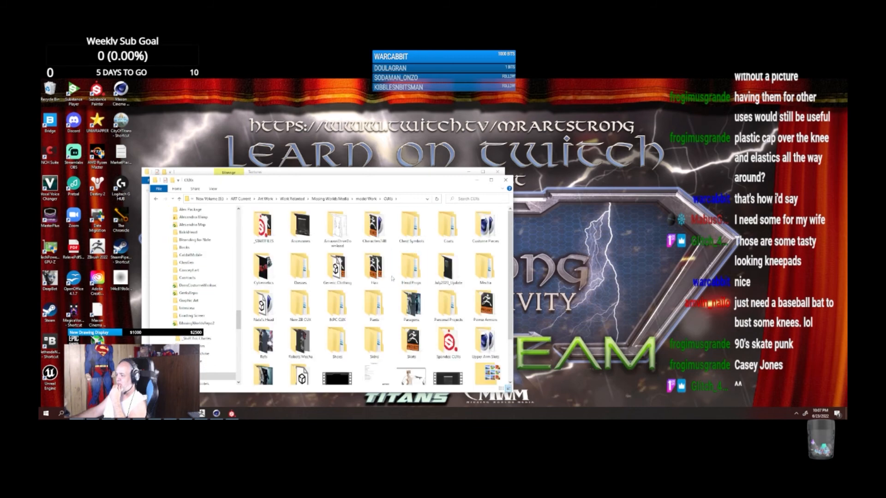
pyautogui.click(329, 199)
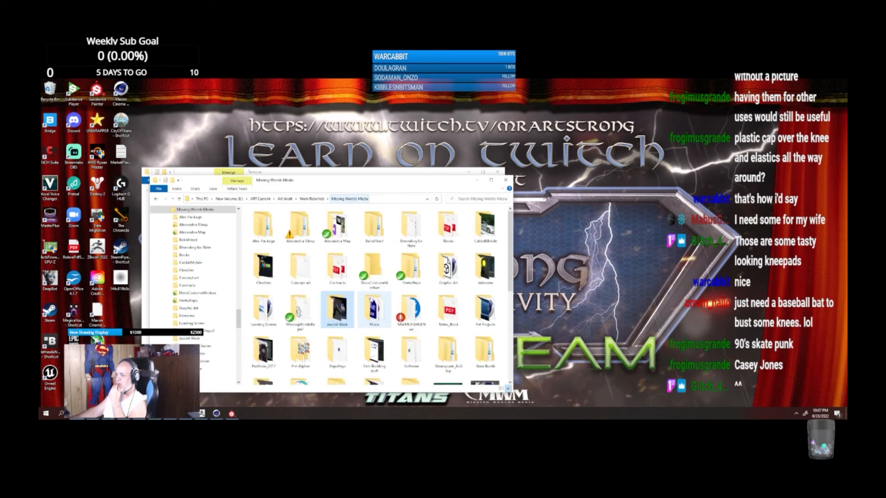
# Step: Open the PlayerCharacters Unreal Engine project from its MWMCHARGEN folder and minimize both File Explorer windows
pyautogui.doubleClick(402, 308)
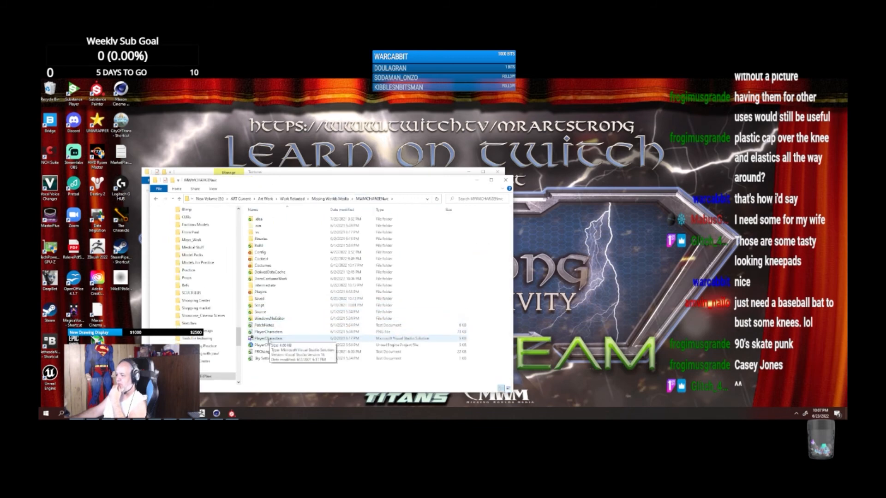
pyautogui.doubleClick(269, 346)
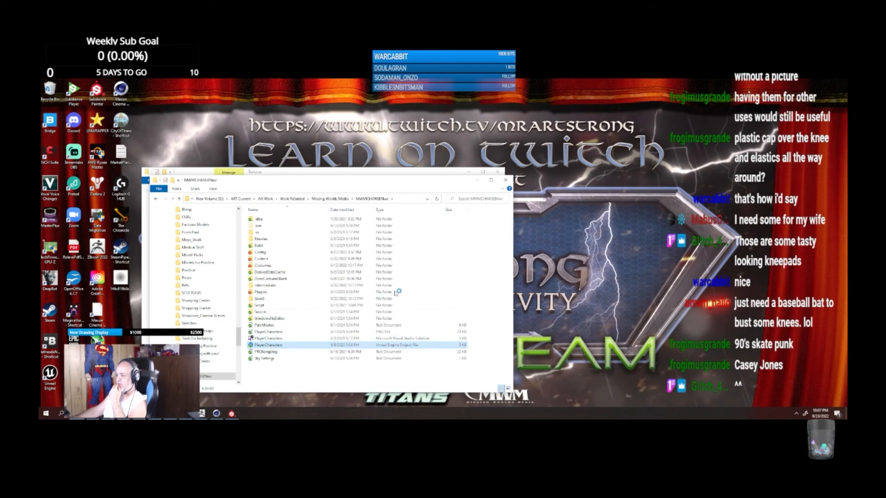
pyautogui.click(477, 180)
pyautogui.click(468, 172)
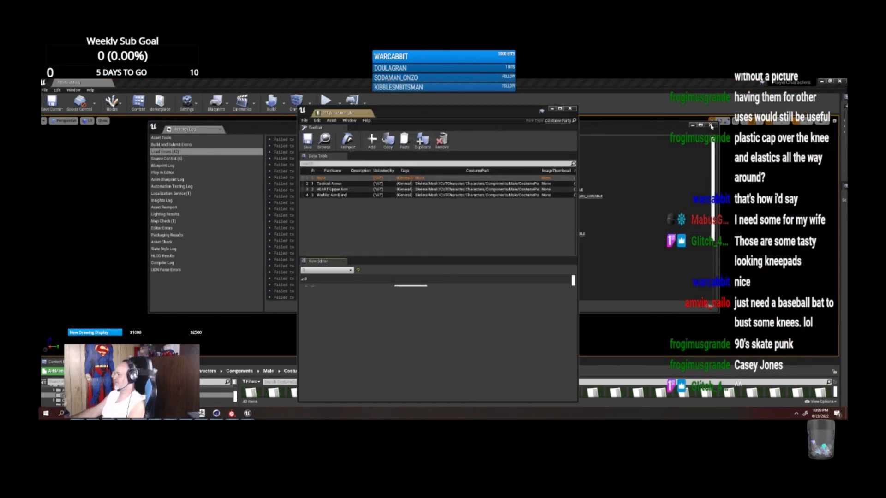
# Step: Close the message log and data table windows, and go to Male > CostumeParts > upperlegs in an enlarged Content Browser
pyautogui.click(711, 125)
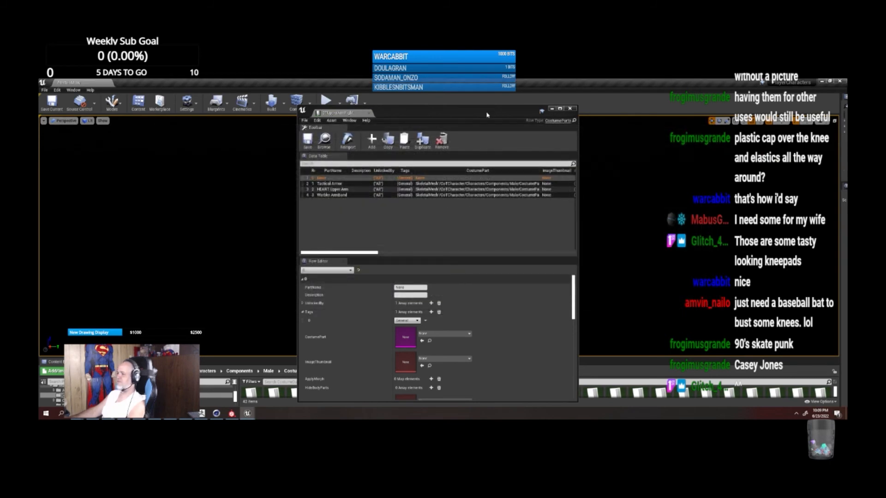
pyautogui.click(573, 110)
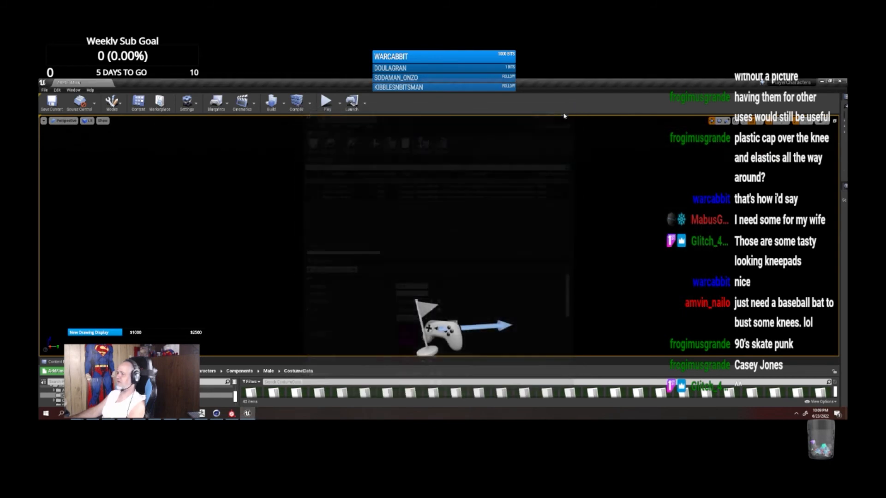
pyautogui.moveTo(295, 353); pyautogui.dragTo(293, 269)
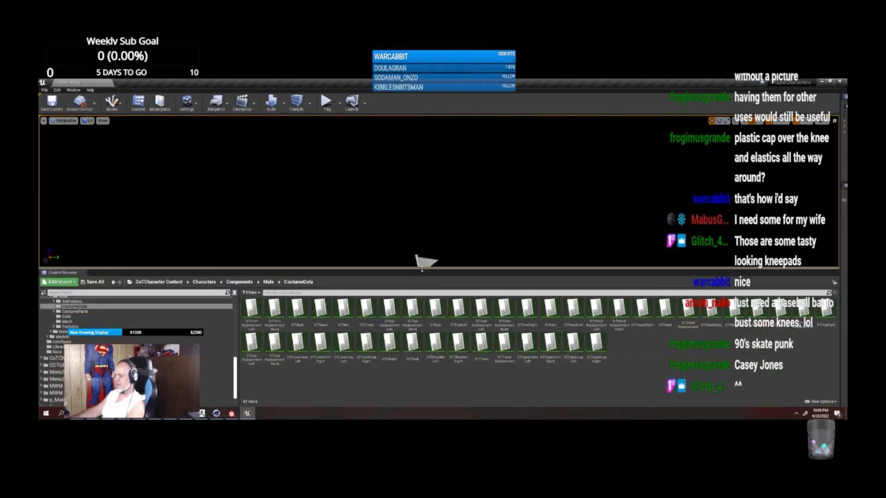
pyautogui.click(268, 282)
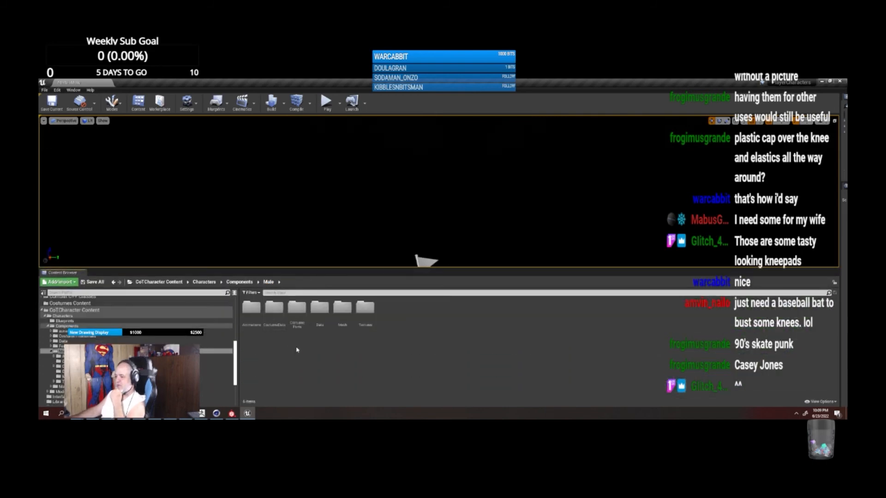
pyautogui.doubleClick(297, 307)
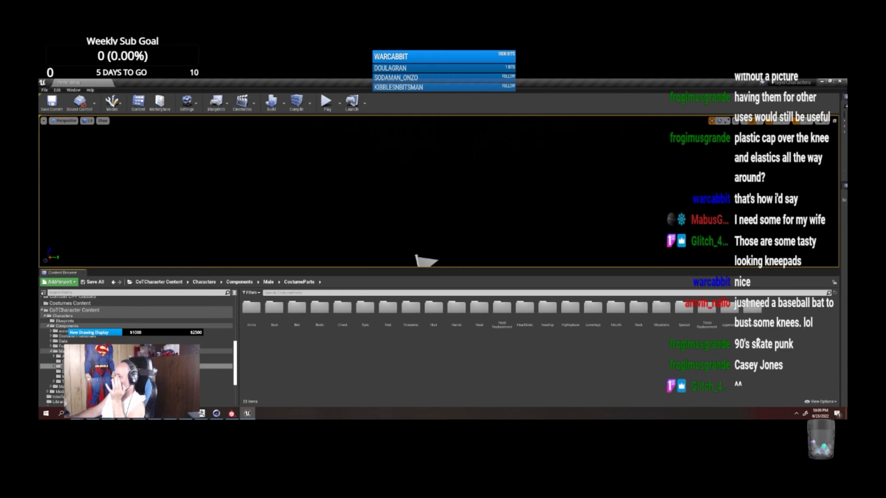
pyautogui.doubleClick(752, 310)
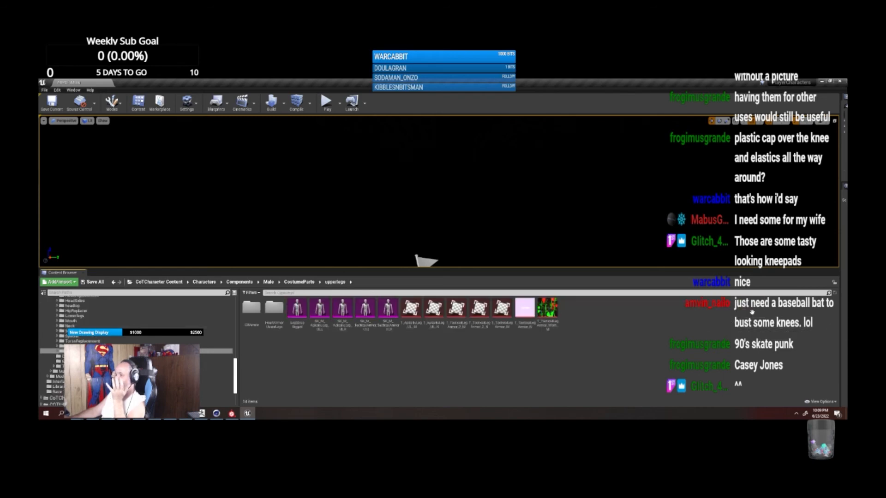
# Step: Create a folder named AR_Warbler inside upperlegs and open it
pyautogui.rightClick(376, 381)
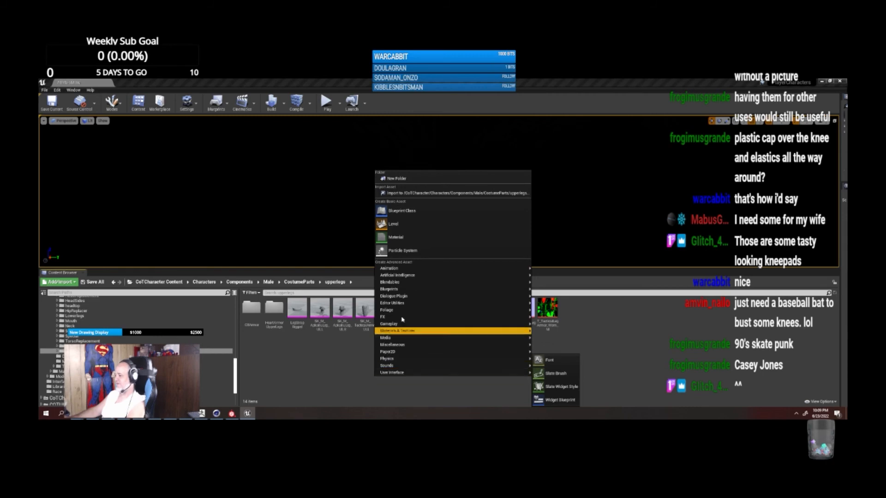
pyautogui.click(397, 179)
pyautogui.write('A')
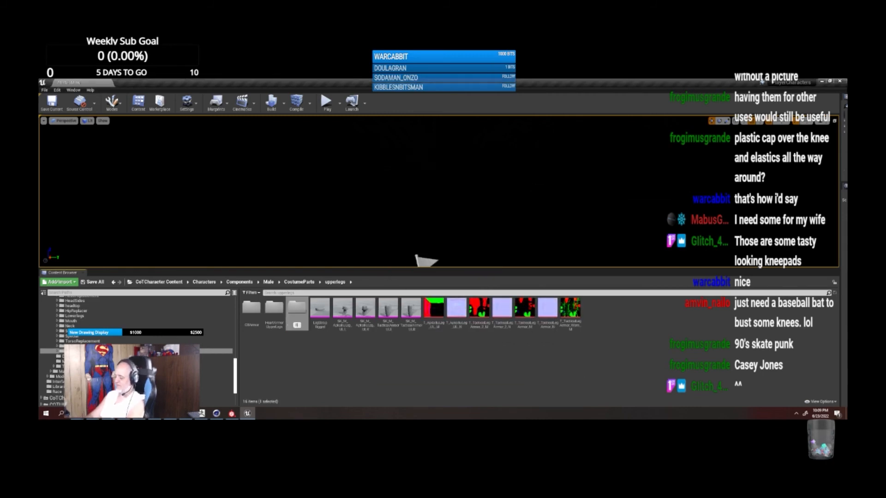
pyautogui.write('p')
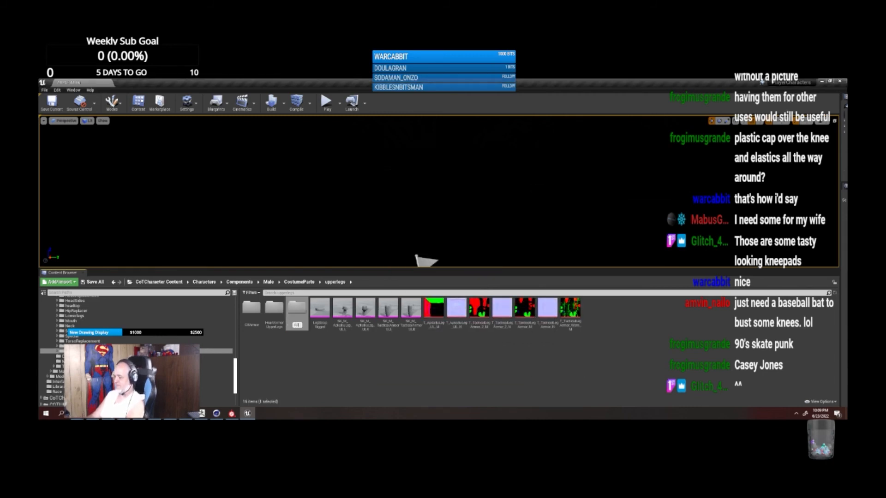
pyautogui.write('M')
pyautogui.press('BackSpace')
pyautogui.write('_SkateBo')
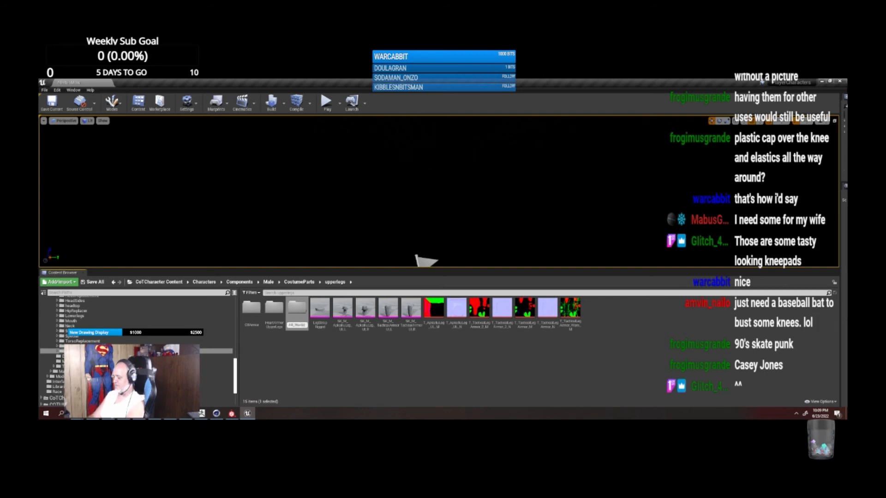
pyautogui.press('Return')
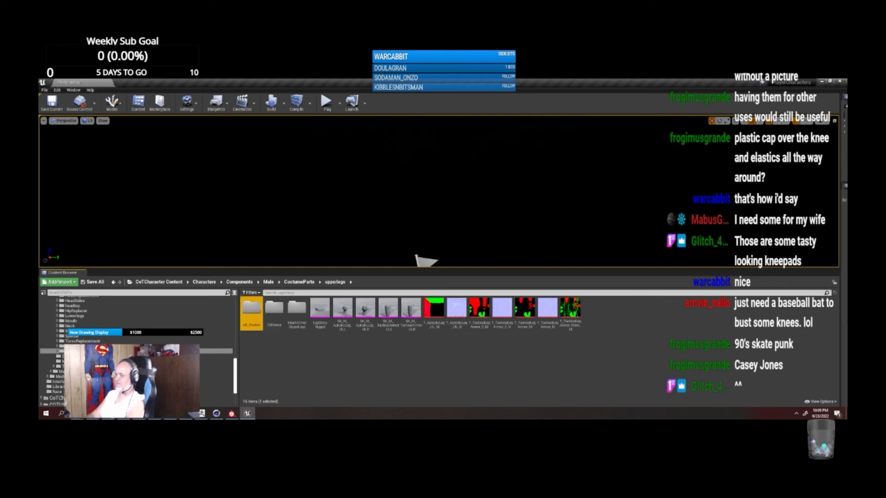
pyautogui.doubleClick(255, 314)
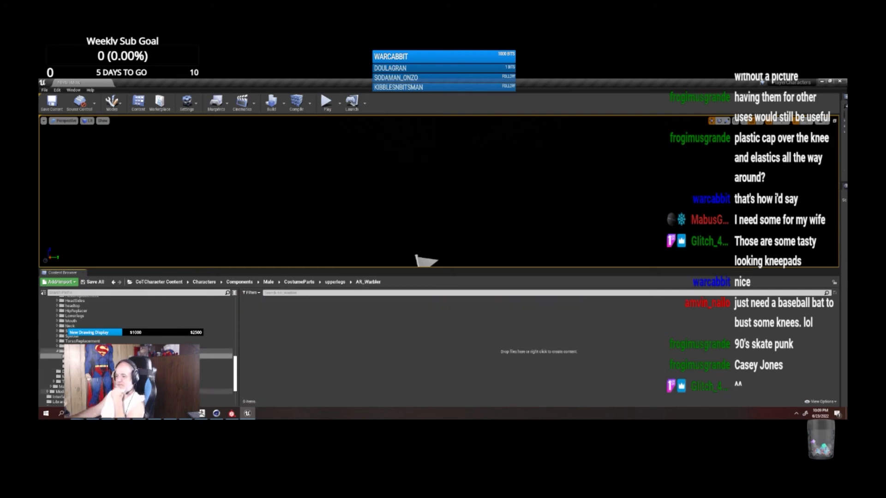
# Step: Import the T_AR_WarblerKneePads_L_M_CO and T_AR_WarblerKneePads_L_M_N textures from the Textures folder into AR_Warbler
pyautogui.click(76, 414)
pyautogui.click(76, 388)
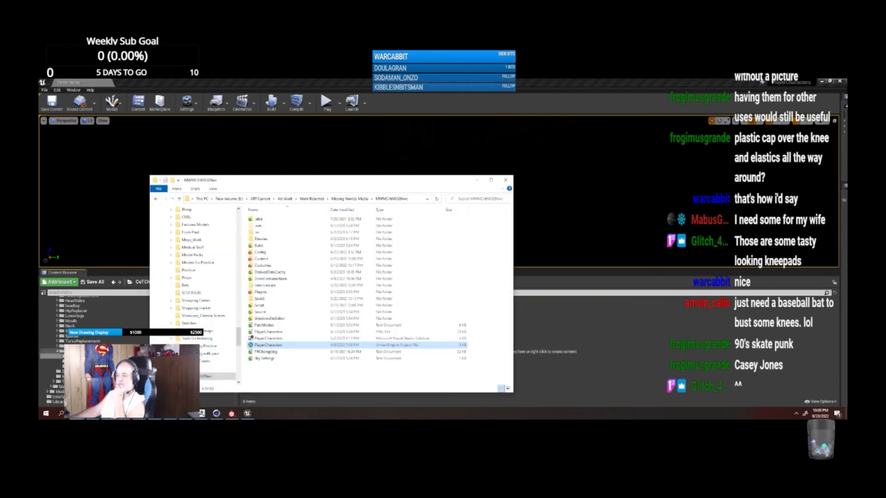
pyautogui.click(482, 179)
pyautogui.click(79, 418)
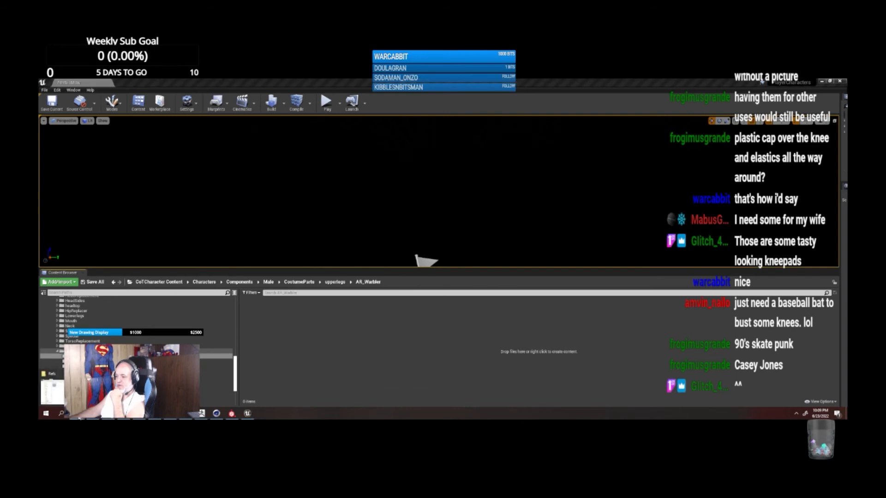
pyautogui.click(52, 390)
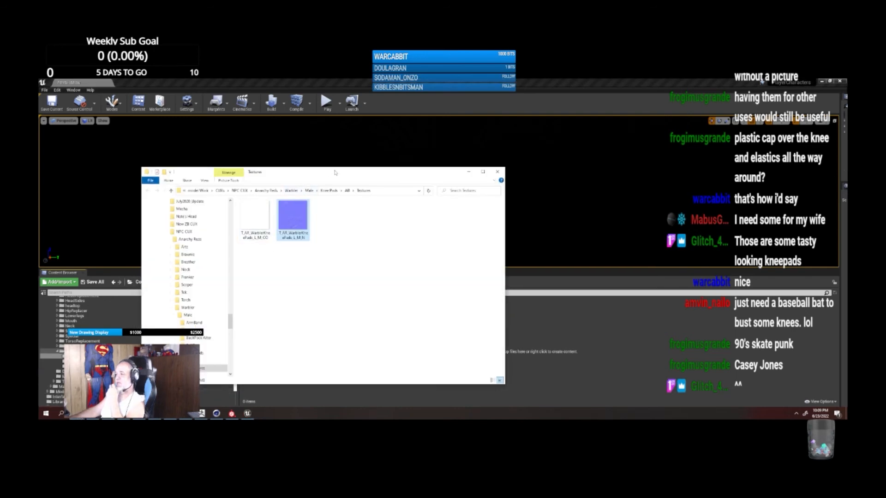
pyautogui.moveTo(357, 173); pyautogui.dragTo(584, 126)
pyautogui.moveTo(467, 220); pyautogui.dragTo(535, 154)
pyautogui.moveTo(482, 178); pyautogui.dragTo(347, 363)
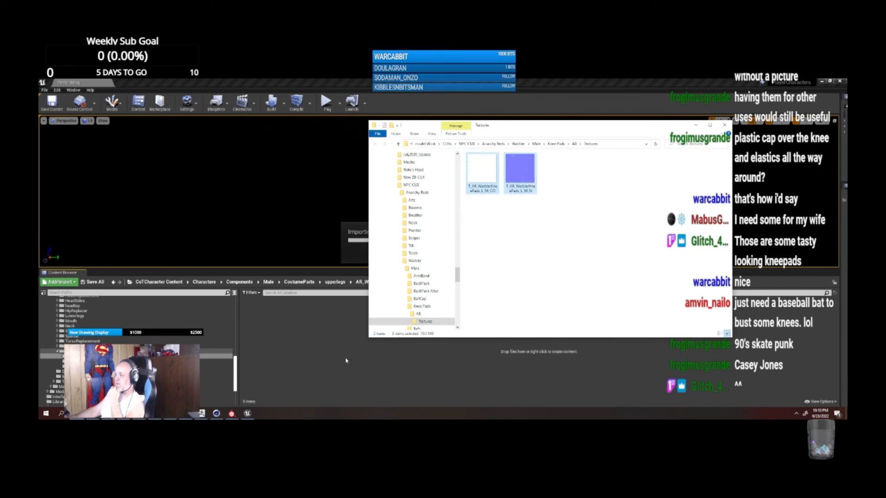
# Step: Start importing the AR_Warbler_KneePads_L_LP and AR_Warbler_KneePads_R_LP meshes from the Knee Pads > AR folder into AR_Warbler
pyautogui.click(556, 144)
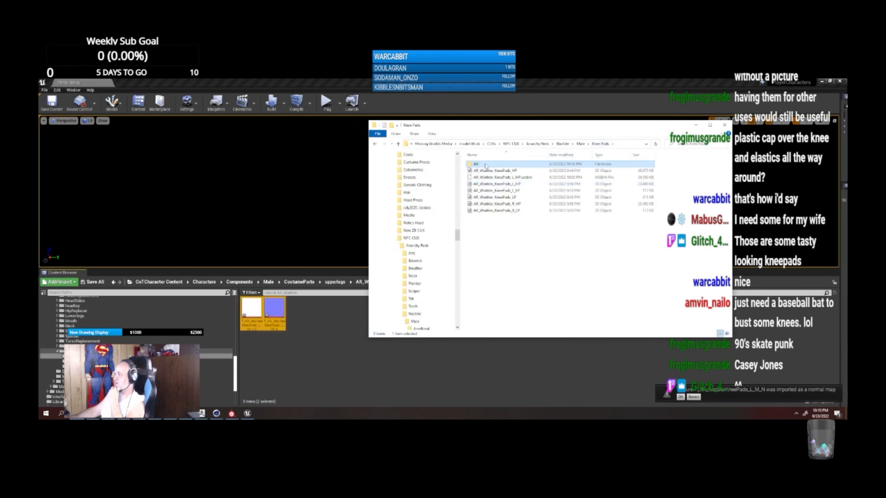
pyautogui.doubleClick(487, 176)
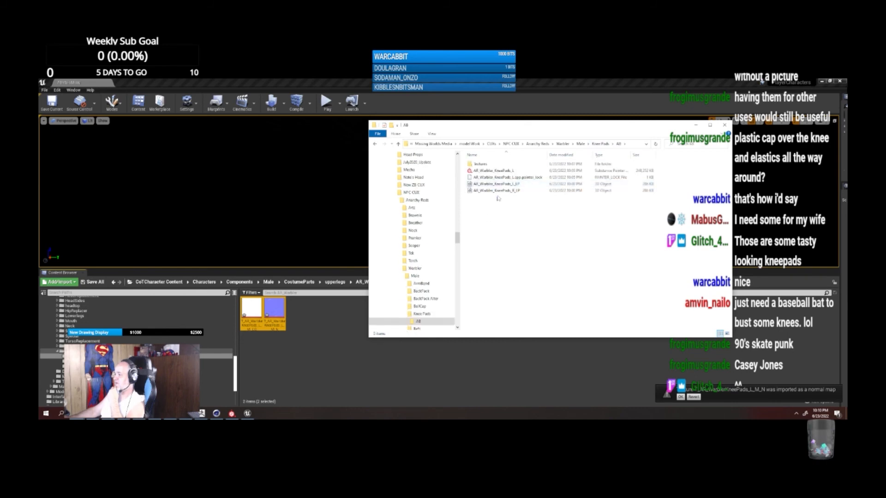
pyautogui.moveTo(498, 201); pyautogui.dragTo(319, 333)
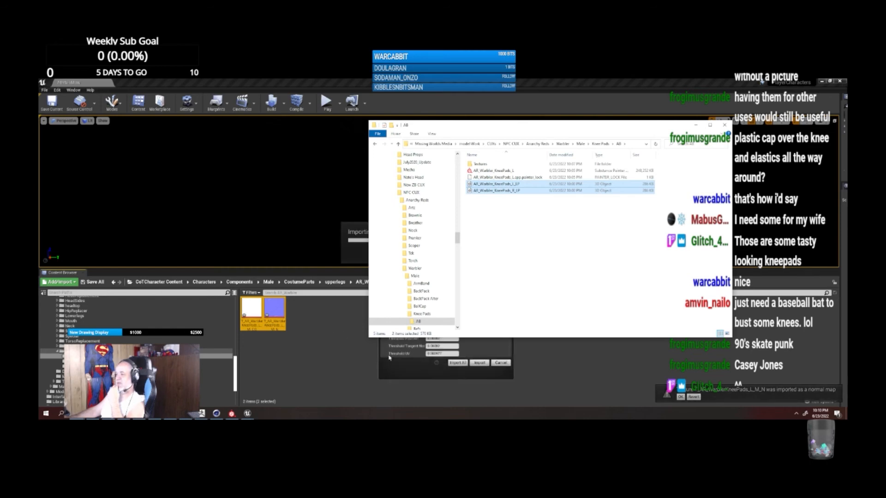
pyautogui.click(695, 125)
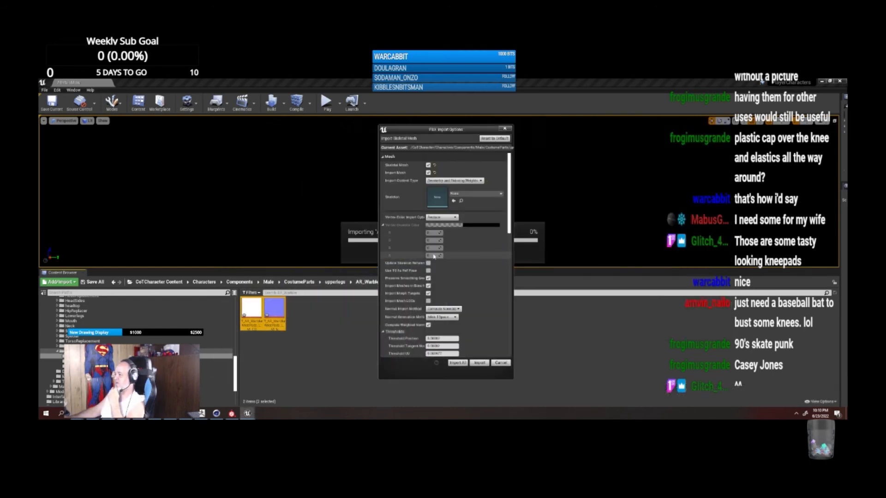
# Step: Import both knee pad meshes with Male_14B_Skeleton and Import Morph Targets turned off, and close the message log
pyautogui.click(476, 193)
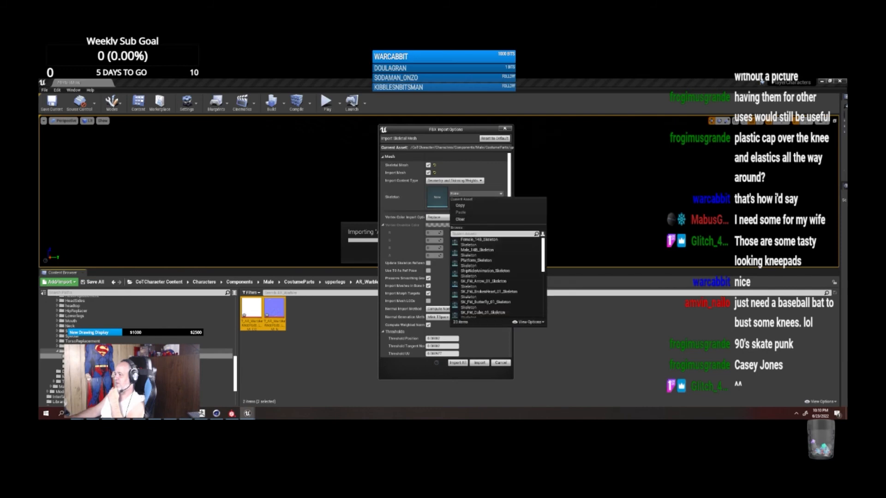
pyautogui.click(487, 252)
pyautogui.click(429, 286)
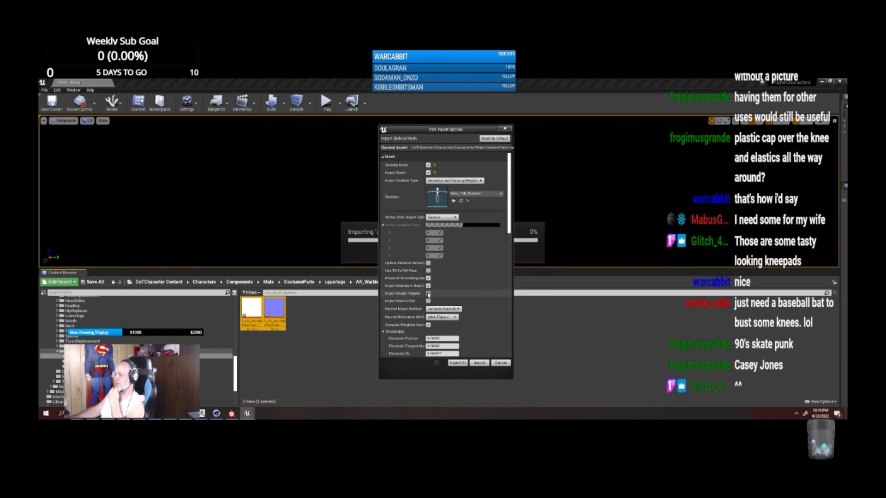
pyautogui.click(464, 364)
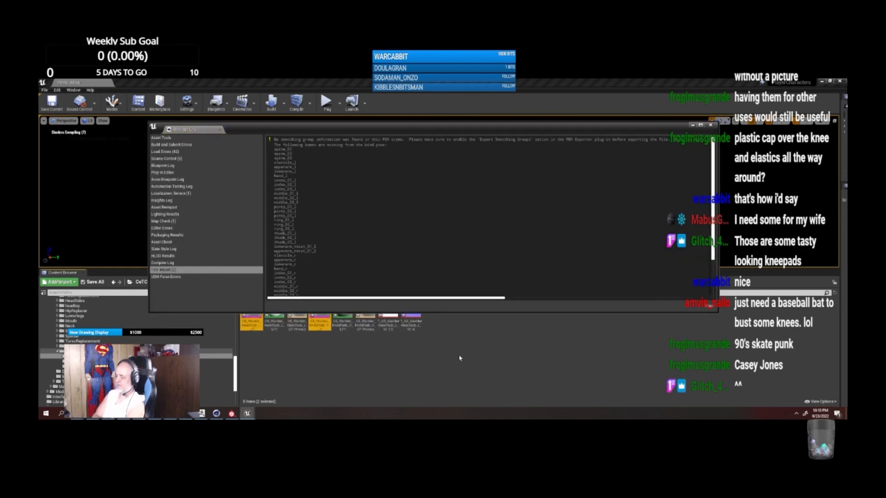
pyautogui.click(710, 125)
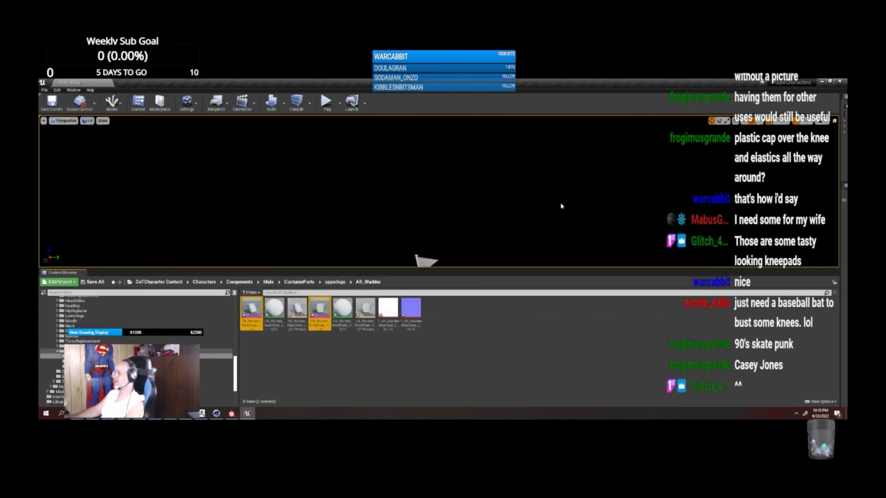
# Step: Open the left upper leg data table from Male > CostumeData and add a row named 6
pyautogui.click(268, 281)
pyautogui.doubleClick(275, 309)
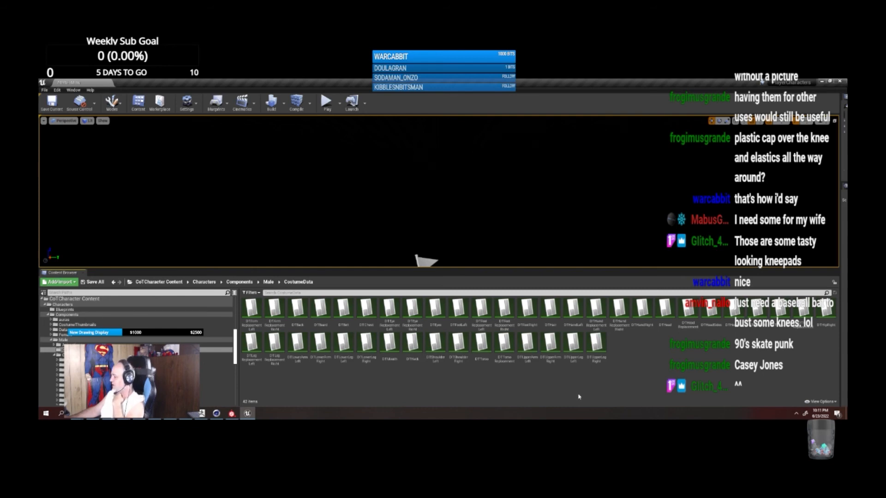
pyautogui.doubleClick(573, 342)
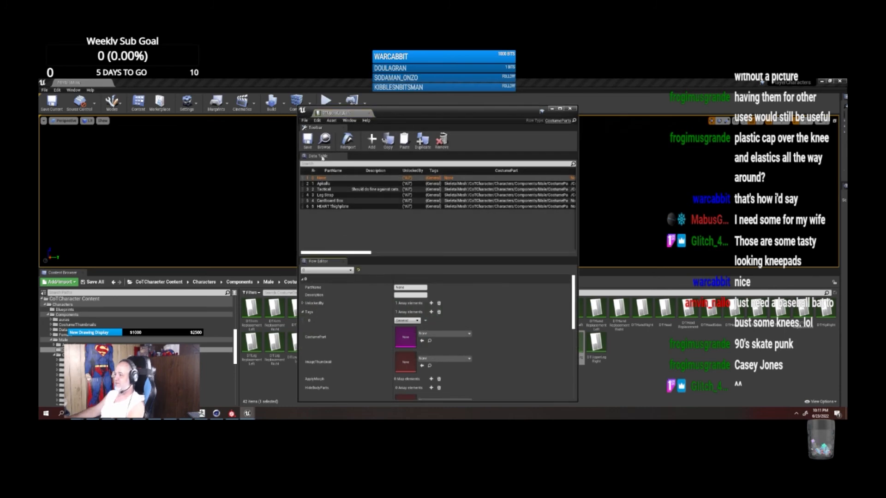
pyautogui.click(372, 141)
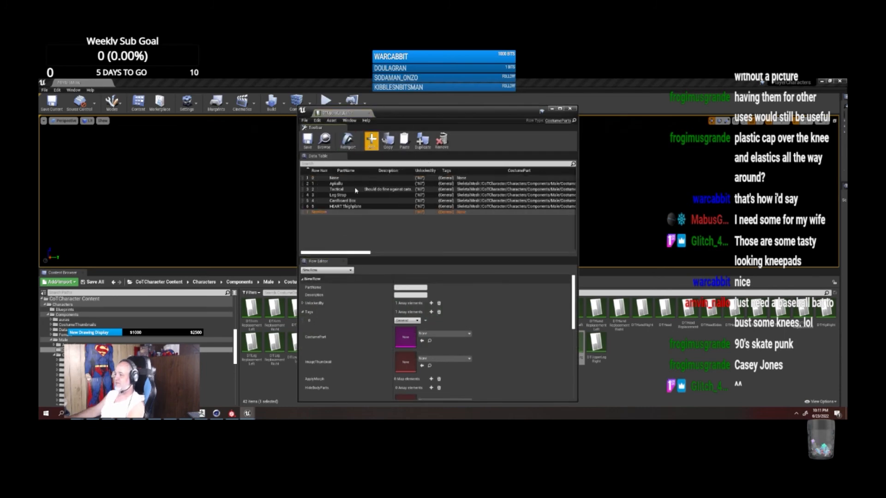
pyautogui.doubleClick(322, 213)
pyautogui.write('6')
pyautogui.press('Return')
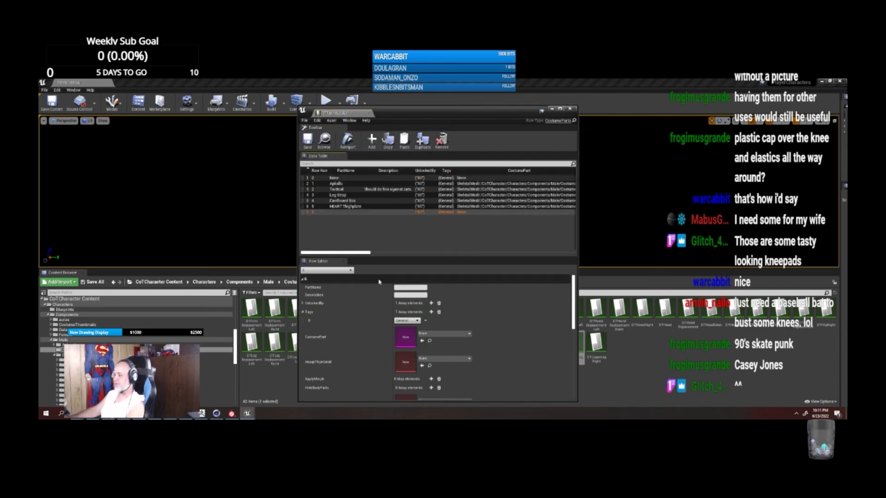
# Step: Set the PartName of row 6 to Warbler Knee Pads
pyautogui.click(408, 287)
pyautogui.write('A')
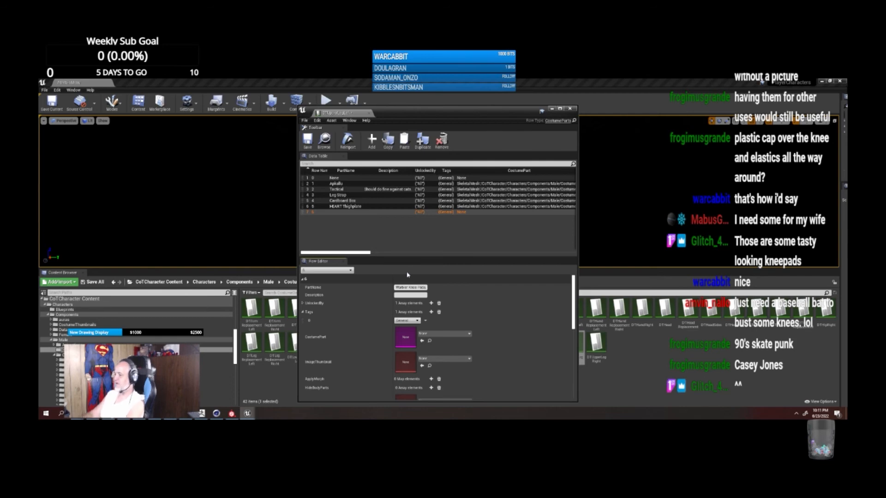
pyautogui.write('s')
pyautogui.press('Return')
pyautogui.click(395, 288)
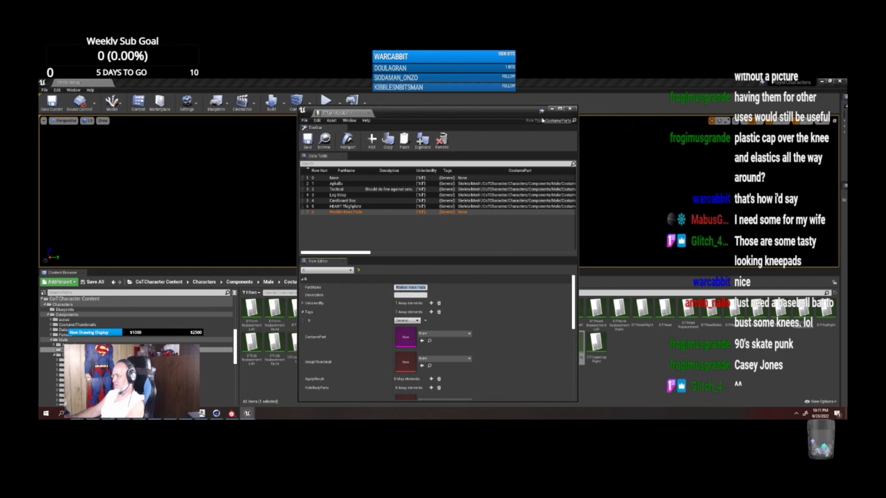
# Step: Maximize the data table window and assign AR_Warbler_KneePads_L_LP as the new row's CostumePart
pyautogui.click(559, 112)
pyautogui.scroll(-2, 367, 283)
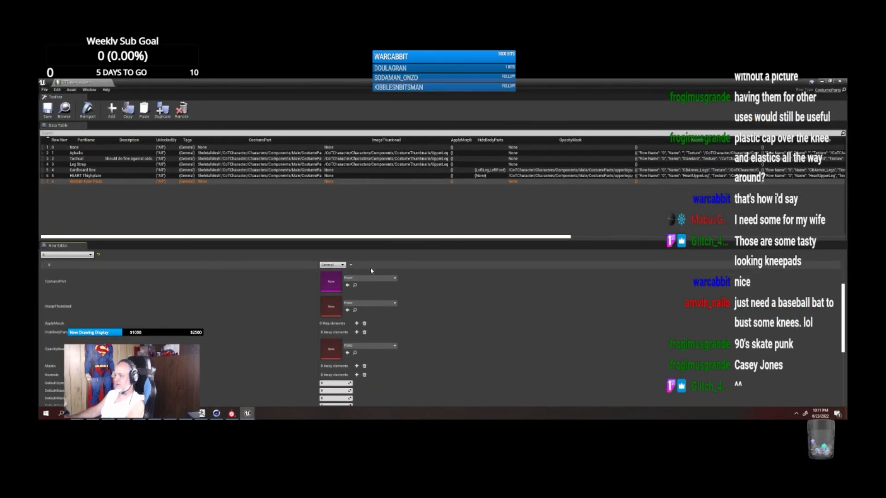
pyautogui.click(367, 279)
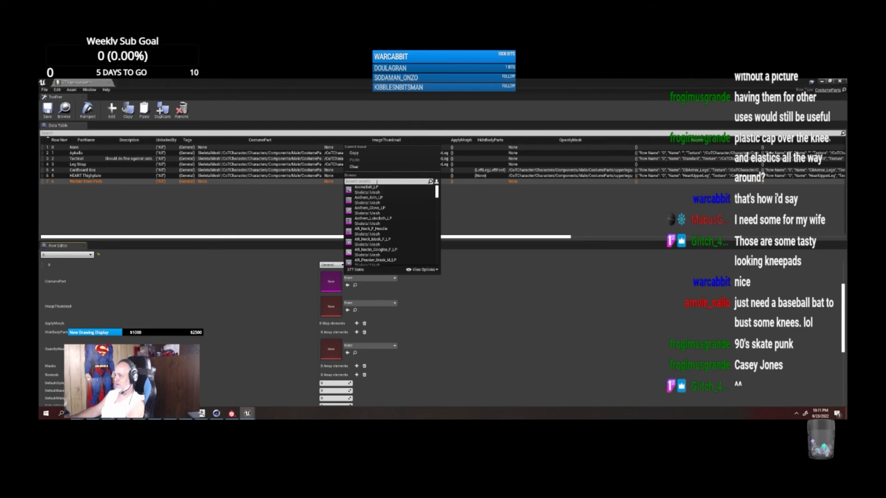
pyautogui.write('war')
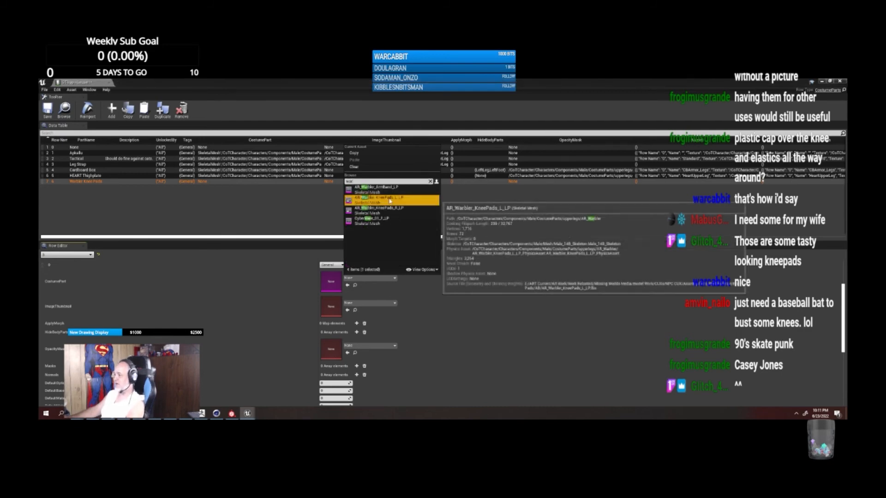
pyautogui.click(378, 199)
# Step: Assign the T_AR_WarblerKneePads_L_M_CO texture as the new row's OpacityMask
pyautogui.scroll(-1, 394, 310)
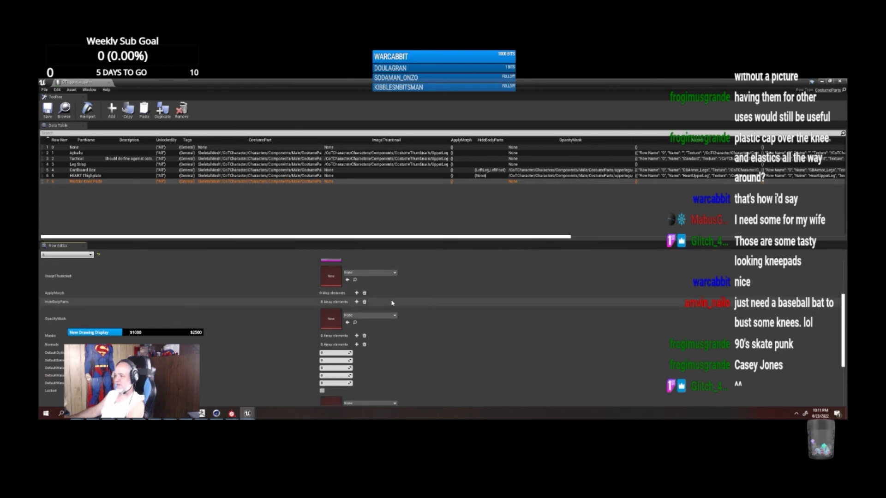
pyautogui.scroll(-1, 392, 303)
pyautogui.click(372, 295)
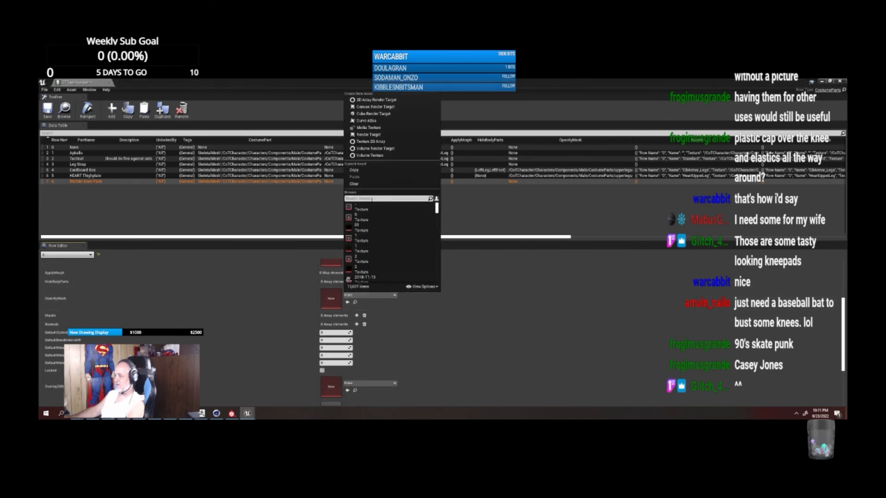
pyautogui.write('warbl')
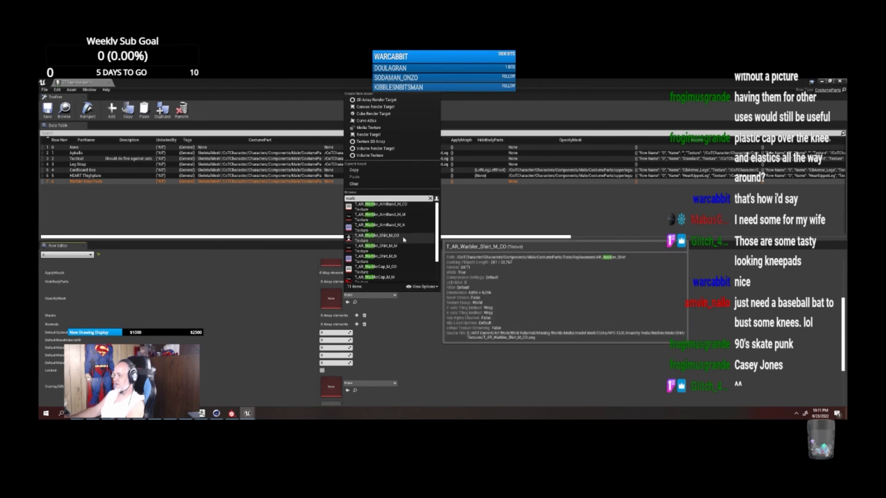
pyautogui.scroll(-3, 406, 252)
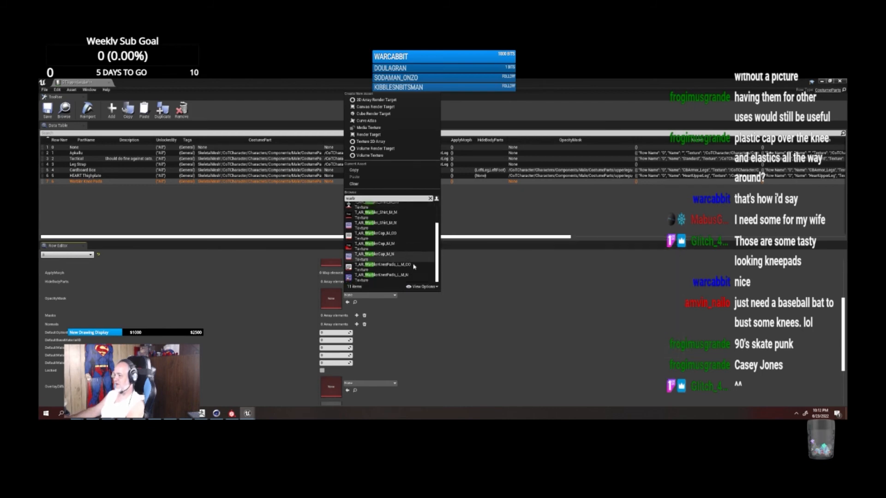
pyautogui.click(414, 266)
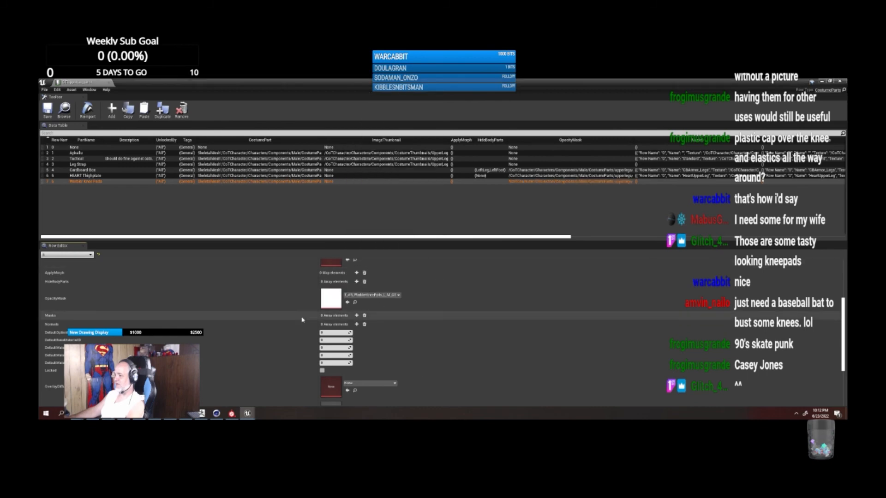
# Step: Add an element to the new row's Normals array and name it Warbler Knee Pads
pyautogui.scroll(-1, 85, 312)
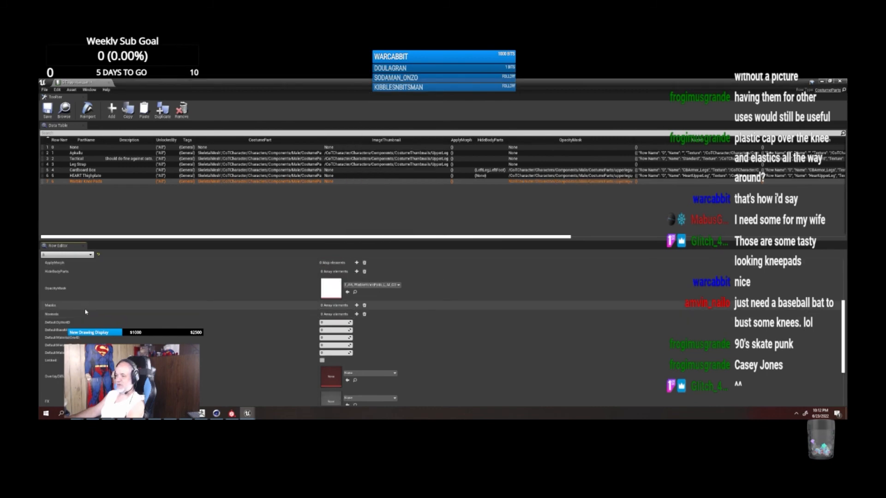
pyautogui.click(357, 314)
pyautogui.click(45, 322)
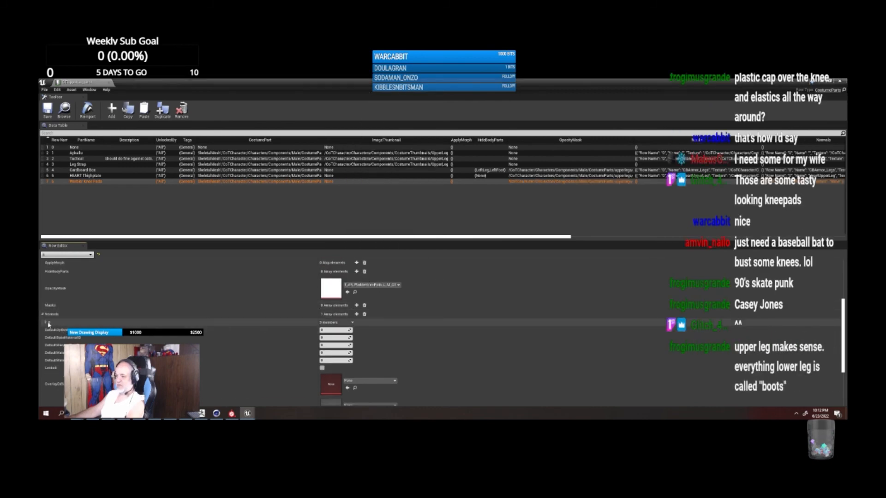
pyautogui.click(336, 338)
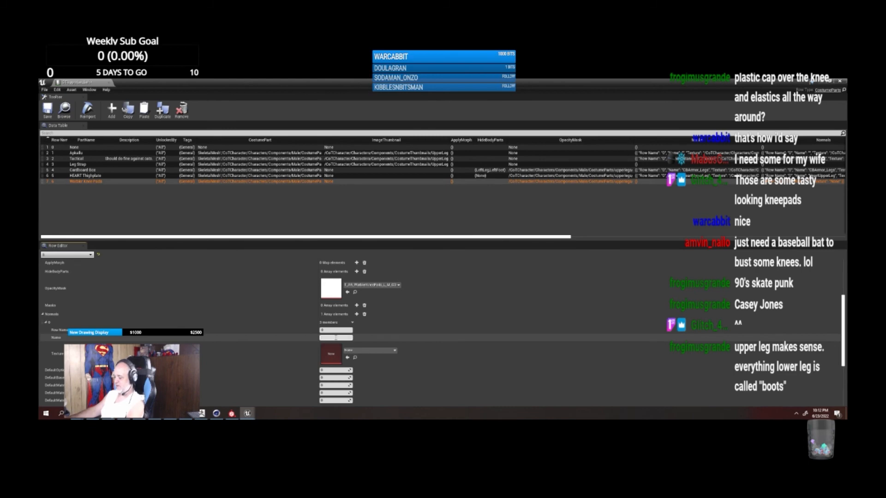
pyautogui.write('Warbler Knee Pads')
# Step: Assign T_AR_WarblerKneePads_L_M_N as the Normals element's texture and save the data table
pyautogui.click(369, 351)
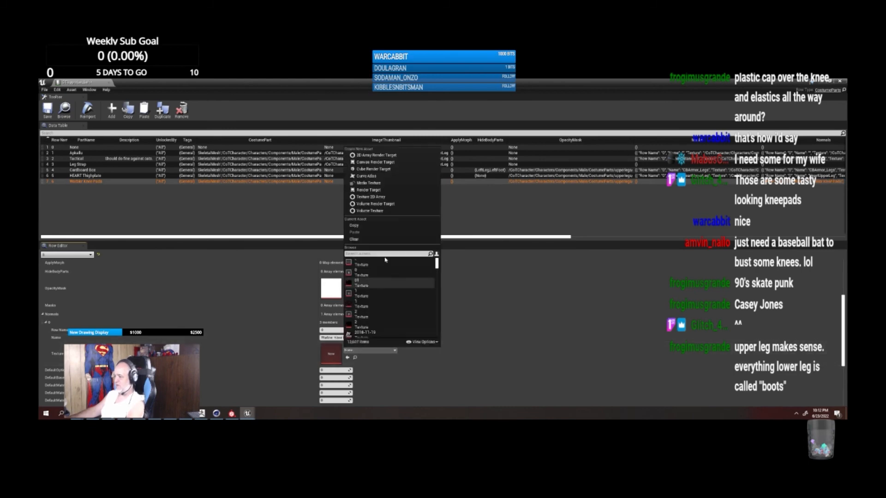
pyautogui.write('warb')
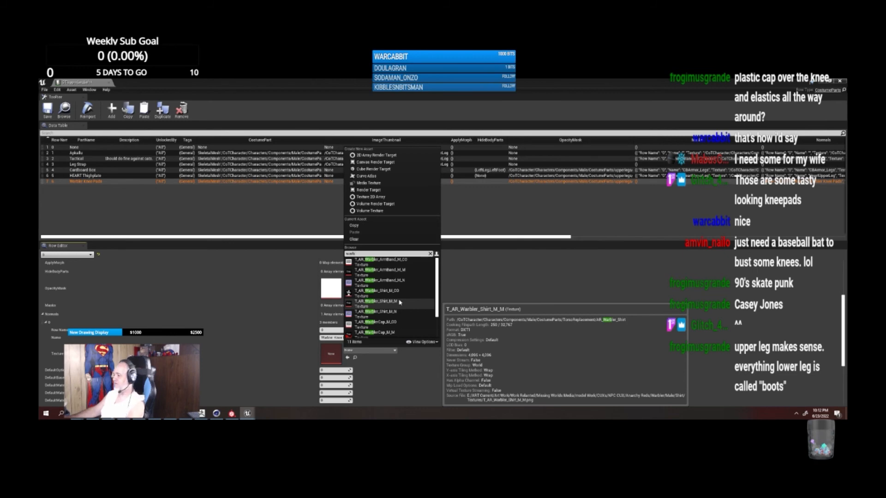
pyautogui.scroll(-3, 400, 305)
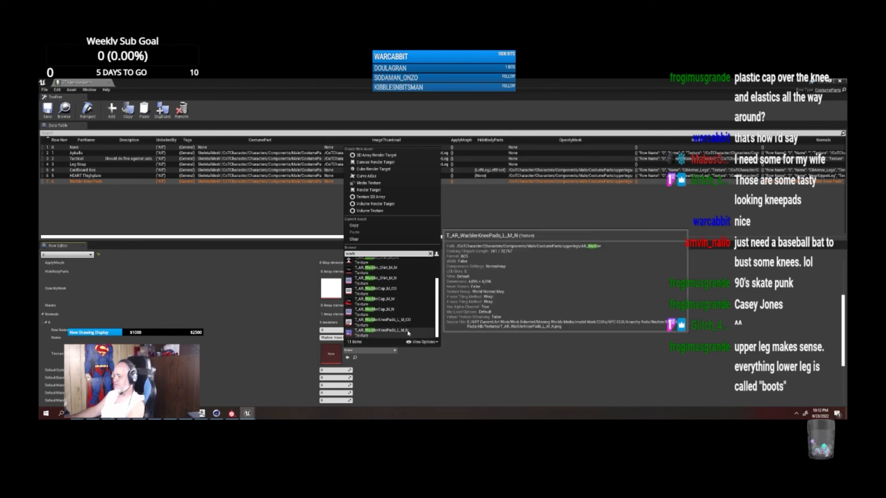
pyautogui.click(408, 332)
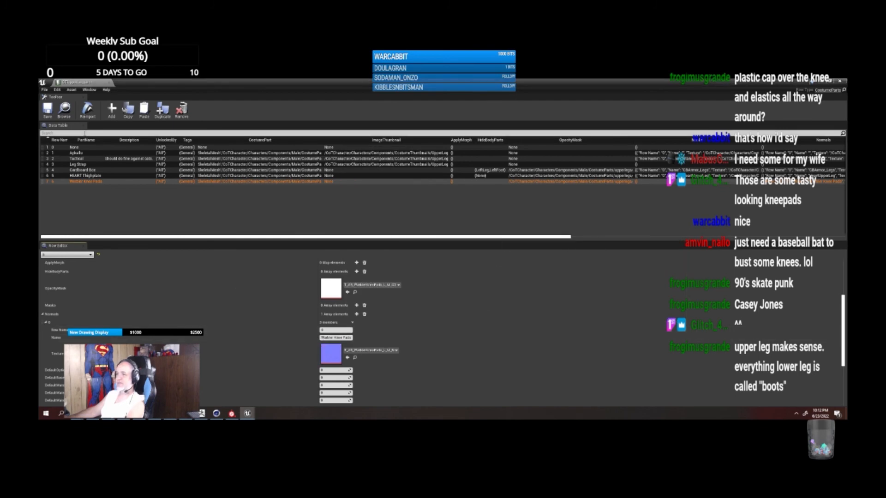
pyautogui.click(48, 116)
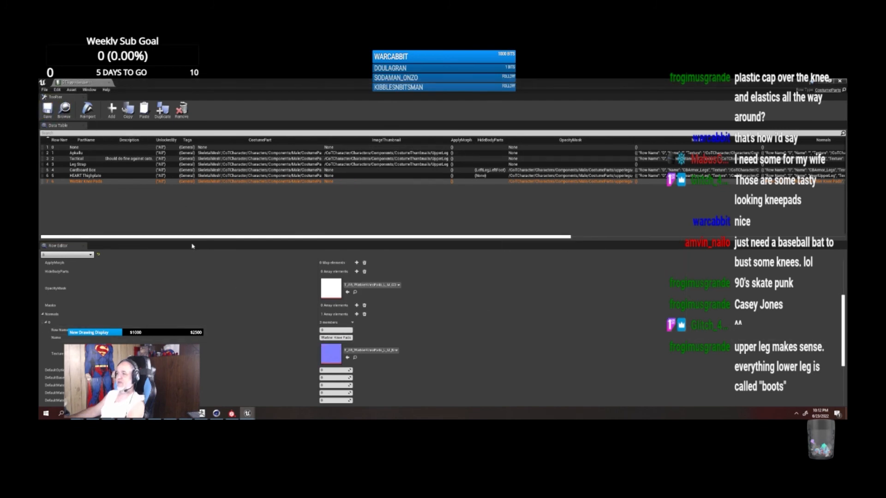
# Step: Open the right upper leg data table from CostumeData and add a row named 6
pyautogui.click(816, 83)
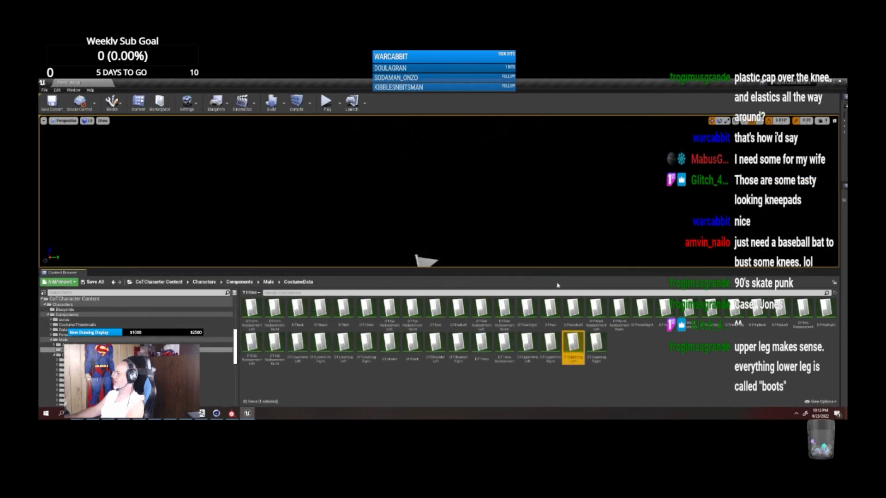
pyautogui.doubleClick(593, 348)
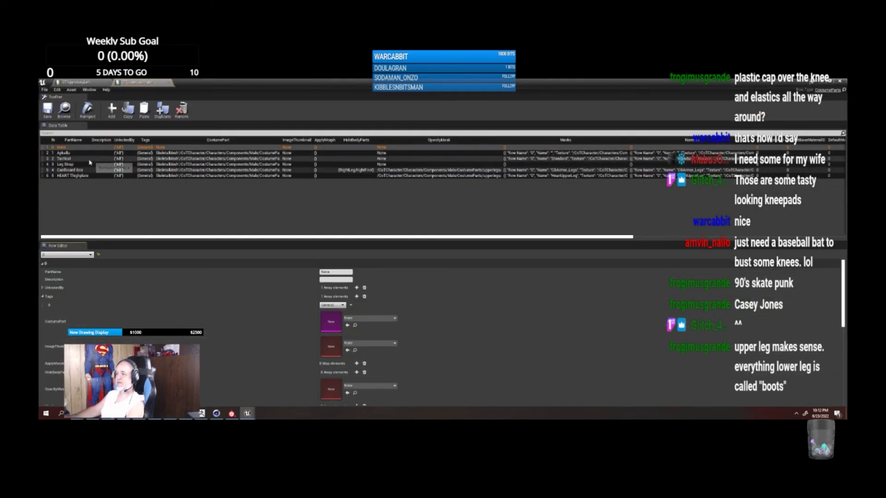
pyautogui.click(111, 110)
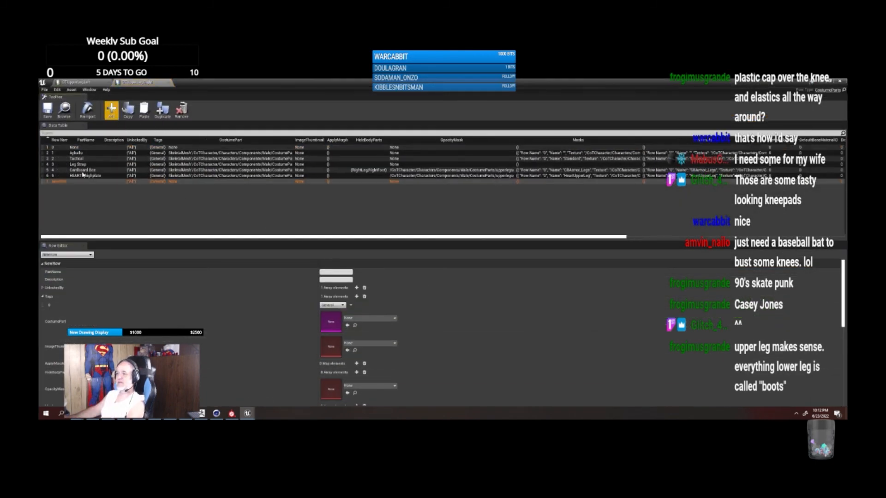
pyautogui.doubleClick(56, 182)
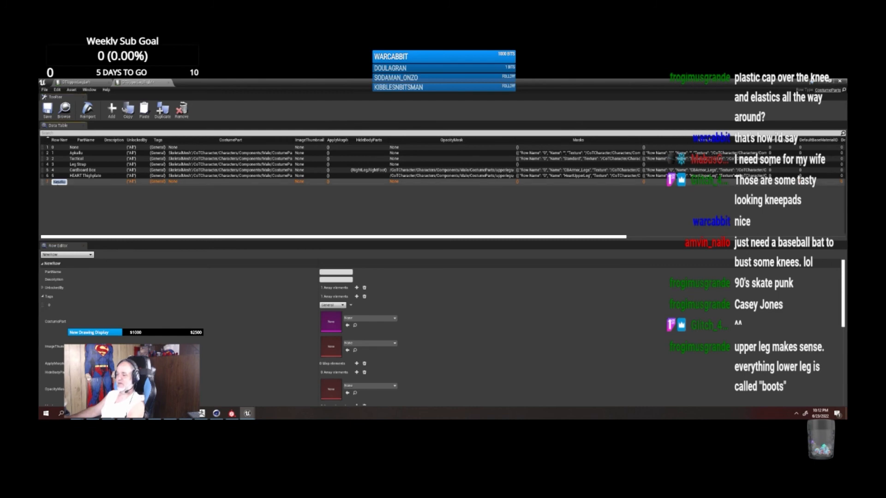
pyautogui.write('6')
pyautogui.press('Return')
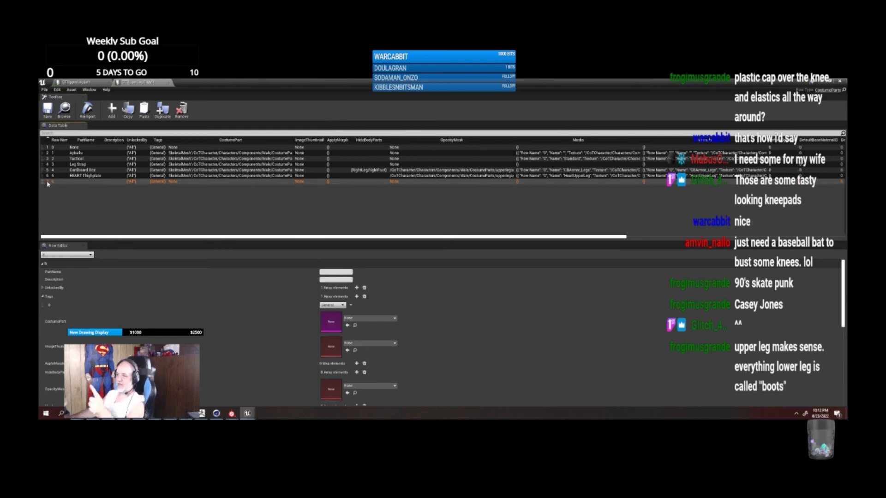
# Step: Set the PartName of row 6 in the right upper leg table to Warbler Knee Pads
pyautogui.hotkey('ctrl', 'v')
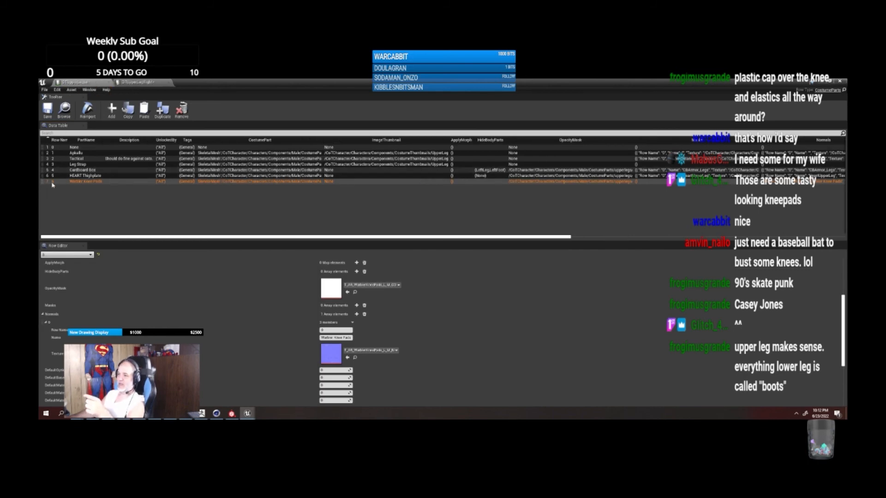
pyautogui.click(125, 83)
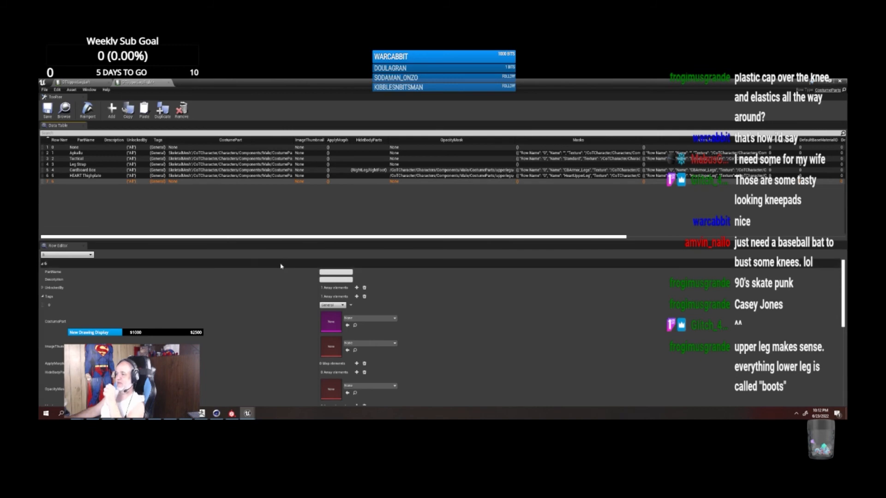
pyautogui.click(338, 272)
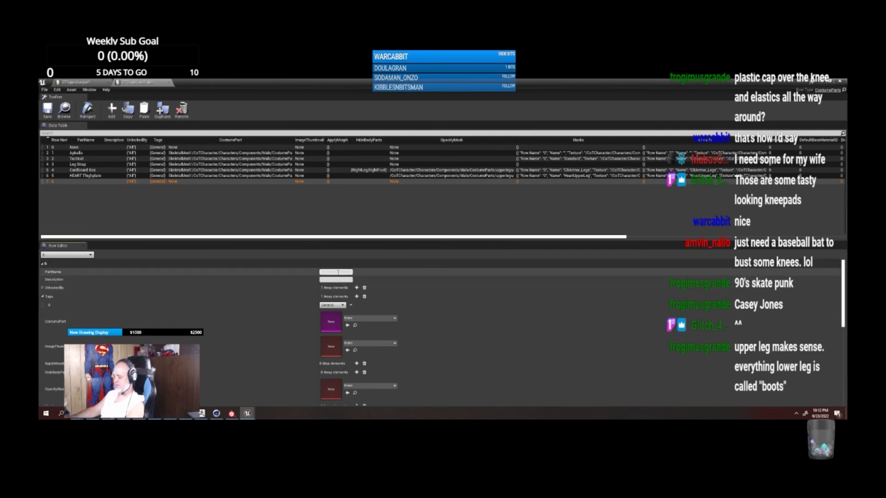
pyautogui.write('Wobble Knee Pads')
pyautogui.press('Return')
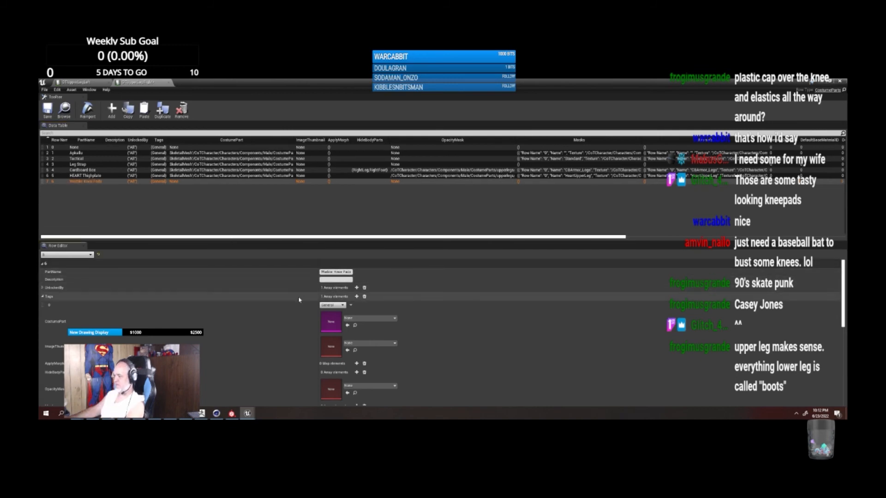
# Step: Assign AR_Warbler_KneePads_R_LP as the CostumePart mesh of row 6 in the right upper leg table
pyautogui.click(364, 319)
pyautogui.write('wa')
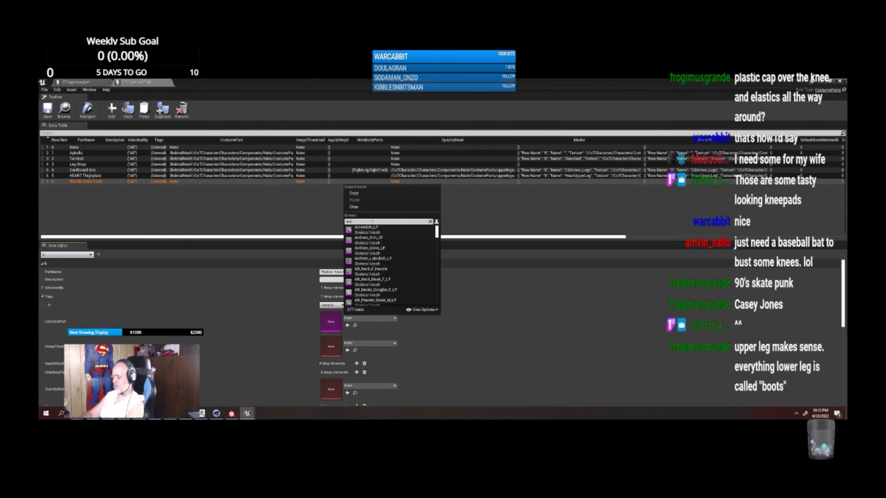
pyautogui.write('rb')
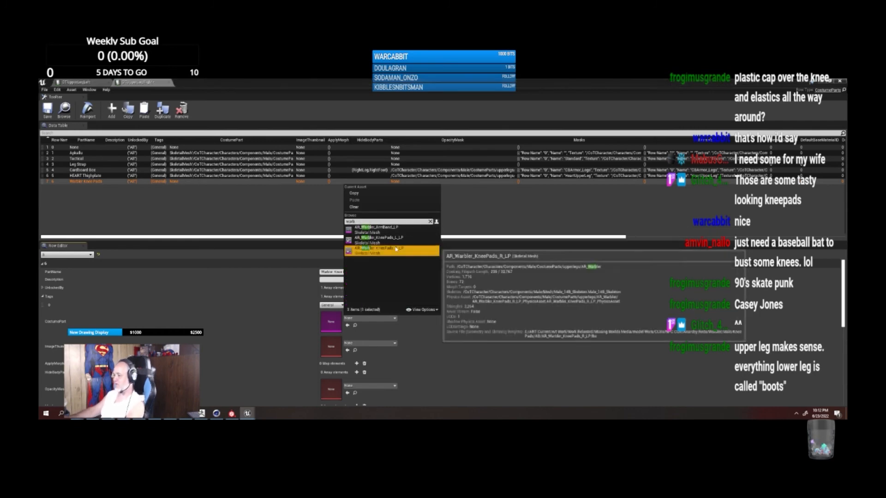
pyautogui.click(396, 249)
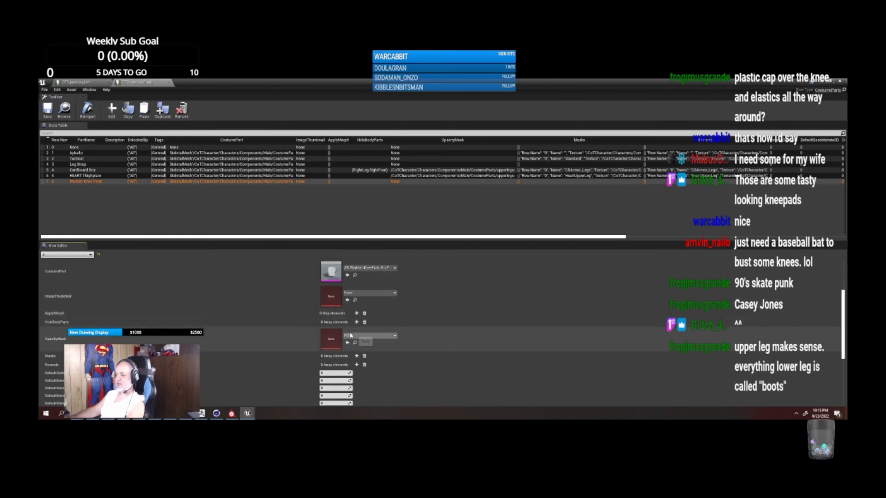
# Step: Set the OpacityMask of row 6 to the texture T_AR_WarblerKneePads_L_M_CO
pyautogui.click(358, 336)
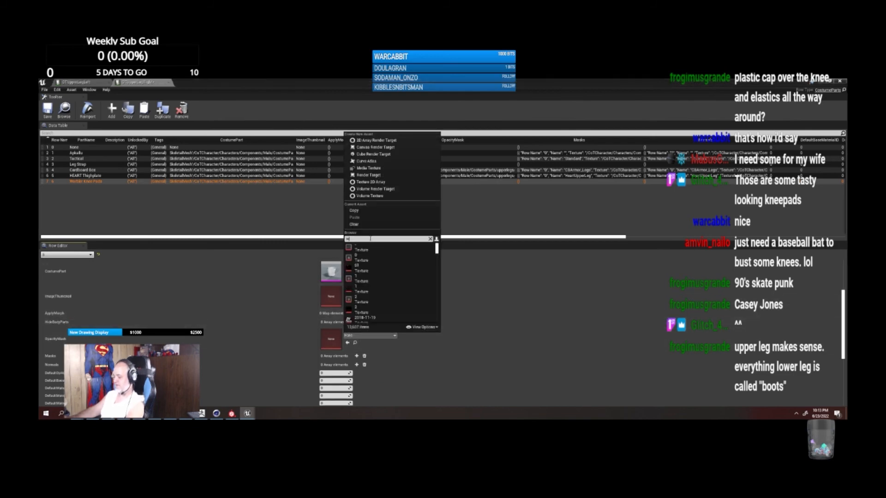
pyautogui.write('wal')
pyautogui.press('BackSpace')
pyautogui.write('rbler')
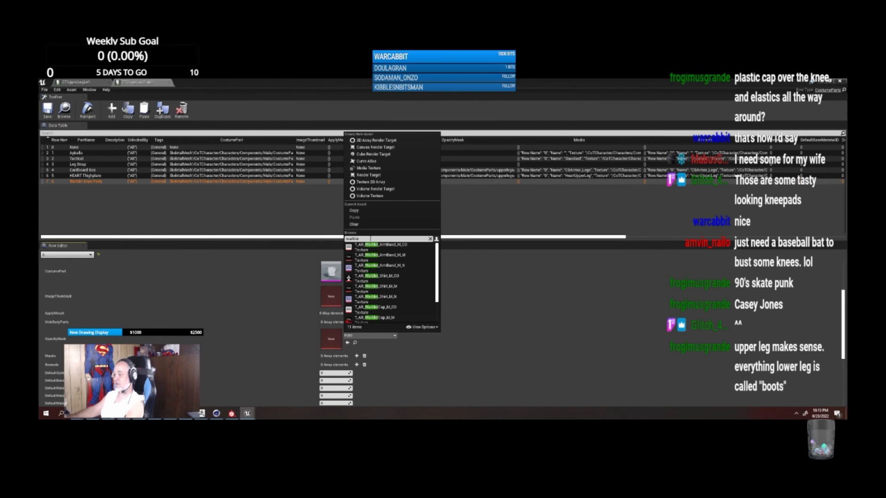
pyautogui.scroll(-2, 415, 295)
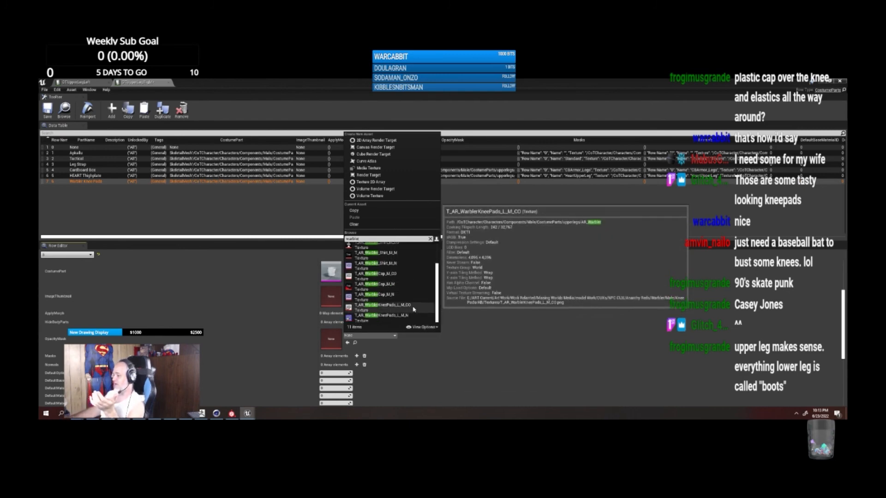
pyautogui.click(413, 307)
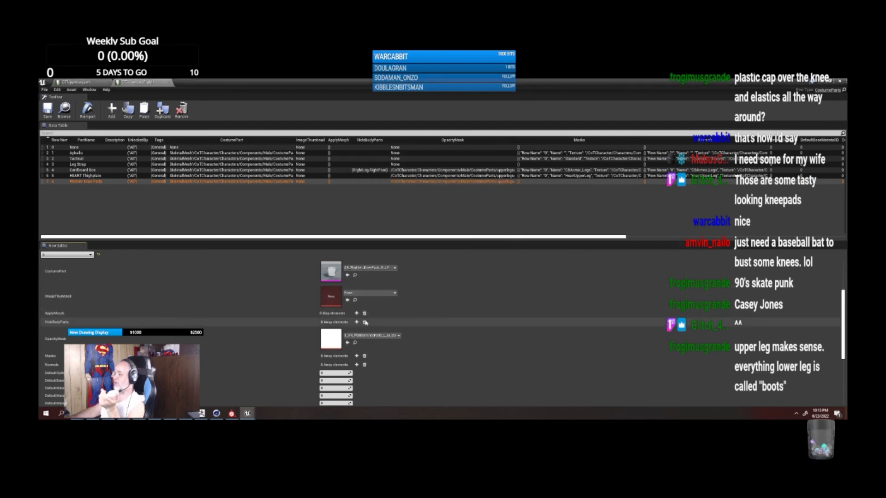
# Step: Add an element to row 6's Normals array in the right upper leg table and name it Warbler Knee Pads
pyautogui.scroll(-1, 365, 323)
pyautogui.click(357, 334)
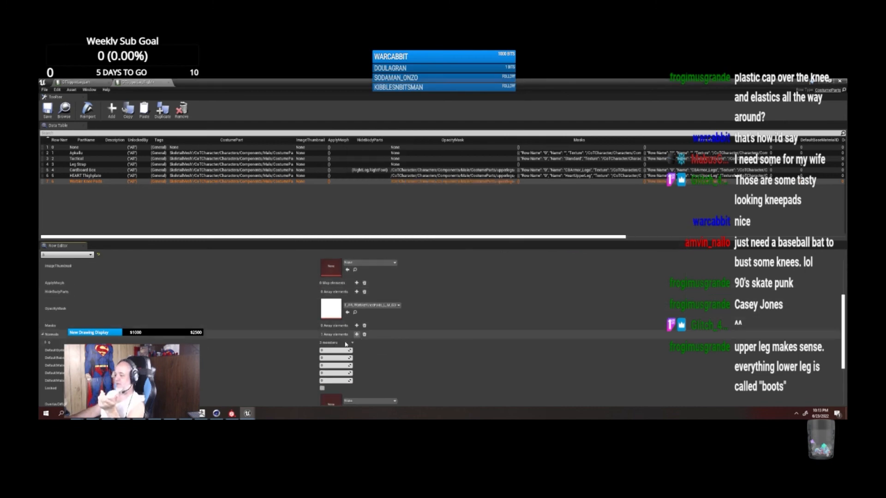
pyautogui.click(47, 343)
pyautogui.click(341, 358)
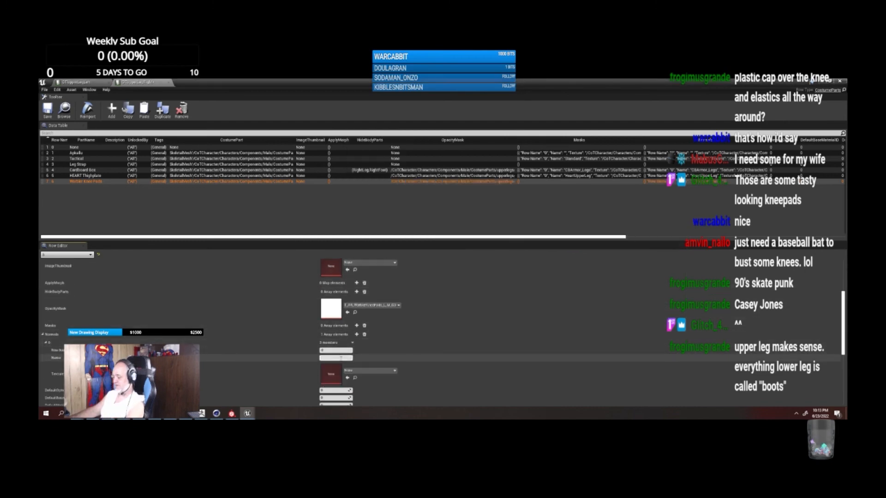
pyautogui.write('Warbler Knee Pads')
# Step: Assign T_AR_WarblerKneePads_L_M_N as the Normals texture of row 6, then save and close the right upper leg table
pyautogui.scroll(-1, 414, 344)
pyautogui.click(370, 351)
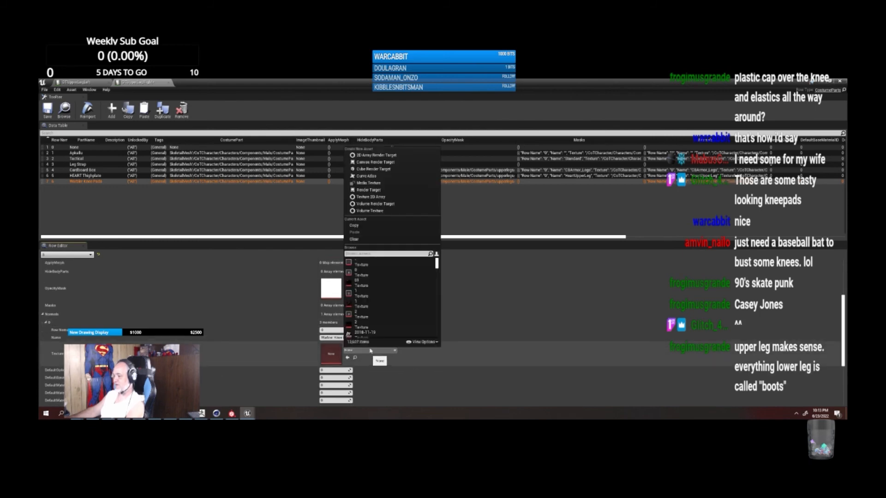
pyautogui.write('warbler')
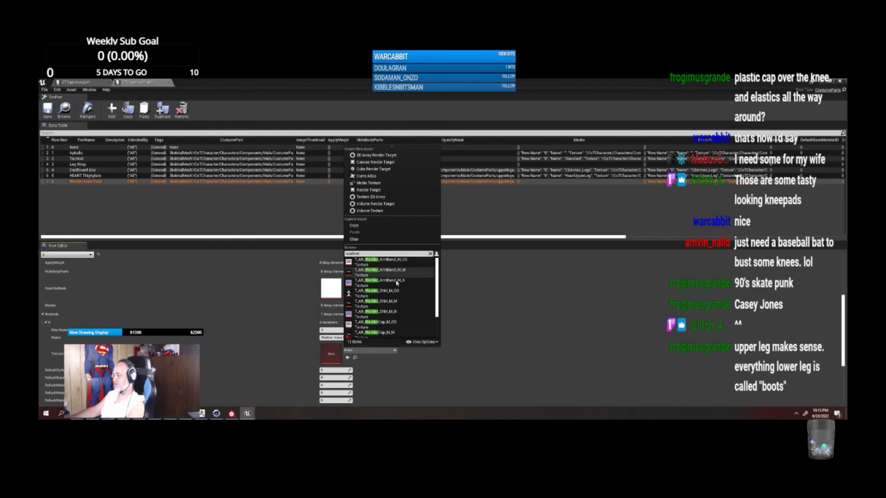
pyautogui.scroll(-3, 398, 282)
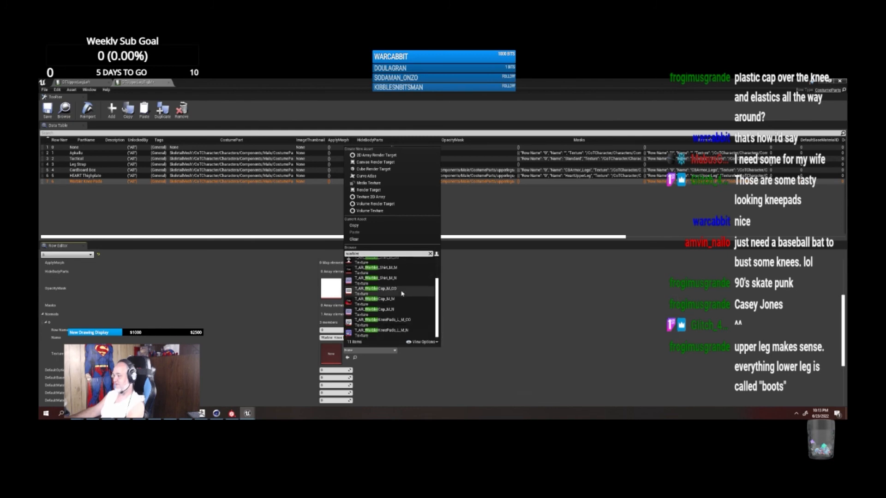
pyautogui.click(397, 331)
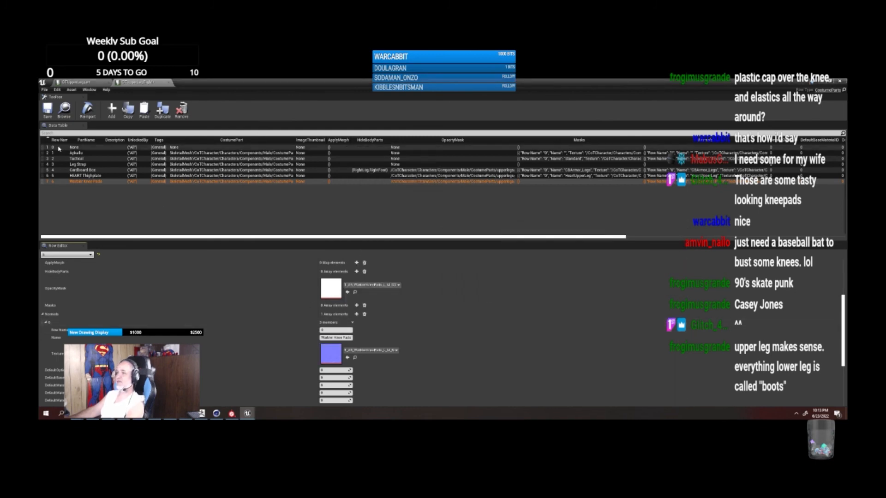
pyautogui.click(47, 109)
pyautogui.click(839, 80)
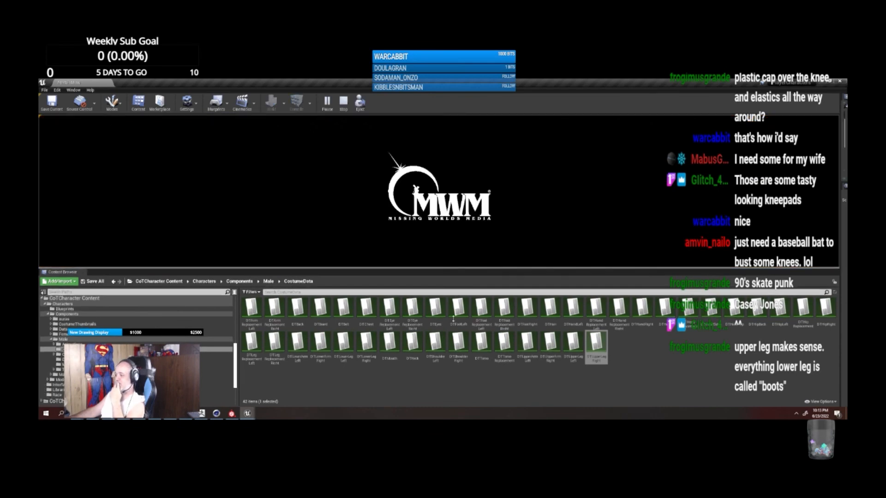
# Step: Enlarge the game viewport, start a new character and load the saved character AR Warbler M
pyautogui.moveTo(454, 272); pyautogui.dragTo(447, 381)
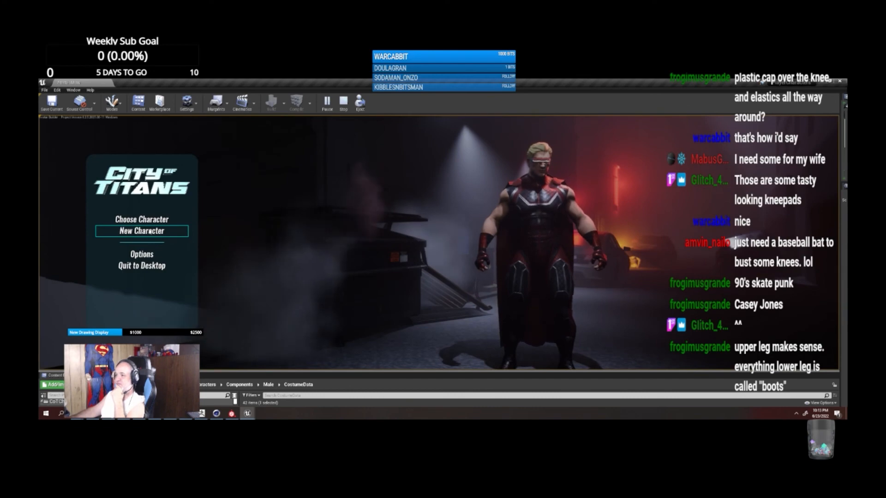
pyautogui.click(149, 230)
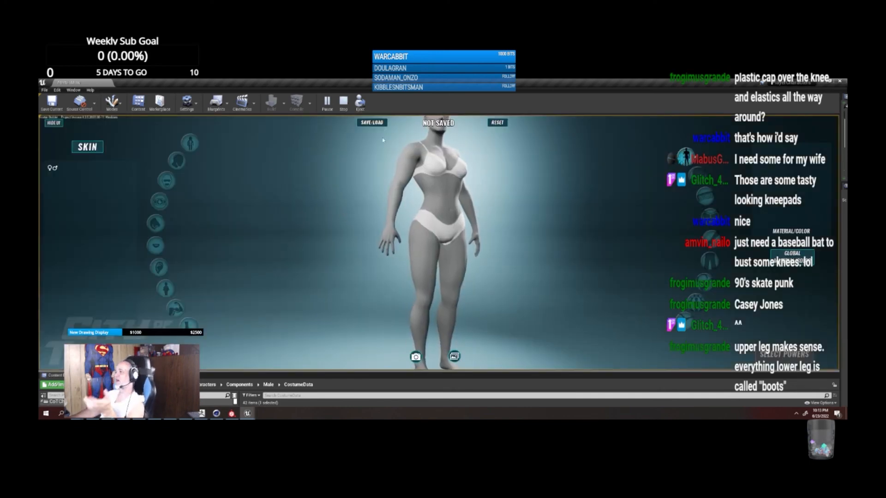
pyautogui.click(373, 122)
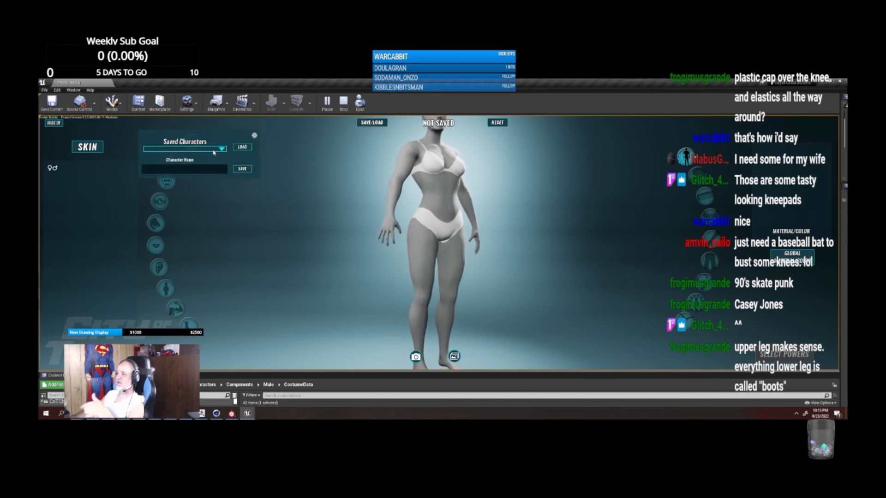
pyautogui.click(203, 148)
pyautogui.click(185, 235)
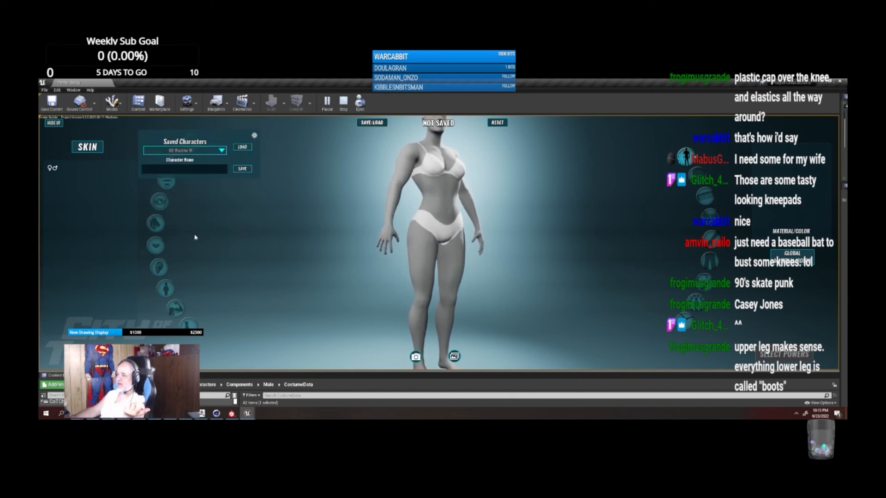
pyautogui.click(243, 147)
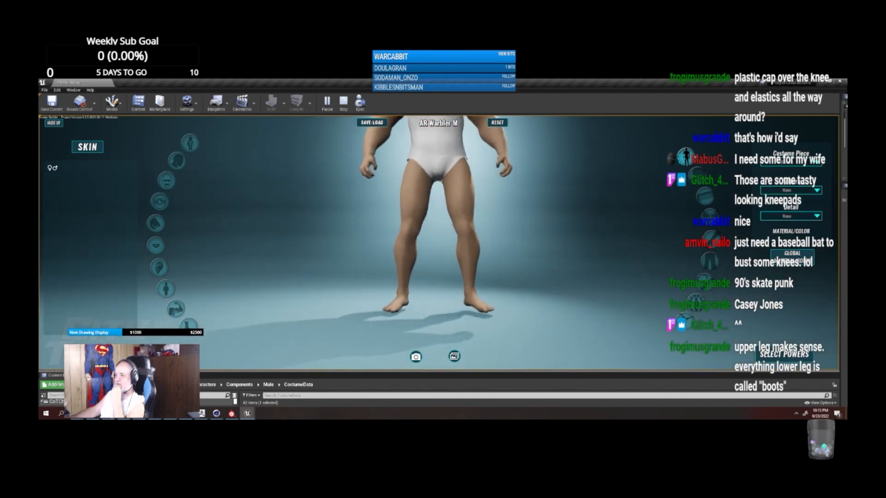
# Step: Equip the Warbler Knee Pads as the character's upper leg accessory and view them on the legs
pyautogui.click(713, 263)
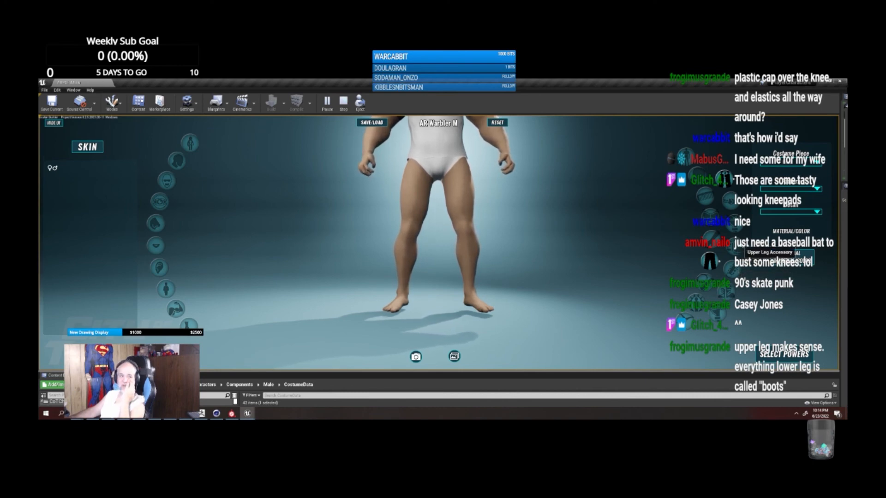
pyautogui.click(738, 246)
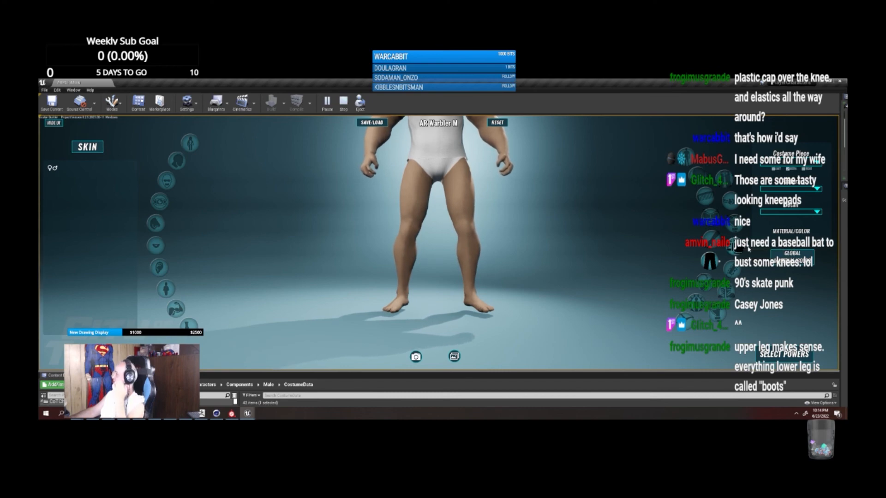
pyautogui.click(790, 187)
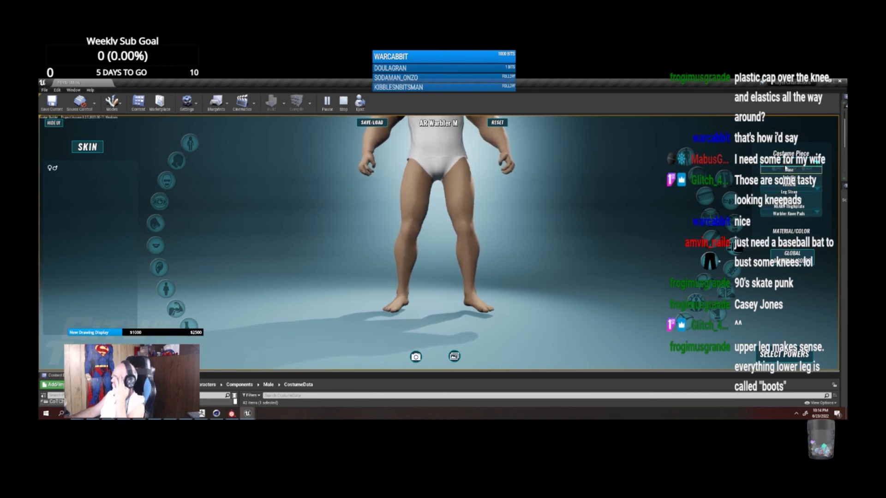
pyautogui.click(795, 215)
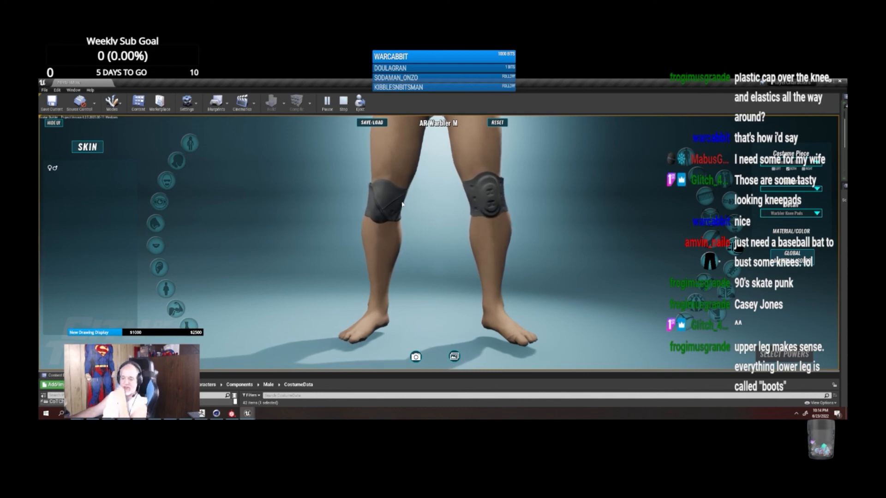
pyautogui.moveTo(556, 196); pyautogui.dragTo(512, 229)
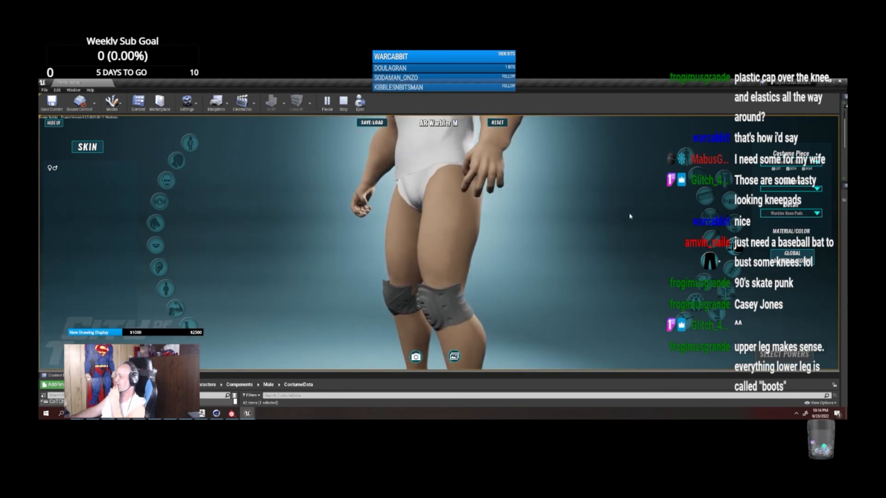
# Step: Set the character's preview animation to Default and examine the knee pads on both legs
pyautogui.click(735, 229)
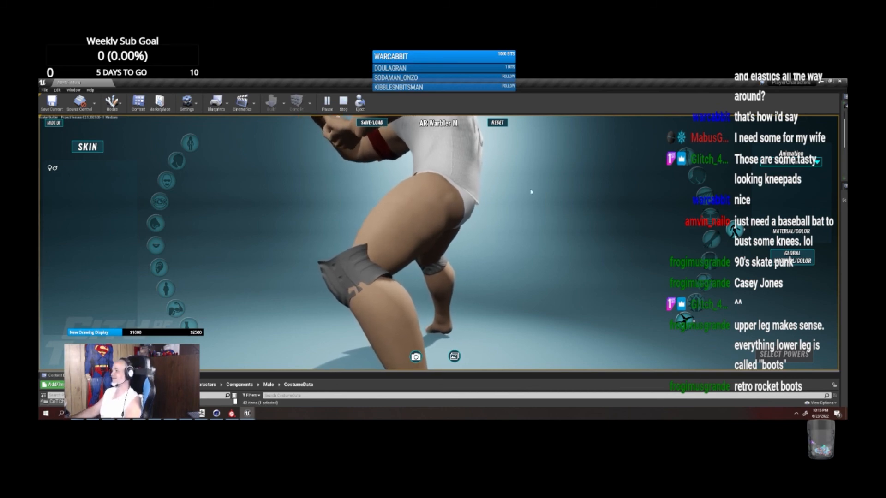
pyautogui.click(774, 163)
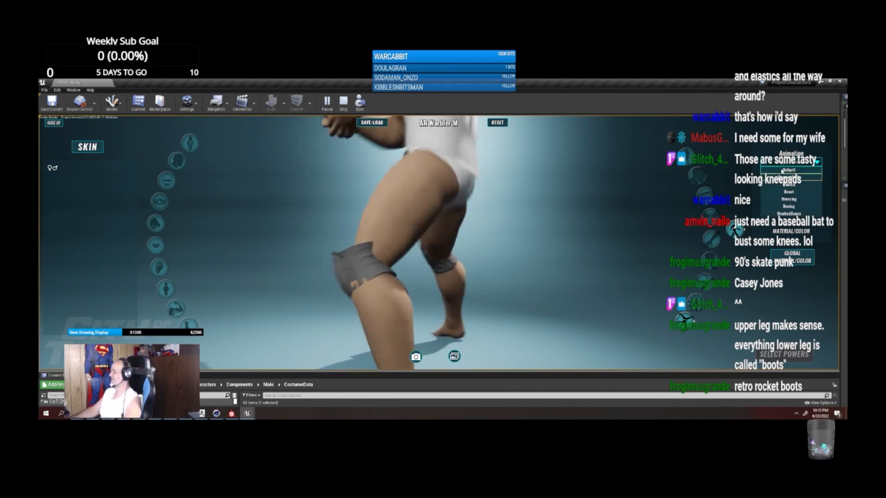
pyautogui.click(774, 170)
pyautogui.moveTo(609, 218); pyautogui.dragTo(600, 238)
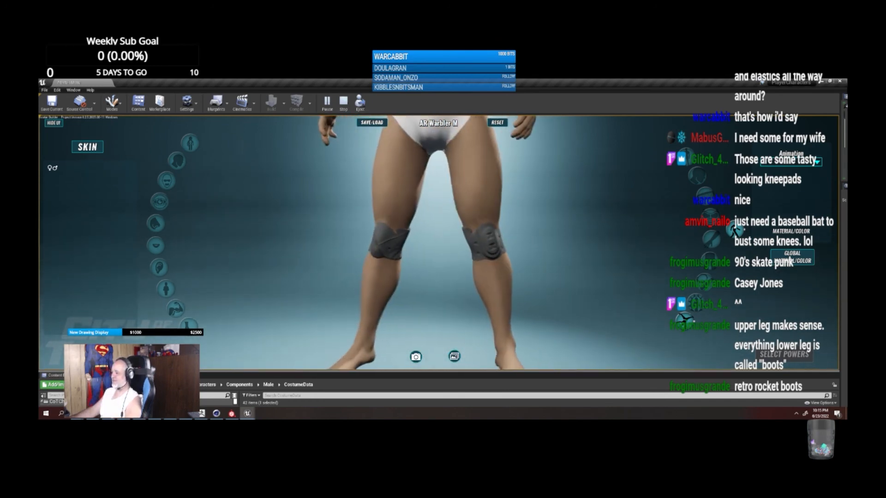
pyautogui.moveTo(512, 238)
pyautogui.mouseDown()
pyautogui.moveTo(554, 238)
pyautogui.moveTo(489, 239)
pyautogui.moveTo(520, 239)
pyautogui.mouseUp()
pyautogui.scroll(1, 489, 247)
pyautogui.scroll(-4, 489, 245)
# Step: Stop the play session and switch to Substance Painter to examine the left knee pad model
pyautogui.click(372, 122)
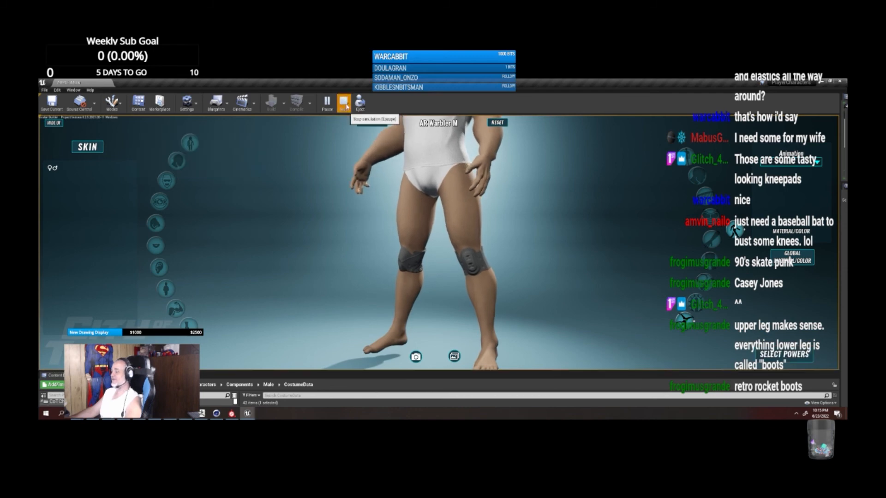
pyautogui.press('Escape')
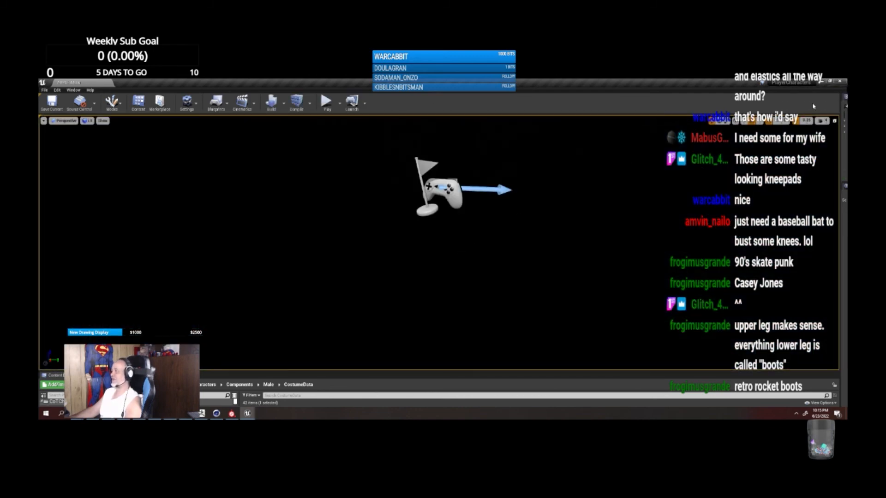
pyautogui.click(821, 82)
pyautogui.click(232, 413)
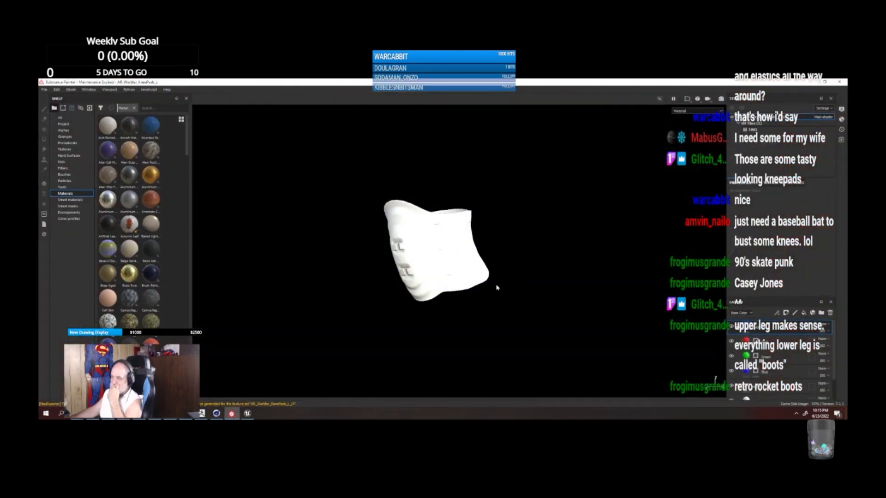
pyautogui.scroll(3, 429, 304)
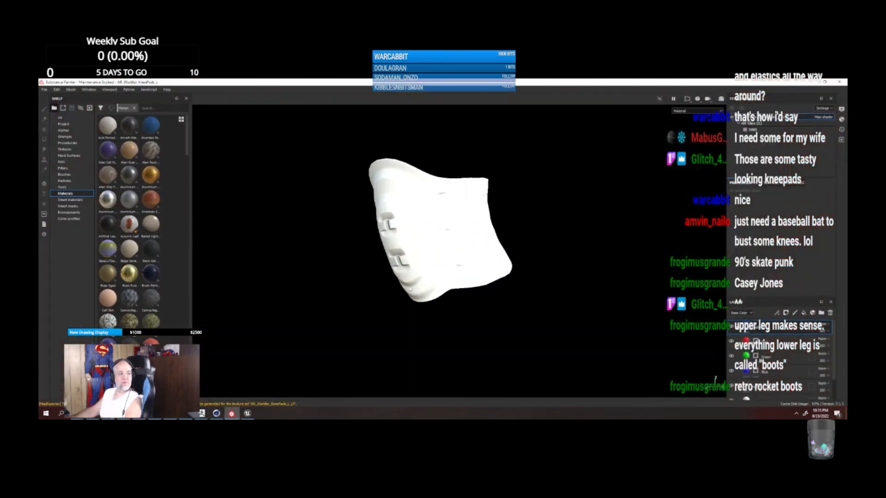
pyautogui.keyDown('alt'); pyautogui.moveTo(409, 288); pyautogui.dragTo(490, 282); pyautogui.keyUp('alt')
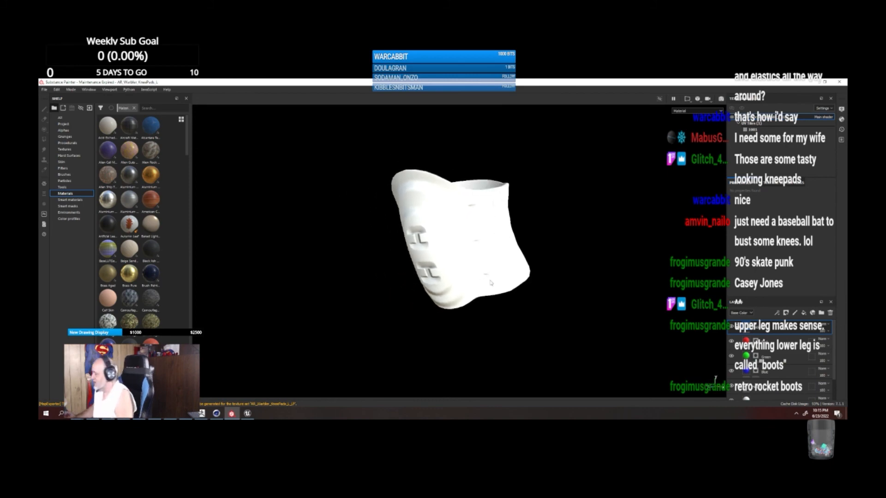